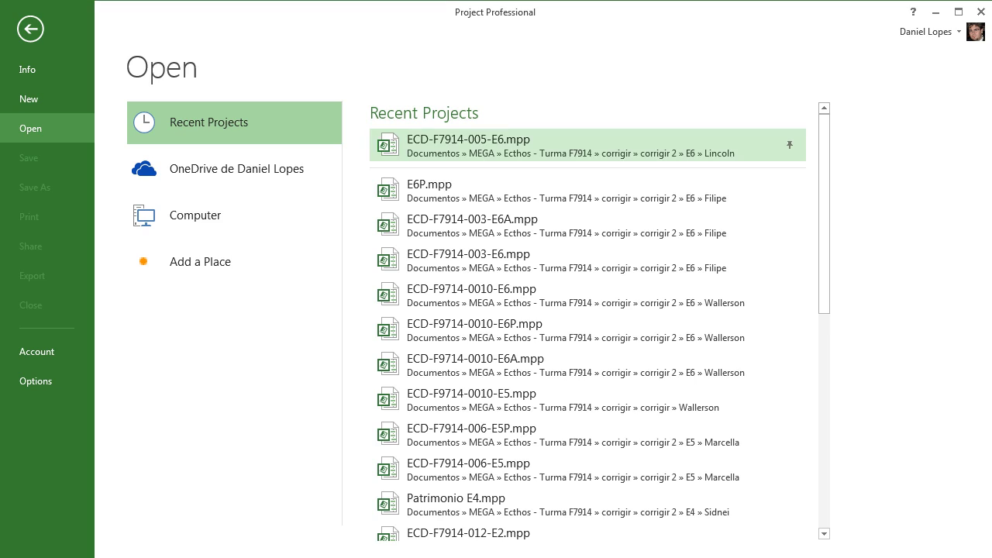
Open the recent project ECD-F7914-005-E6.mpp, re-establishing its links and without opening other resource pool files.
left_click(468, 146)
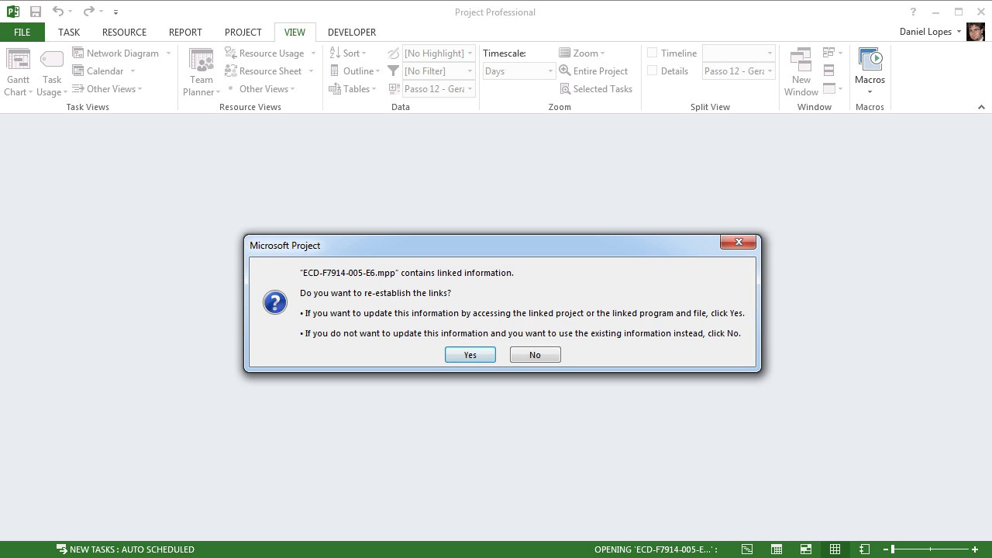
key("Return")
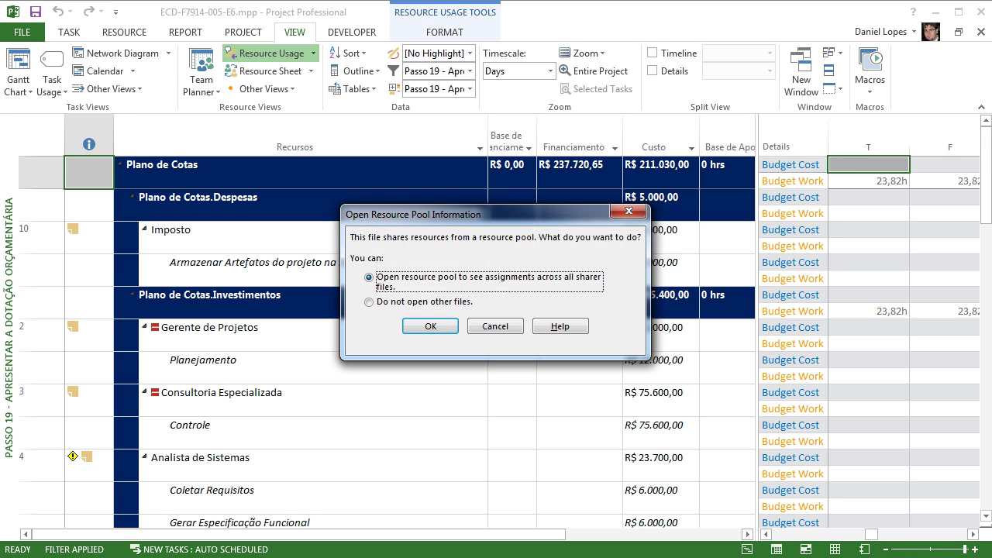
key("Down")
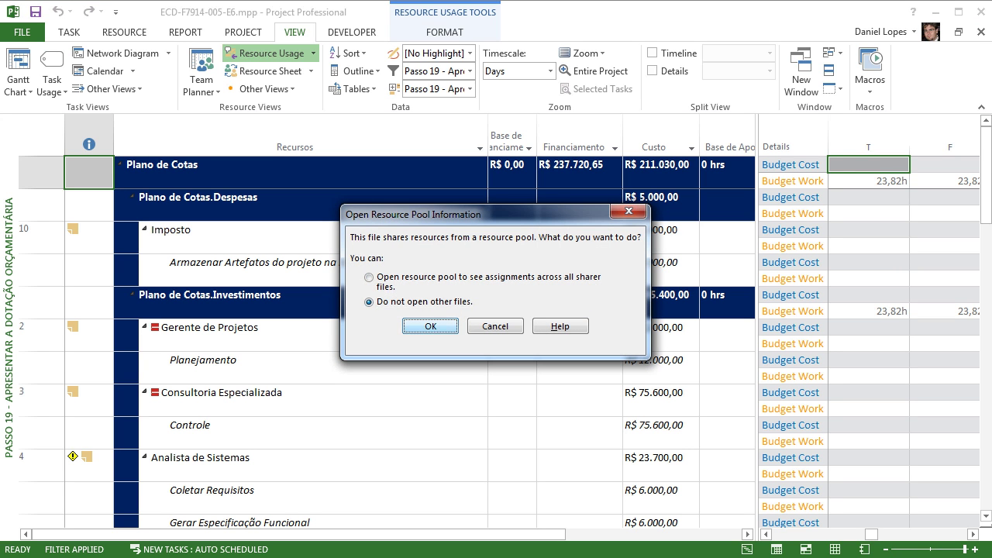
key("Return")
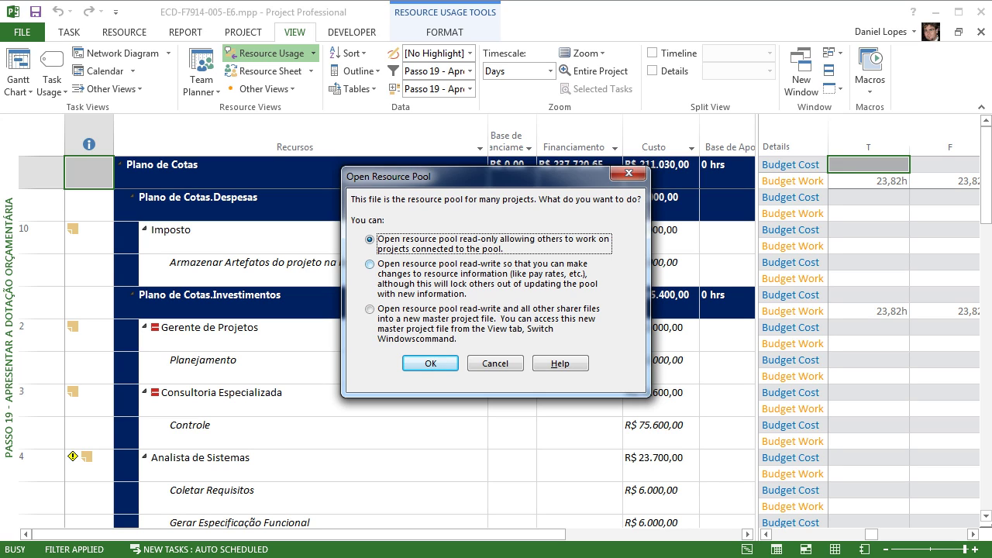
Open the resource pool file E6 - Pool de Recursos.mpp as read-only, allowing others to work on connected projects.
left_click(369, 264)
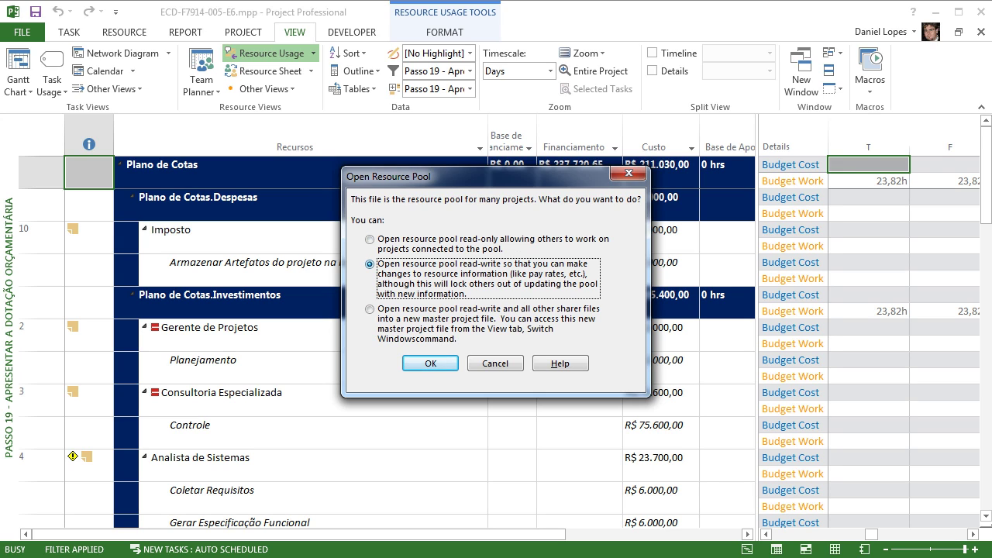
left_click(369, 310)
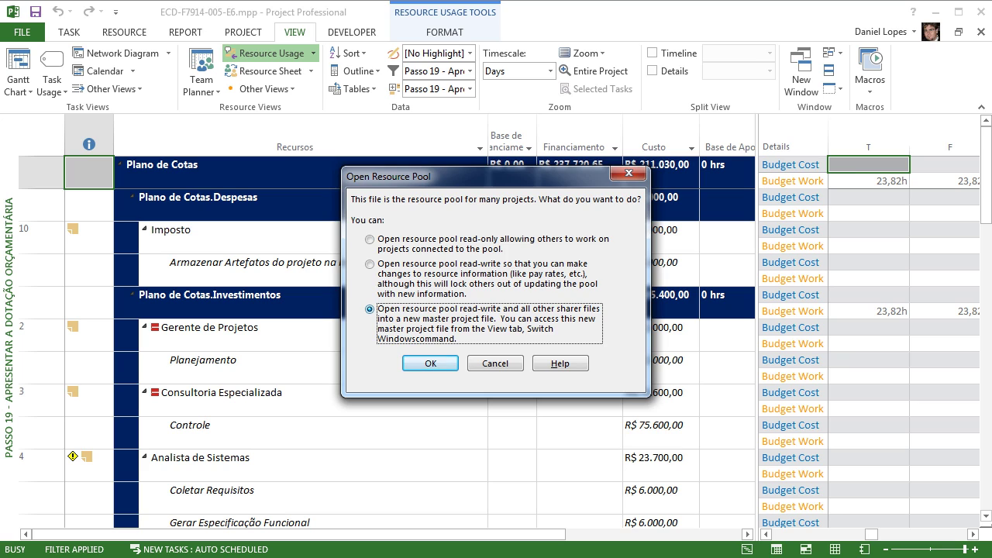
left_click(369, 239)
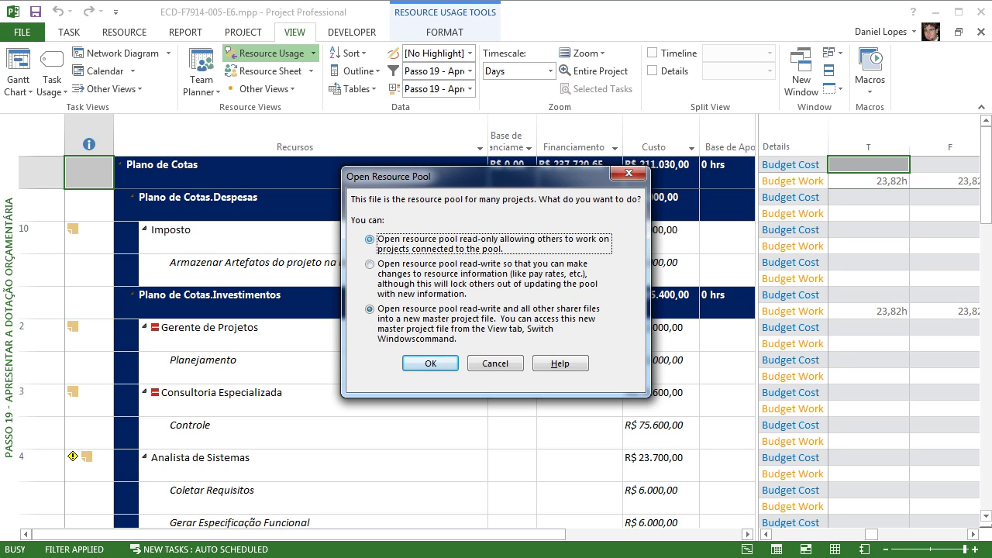
key("Return")
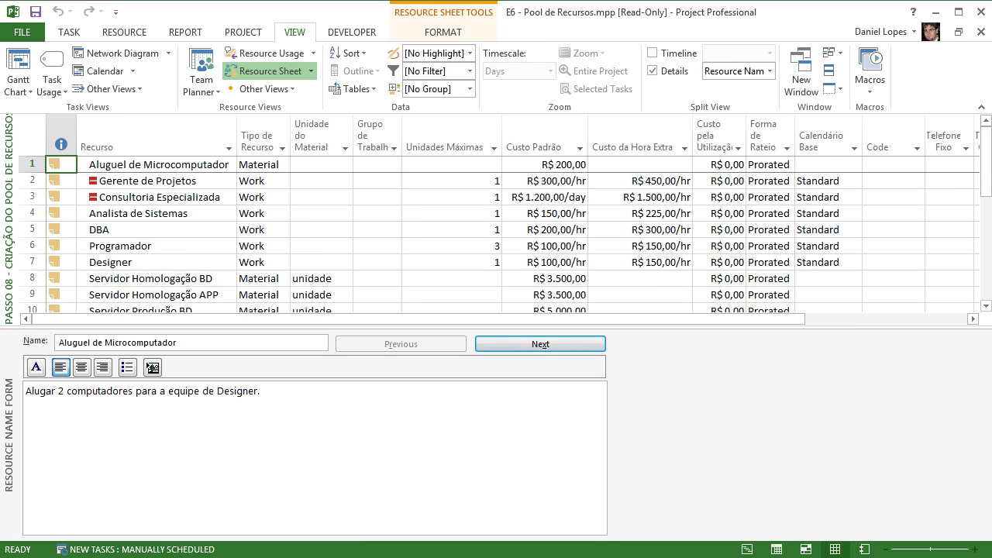
Apply the Passo 08 resource pool creation view and enlarge the resource sheet above the Resource Name Form.
left_click_drag(605, 328, 605, 416)
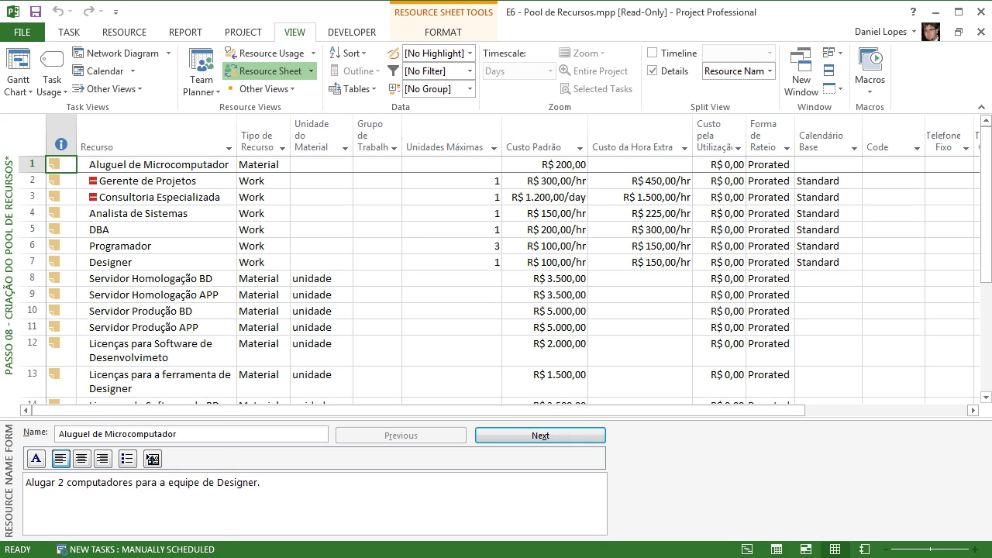
right_click(8, 280)
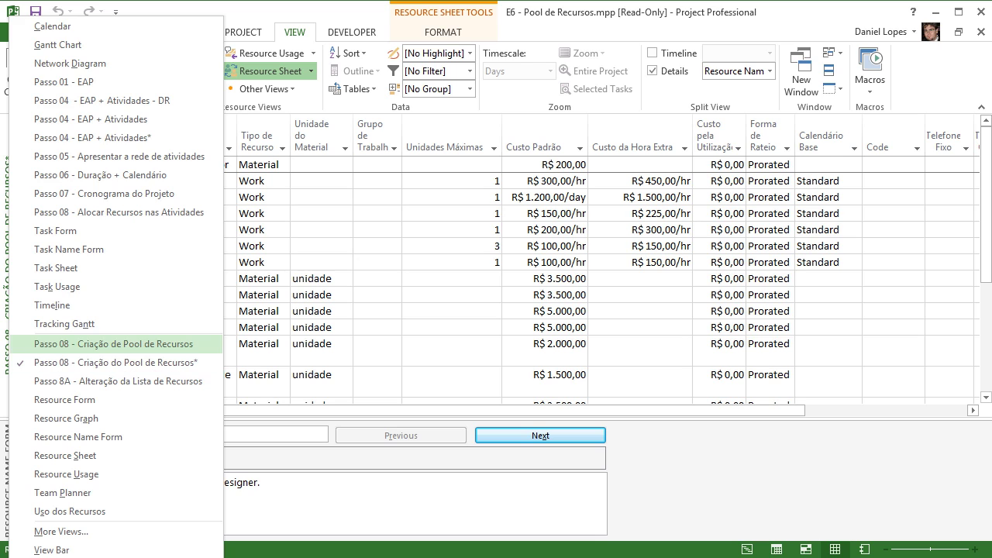
left_click(113, 343)
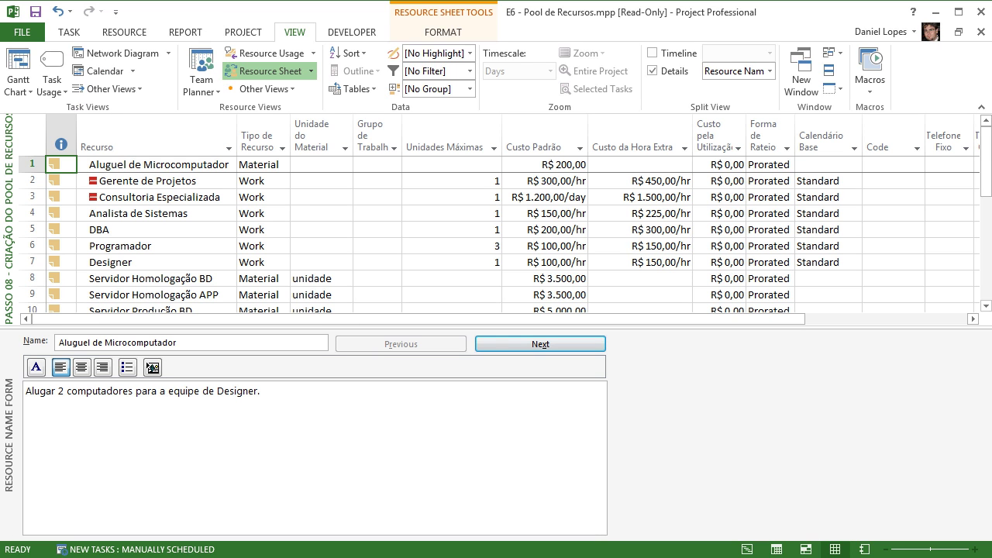
left_click_drag(540, 333, 541, 422)
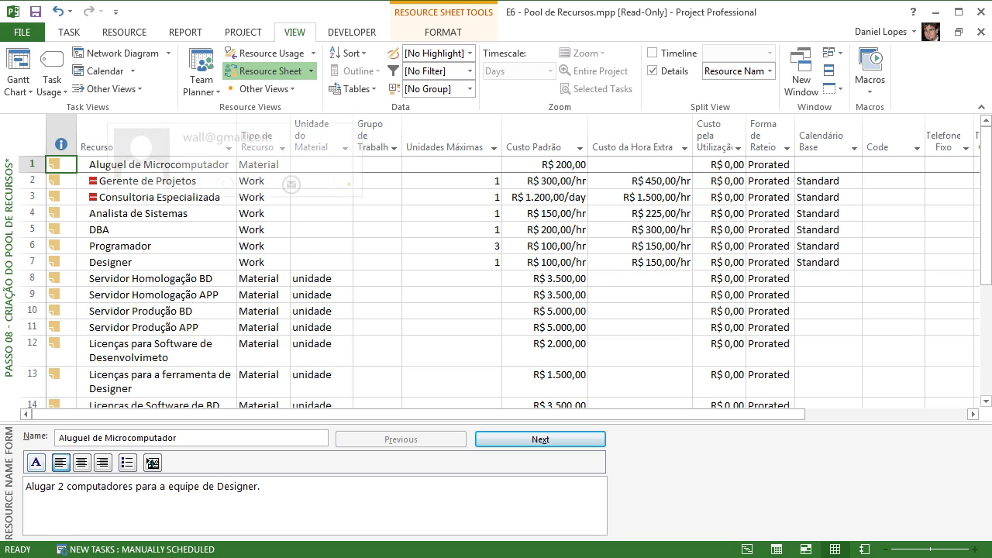
Examine the notes of the pool's resources one by one down the sheet, and return to the first resource.
double_click(57, 164)
left_click(321, 262)
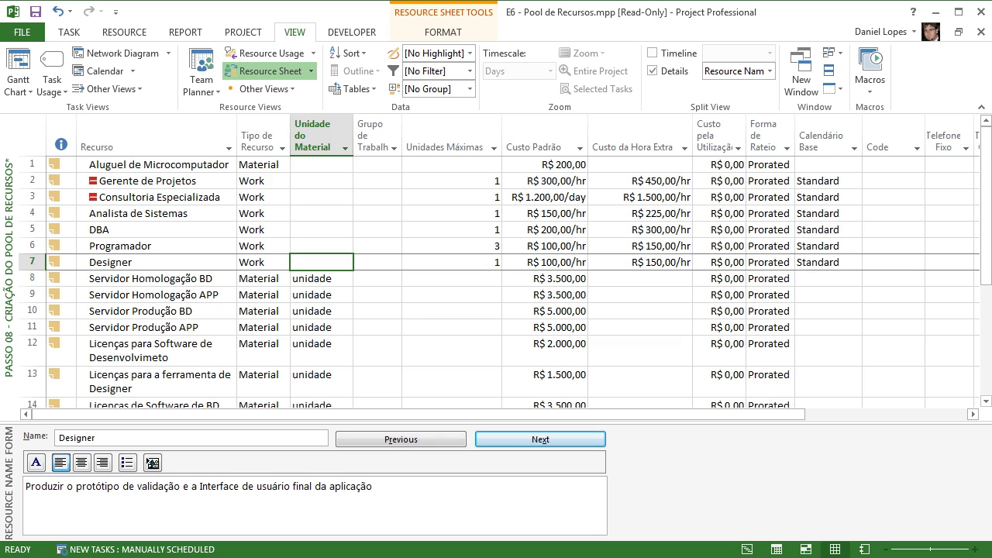
left_click(95, 181)
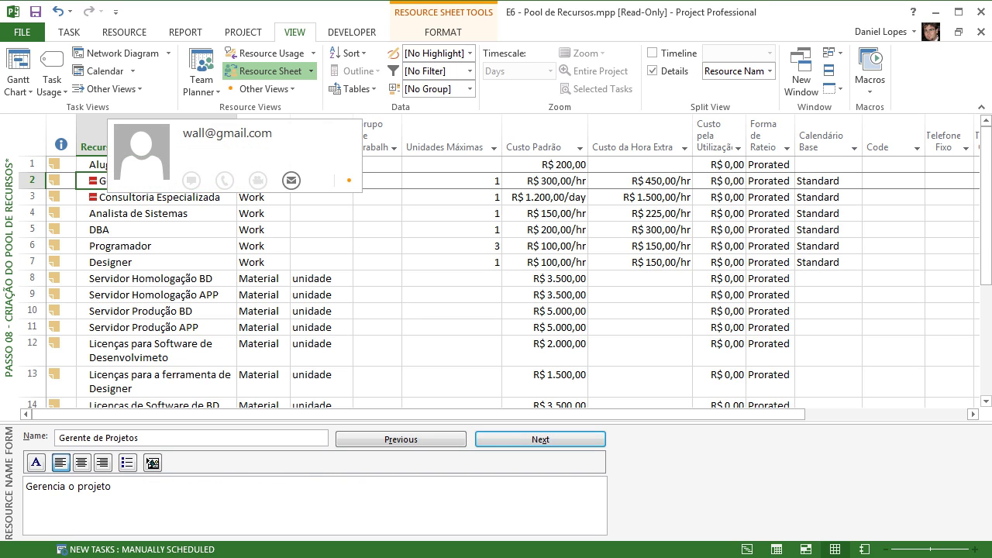
left_click(95, 197)
left_click(95, 213)
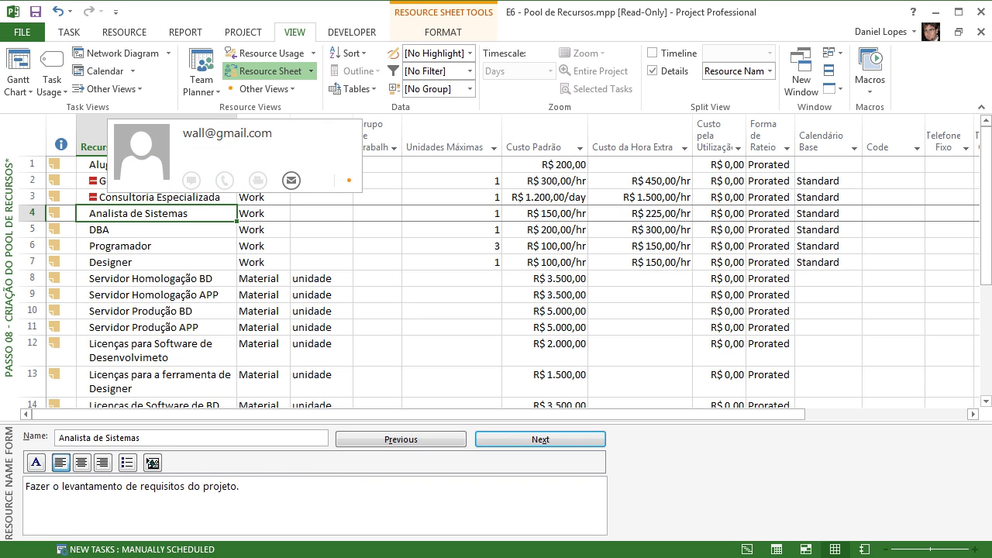
key("Down")
key("Down")
key("Down")
key("Down")
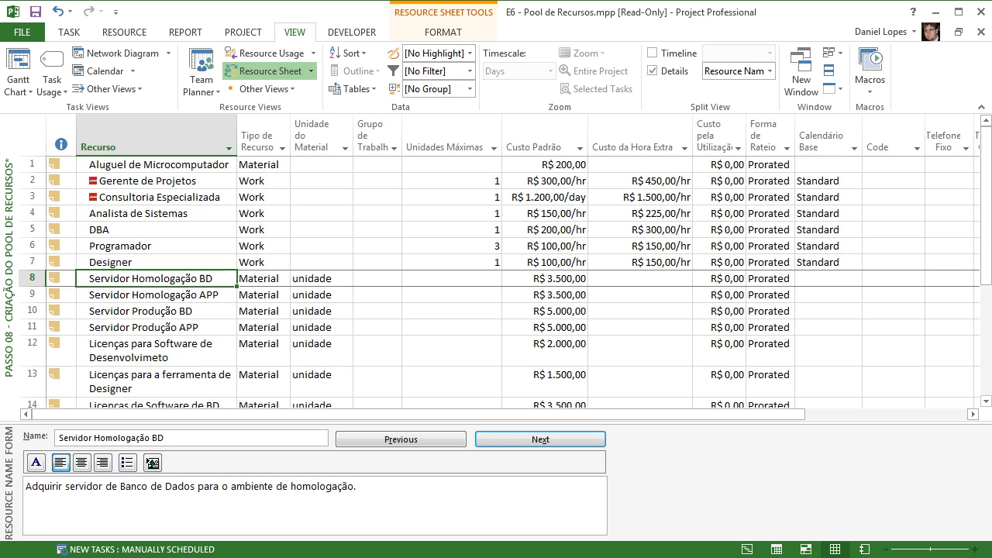
key("Down")
key("Down")
key("Down")
key("Down")
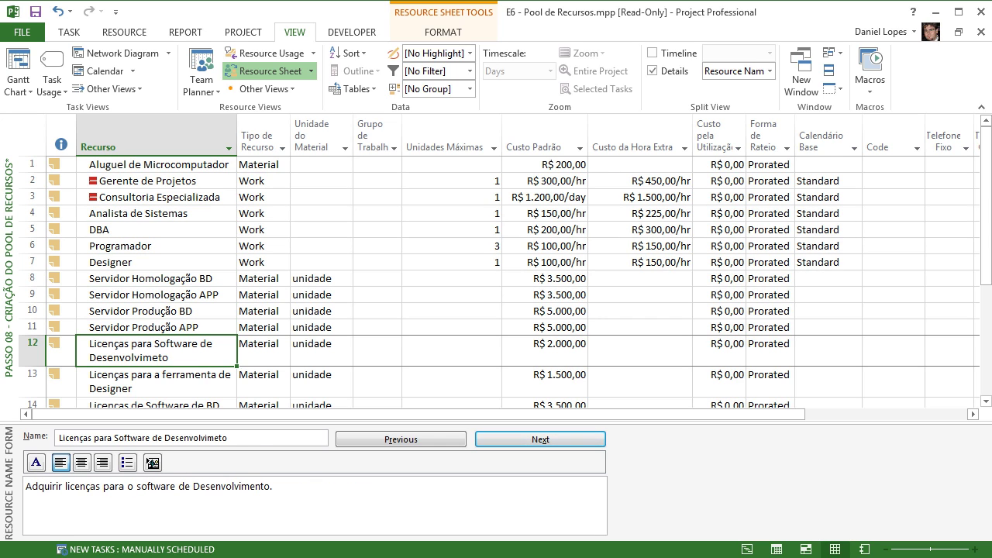
key("Down")
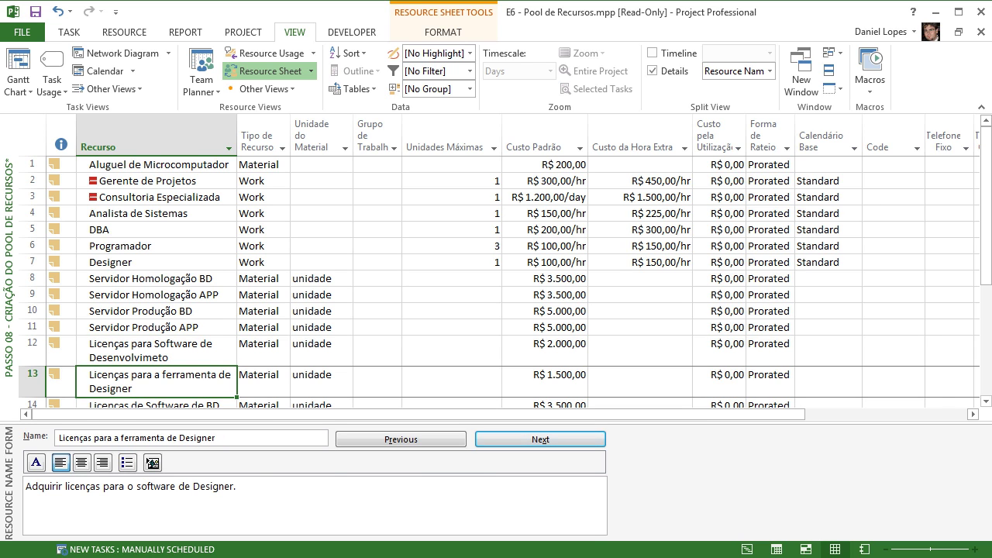
key("Down")
key("Down")
key("Down")
key("Up")
key("Up")
key("Up")
key("Up")
key("Up")
key("Up")
key("Up")
key("Up")
key("Up")
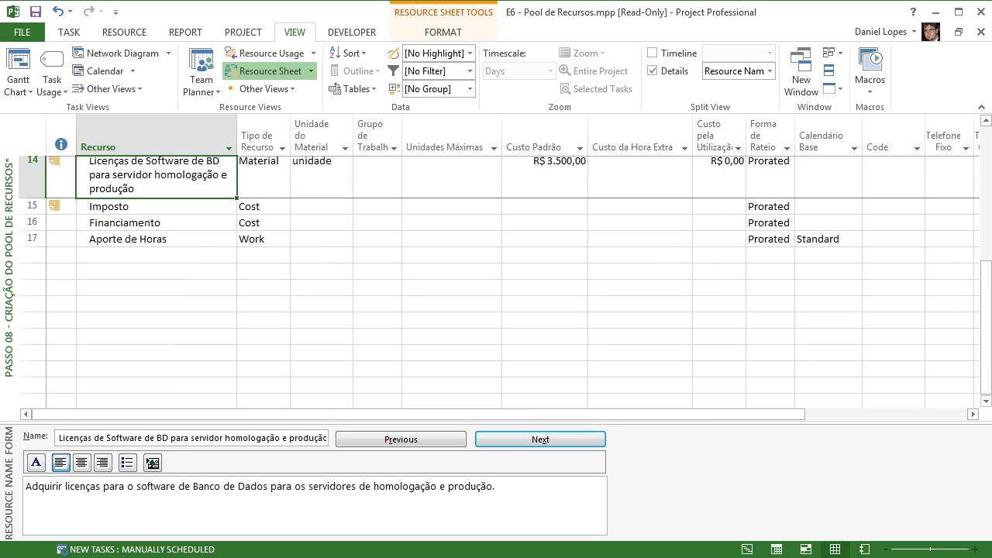
key("Up")
key("Up")
key("Up")
key("Up")
key("Up")
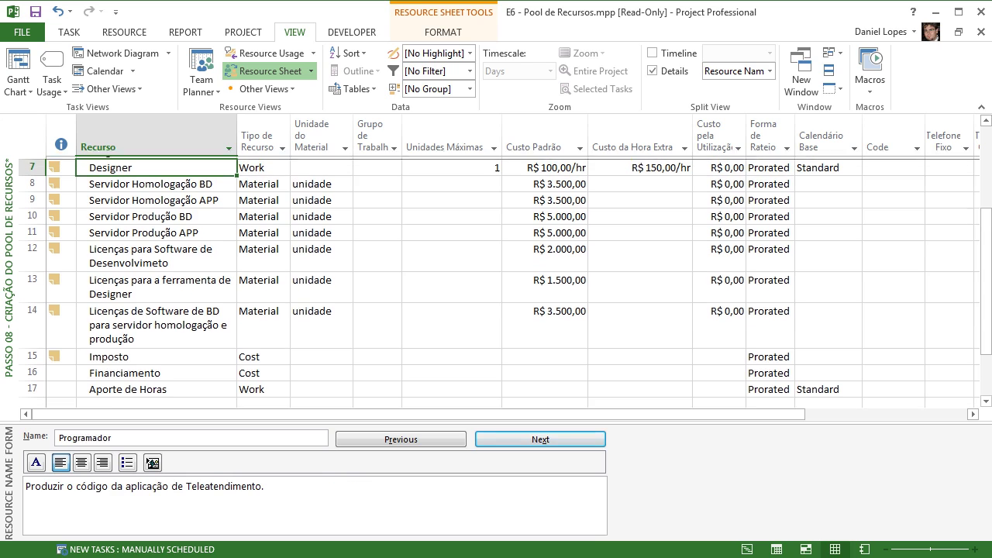
key("Up")
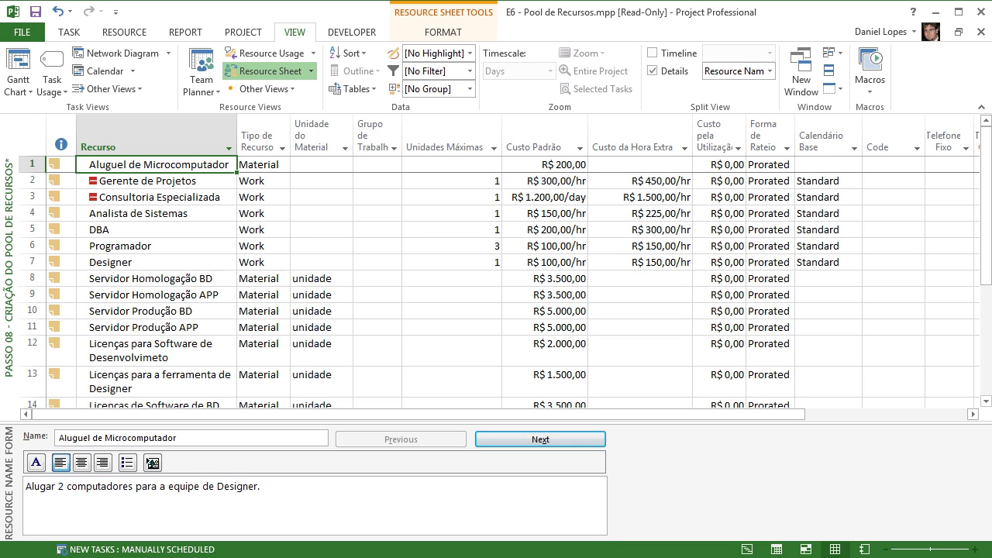
Recheck the resource notes down to Licenças para a ferramenta de Designer and go back to Aluguel de Microcomputador.
key("Down")
key("Down")
key("Down")
key("Down")
key("Down")
key("Down")
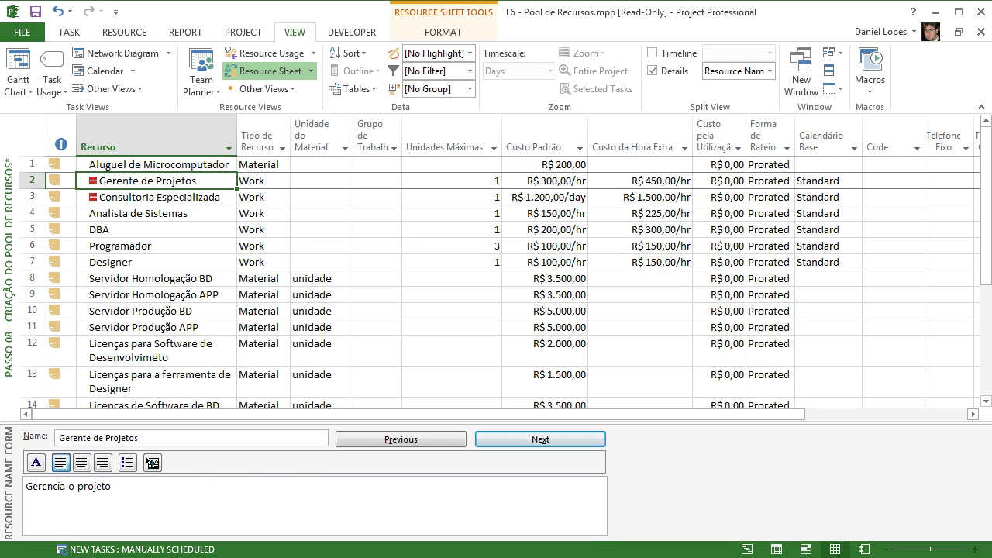
key("Down")
key("Down")
key("Down")
key("Down")
key("Down")
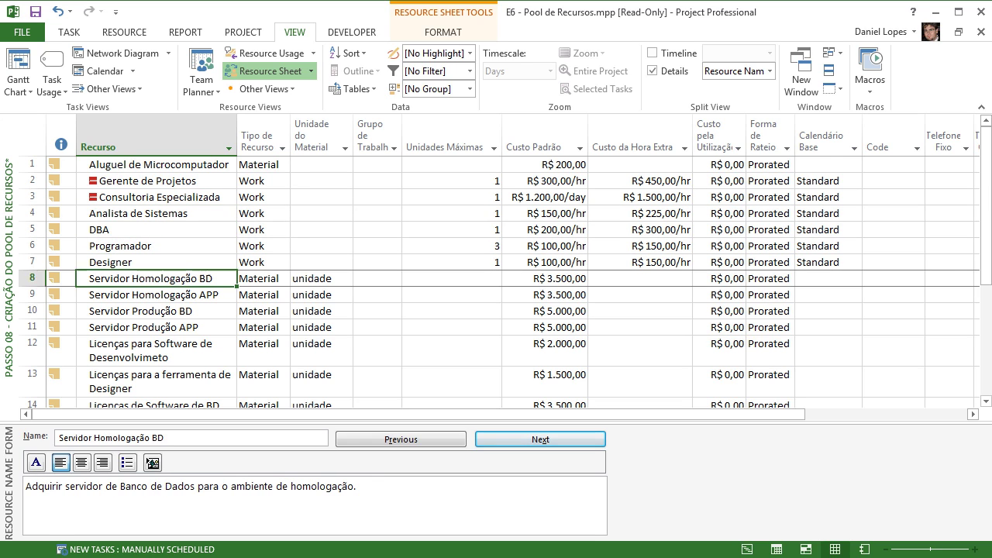
key("Down")
key("Down")
key("Down")
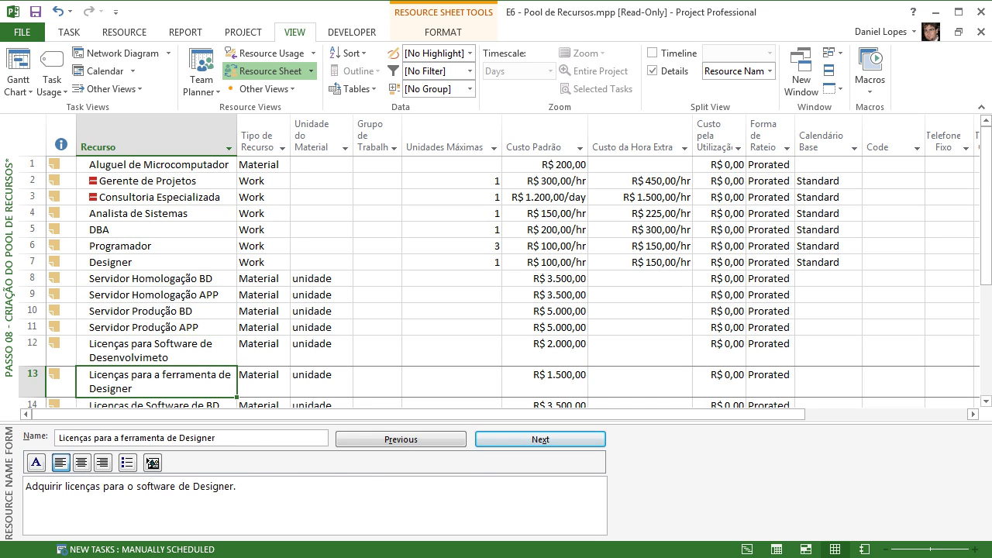
key("Up")
key("Up")
key("Up")
key("Up")
key("Up")
key("Up")
key("Up")
key("Up")
key("Up")
key("Up")
key("Up")
key("Up")
key("Up")
key("Up")
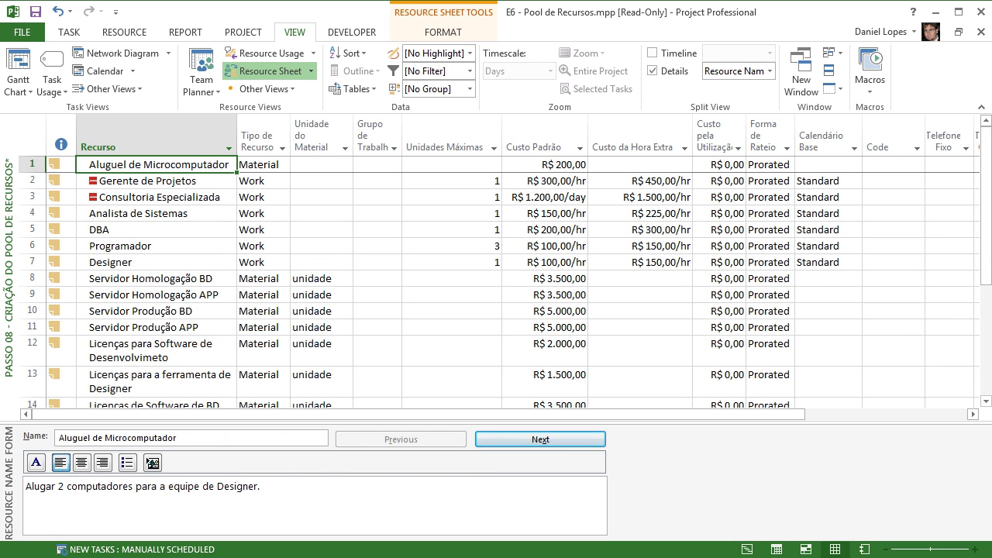
Open the definition of the resource table Passo 08 - Criação do Pool de Recursos for editing.
left_click(352, 88)
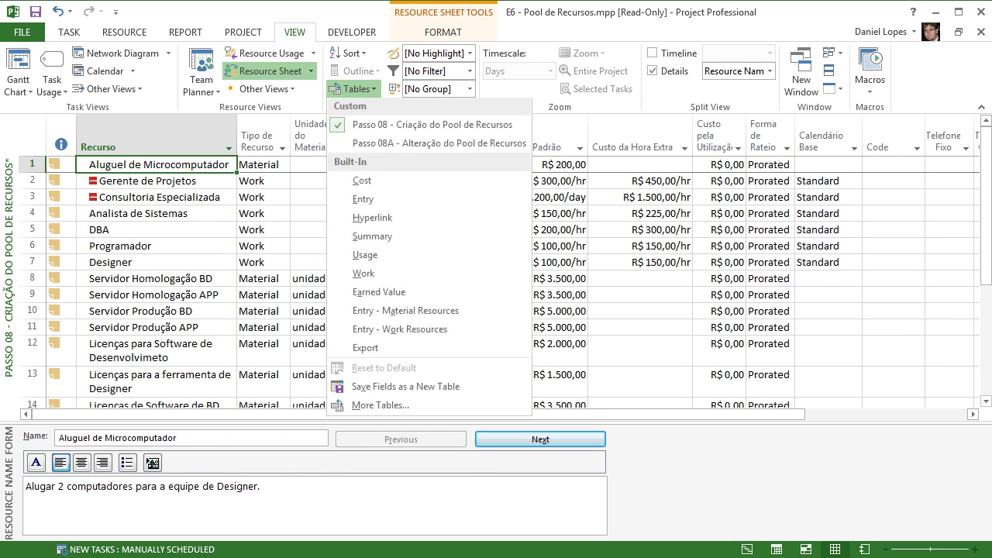
left_click(380, 408)
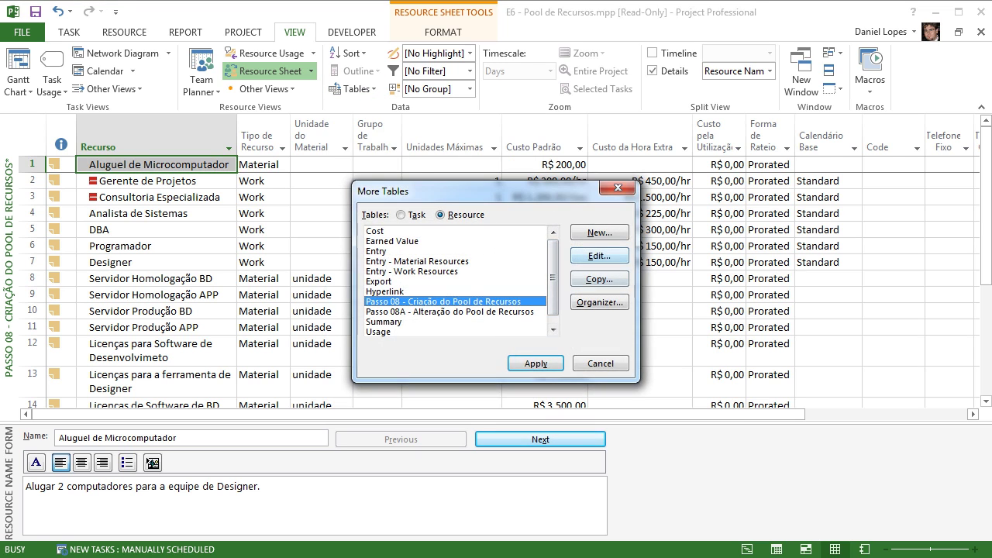
left_click(592, 255)
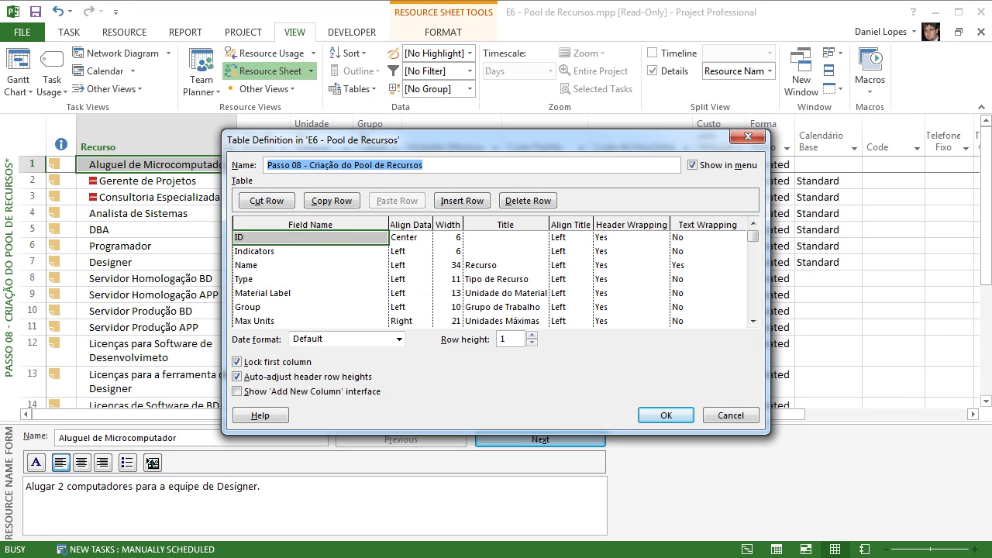
left_click(424, 165)
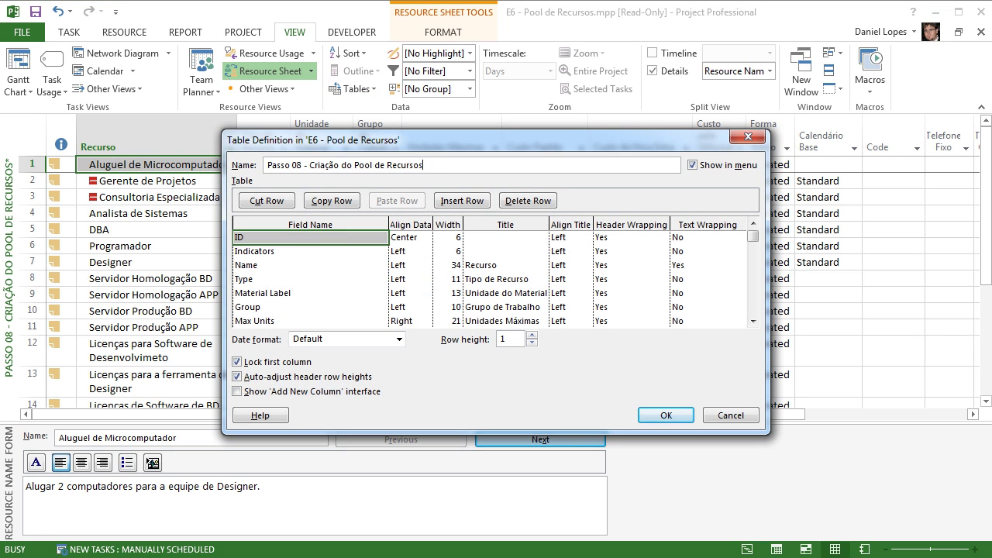
Examine the field rows of the table definition from Type through Can Level, including their titles and alignment.
left_click(310, 279)
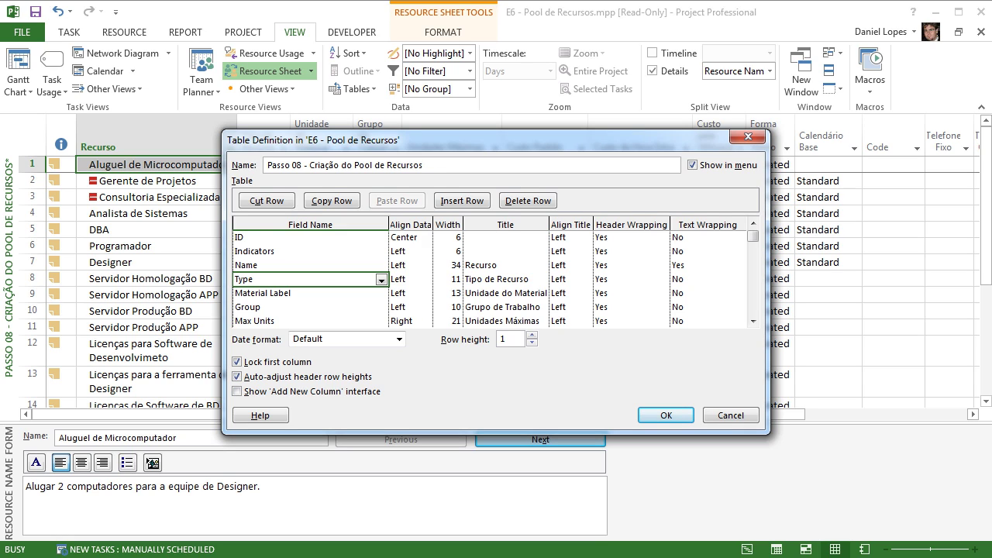
left_click(310, 293)
left_click(310, 307)
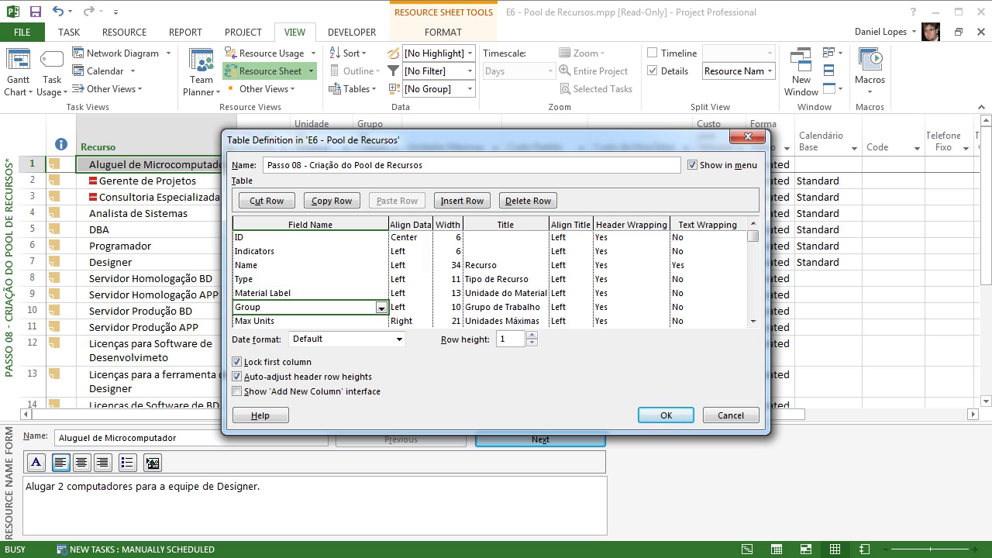
left_click(310, 321)
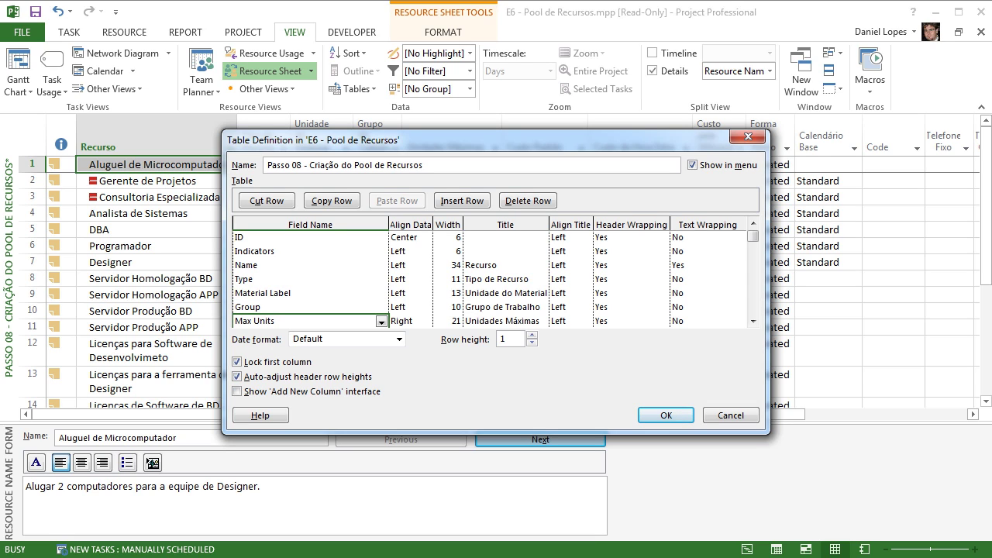
key("Down")
key("Down")
key("Down")
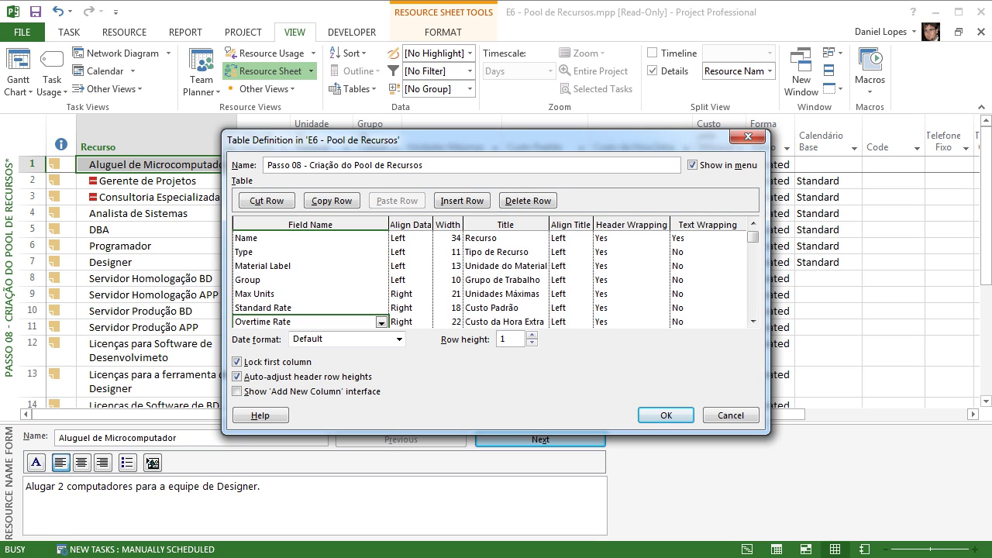
key("Down")
key("Down")
key("Down")
key("Down")
key("Down")
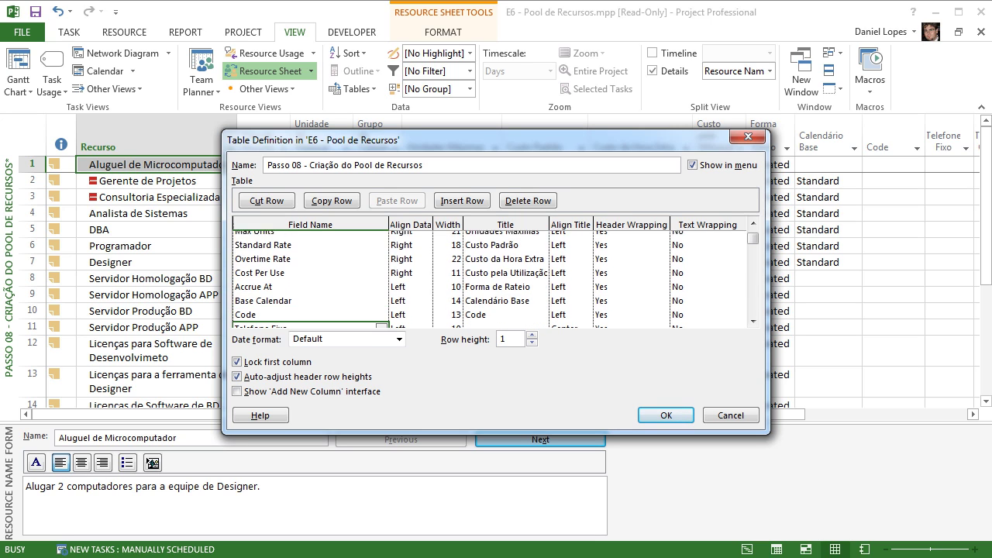
key("Down")
key("Down")
key("Down")
key("Down")
key("Down")
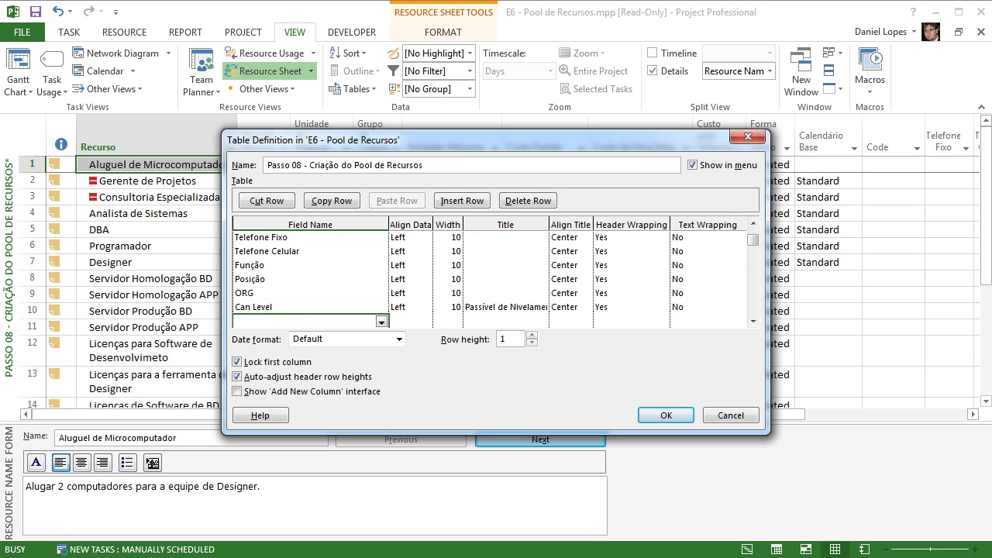
Accept the table definition, apply the Passo 08 - Criação do Pool de Recursos table and review the resource rows down to Aporte de Horas.
key("Return")
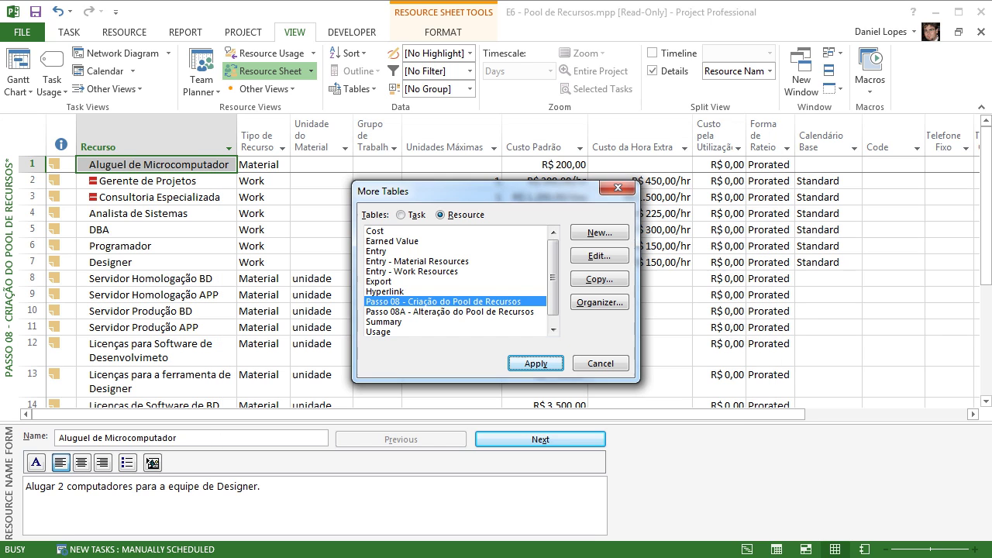
key("Return")
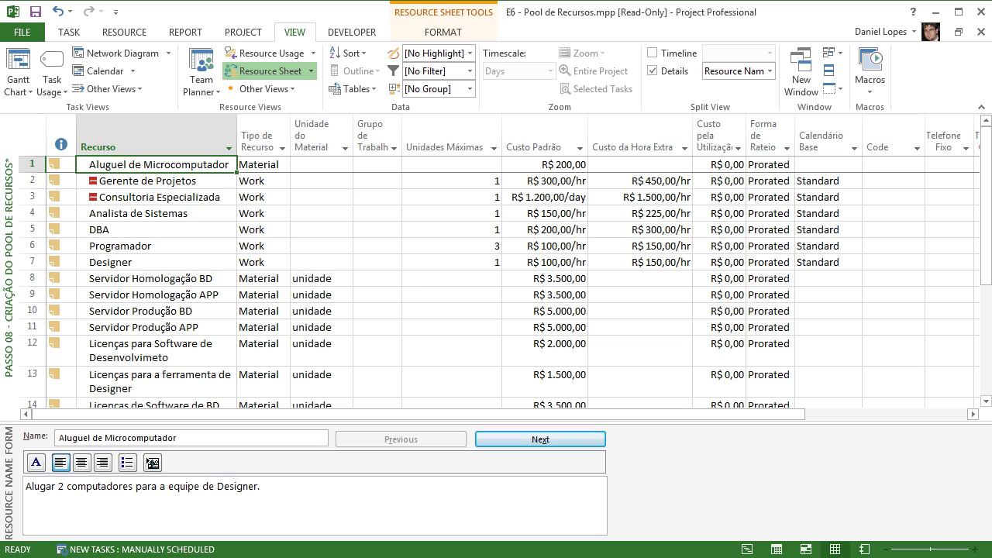
scroll(496, 279, "down", 2)
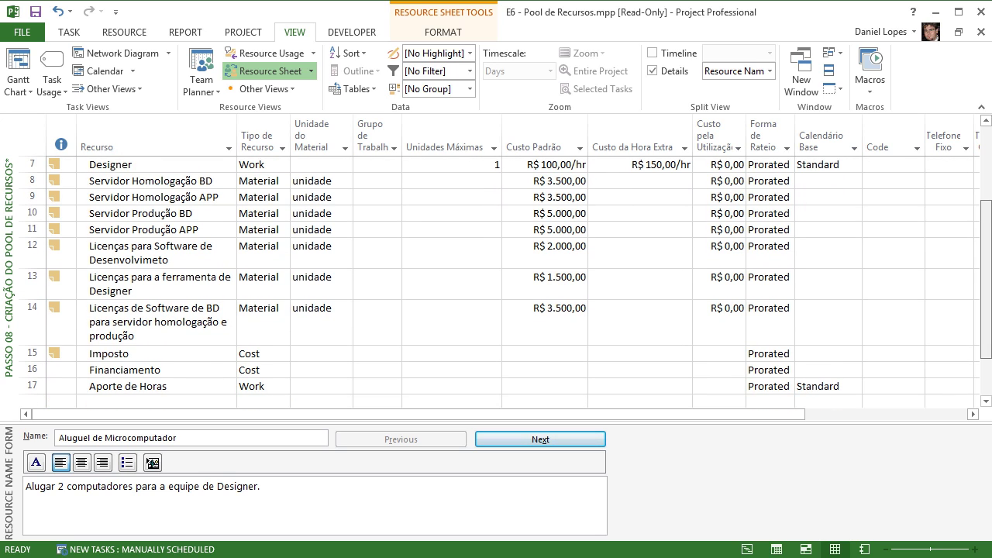
scroll(505, 276, "down", 1)
scroll(505, 276, "up", 1)
scroll(505, 276, "up", 2)
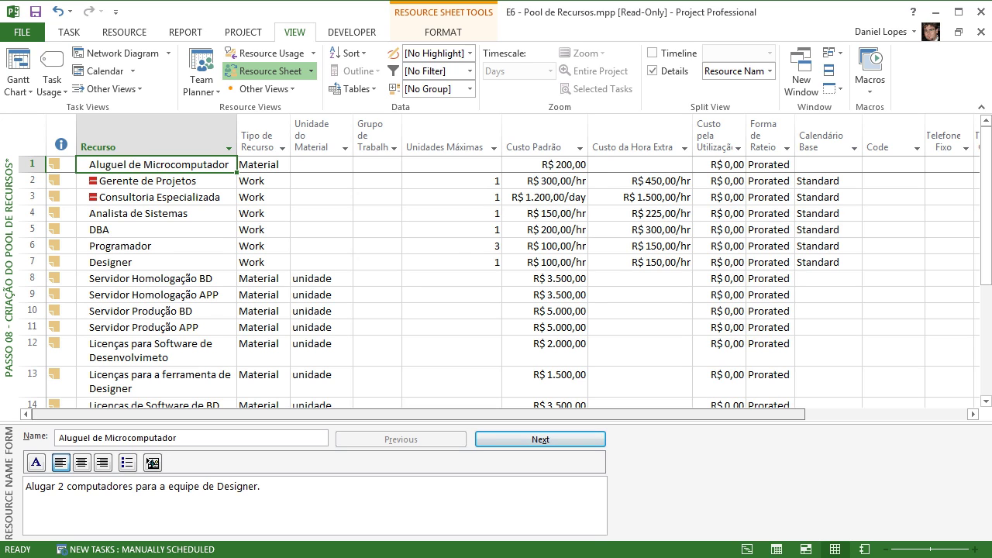
Examine the resource sheet's remaining columns through ORG and Passível de Nivelamento, checking the ORG cell of DBA, and return to the first columns.
scroll(512, 261, "right", 1)
scroll(512, 260, "right", 1)
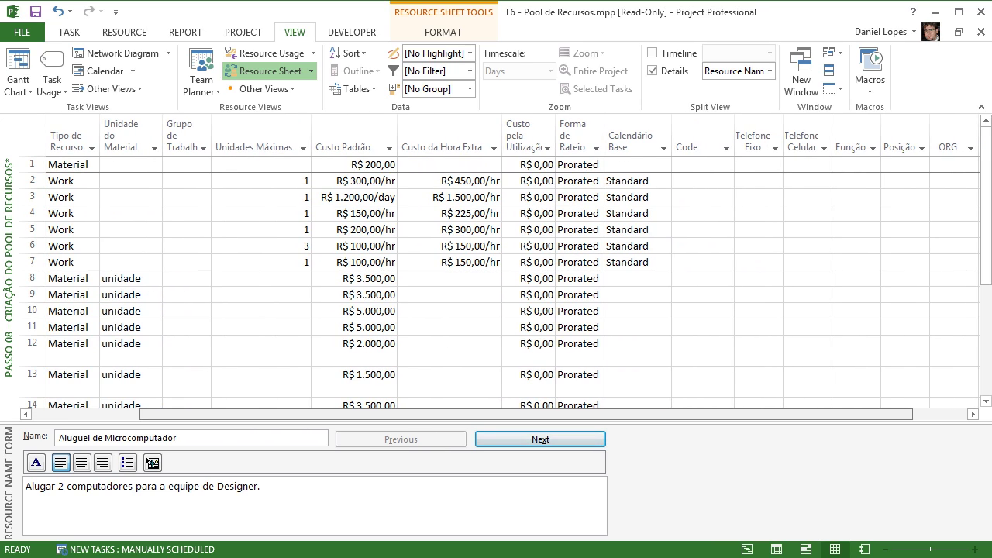
scroll(511, 260, "right", 1)
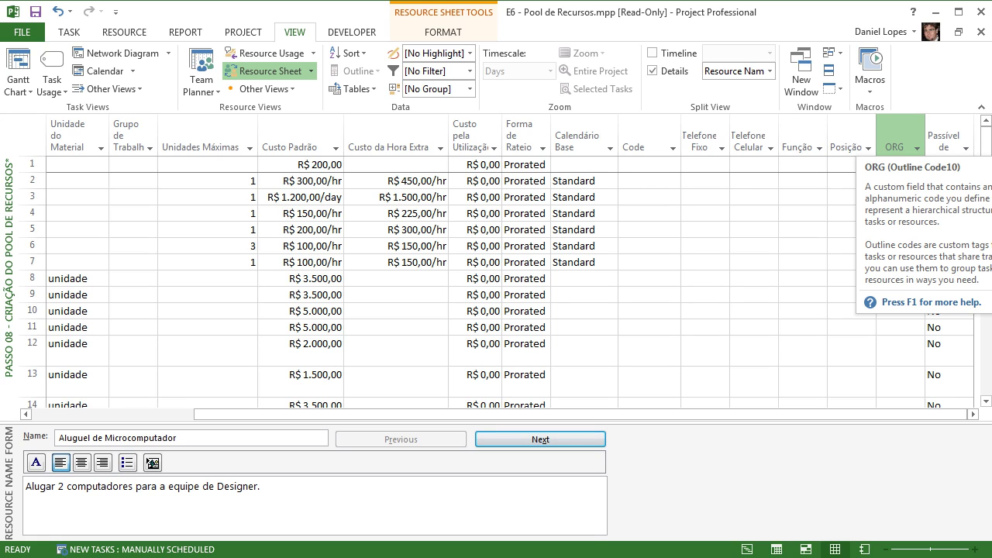
left_click(897, 229)
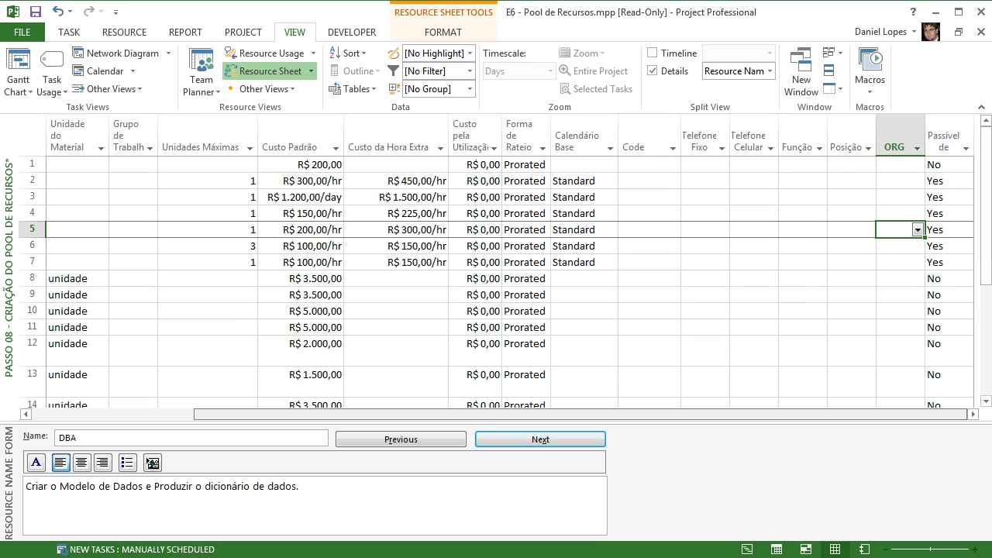
left_click_drag(775, 415, 612, 414)
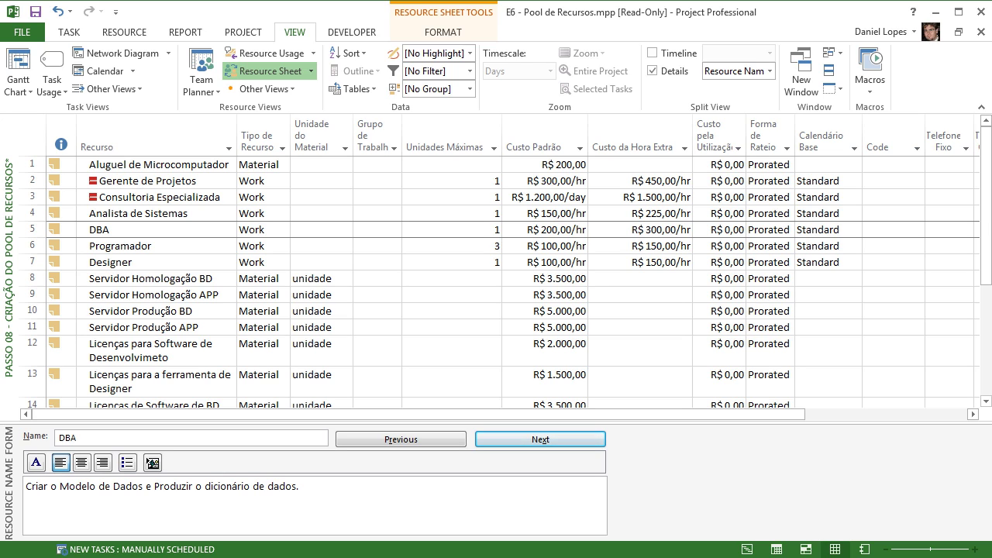
Reopen the definition of the resource table Passo 08 - Criação do Pool de Recursos.
left_click(354, 88)
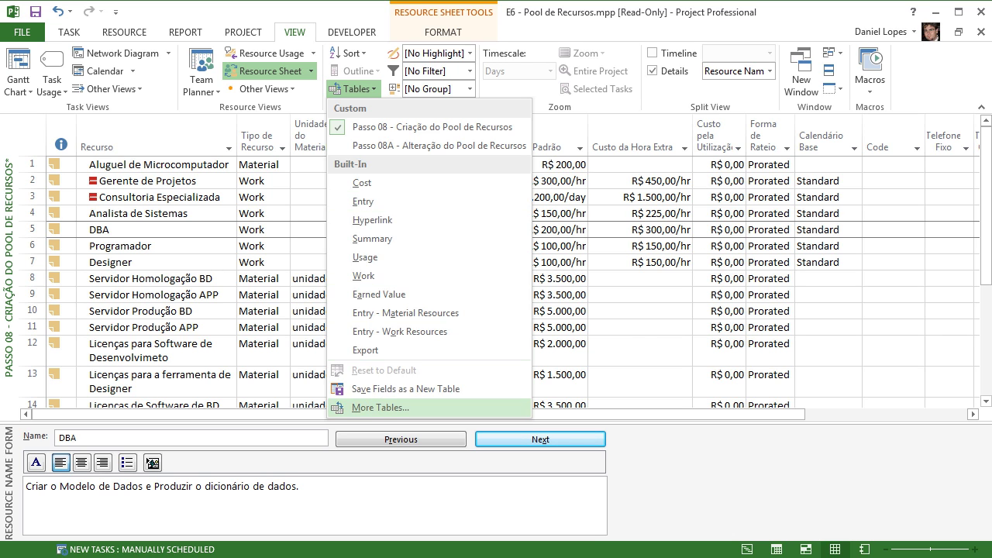
left_click(380, 407)
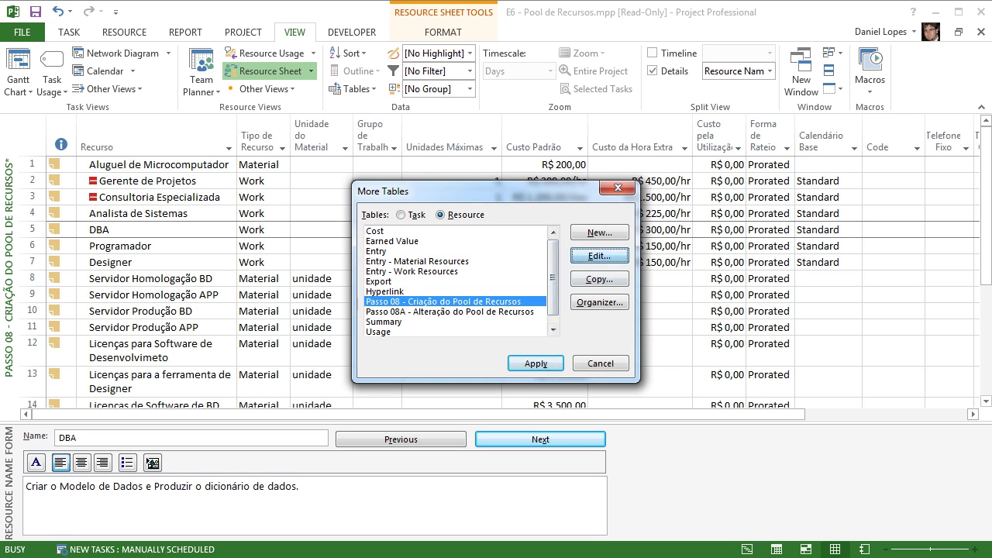
left_click(598, 255)
Recheck the table definition's fields down to Can Level and back to ID, then leave the definition and table list without changes.
left_click(751, 321)
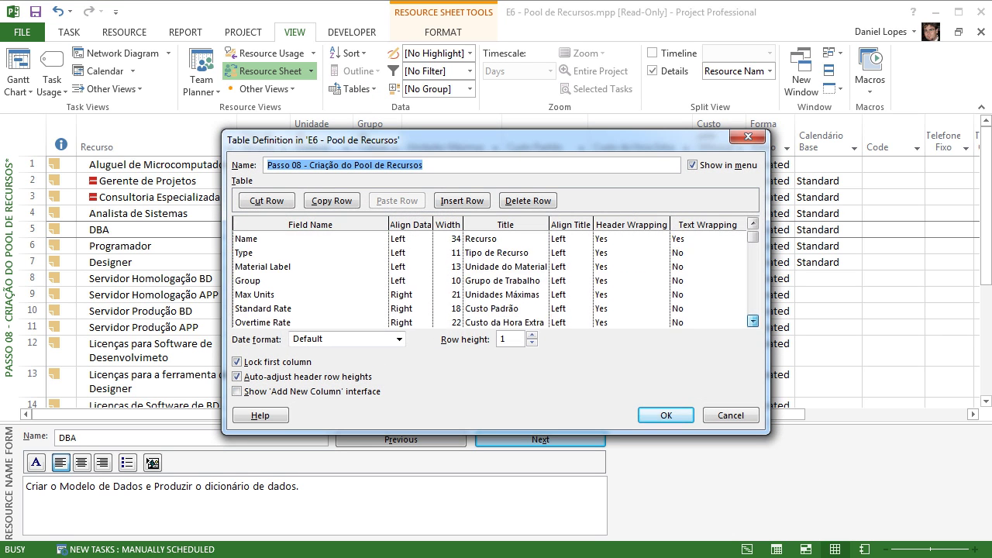
left_click(751, 321)
left_click(752, 321)
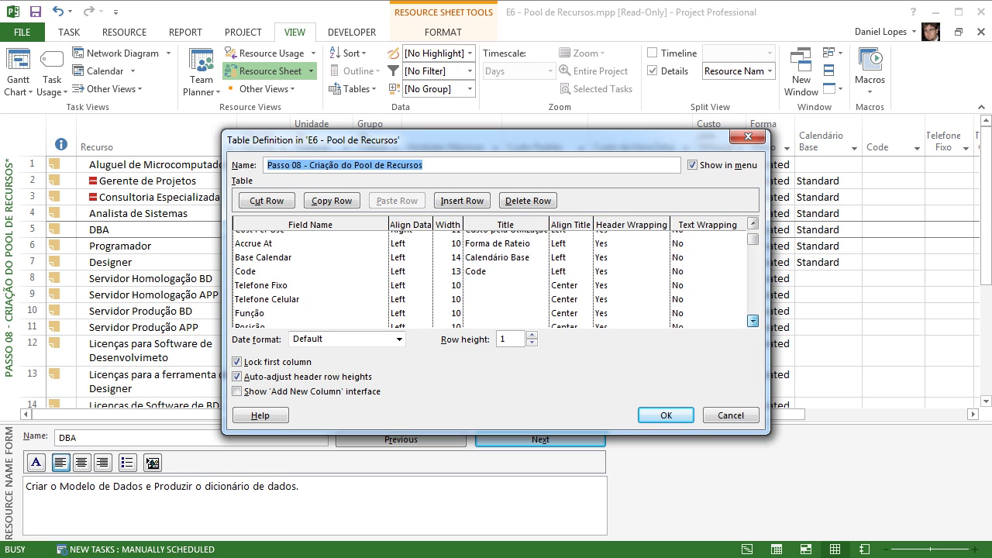
left_click(752, 321)
left_click(752, 321)
left_click(752, 321)
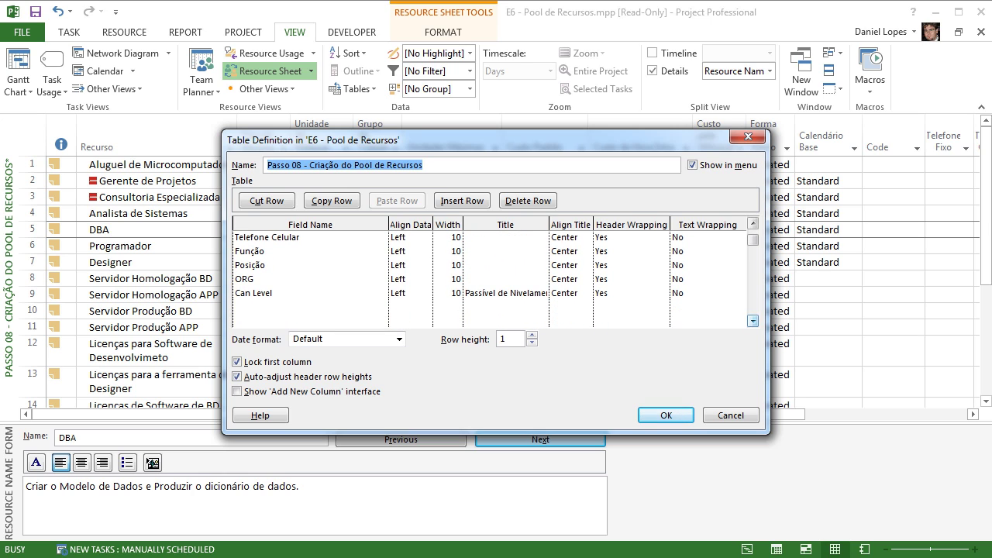
left_click(752, 223)
left_click(751, 223)
left_click(752, 224)
left_click(751, 223)
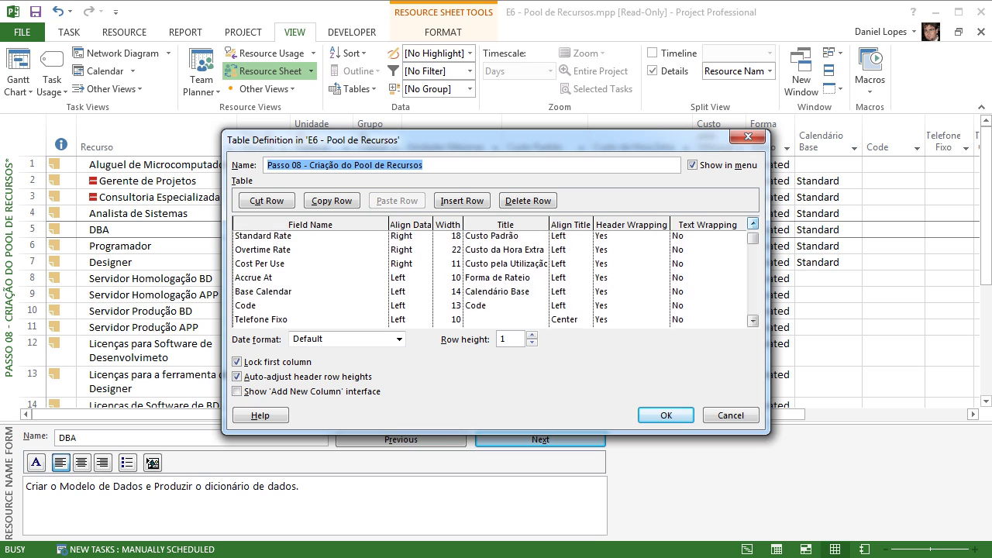
left_click(751, 223)
left_click(752, 223)
left_click(752, 223)
left_click(752, 223)
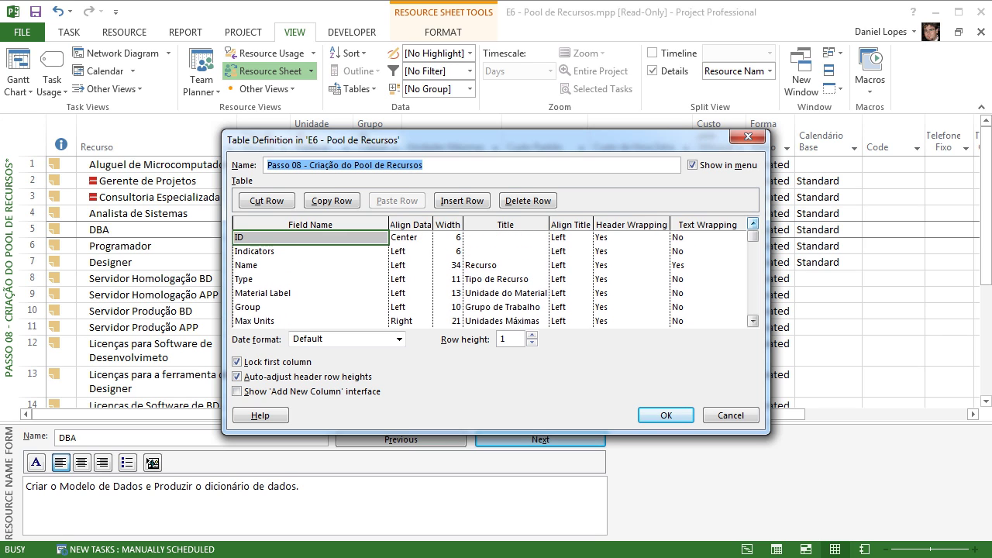
left_click(748, 136)
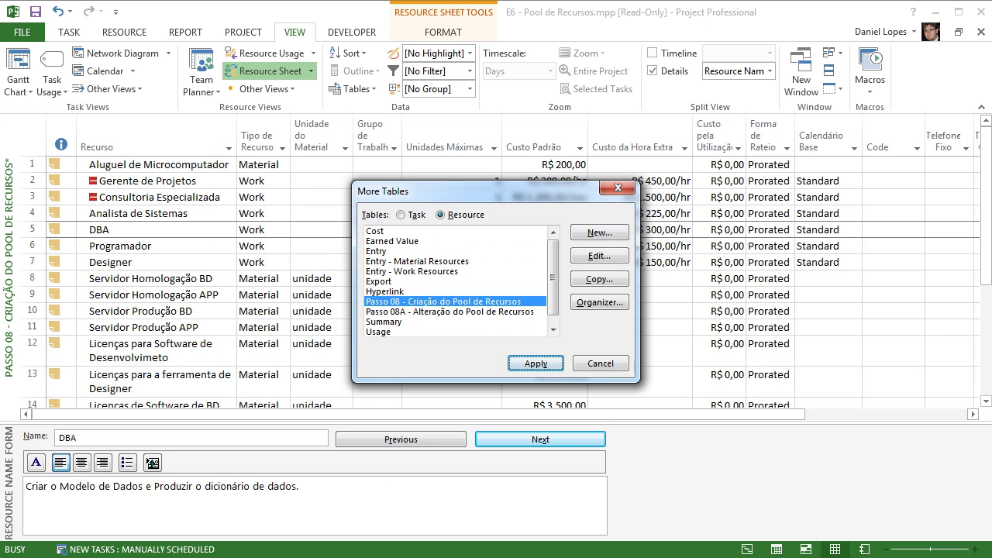
left_click(600, 364)
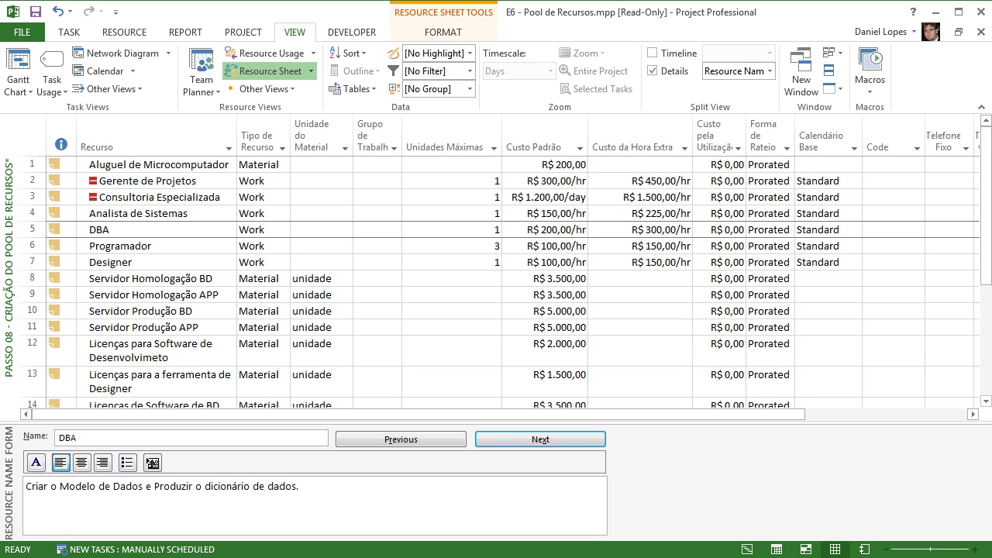
Check the resource types from Gerente de Projetos to Aporte de Horas and the columns through Passível de Nivelamento.
left_click_drag(263, 181, 262, 262)
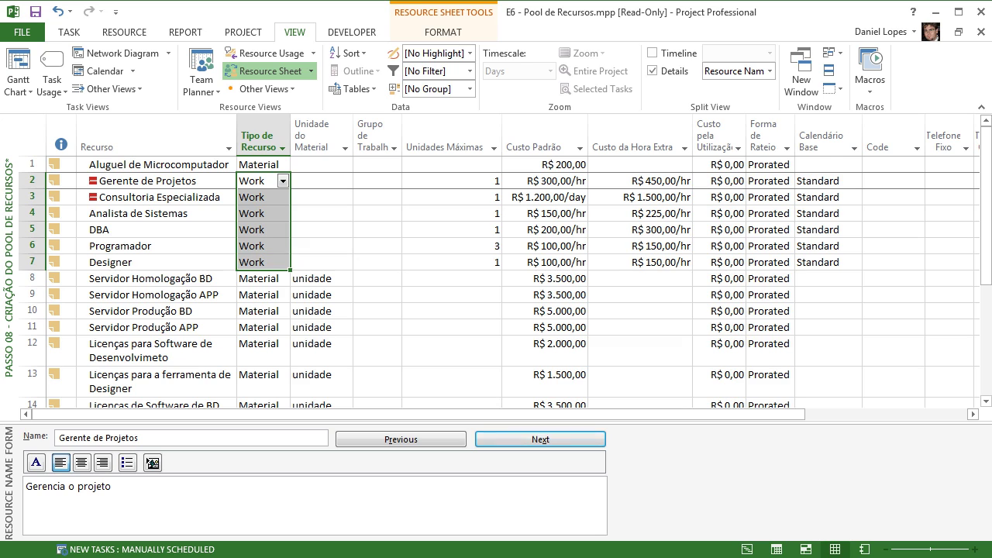
scroll(495, 263, "down", 3)
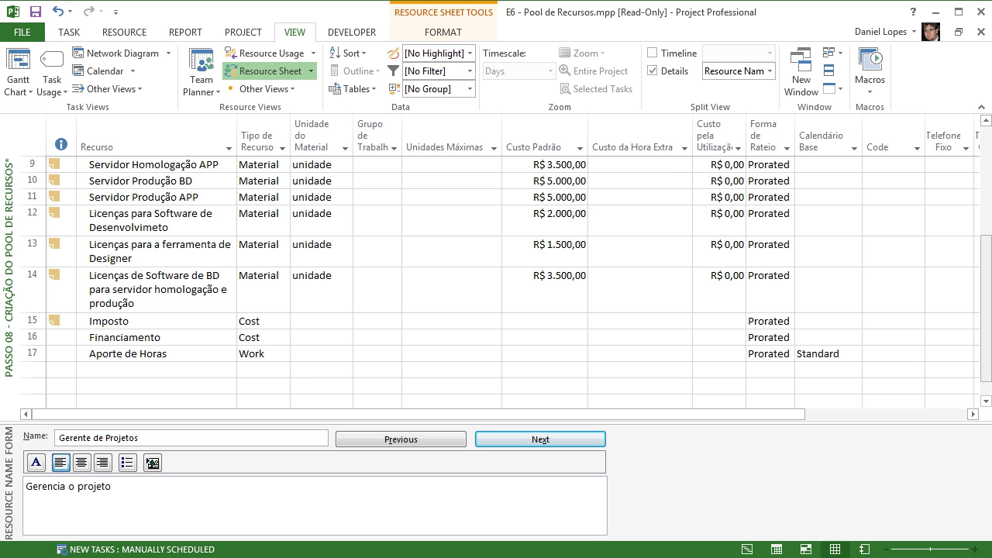
scroll(496, 279, "up", 3)
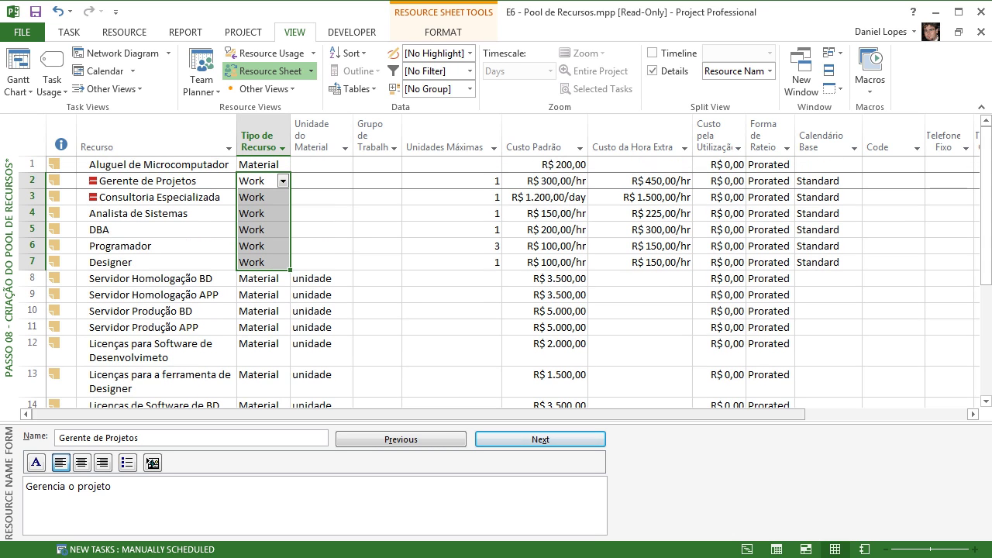
scroll(496, 414, "right", 3)
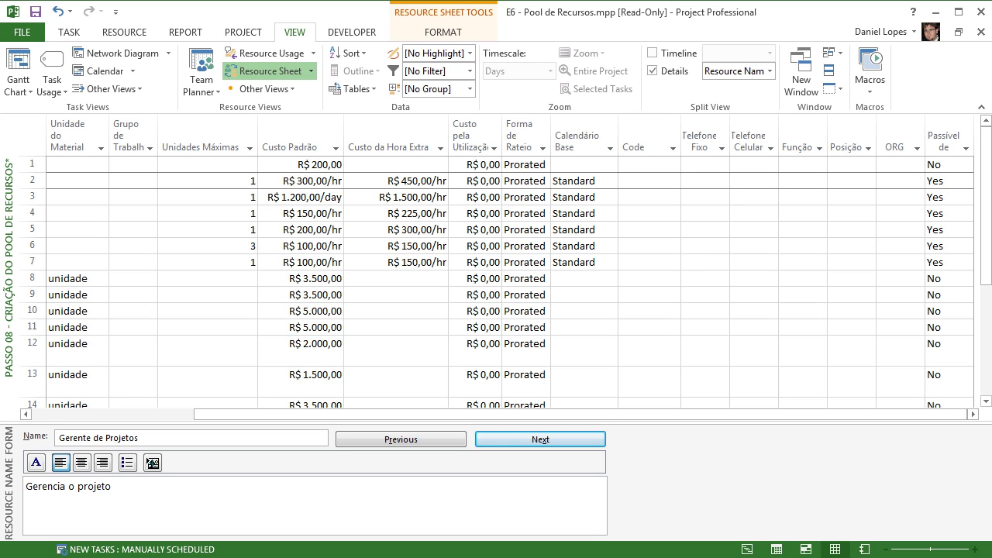
left_click_drag(580, 414, 418, 414)
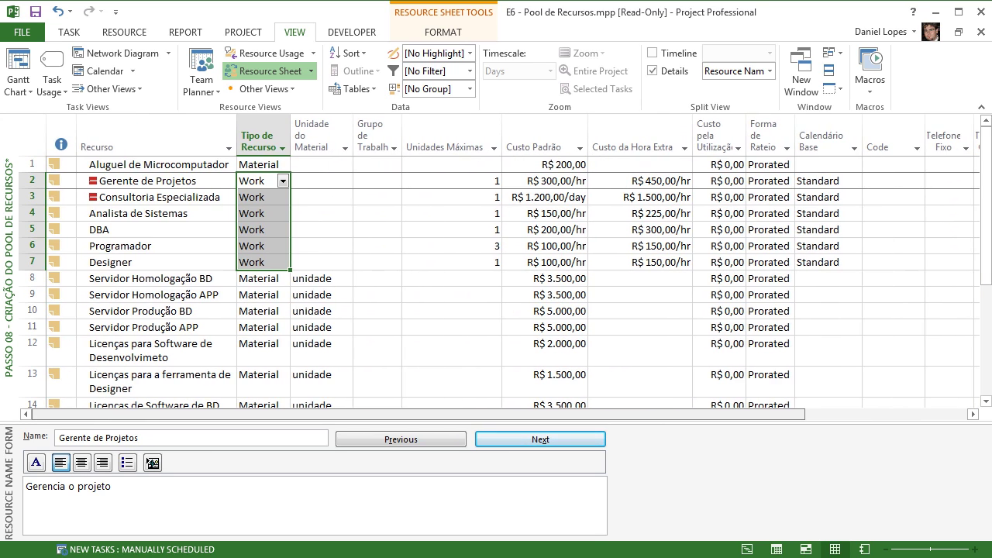
Open the resource sharing settings of the E6 - Pool de Recursos pool.
left_click(186, 33)
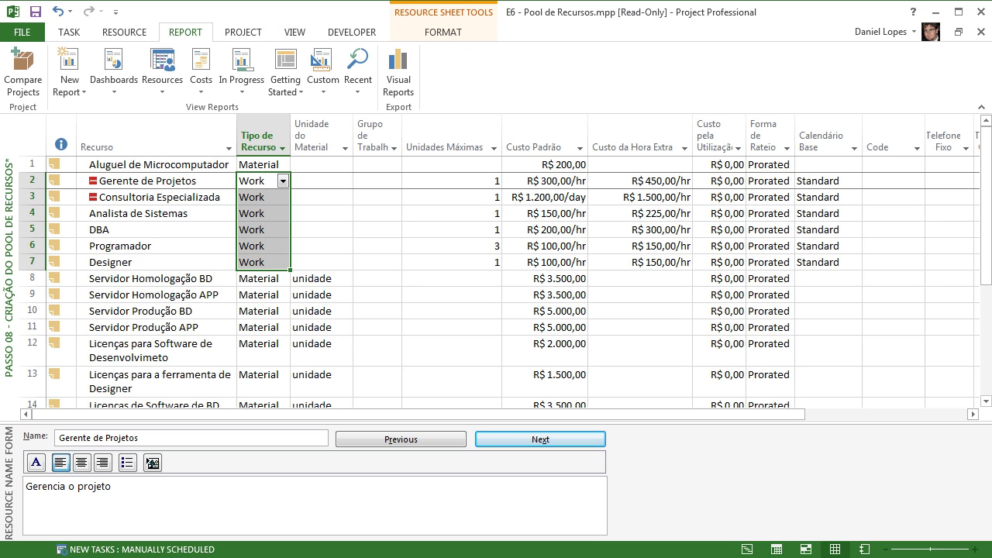
left_click(124, 32)
left_click(115, 86)
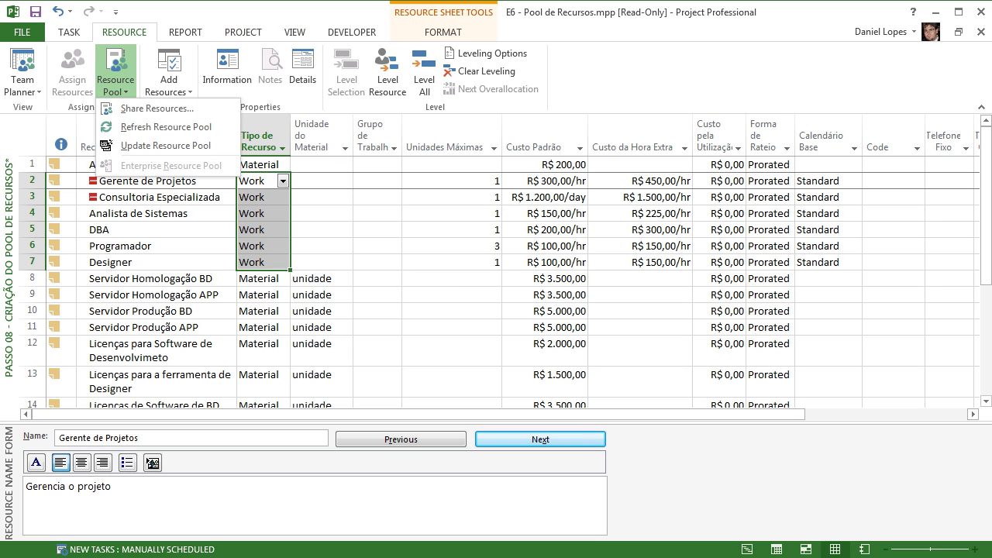
left_click(157, 109)
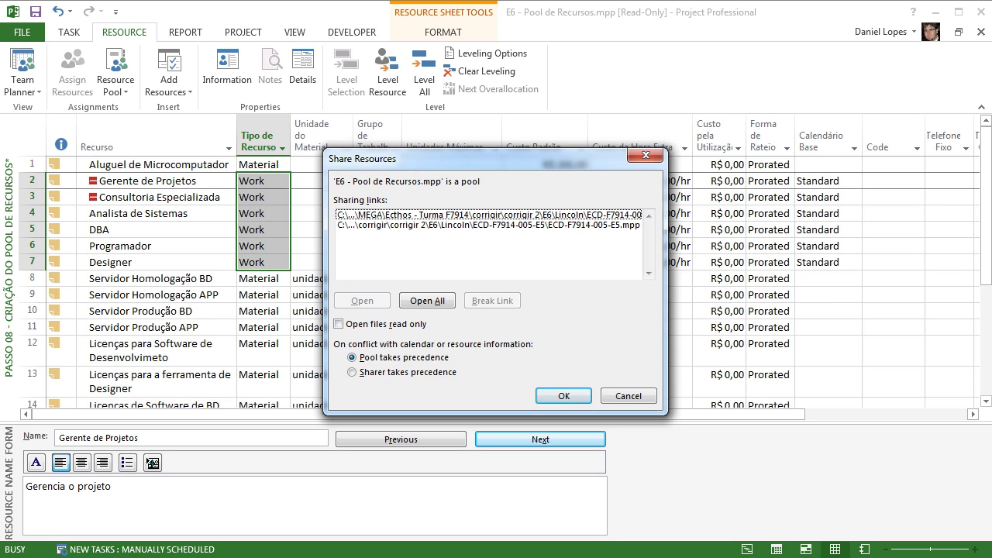
Compare the paths of the two project files listed as sharing links of the pool.
left_click(489, 225)
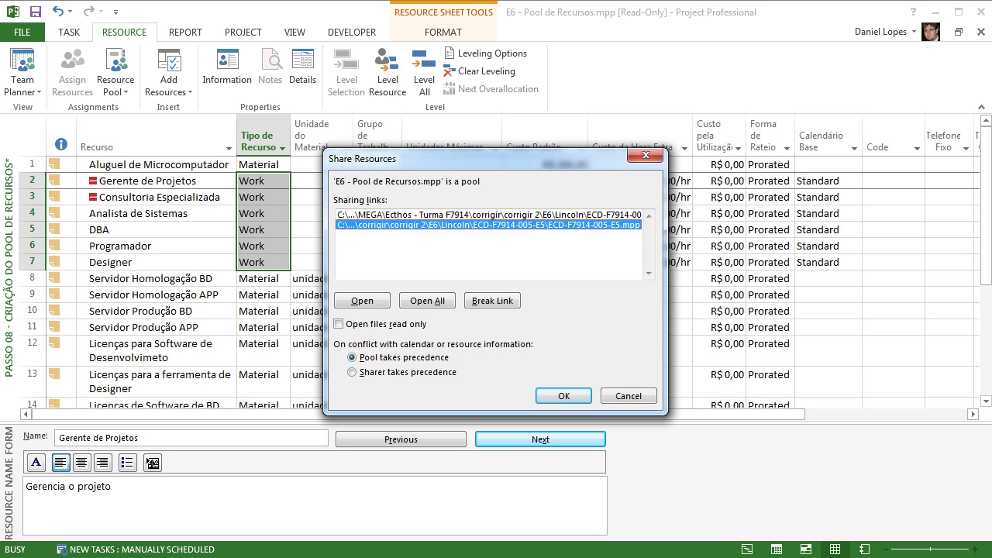
left_click(489, 214)
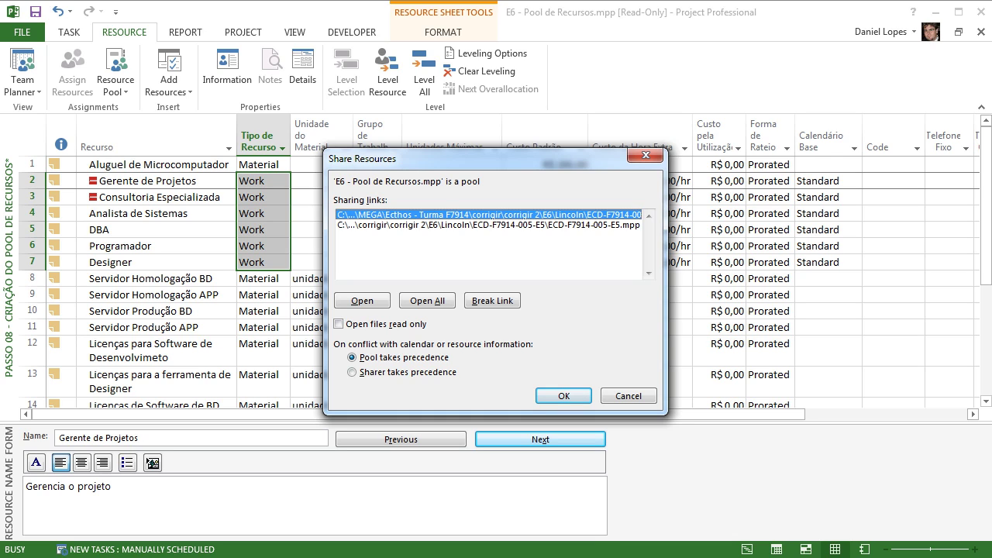
left_click(488, 225)
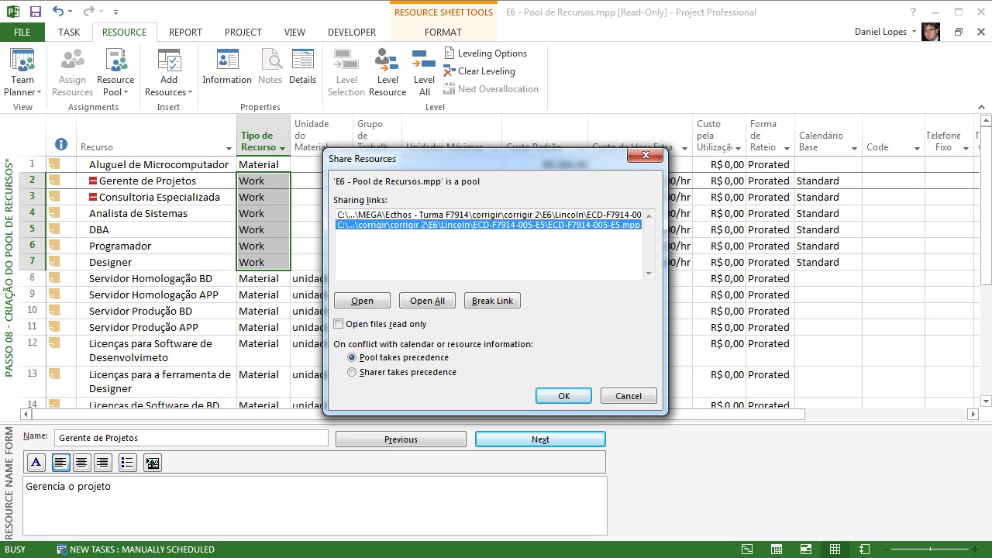
left_click(488, 214)
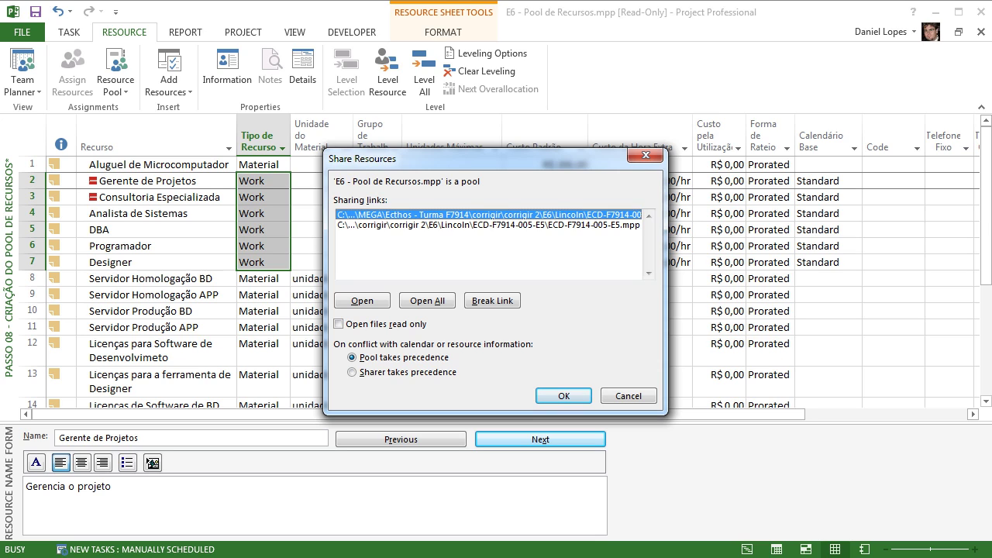
left_click(488, 225)
left_click(488, 214)
left_click(488, 224)
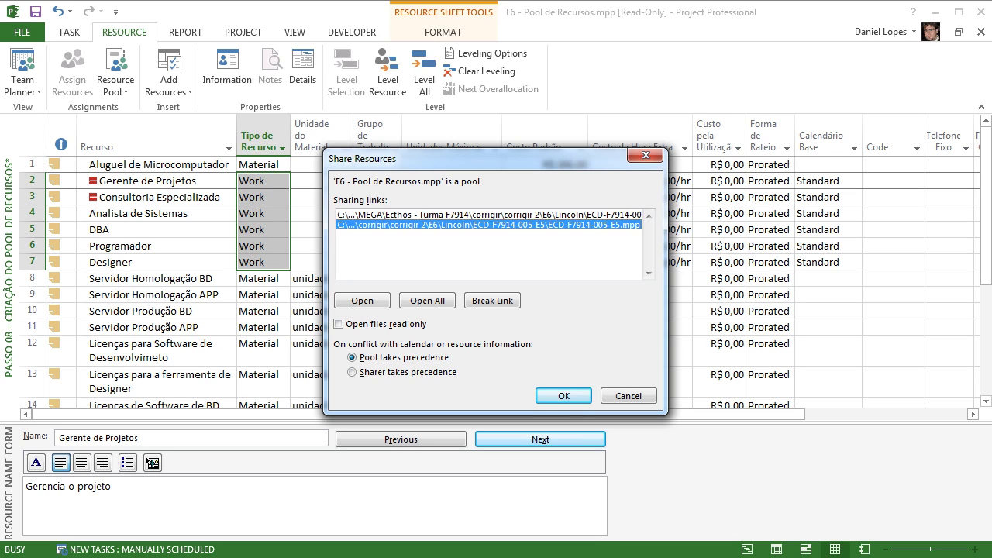
left_click(488, 215)
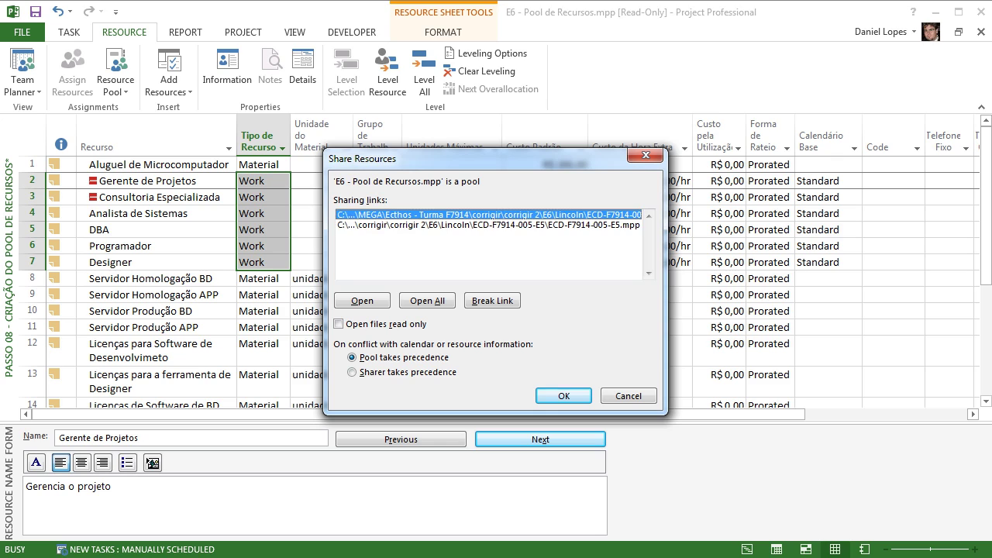
Try to break the pool's sharing link to ECD-F7914-005-E5.mpp.
left_click(489, 225)
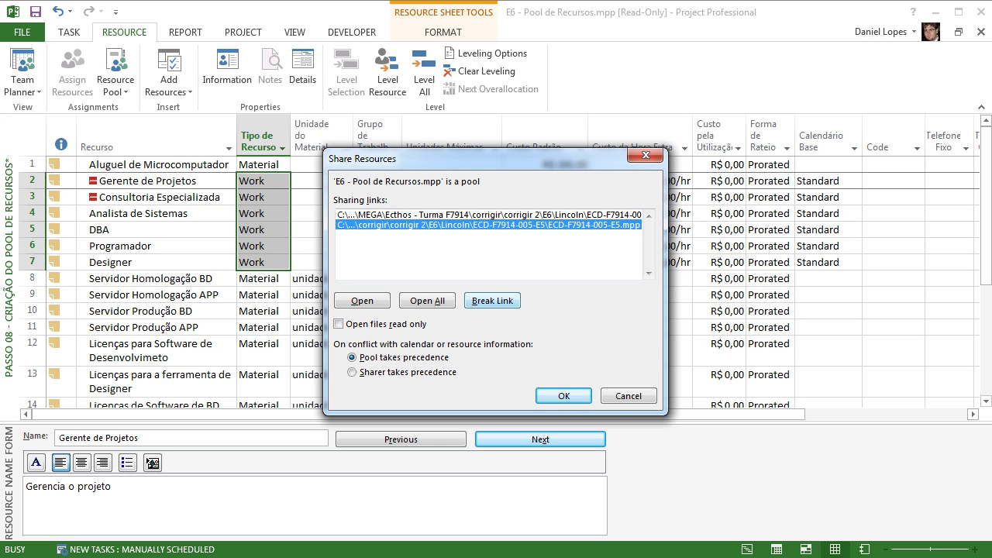
left_click(492, 301)
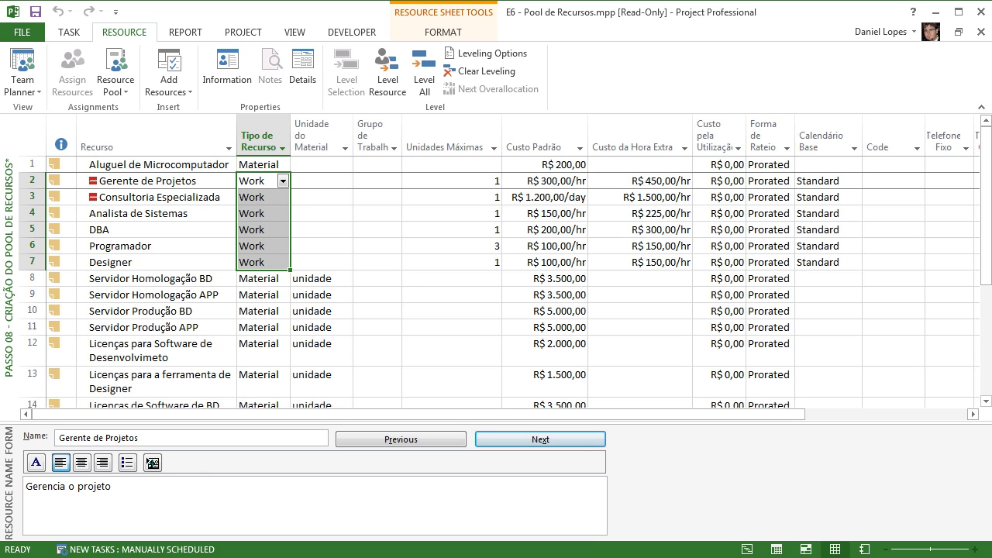
Try again to break the pool's sharing link to ECD-F7914-005-E5.mpp.
left_click(377, 246)
left_click(115, 85)
left_click(163, 107)
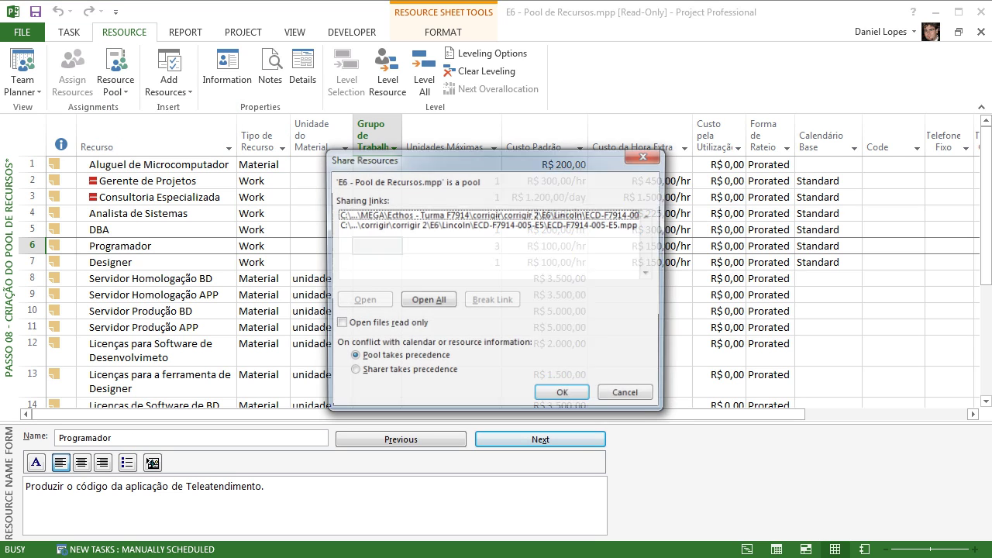
left_click(489, 225)
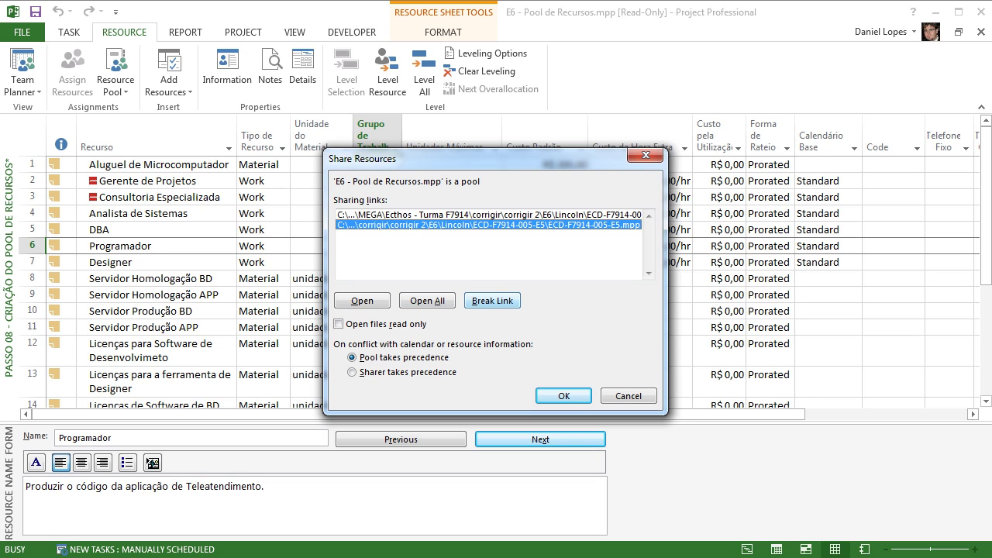
left_click(492, 301)
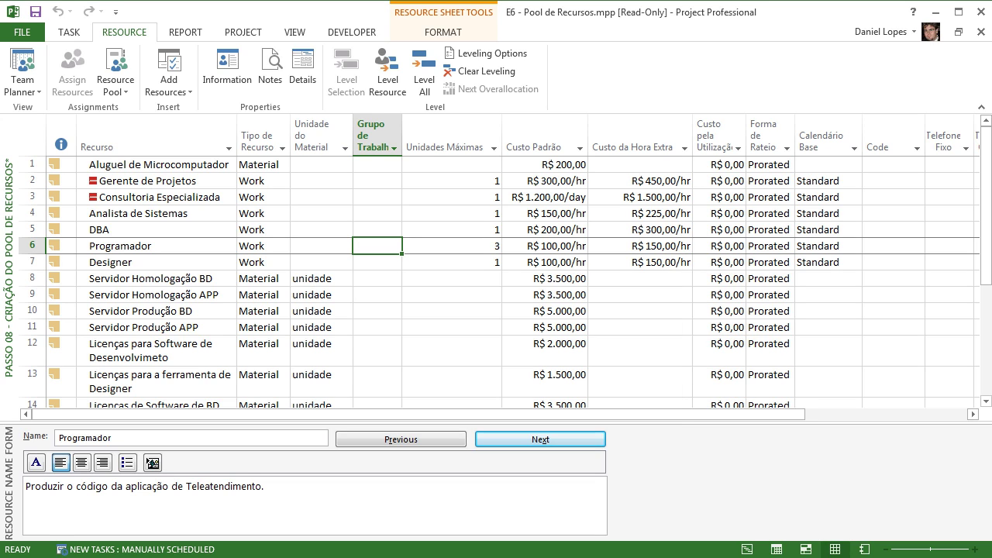
Recheck the pool's list of sharing links and select the one to ECD-F7914-005-E5.mpp.
left_click(115, 85)
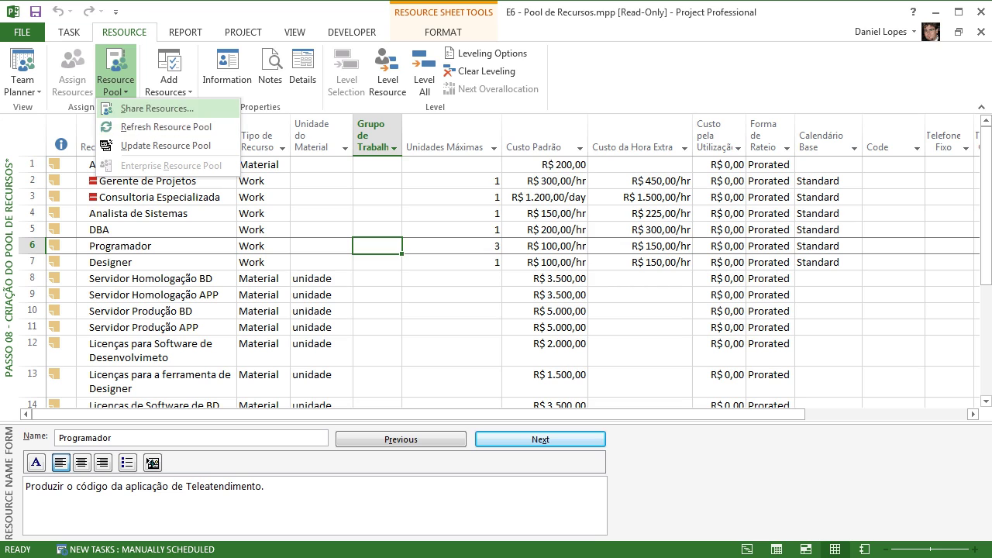
left_click(147, 106)
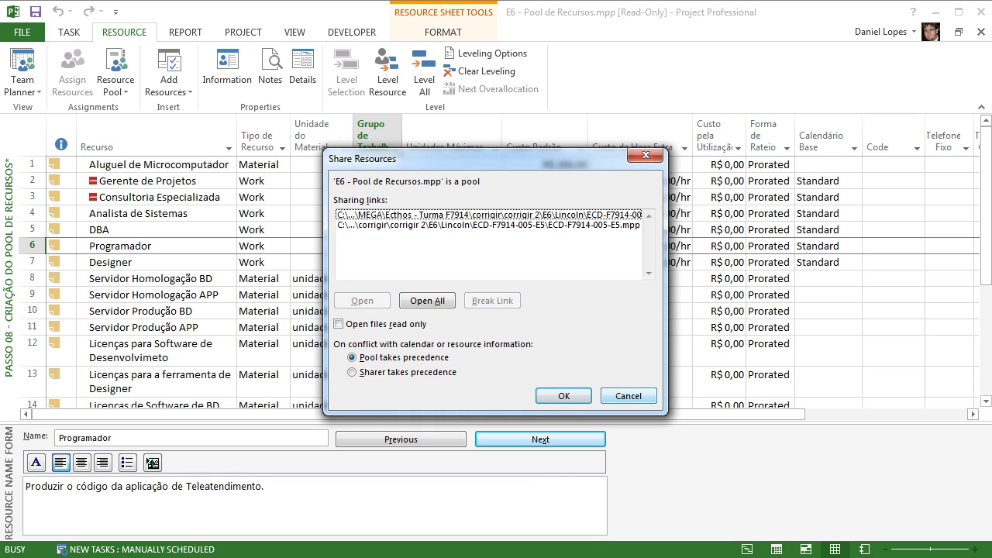
key("Escape")
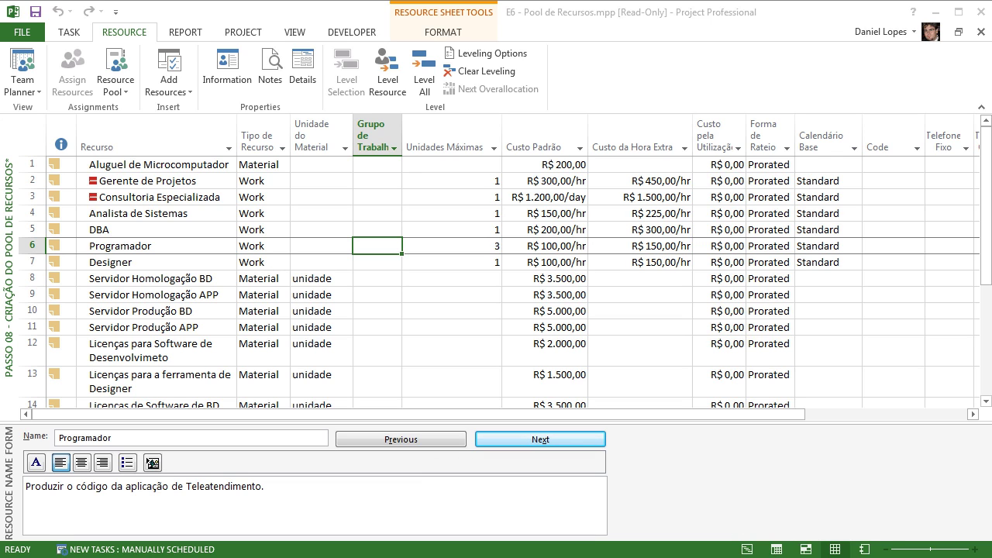
left_click(116, 85)
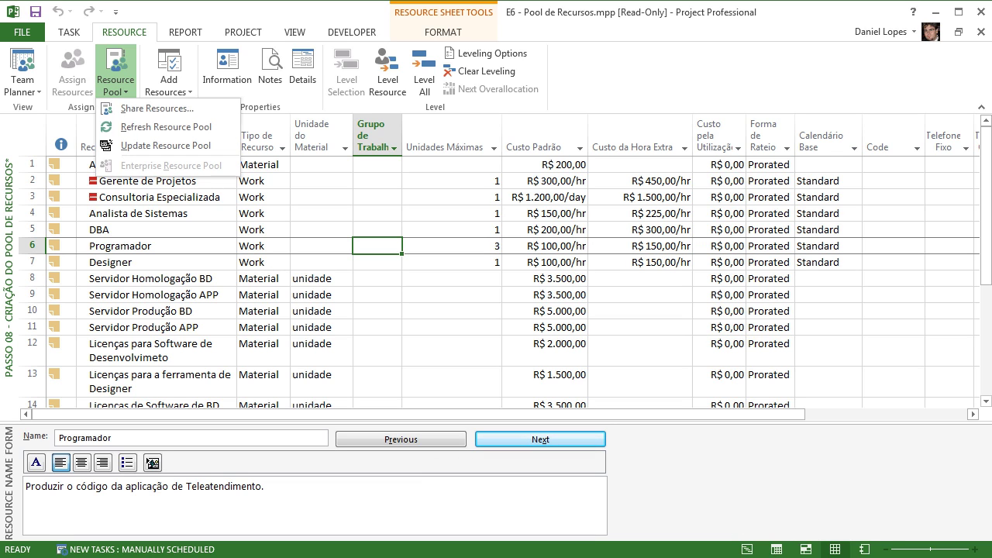
left_click(157, 109)
left_click(488, 225)
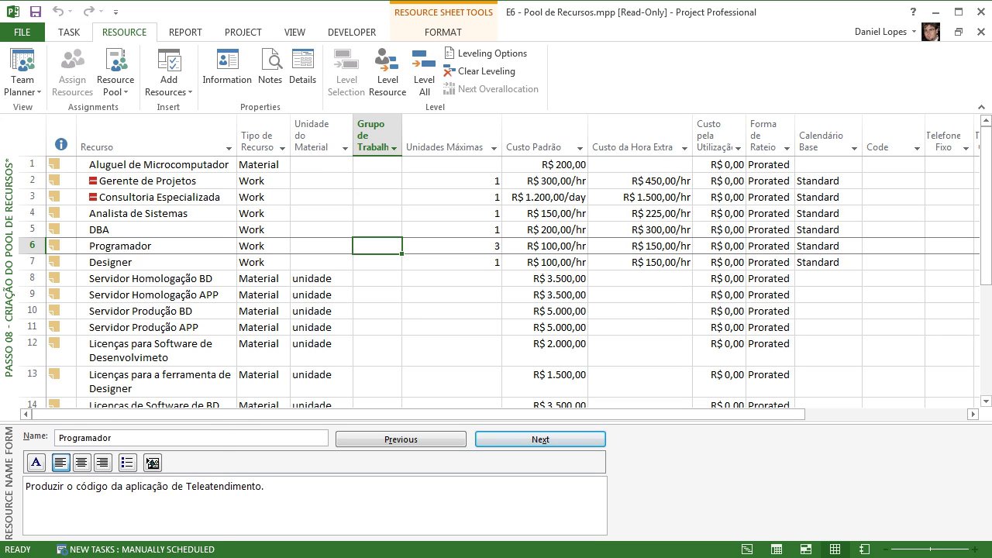
Switch to the Passo 8A - Alteração da Lista de Recursos view and check its columns through Centro de Custo.
right_click(9, 302)
left_click(120, 380)
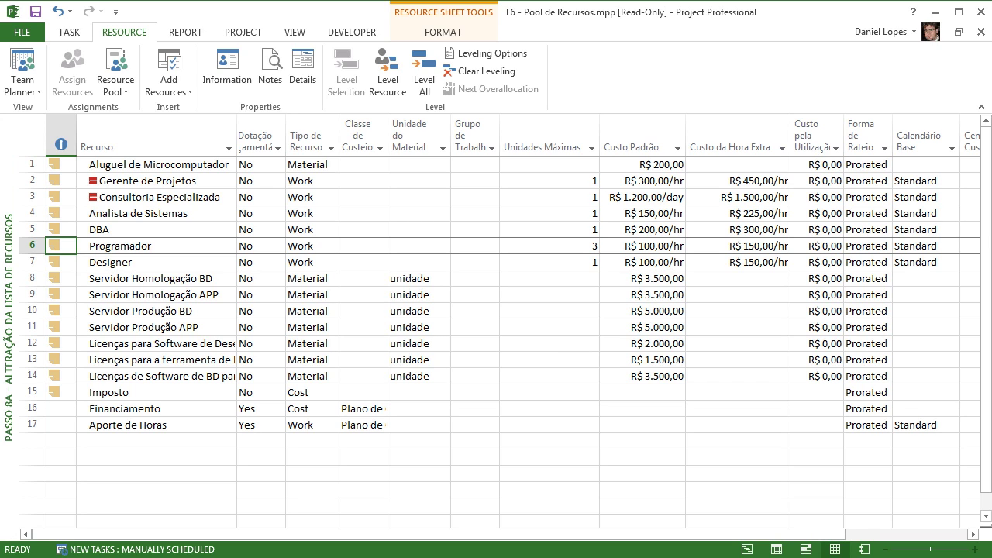
left_click_drag(439, 534, 560, 534)
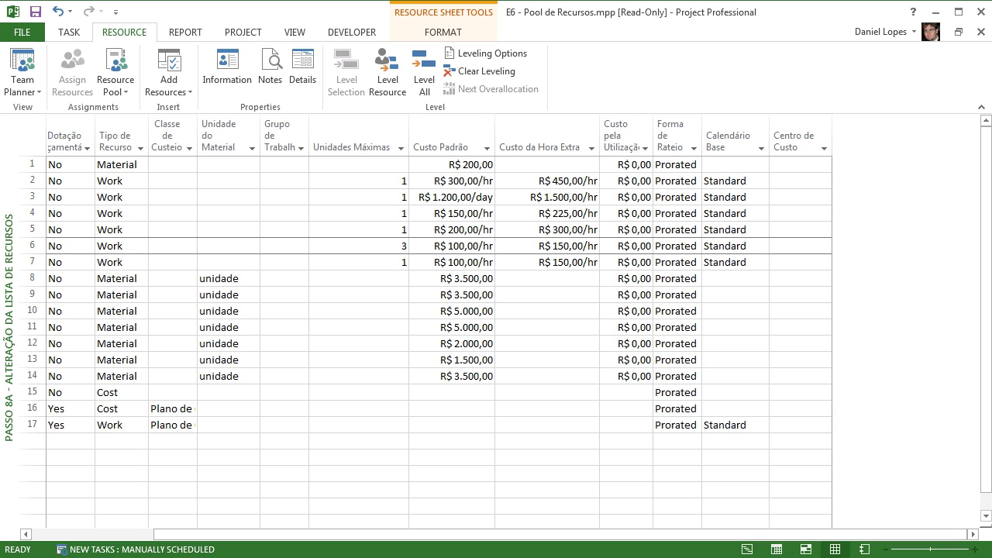
View the available Forma de Rateio options for Gerente de Projetos without changing the value.
left_click(673, 180)
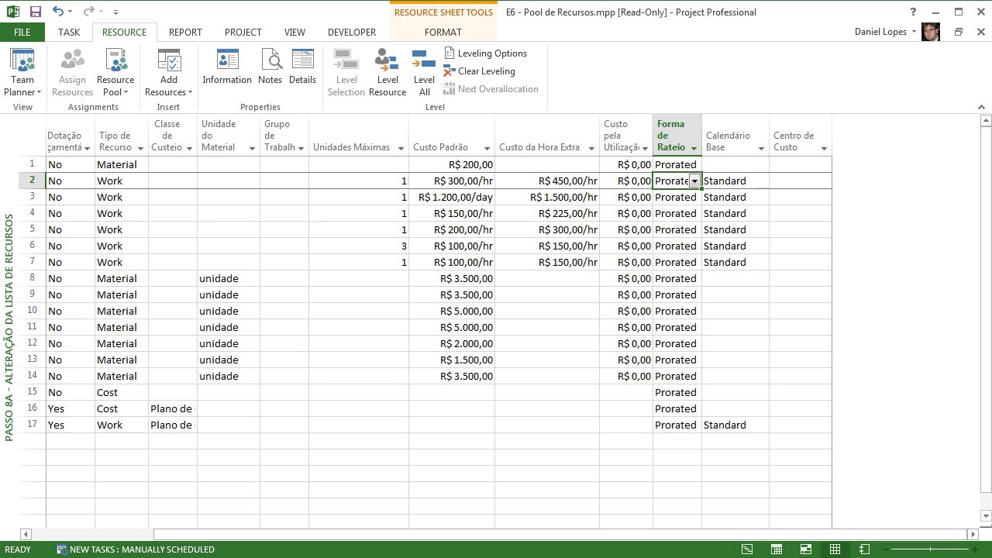
key("alt+Down")
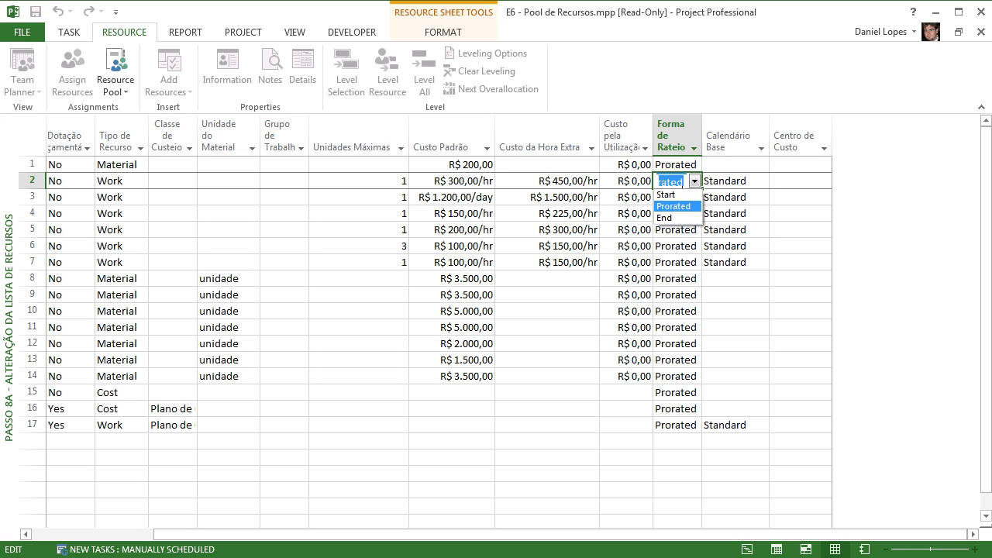
key("Down")
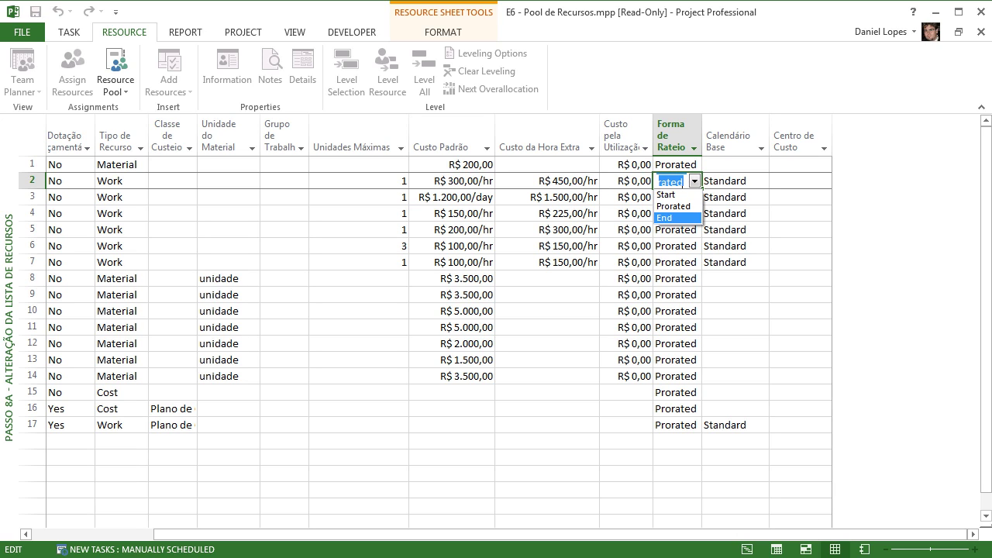
left_click(734, 278)
left_click(734, 278)
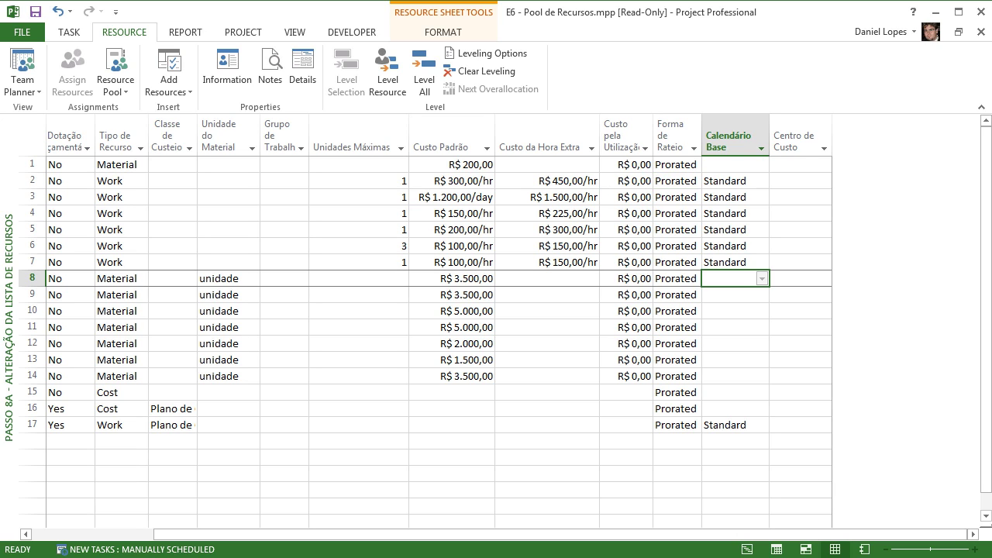
Widen the Classe de Custeio column to fit its contents and review the remaining columns of the sheet.
scroll(509, 321, "left", 3)
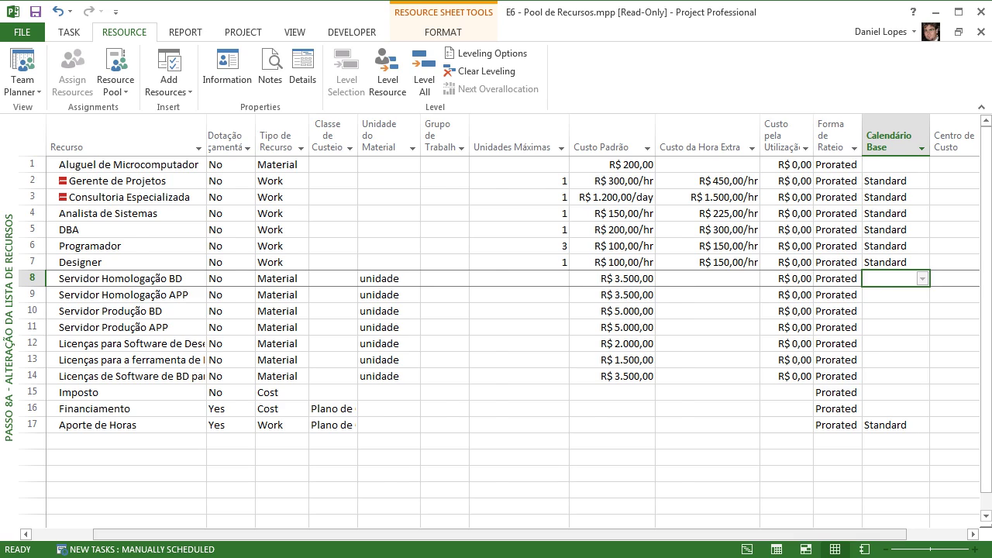
scroll(505, 327, "left", 1)
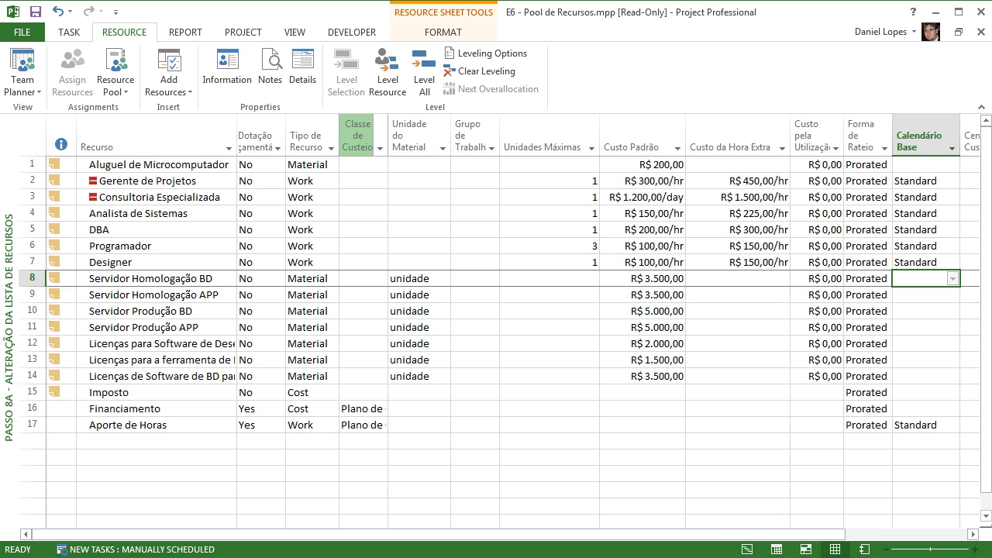
double_click(387, 136)
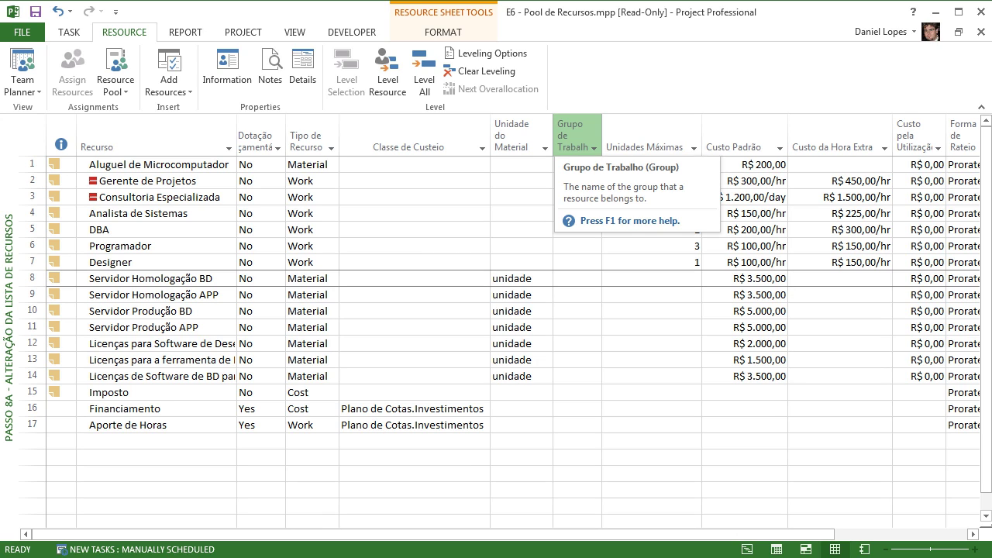
key("Right")
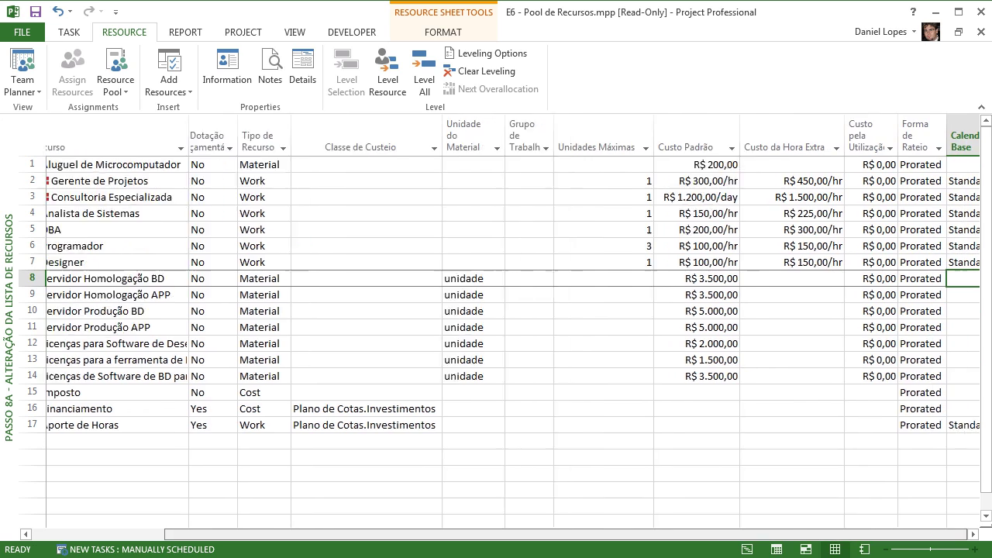
left_click_drag(566, 534, 433, 535)
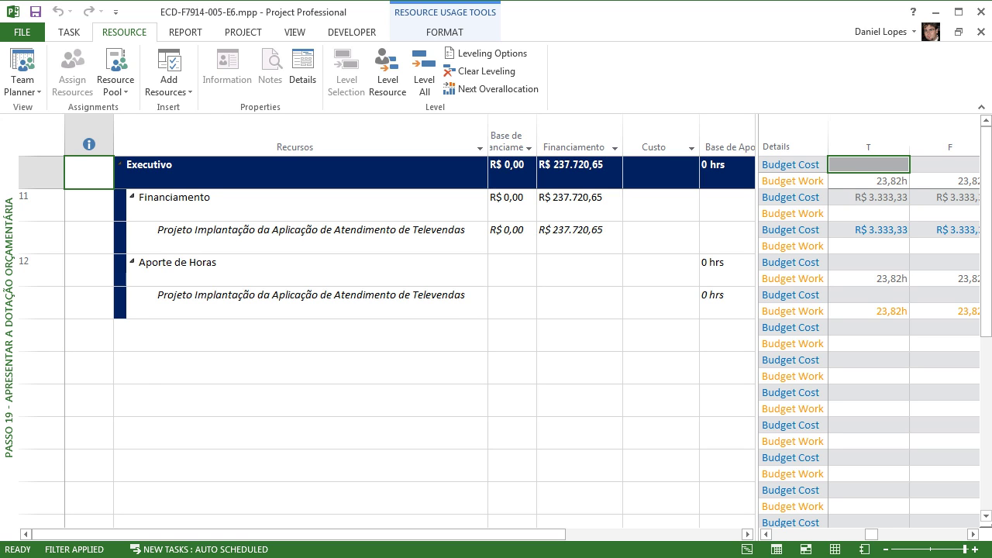
Display the Passo 15 - Estimar os Custos view in ECD-F7914-005-E6.mpp.
right_click(9, 333)
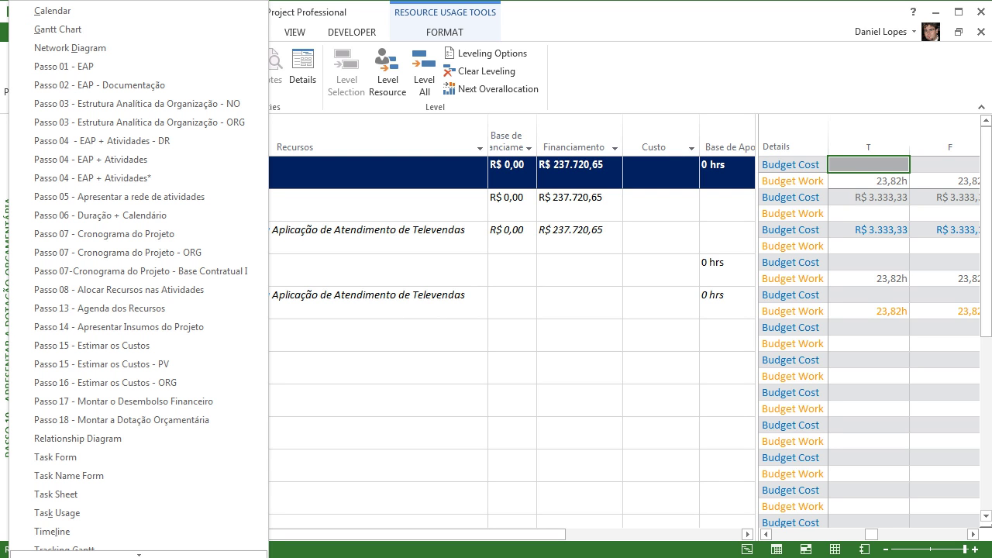
left_click(92, 345)
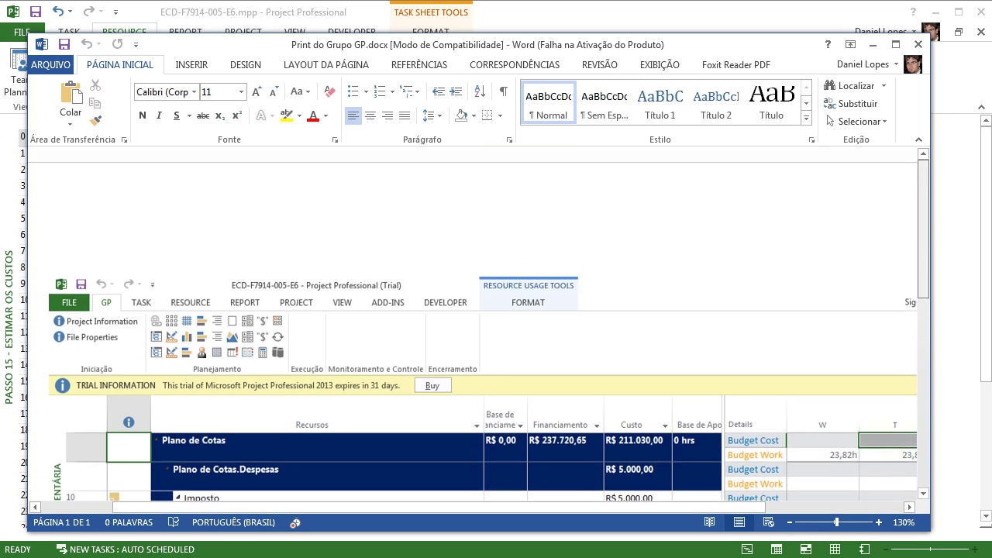
Examine the Passo 19 budget screenshot in the Word document Print do Grupo GP.docx and close the document.
scroll(479, 326, "down", 5)
scroll(479, 326, "down", 8)
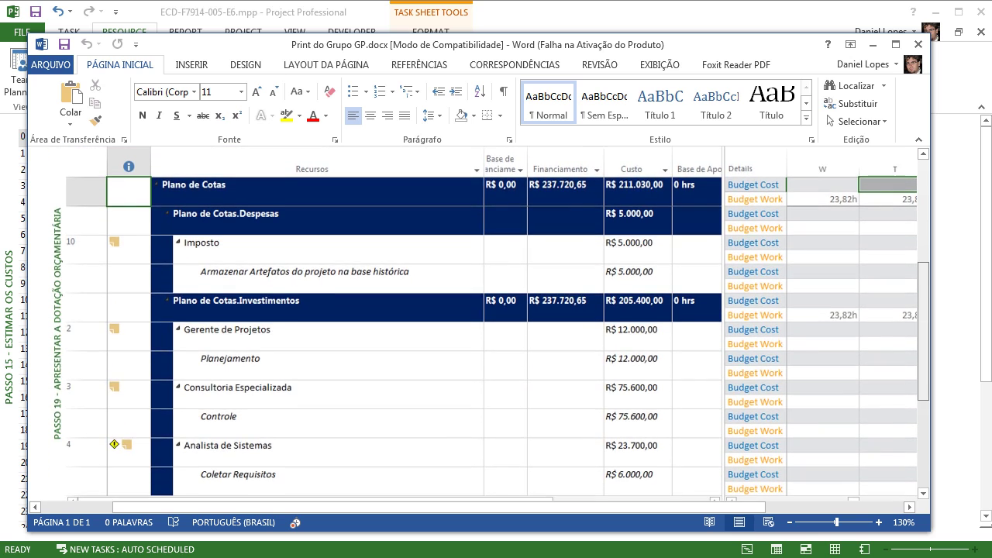
scroll(479, 326, "up", 15)
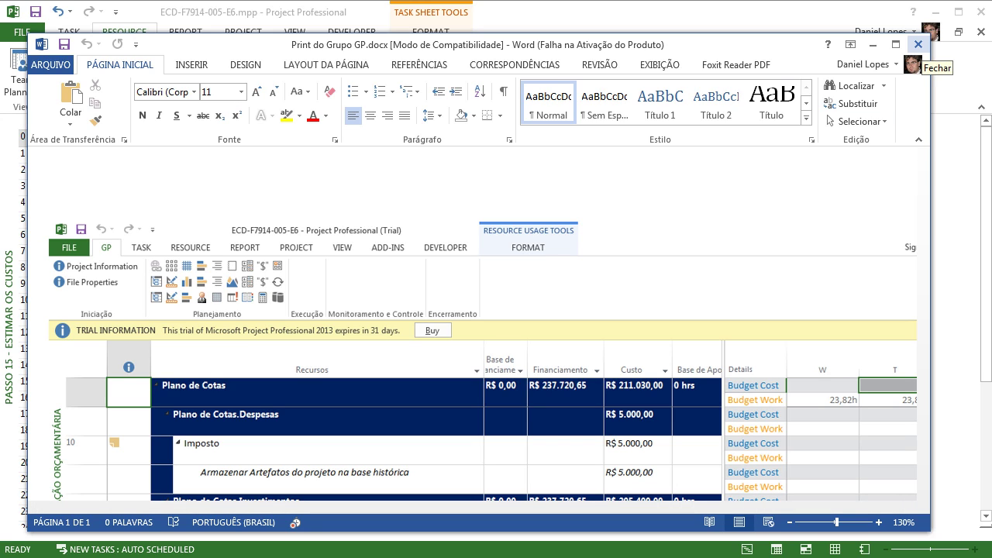
left_click(918, 44)
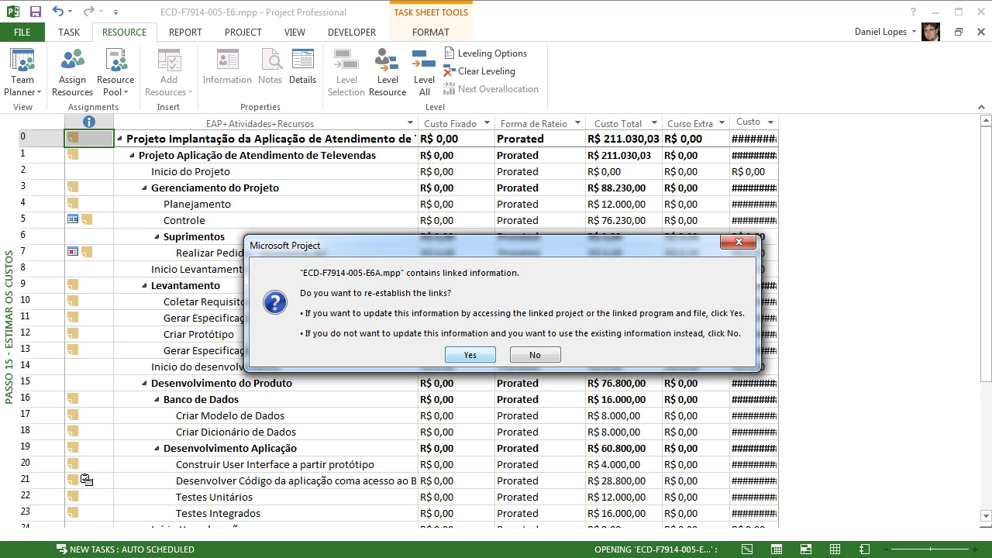
Open ECD-F7914-005-E6A.mpp, re-establishing its links and opening its resource pool.
key("Return")
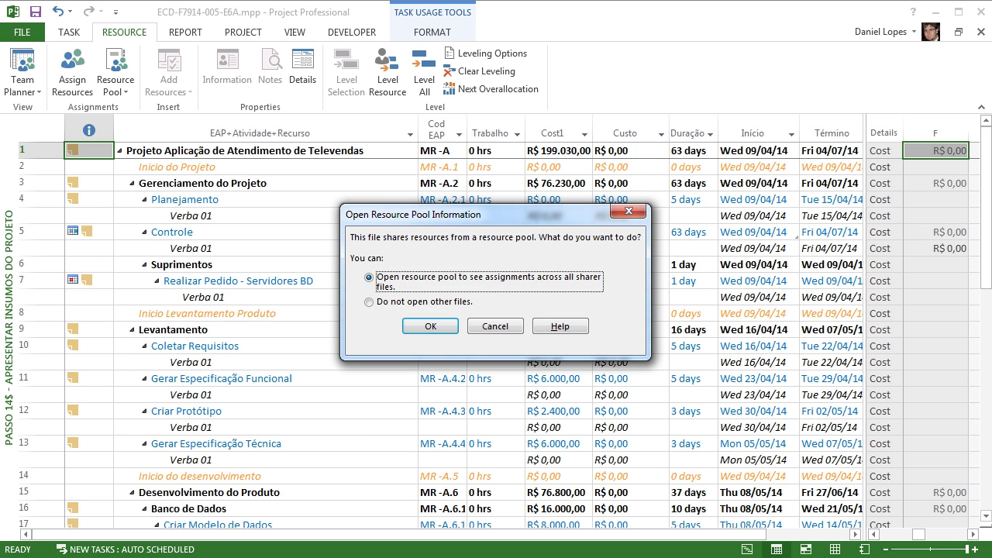
key("space")
key("Return")
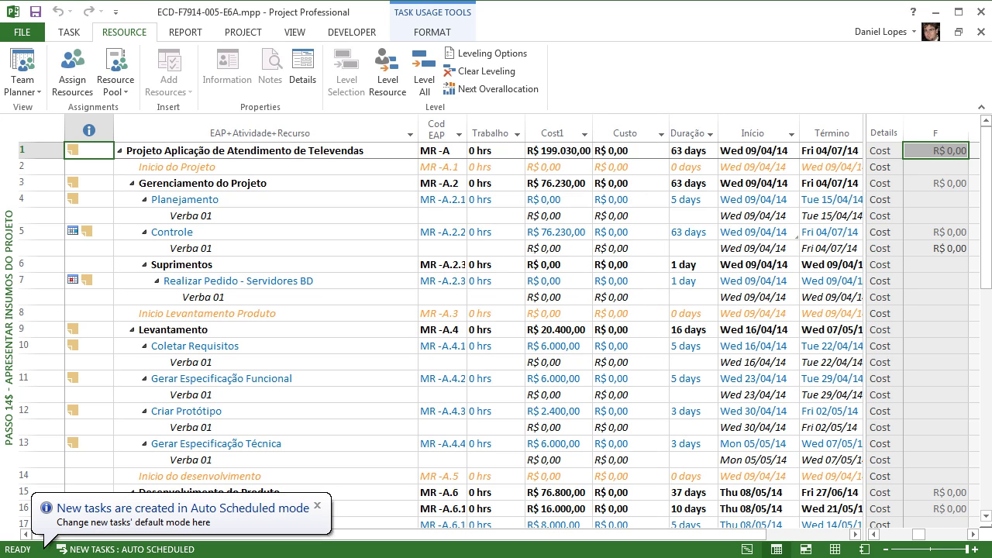
Insert a Resource Names column before the Término column in the Passo 14$ task usage table.
left_click(856, 534)
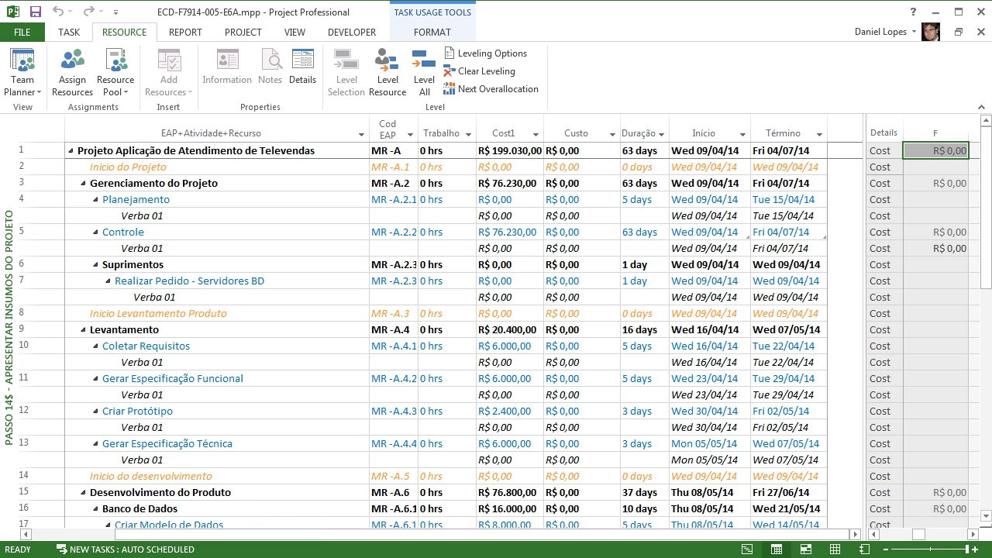
right_click(811, 126)
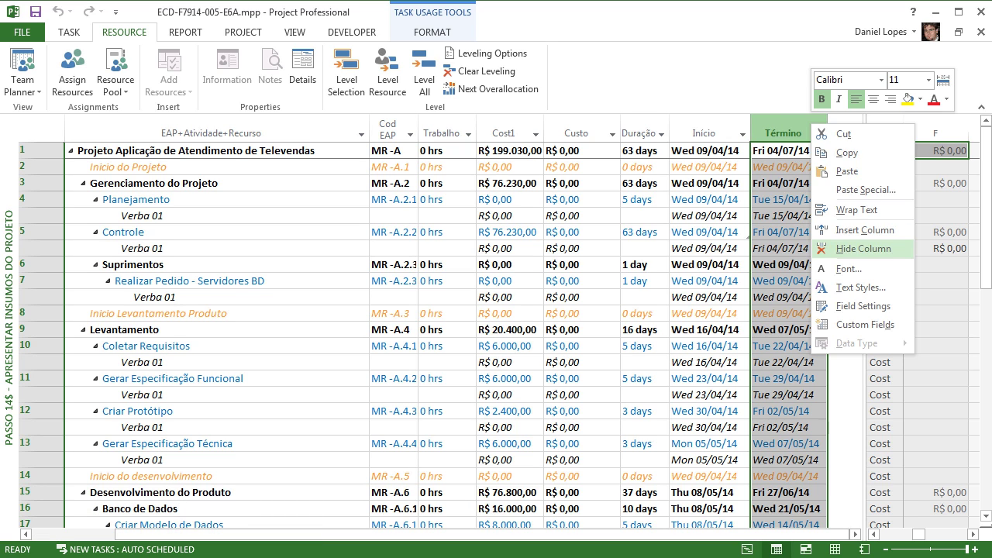
left_click(864, 230)
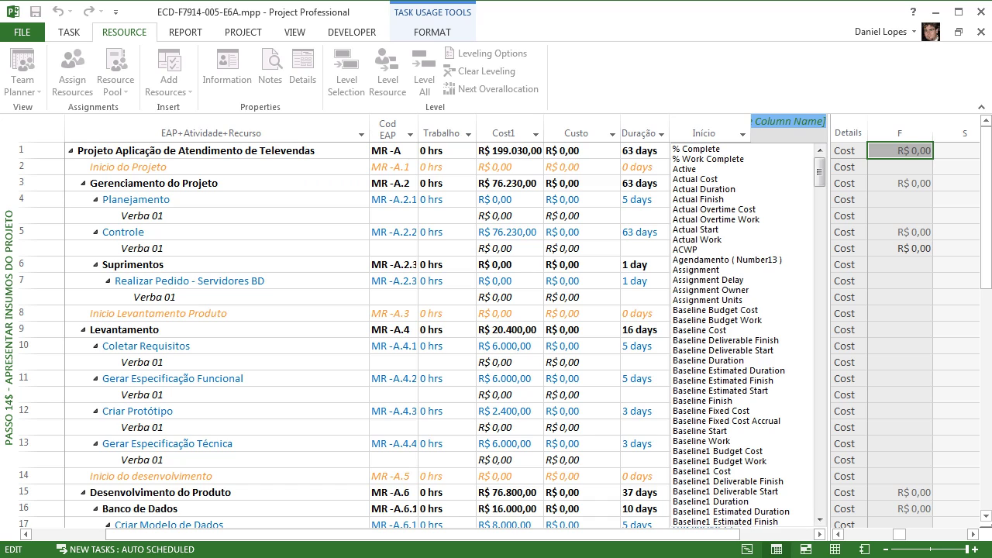
type("Resource Name")
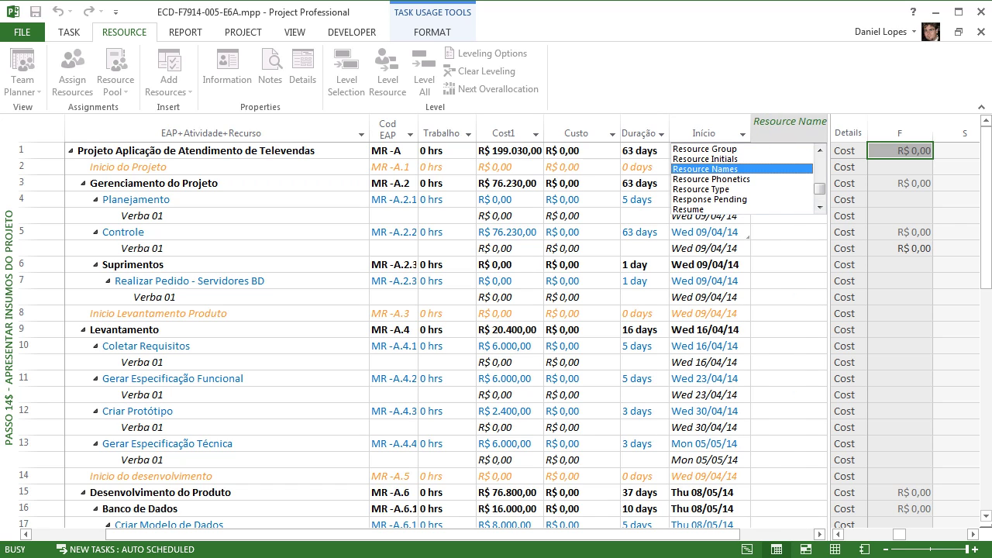
key("Return")
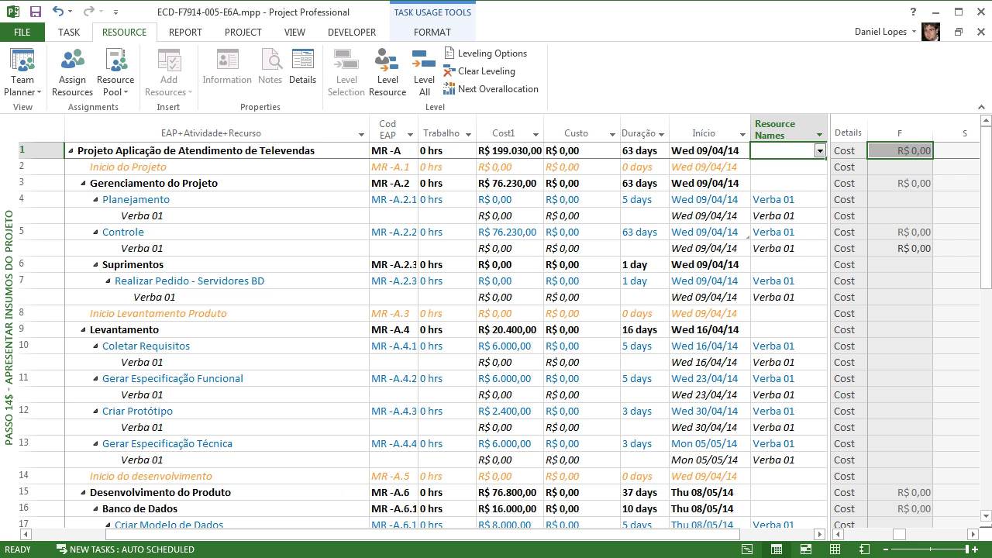
Check the resources assigned to the tasks and the Cost1 values of the project, Gerenciamento do Projeto and Controle.
scroll(423, 321, "down", 8)
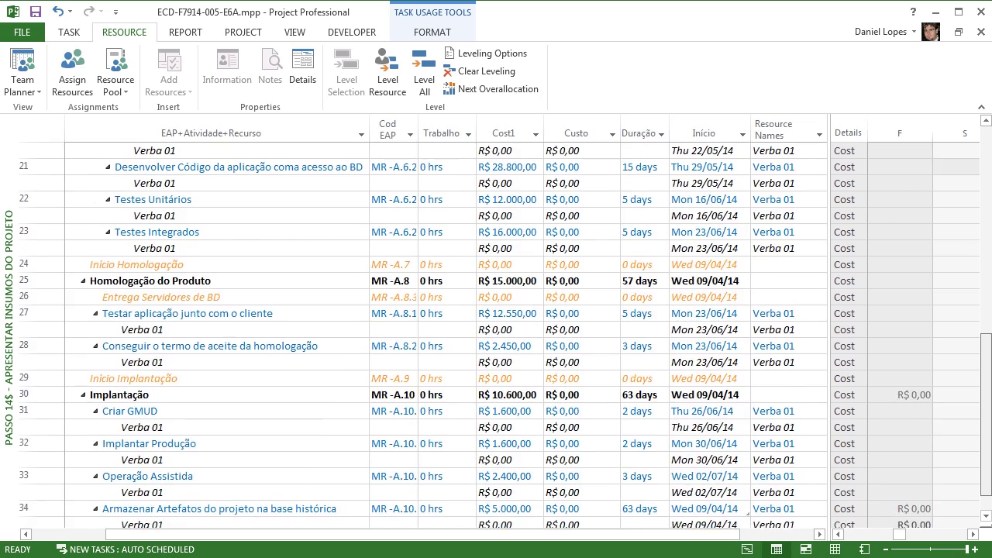
key("ctrl+Home")
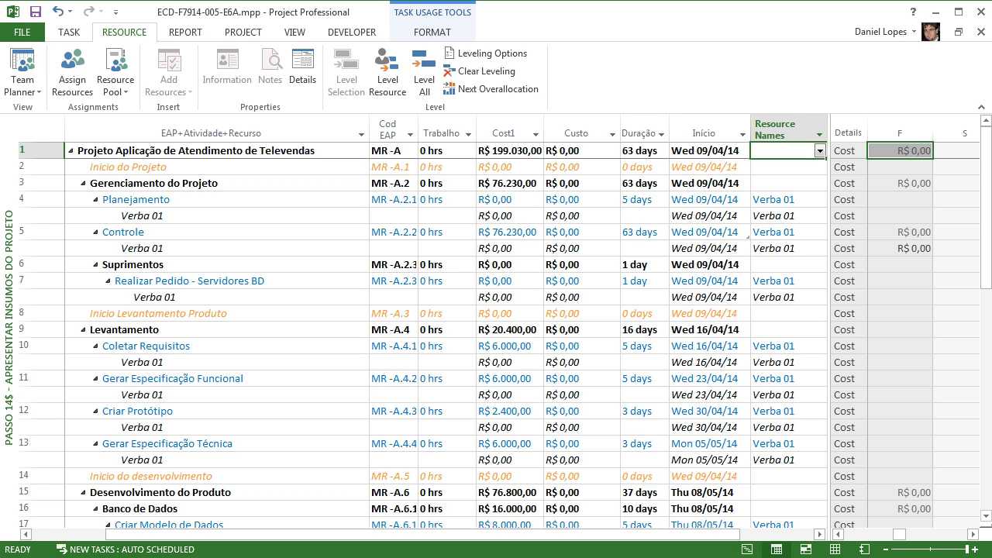
left_click(509, 150)
left_click(509, 183)
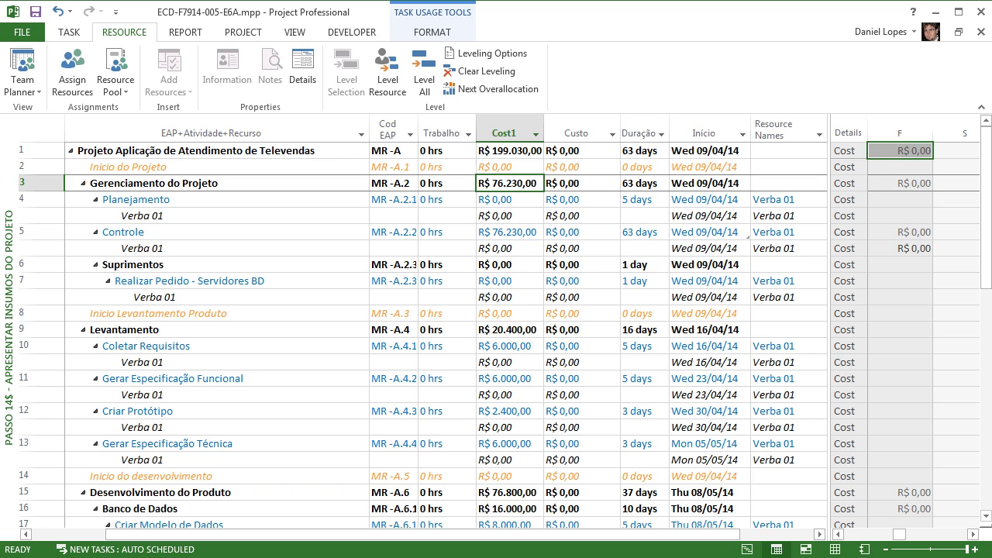
left_click(509, 231)
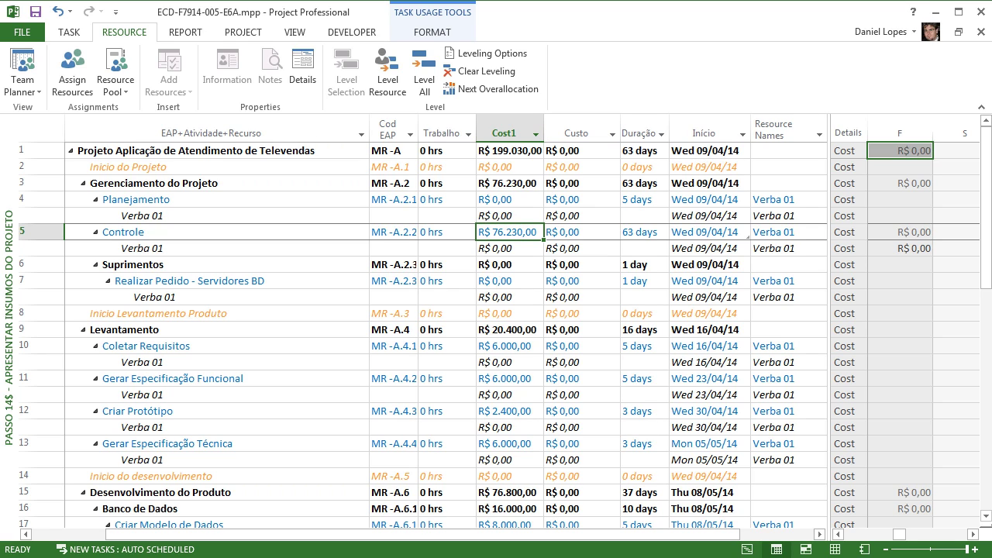
Compare the project's Cost1 and Custo values and check the custom field settings of Cost1.
left_click(510, 151)
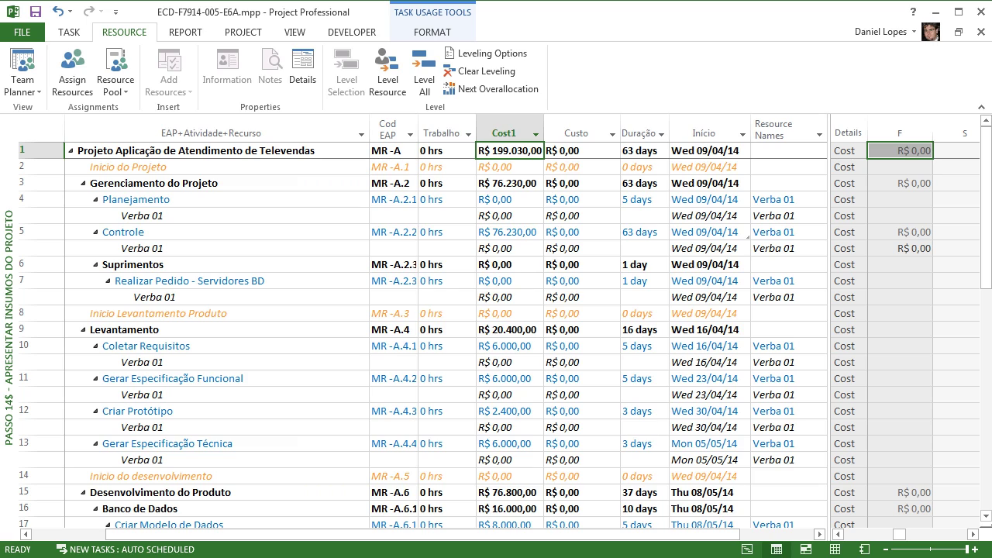
left_click(581, 152)
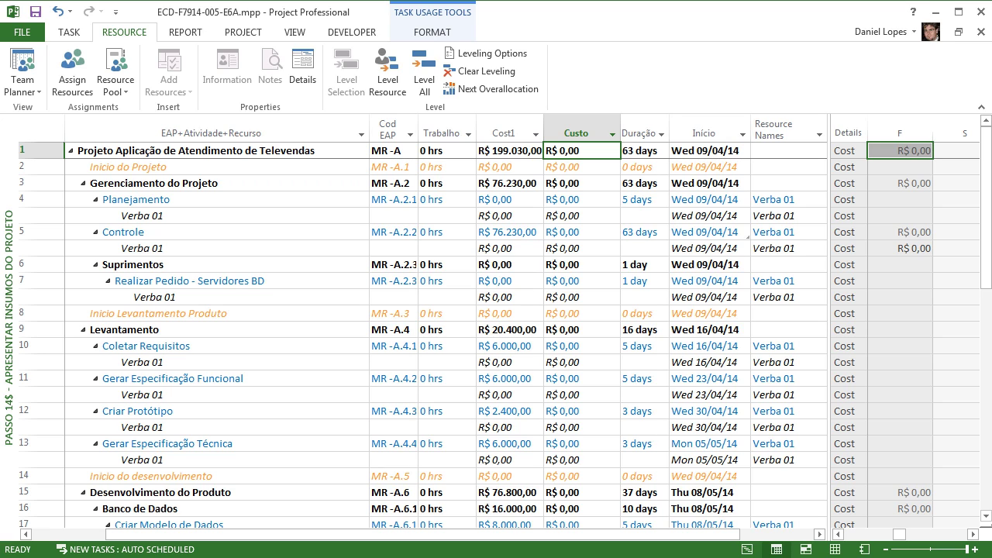
left_click(503, 130)
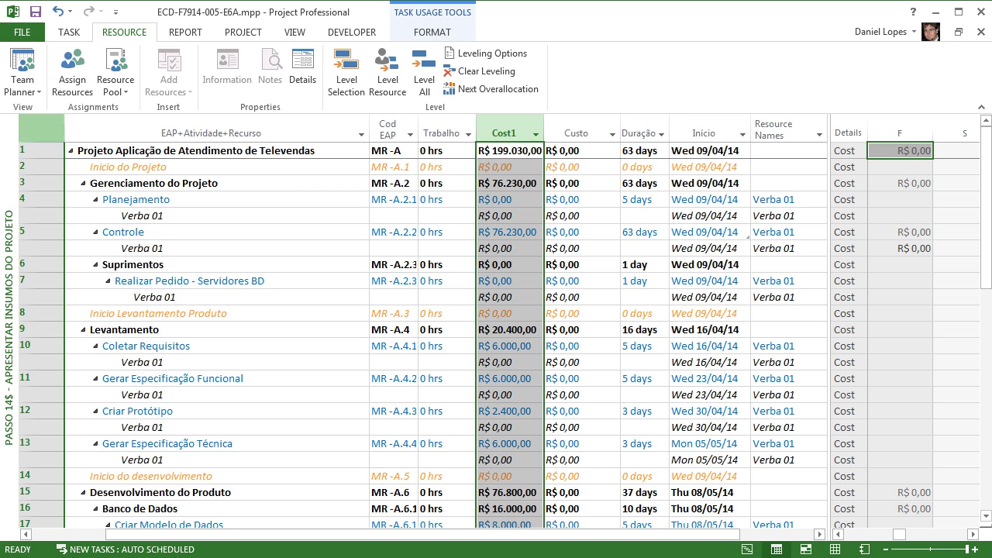
left_click(243, 32)
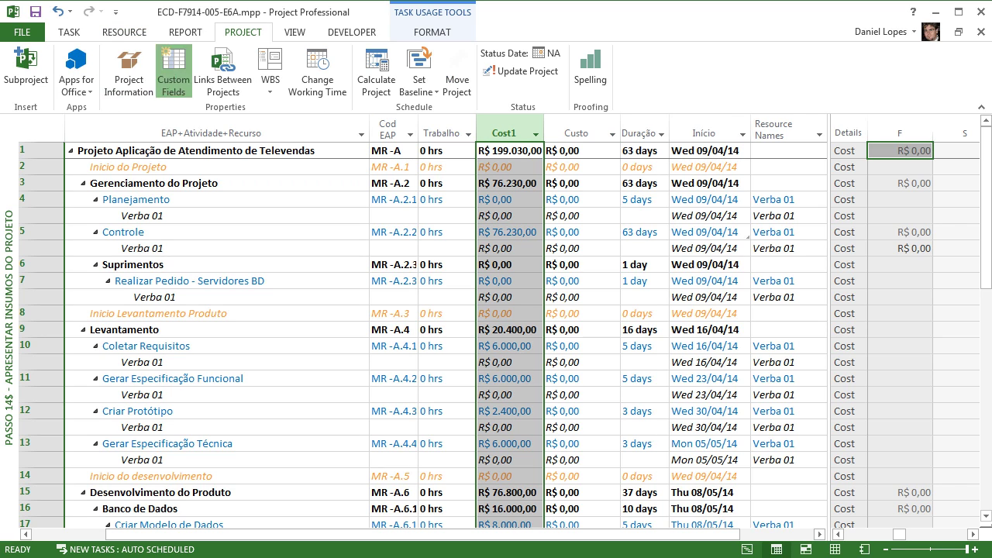
left_click(173, 80)
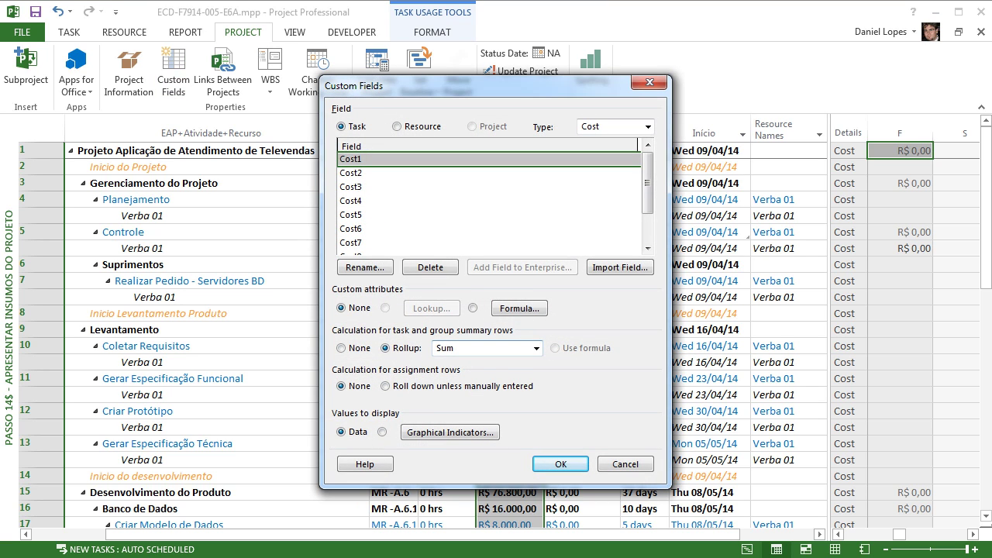
key("Return")
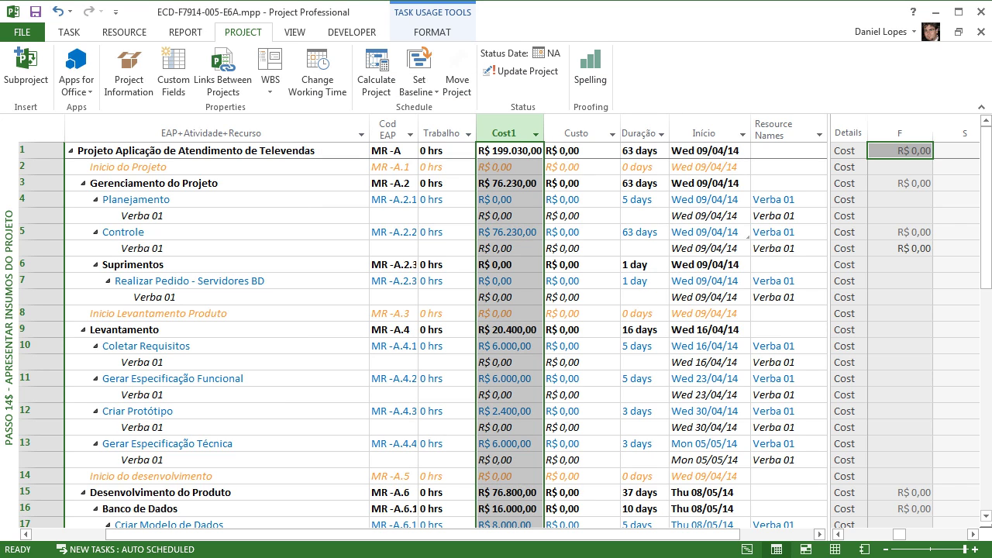
Close the ECD-F7914-005-E6A.mpp project file.
left_click(980, 32)
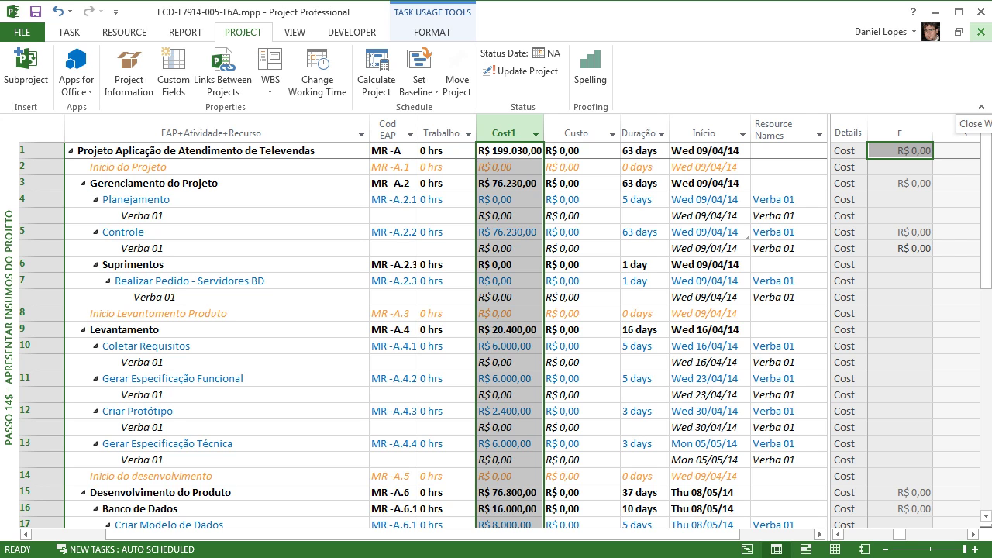
left_click(502, 334)
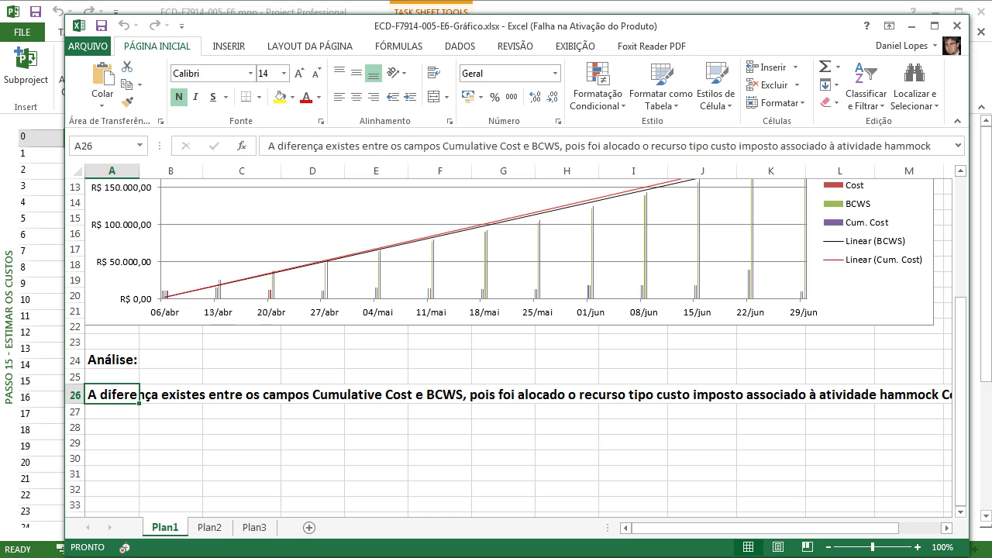
Examine the weekly cost table, the cost chart and the analysis note in the Excel workbook ECD-F7914-005-E6-Gráfico.xlsx.
left_click_drag(961, 365, 961, 244)
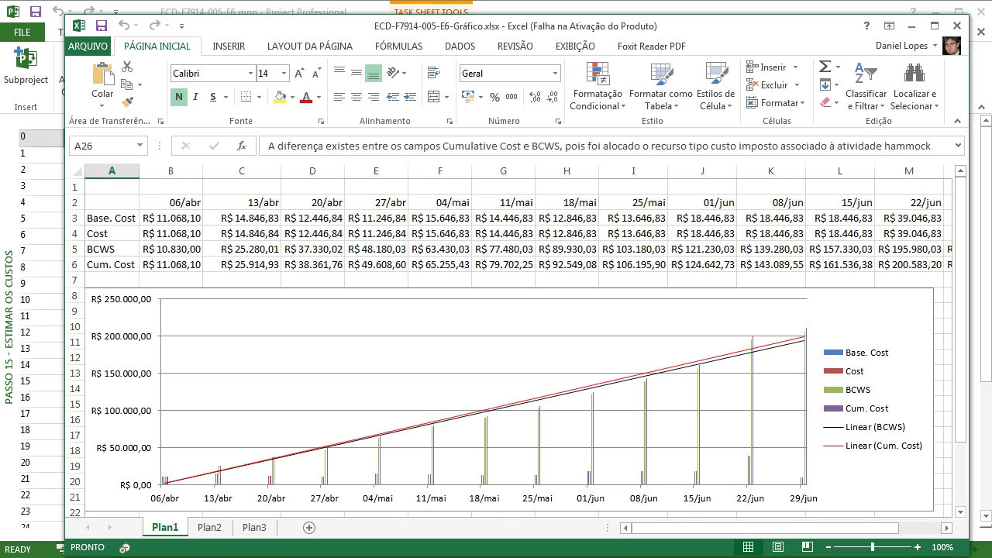
mouse_move(643, 528)
left_mouse_down()
mouse_move(685, 527)
mouse_move(642, 528)
left_mouse_up()
left_click_drag(961, 226, 961, 244)
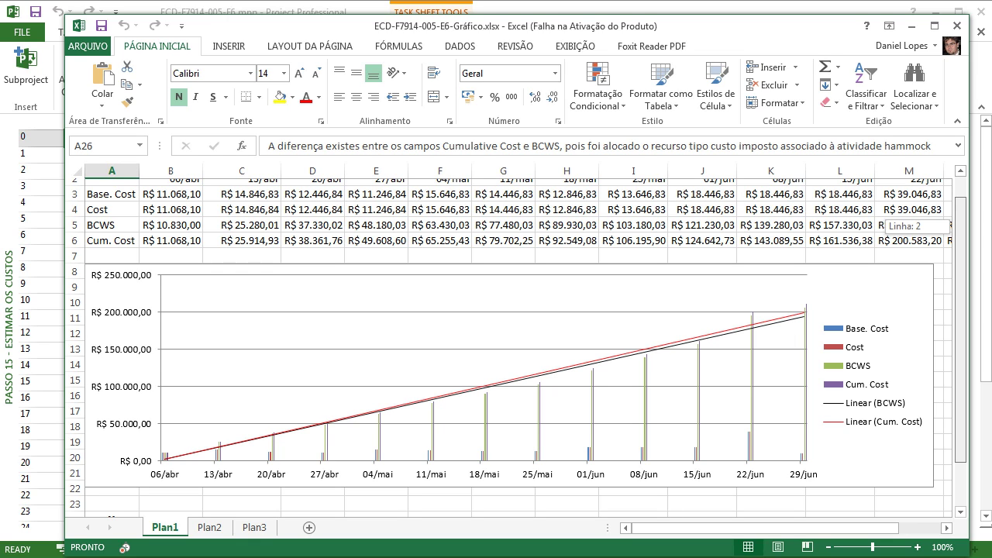
left_click_drag(960, 245, 961, 293)
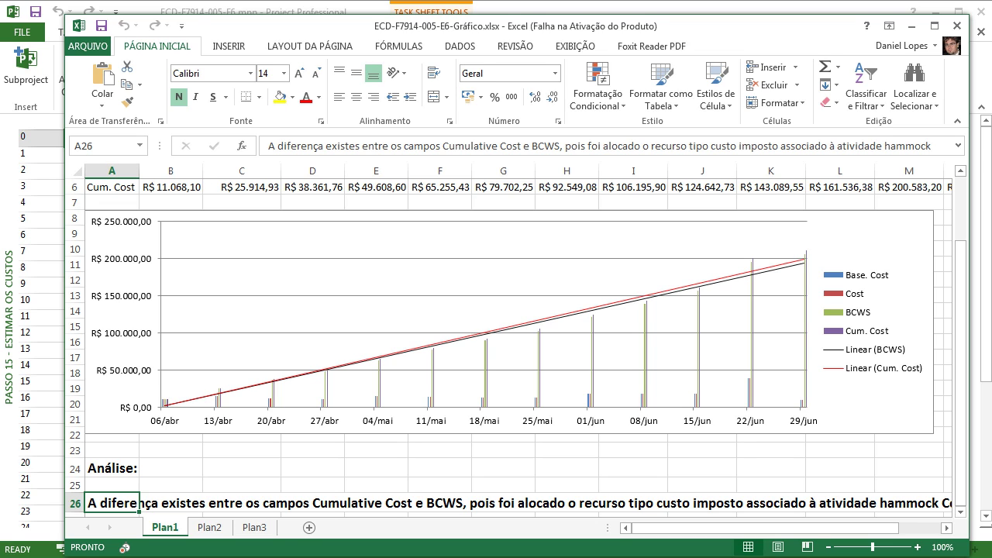
mouse_move(644, 527)
left_mouse_down()
mouse_move(679, 527)
mouse_move(642, 528)
left_mouse_up()
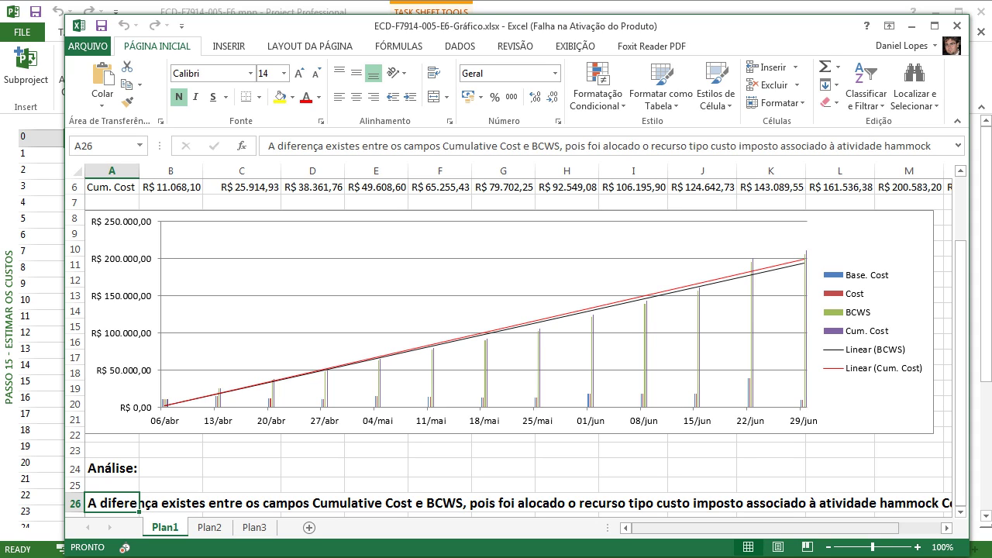
scroll(518, 348, "right", 2)
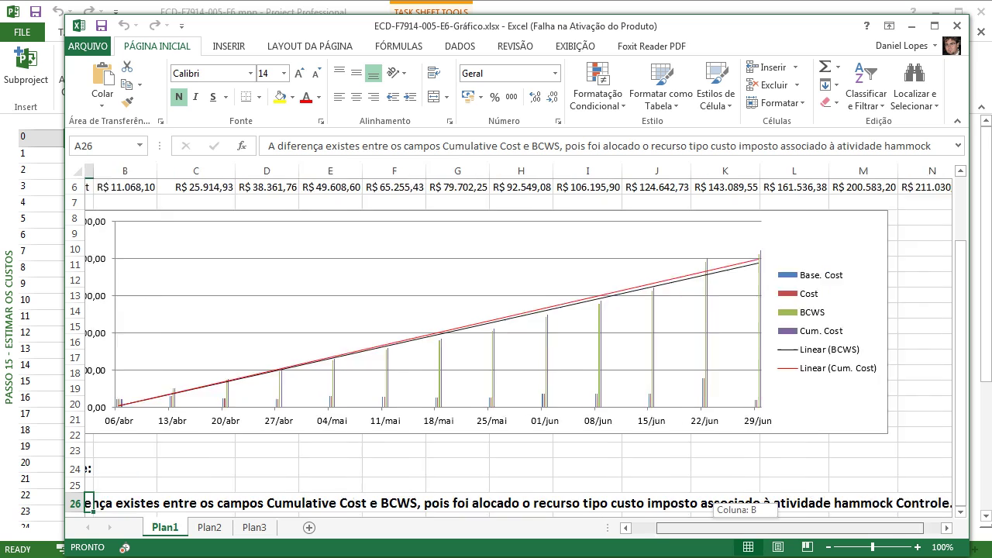
scroll(518, 348, "left", 2)
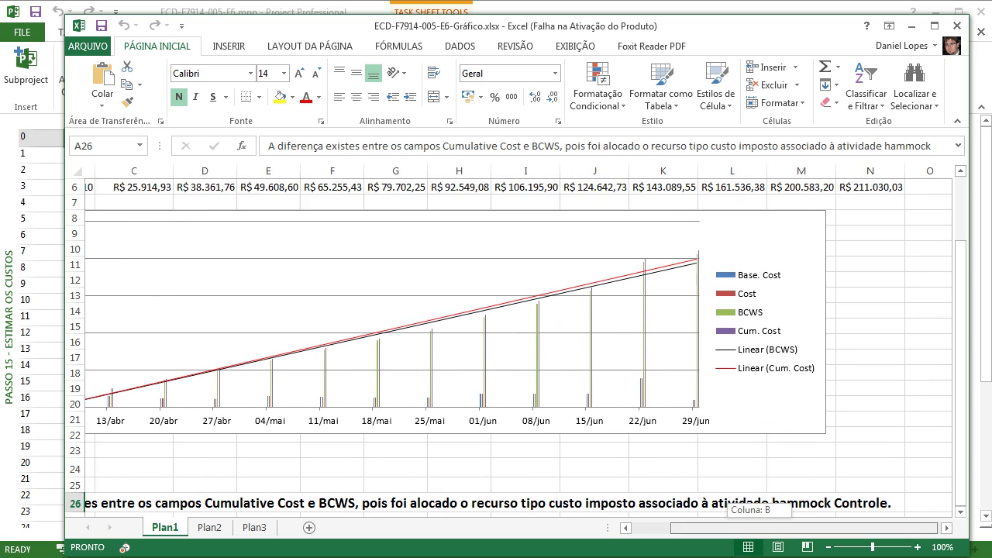
left_click_drag(960, 369, 961, 305)
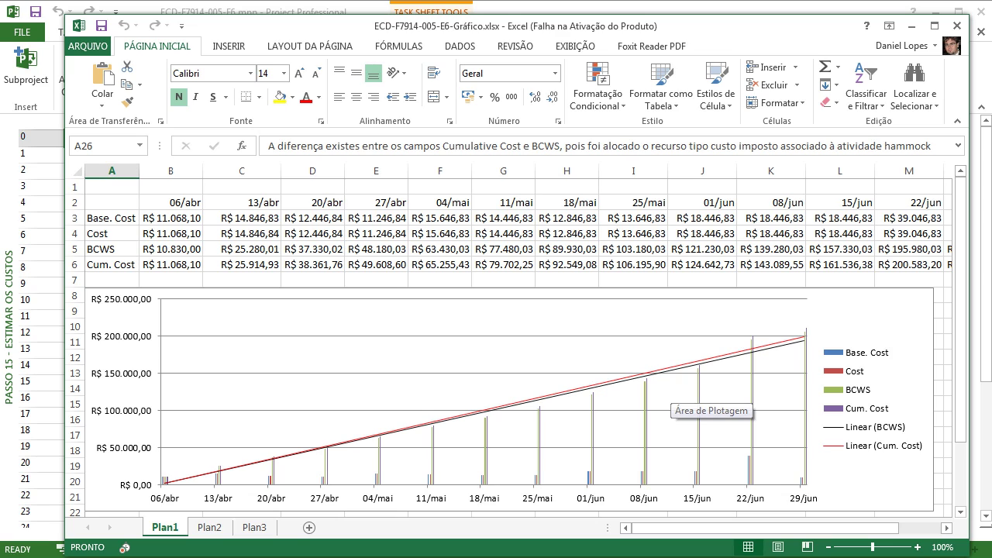
mouse_move(645, 401)
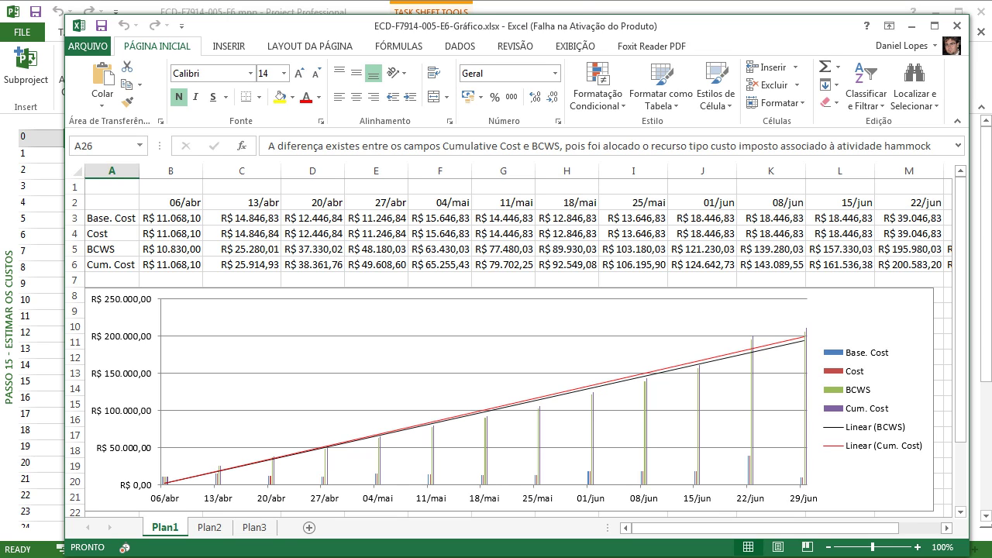
Compare the BCWS and Cum. Cost values for 29/jun in the cost table.
mouse_move(642, 527)
left_mouse_down()
mouse_move(683, 528)
mouse_move(641, 528)
left_mouse_up()
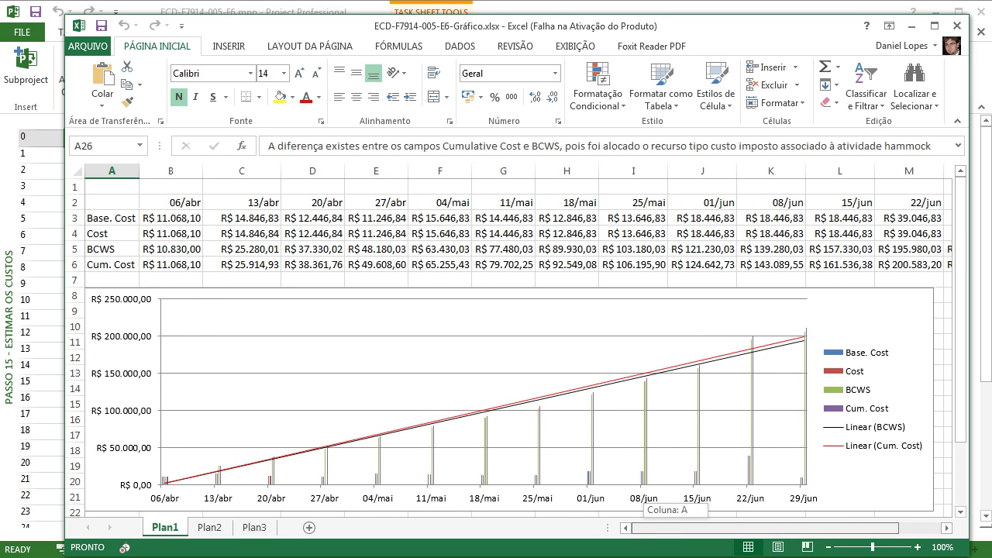
left_click_drag(641, 528, 683, 528)
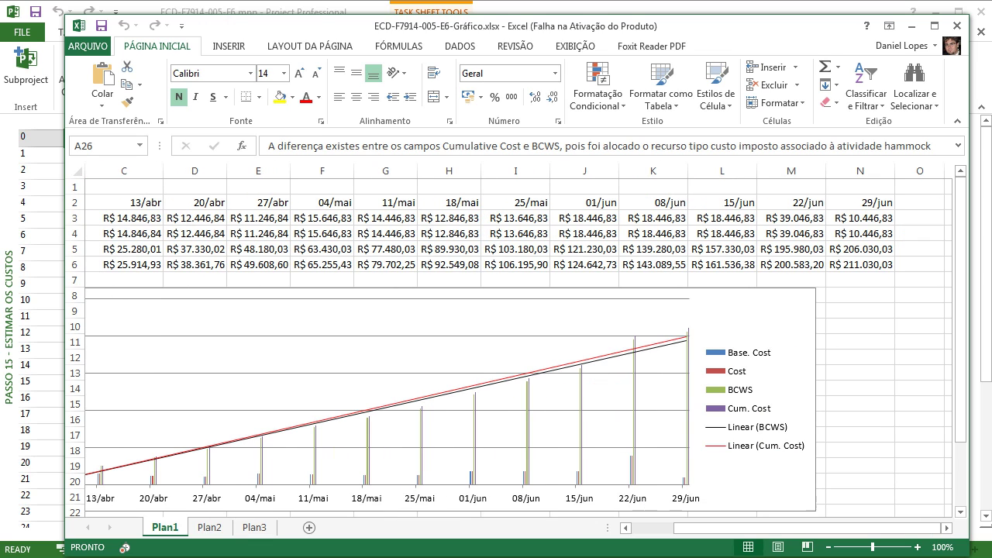
left_click(861, 265)
left_click(860, 249)
left_click(861, 264)
left_click(861, 249)
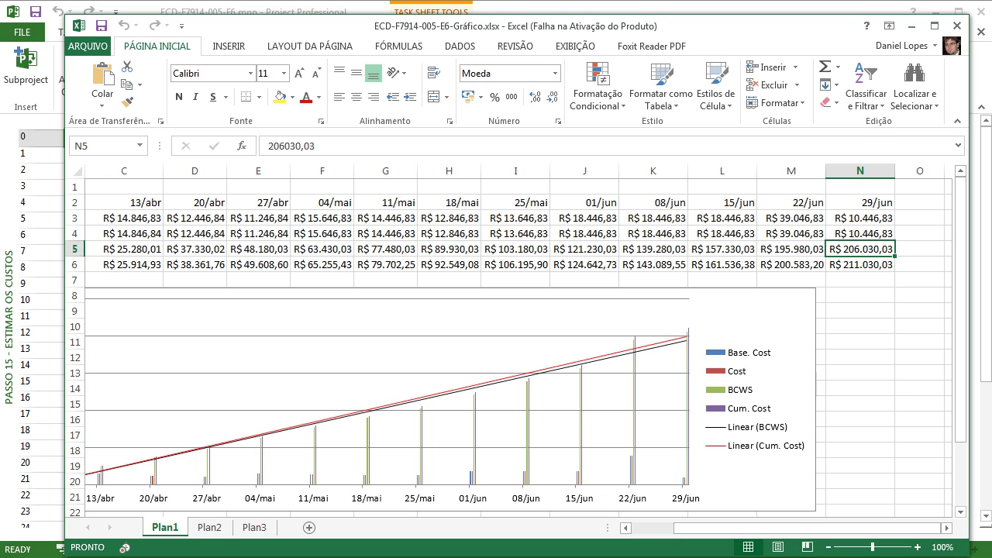
mouse_move(687, 358)
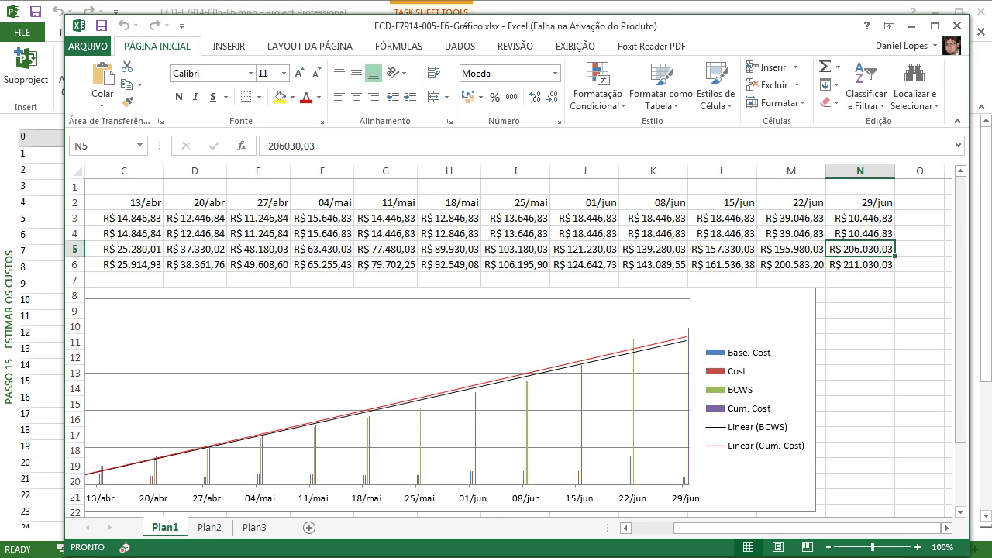
Review the analysis note below the chart against the cost table and close the workbook.
scroll(891, 268, "down", 2)
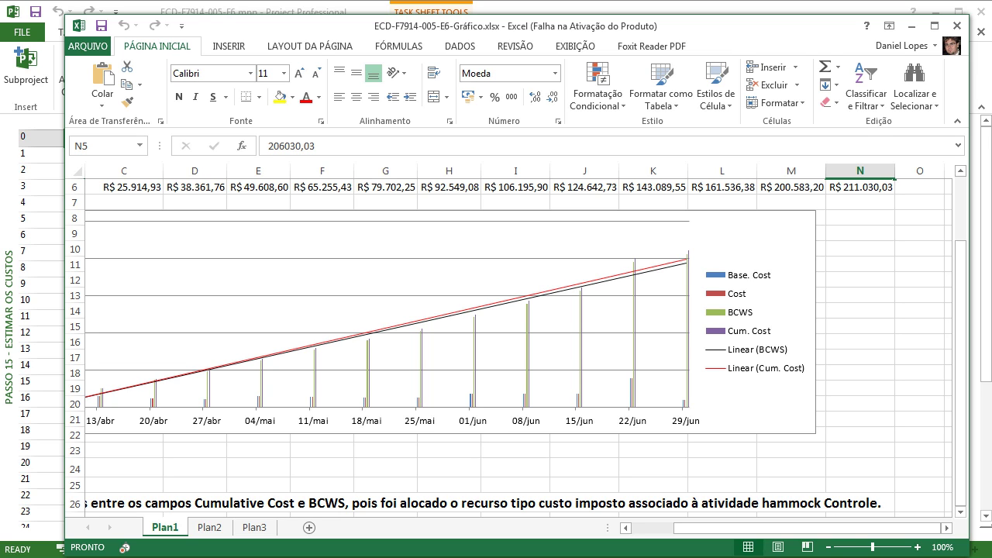
mouse_move(775, 528)
left_mouse_down()
mouse_move(732, 528)
mouse_move(775, 528)
left_mouse_up()
mouse_move(961, 360)
left_mouse_down()
mouse_move(961, 298)
mouse_move(961, 360)
left_mouse_up()
left_click_drag(961, 378, 961, 313)
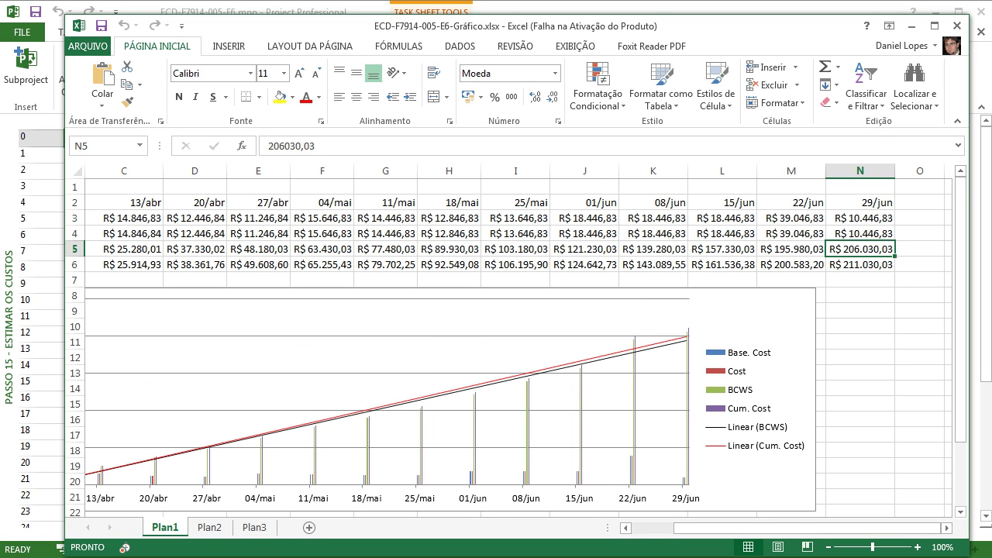
scroll(775, 528, "left", 2)
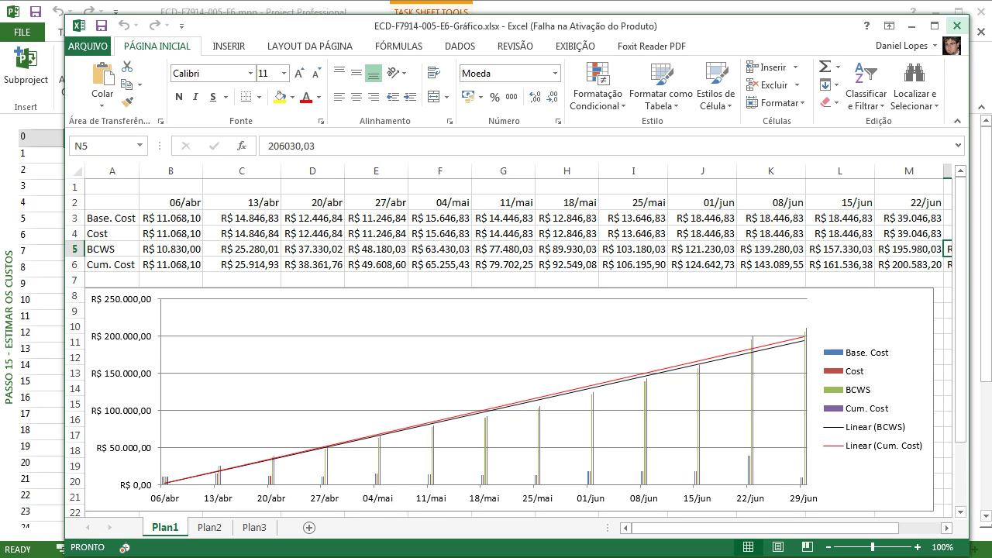
left_click(957, 25)
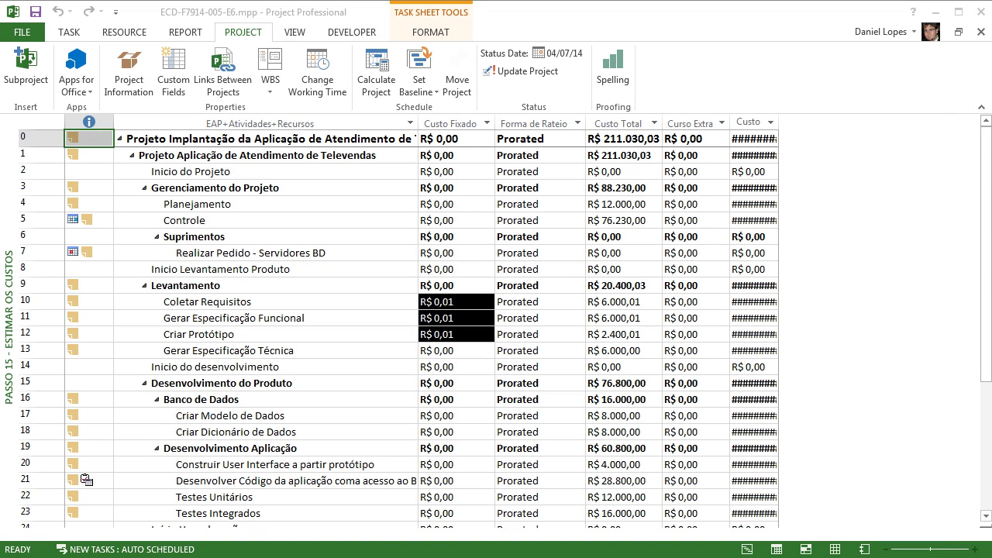
In ECD-F7914-005-E6.mpp, check the Passo 07-Cronograma do Projeto - Base Contratual I view and display Passo 08 - Alocar Recursos nas Atividades.
right_click(9, 341)
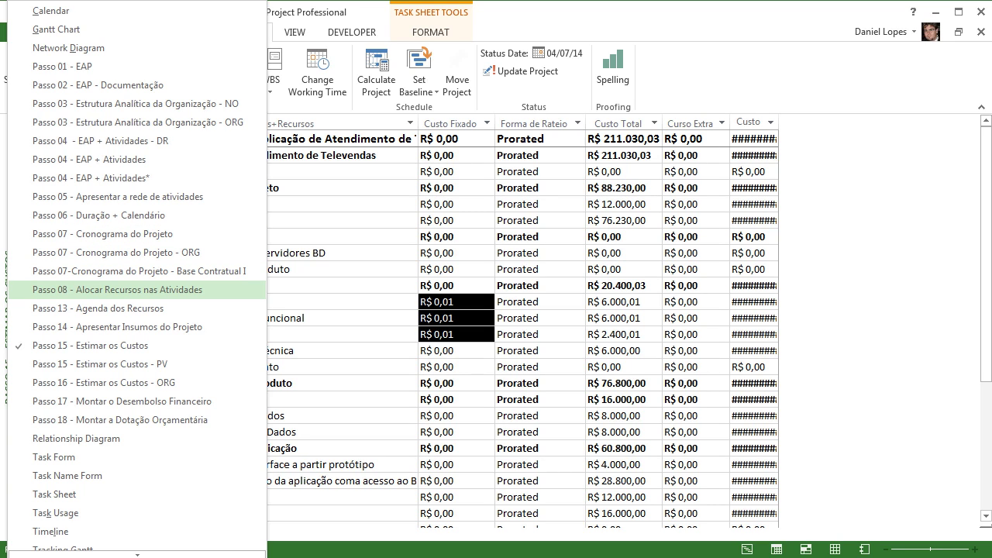
left_click(116, 289)
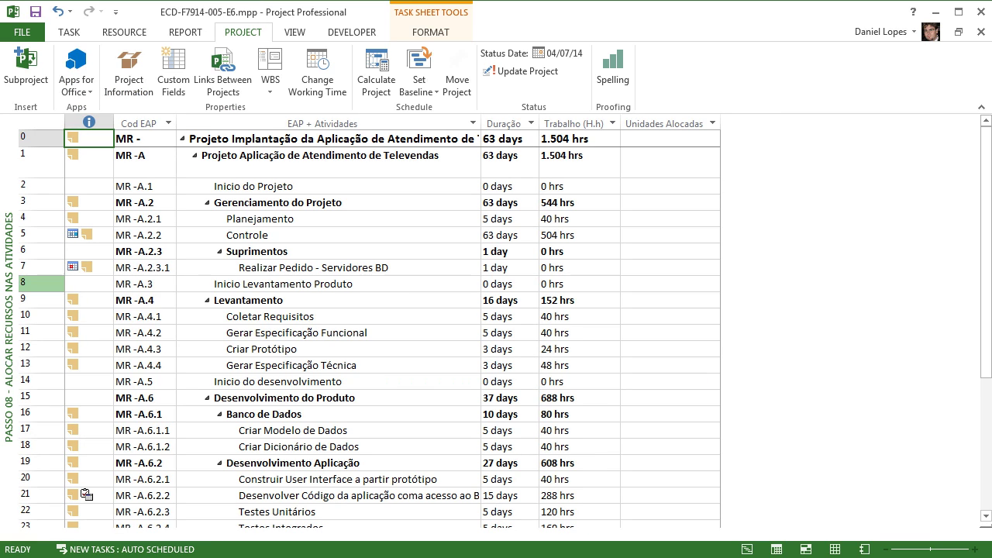
right_click(9, 325)
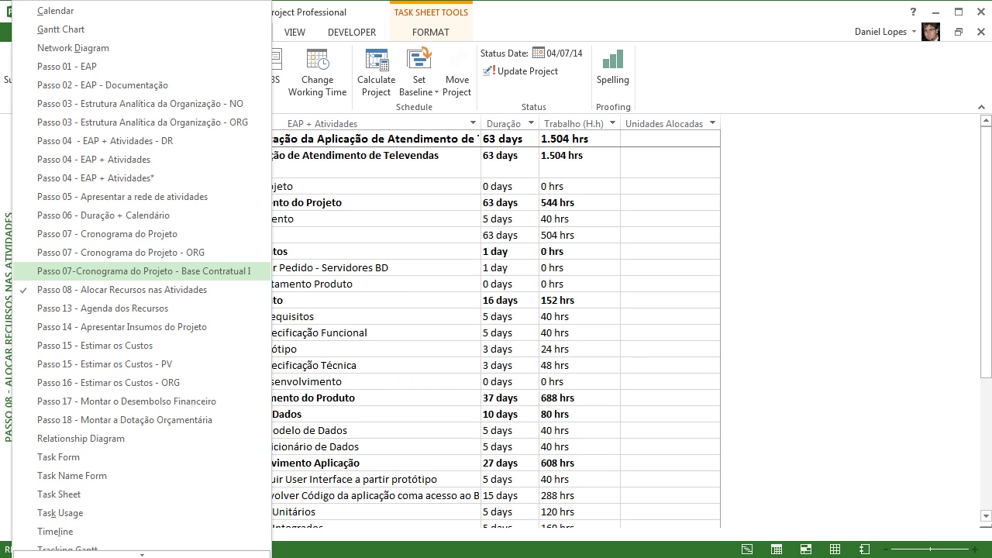
left_click(116, 268)
right_click(11, 271)
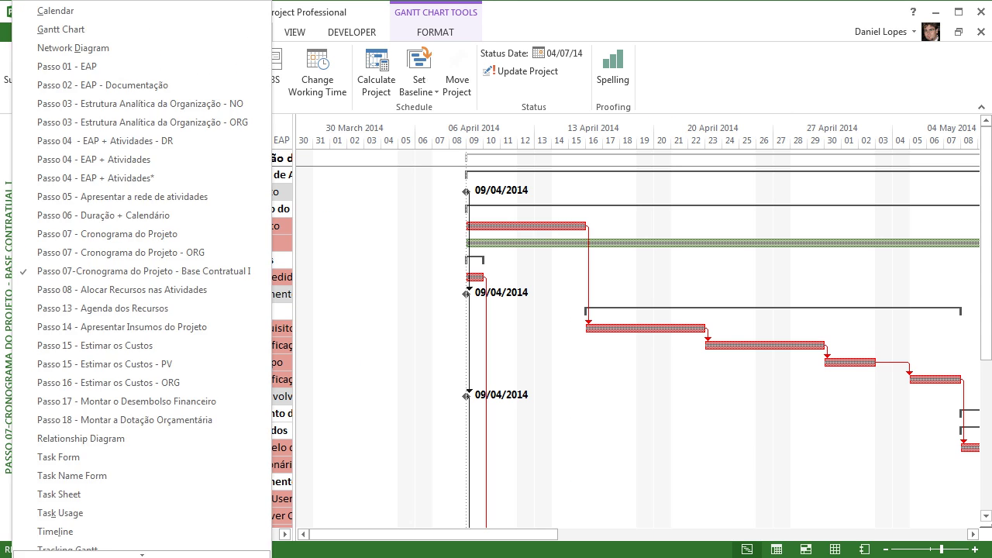
left_click(116, 289)
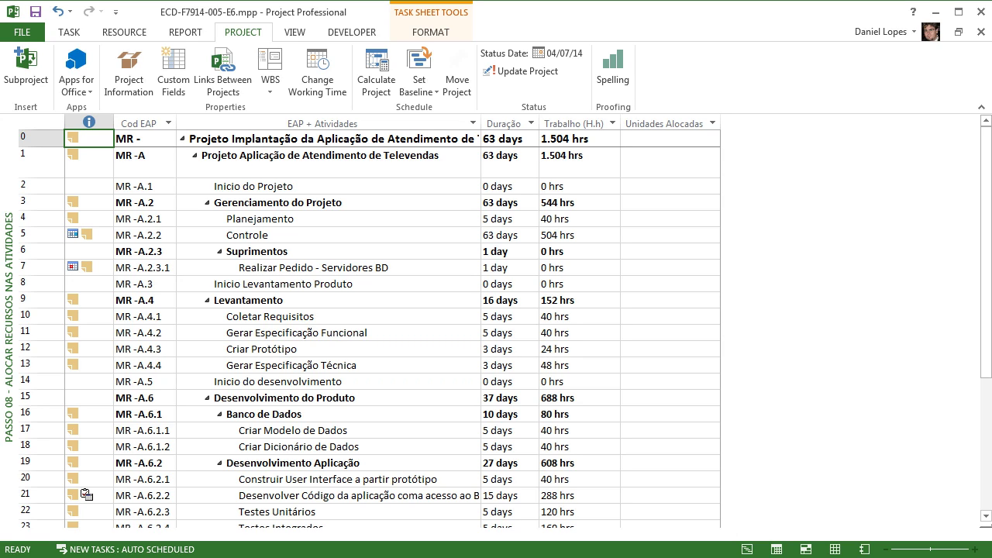
Insert a Resource Names column before the Unidades Alocadas column in the Passo 08 task table.
right_click(692, 124)
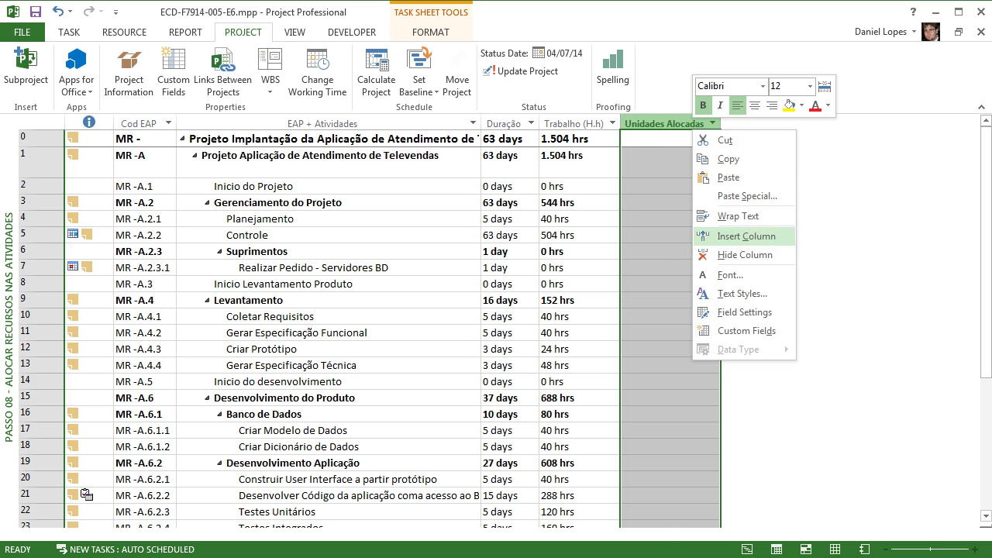
left_click(744, 236)
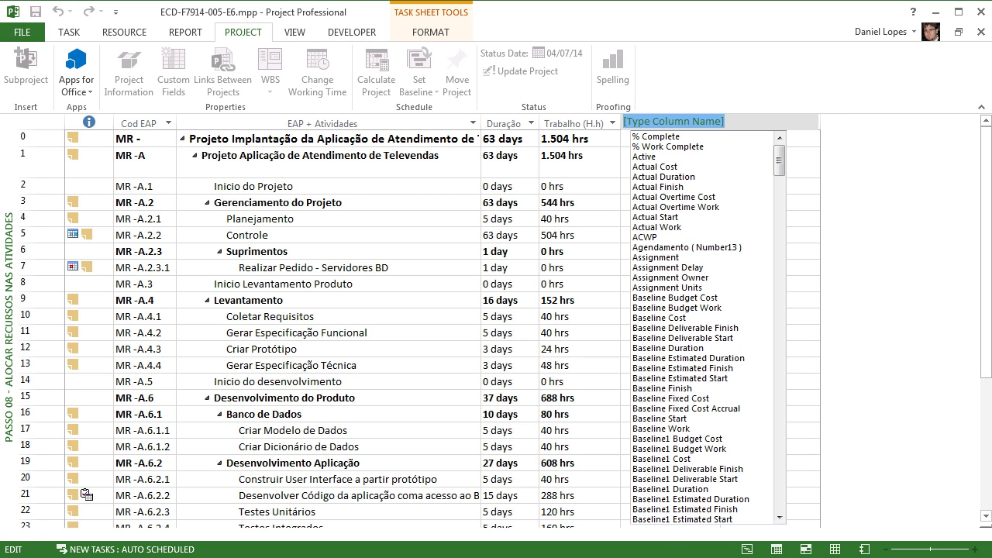
type("re")
left_click(713, 237)
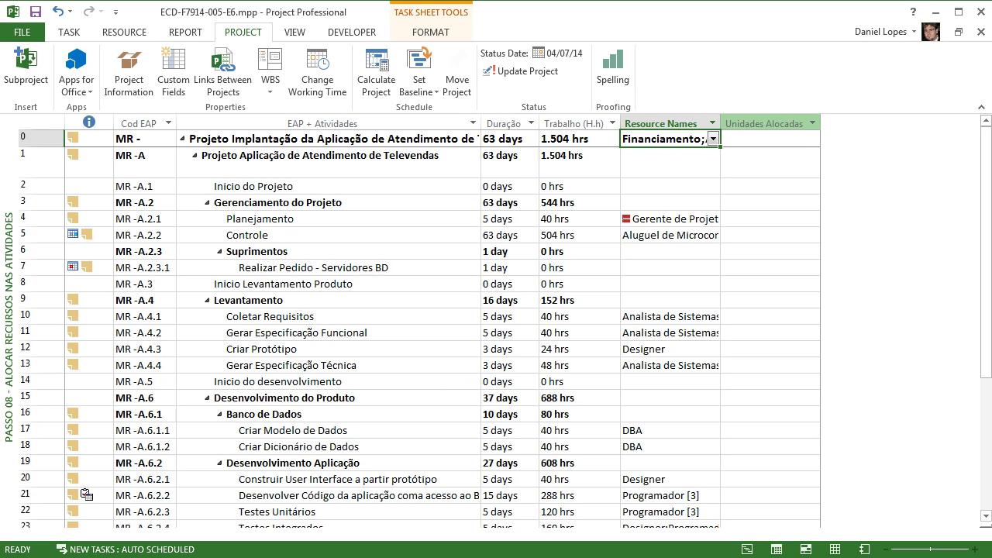
Hide the Unidades Alocadas column in the Passo 08 task table.
left_click(764, 124)
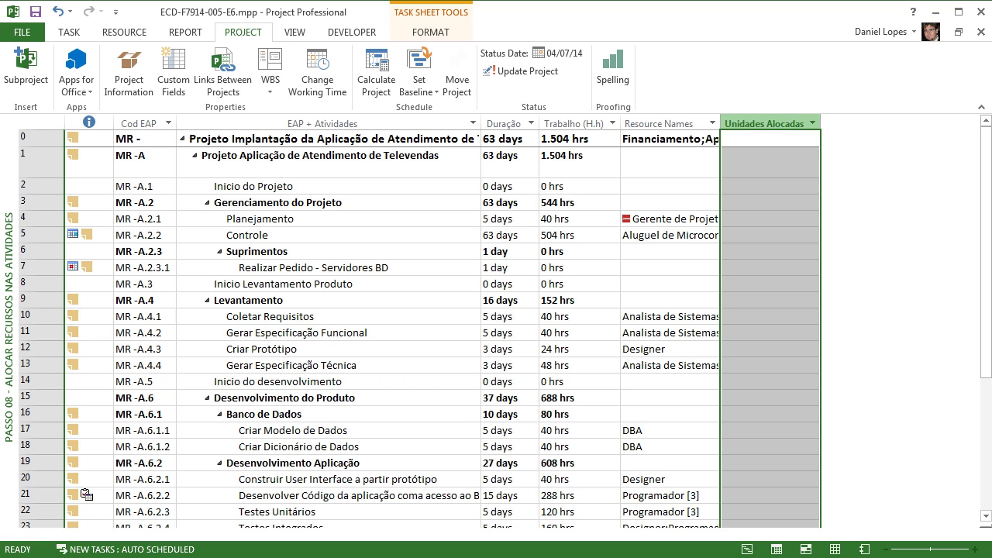
right_click(771, 124)
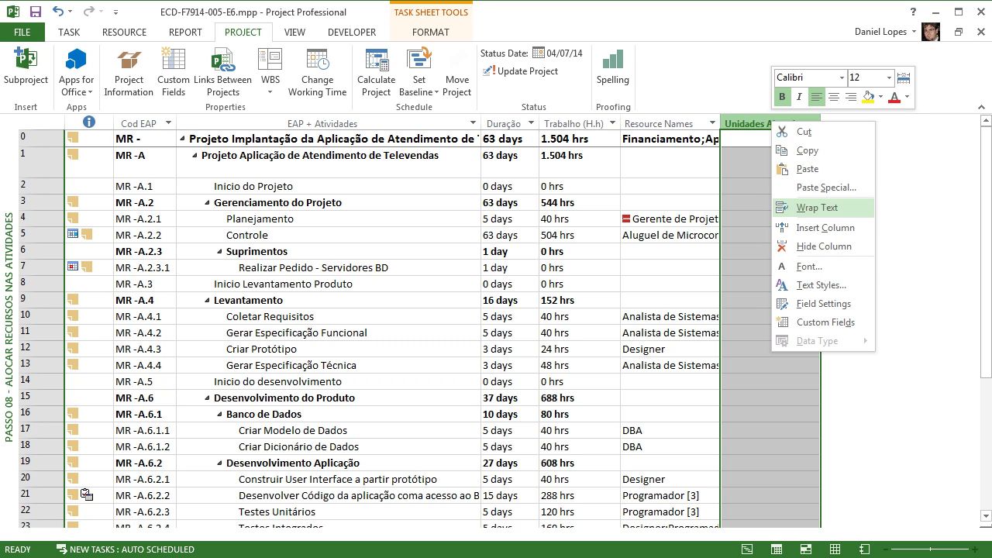
left_click(813, 246)
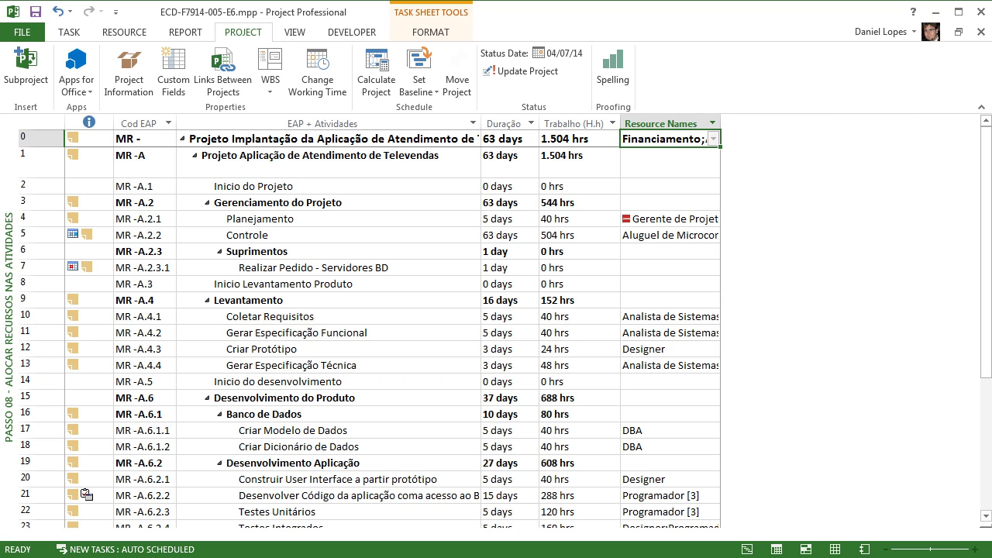
Fit the Resource Names column to its contents and check the resources assigned to the Planejamento and Controle tasks.
double_click(721, 124)
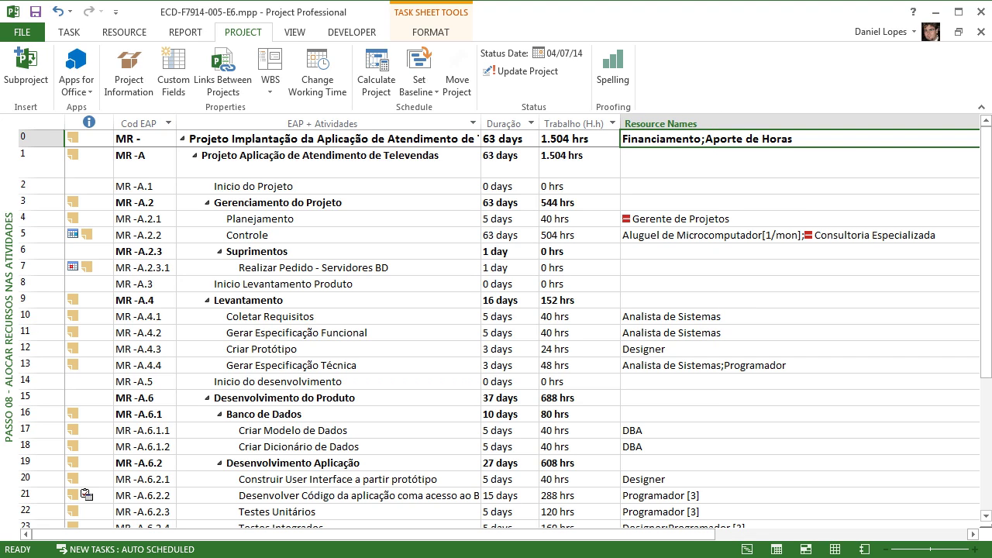
left_click(682, 219)
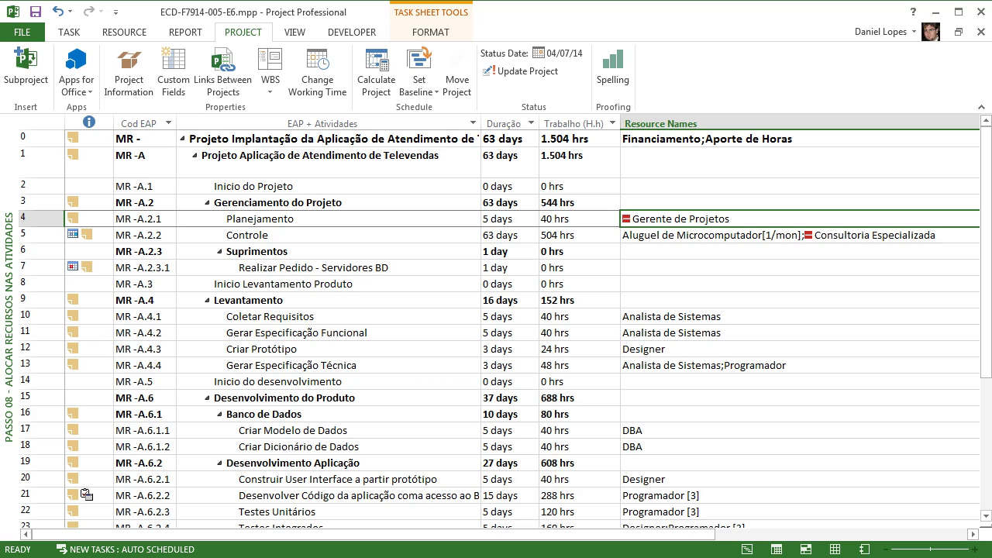
left_click(682, 234)
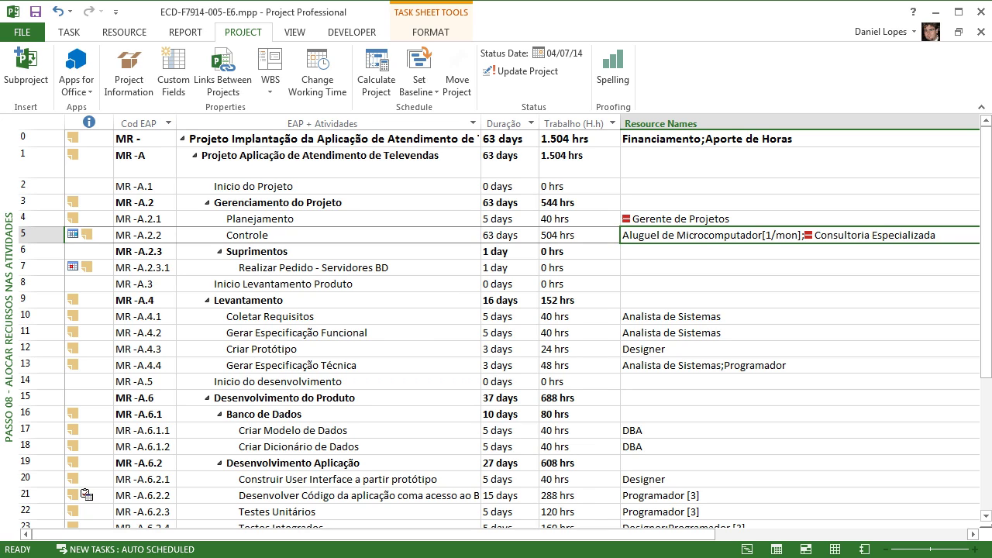
left_click(972, 534)
left_click(972, 534)
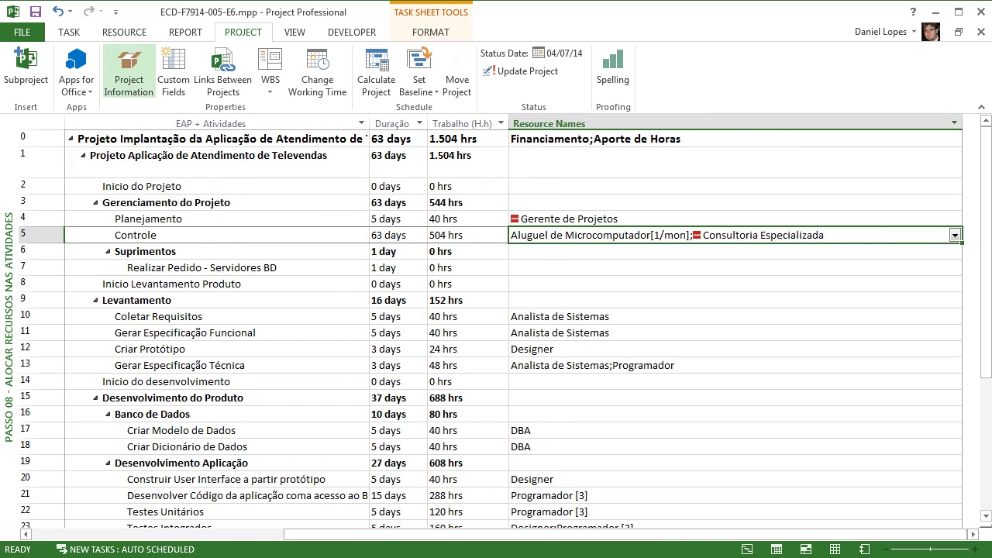
View the resource units and costs of the Controle task in Assign Resources, and close it without changes.
left_click(124, 31)
left_click(116, 85)
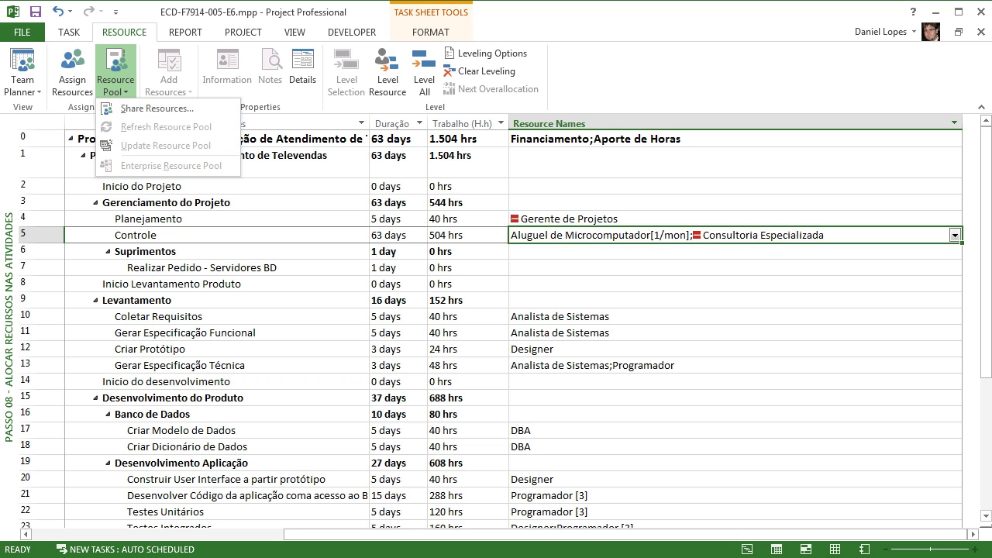
key("Escape")
left_click(72, 73)
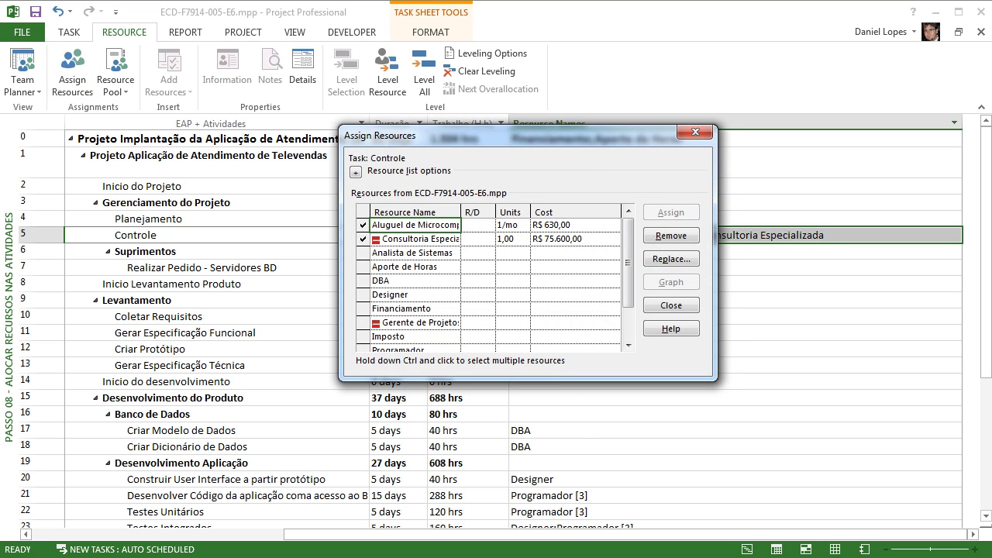
left_click(696, 132)
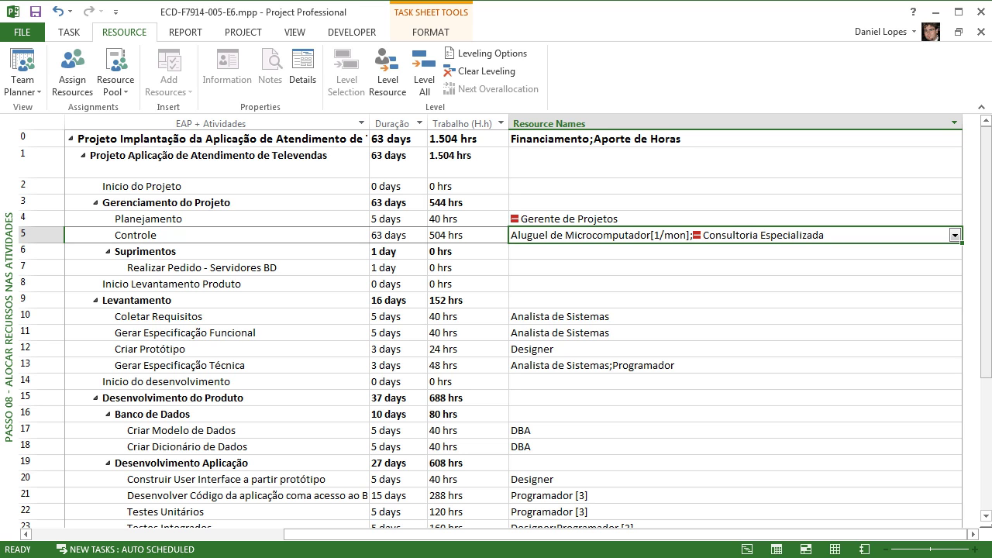
Review the resource assignments of the remaining tasks down to Fim do Projeto, including Armazenar Artefatos do projeto na base histórica and Entrega Servidores de BD.
scroll(503, 326, "down", 3)
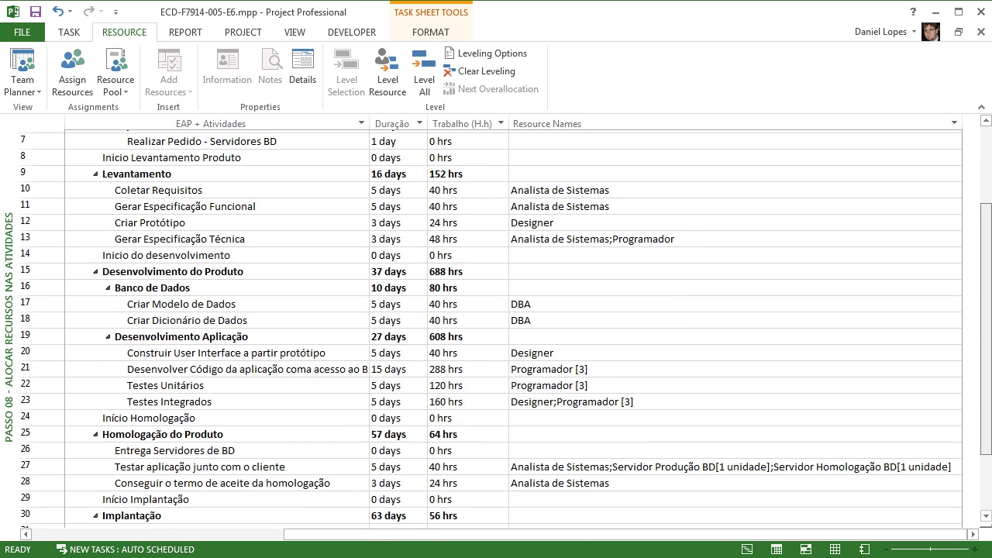
scroll(504, 326, "down", 2)
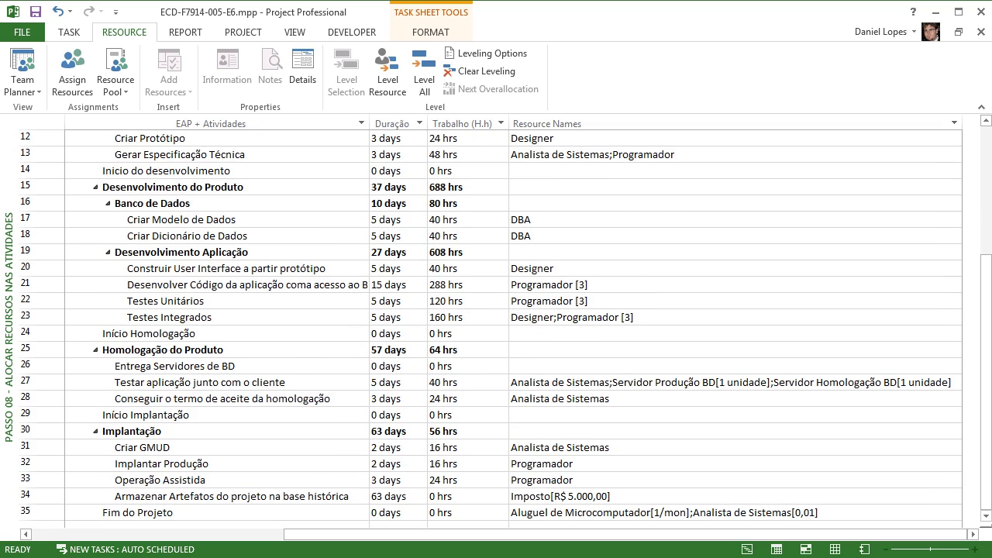
left_click(589, 496)
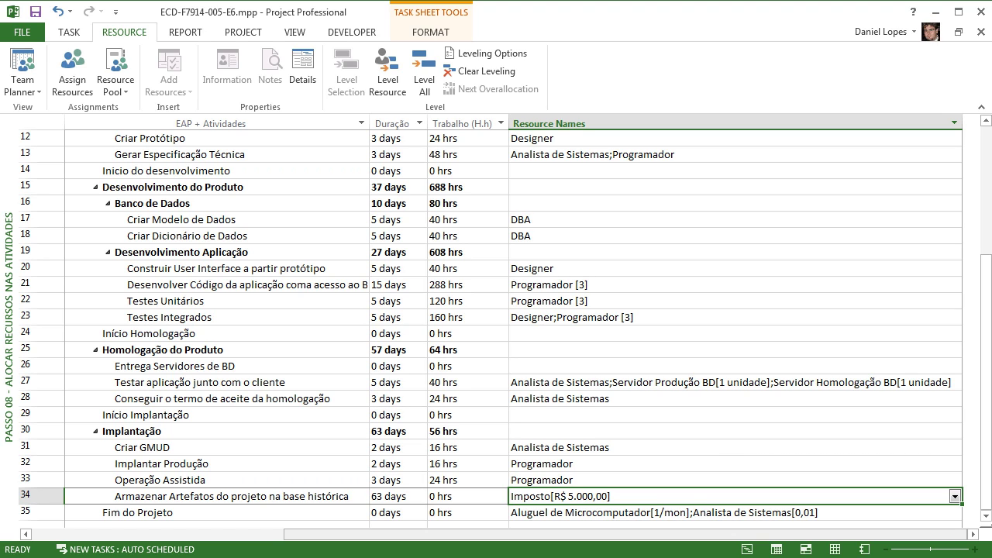
left_click_drag(620, 534, 368, 534)
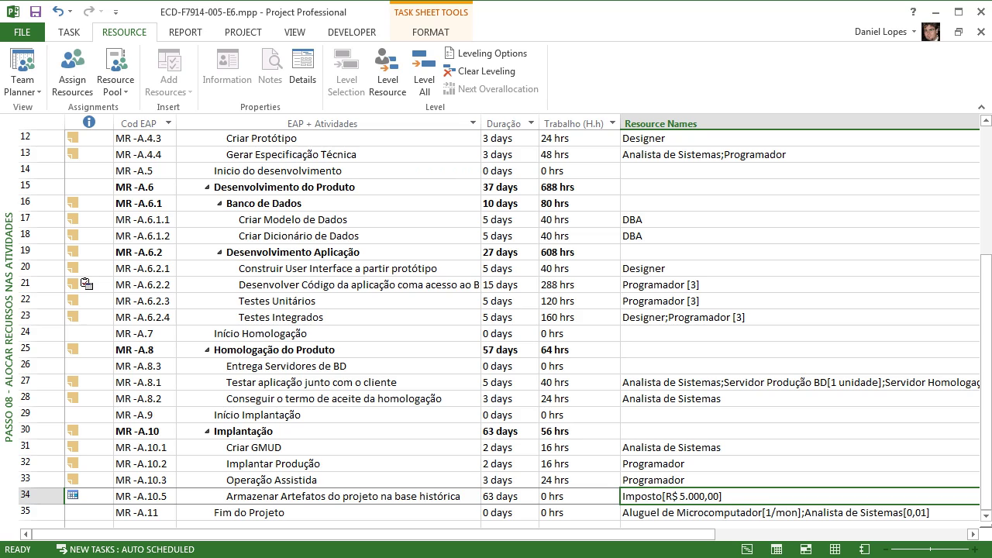
key("Down")
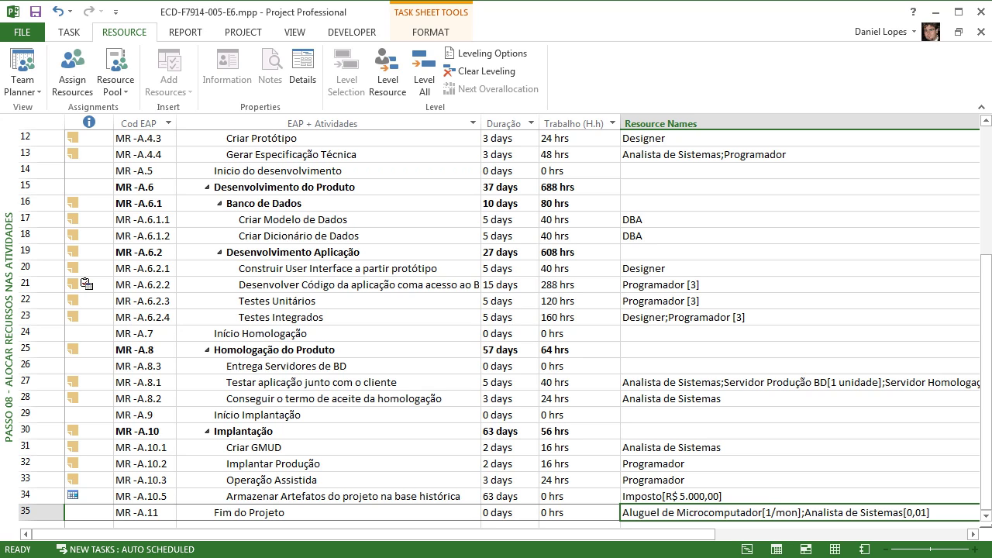
key("Left")
key("Left")
key("Left")
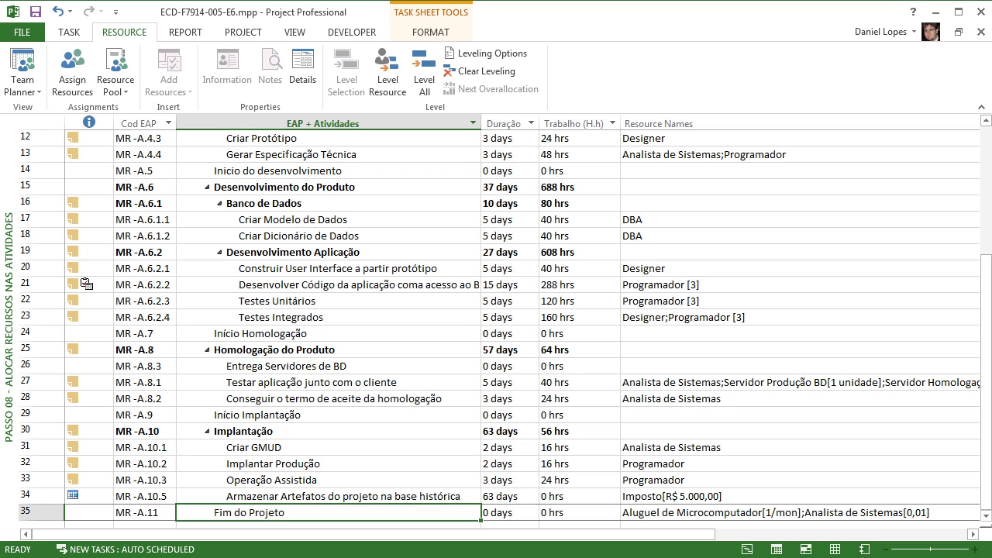
left_click(775, 334)
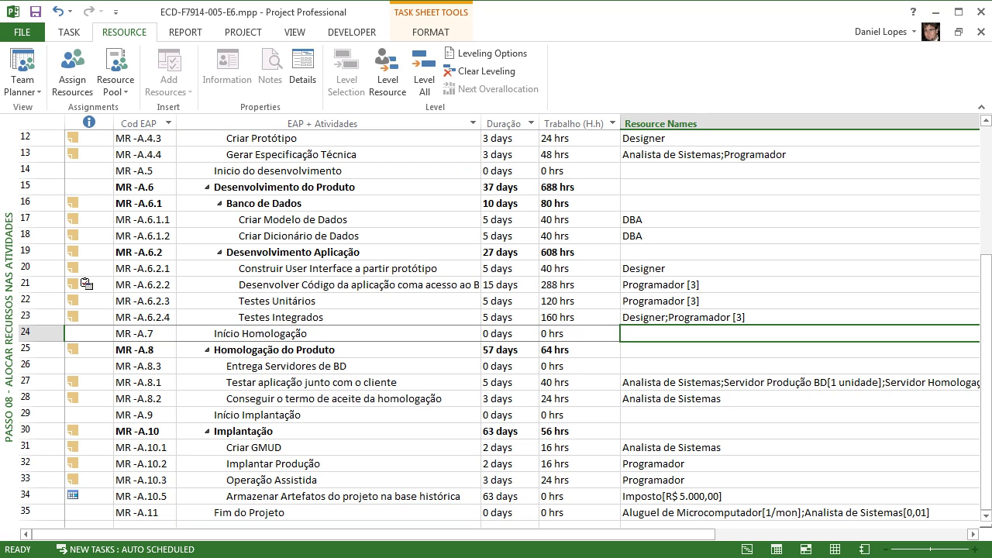
key("Down")
key("Down")
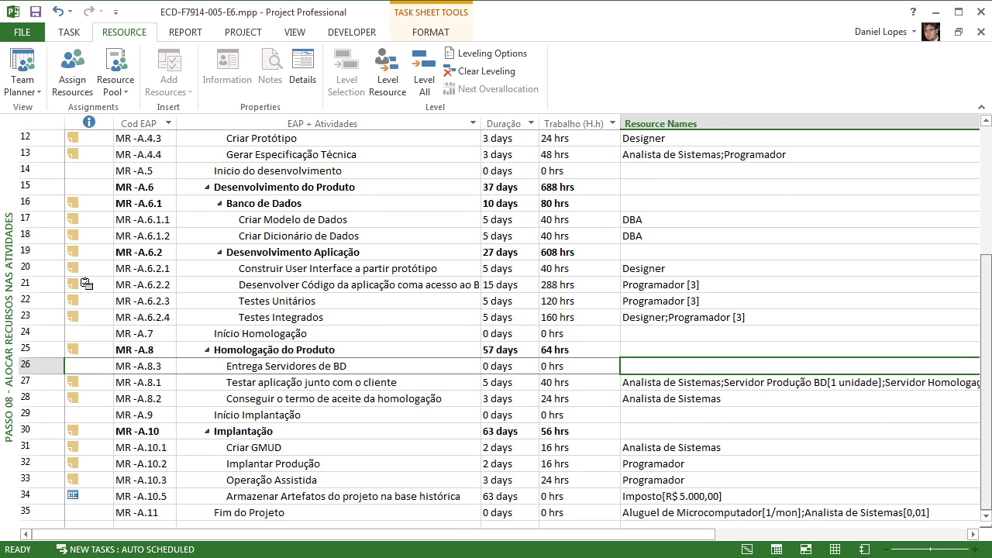
Return to the Controle task's resources, and check the resource assignments of the Realizar Pedido - Servidores BD task.
scroll(504, 326, "up", 3)
scroll(504, 326, "up", 2)
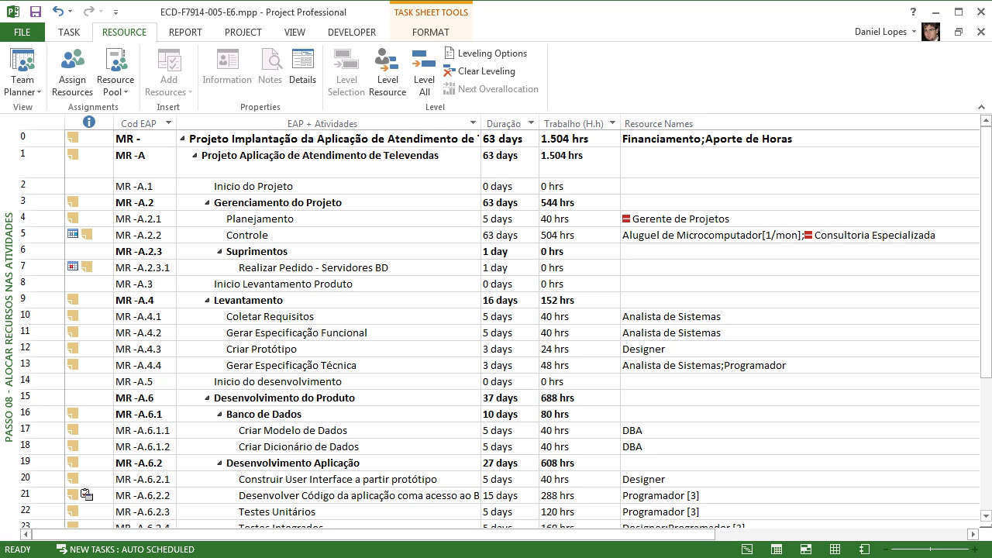
left_click(698, 235)
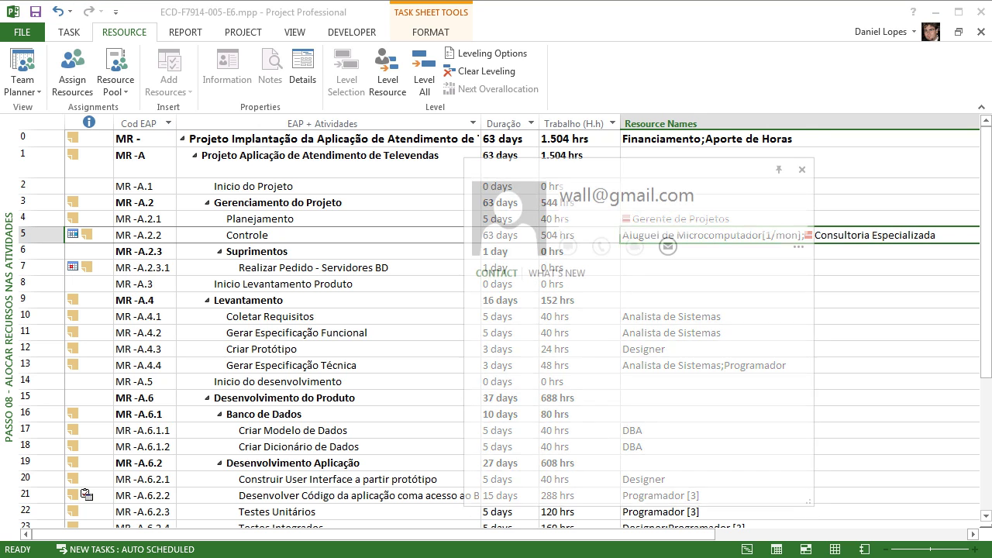
left_click(802, 168)
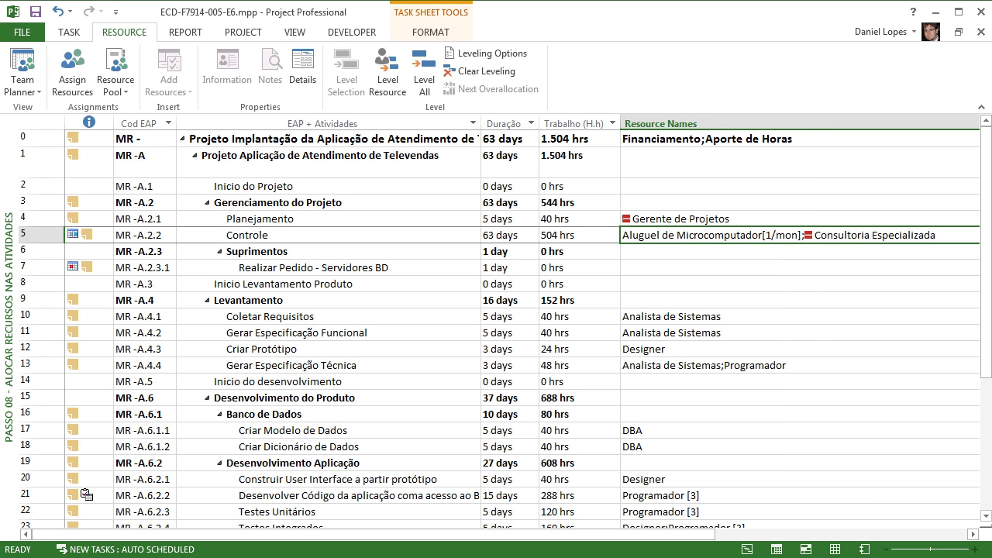
double_click(86, 267)
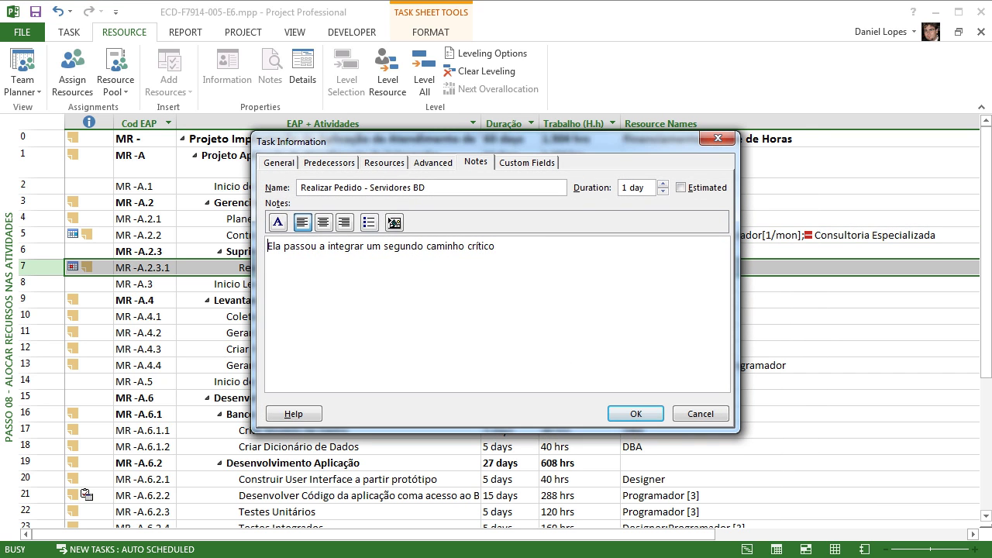
left_click(384, 162)
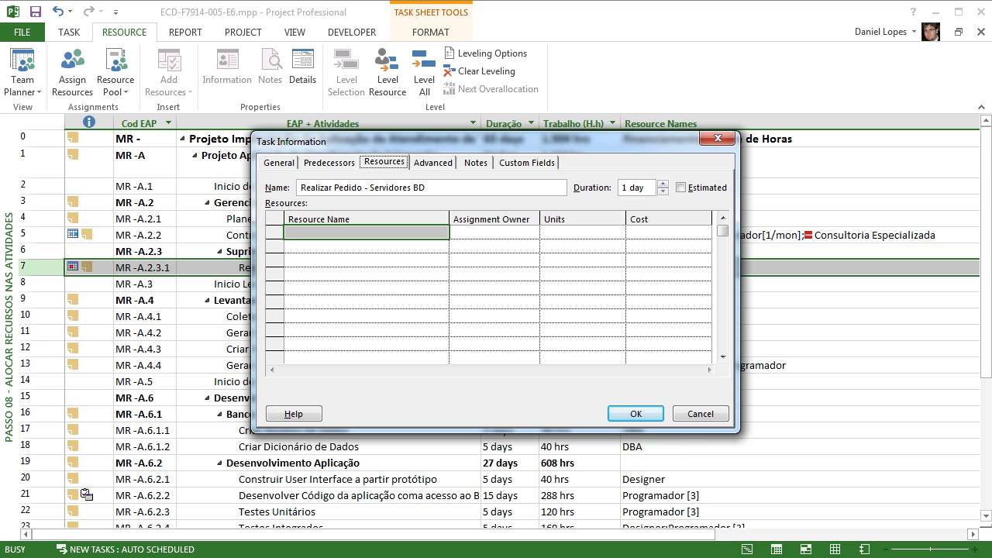
key("Escape")
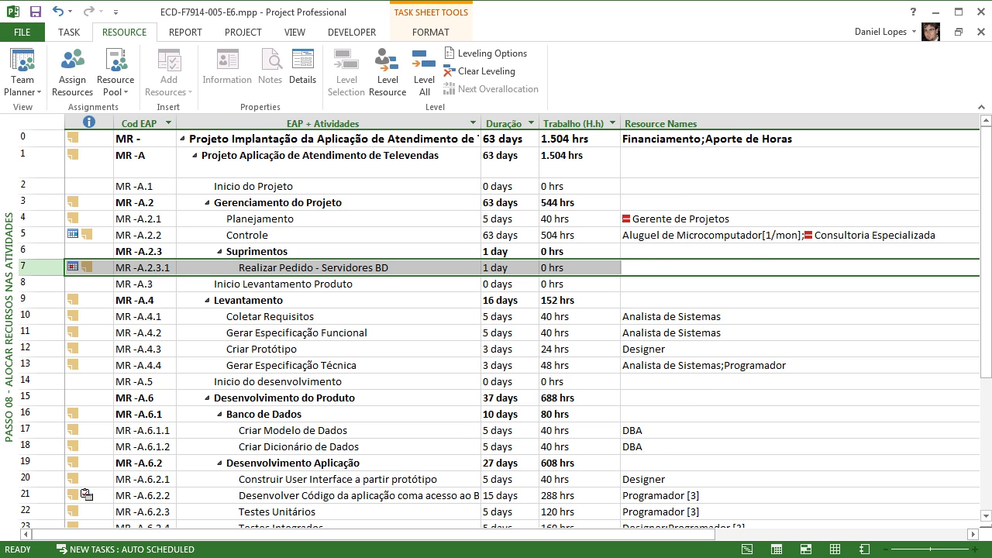
Assign Analista de Sistemas to the Inicio do desenvolvimento task.
left_click(799, 381)
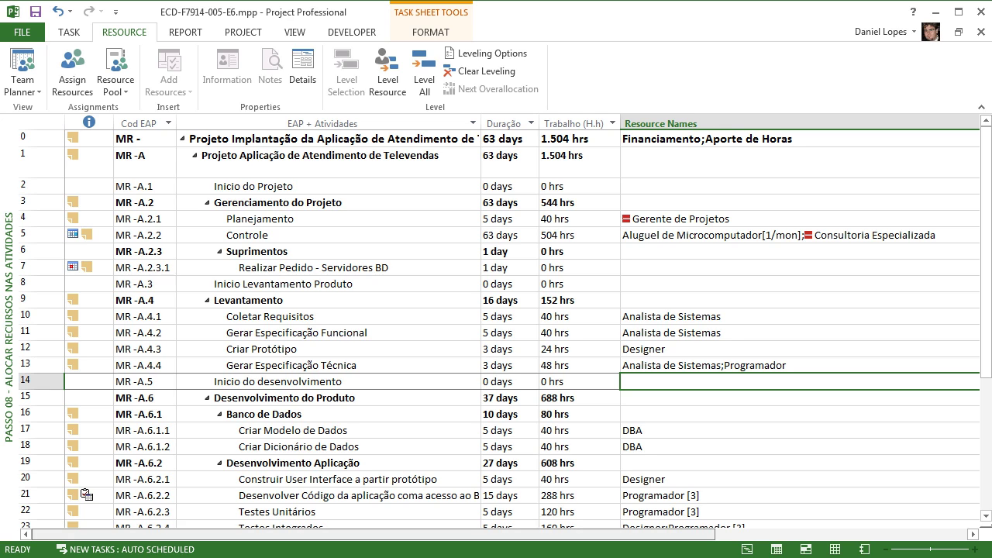
key("F2")
key("alt+Down")
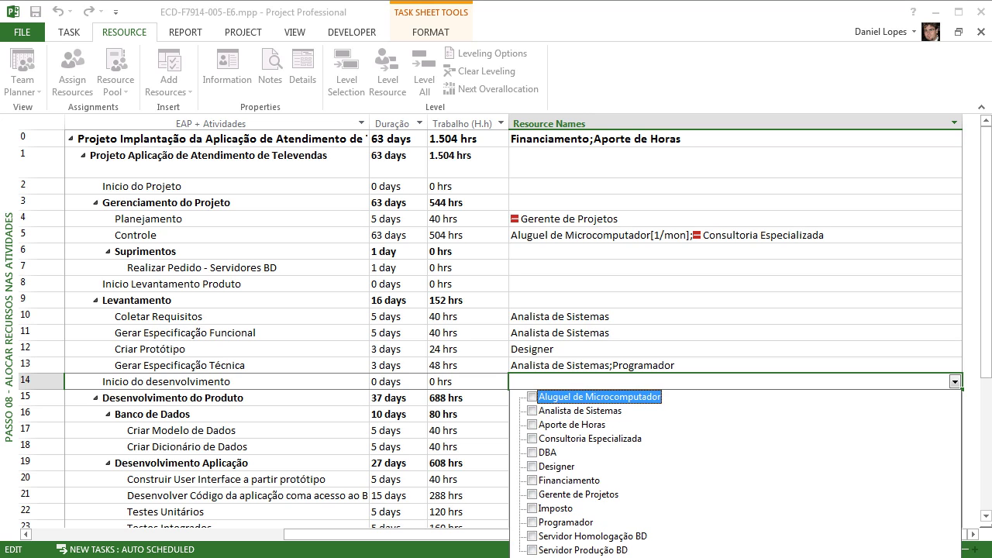
key("Up")
key("Return")
left_click(658, 415)
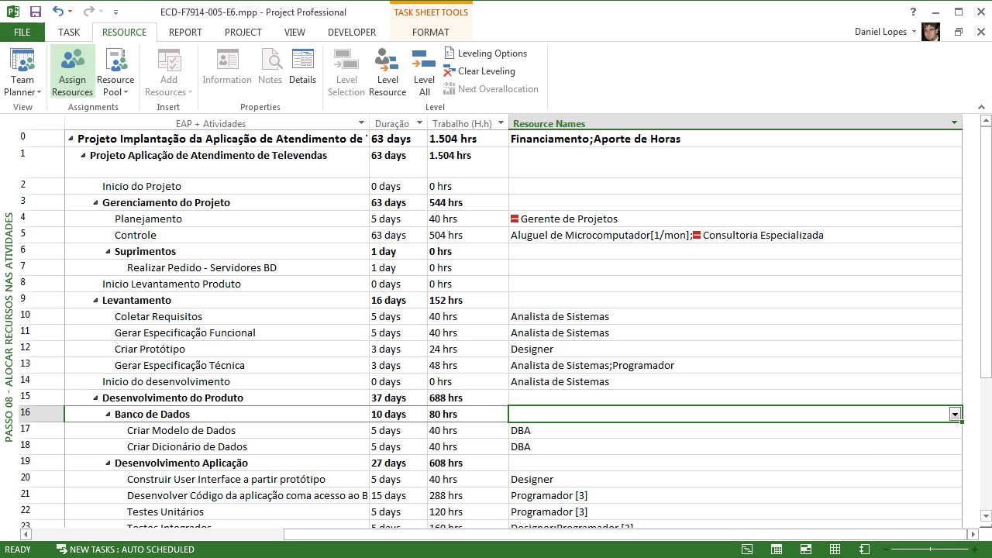
Undo the resource assignment on Inicio do desenvolvimento and view the resources available to it in Assign Resources.
left_click(58, 12)
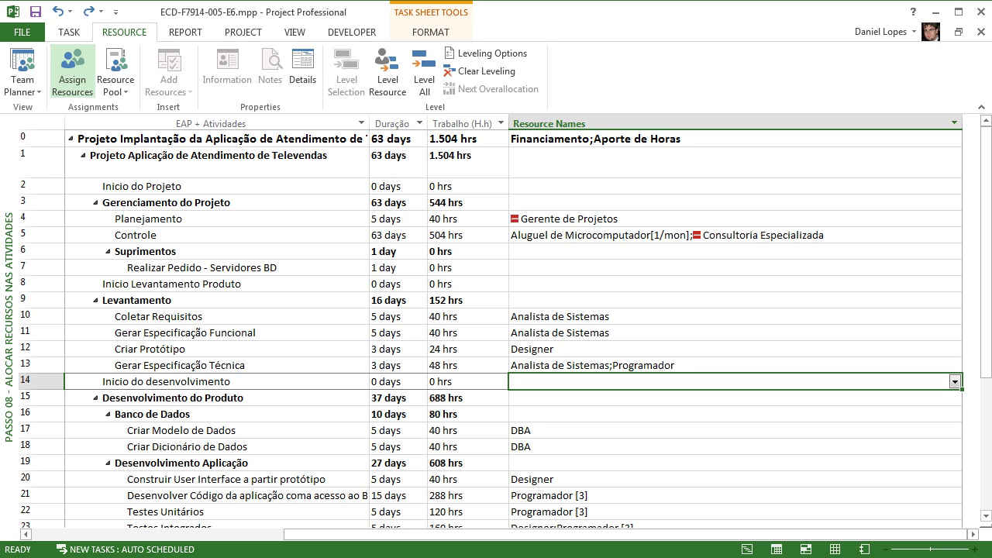
left_click(72, 81)
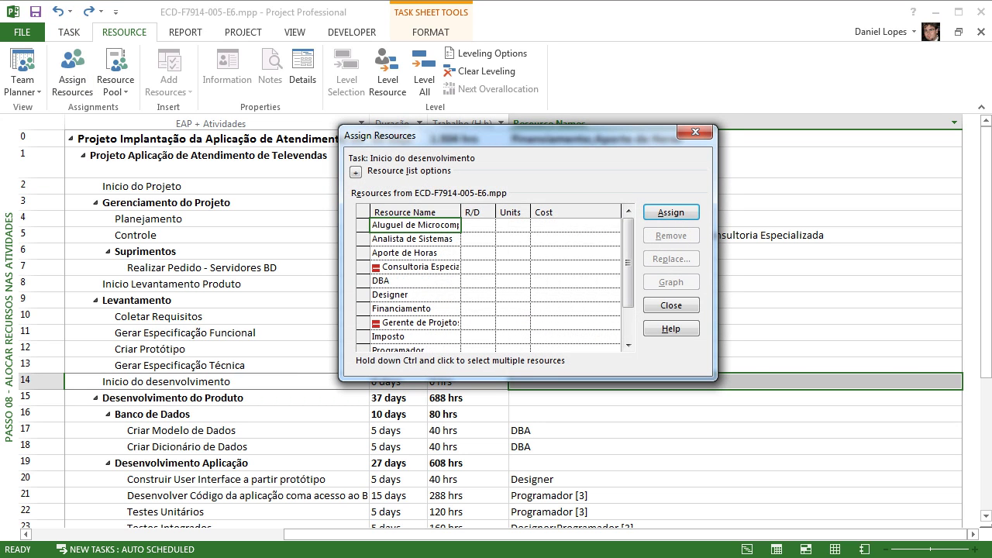
left_click(696, 132)
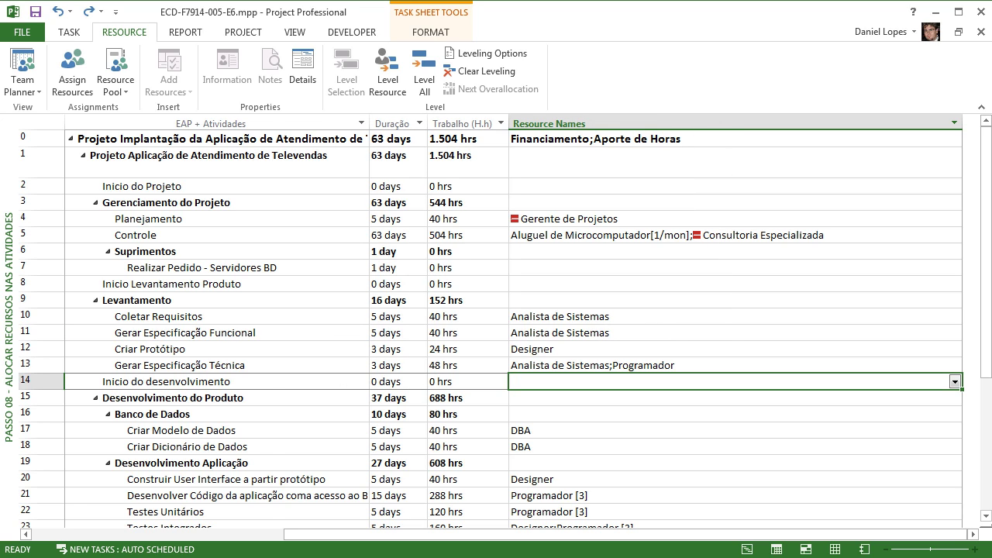
Display the Passo 09 - Gerar o Organograma - Habilidades view.
right_click(8, 325)
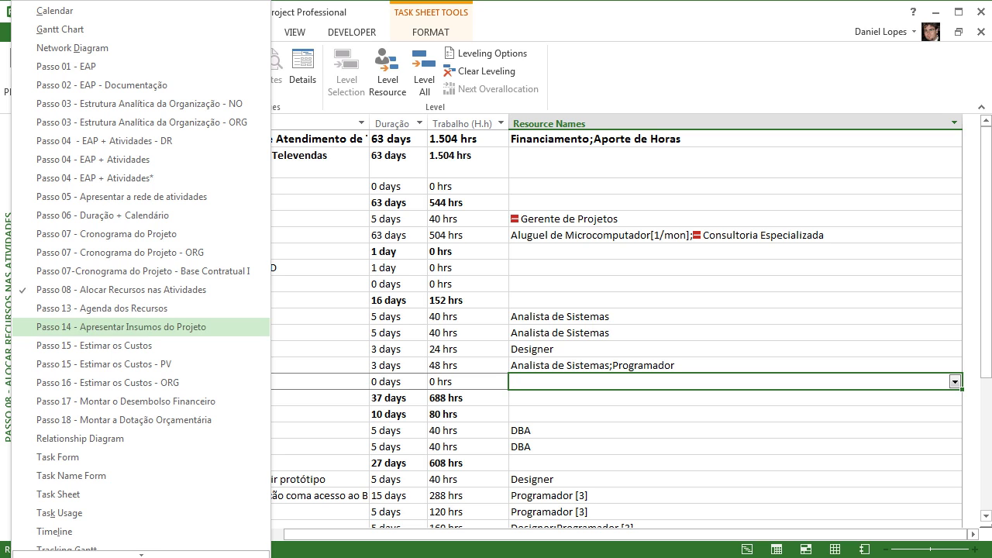
scroll(116, 507, "down", 3)
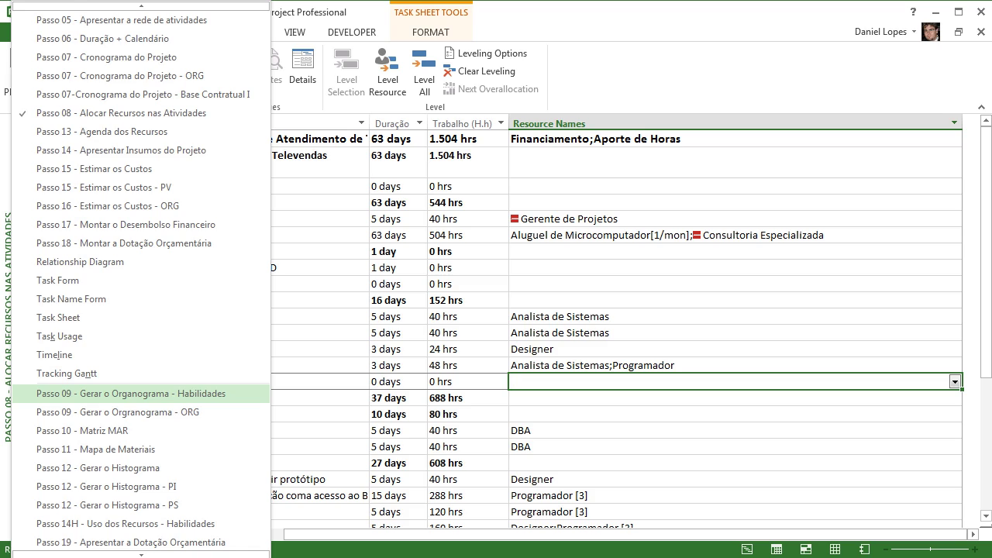
left_click(131, 393)
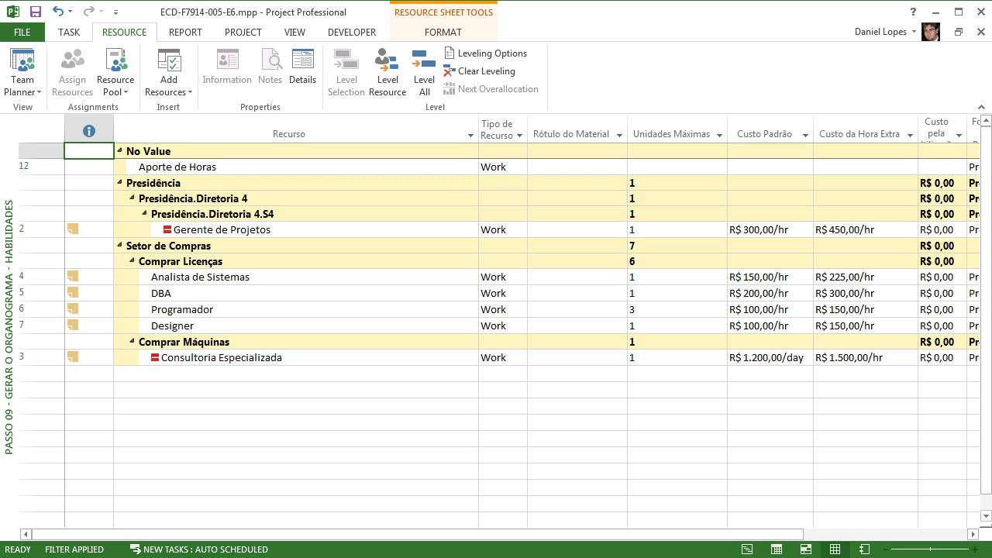
Fit the Outline Code9 column to its contents and examine the codes of the resource groups and the DBA resource.
left_click_drag(465, 535, 629, 535)
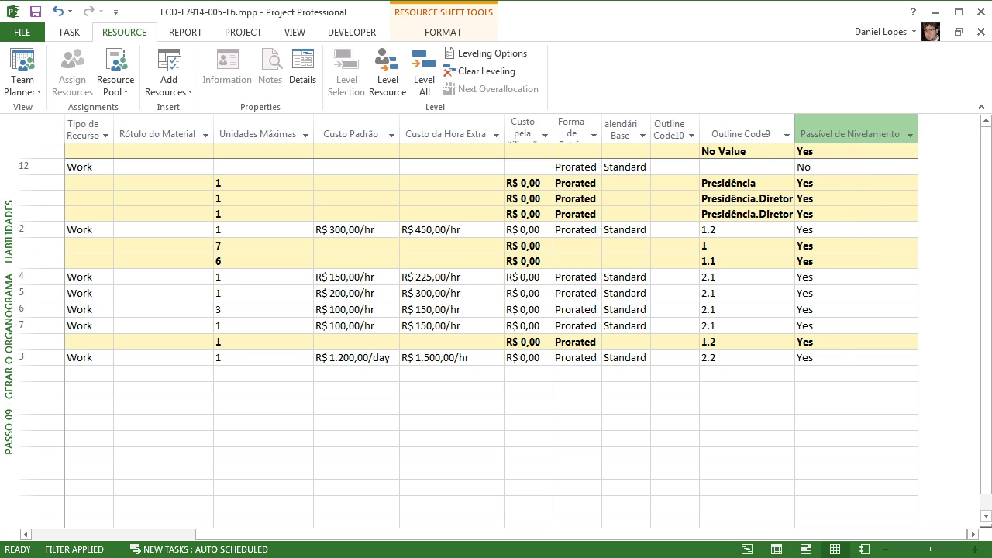
double_click(794, 134)
left_click(764, 246)
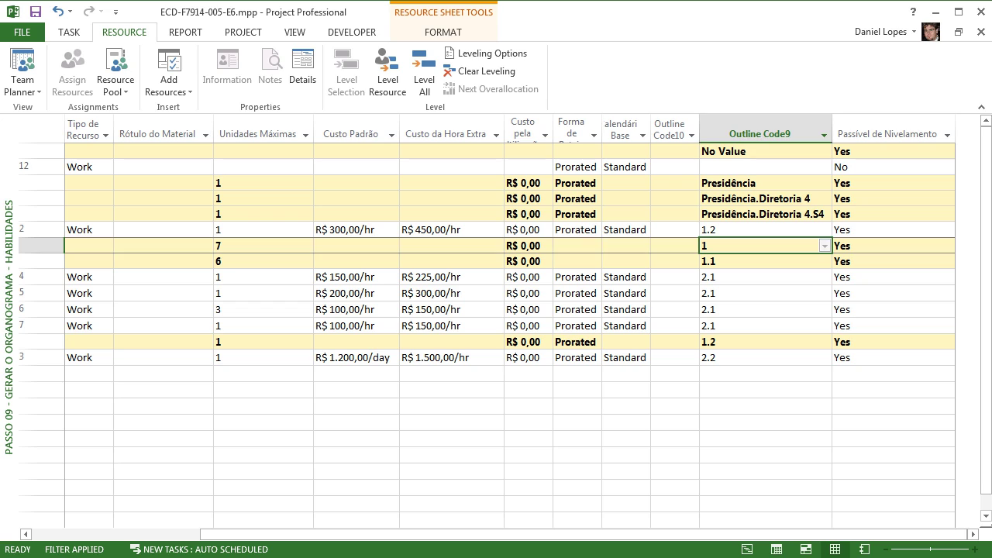
left_click(764, 261)
left_click(765, 293)
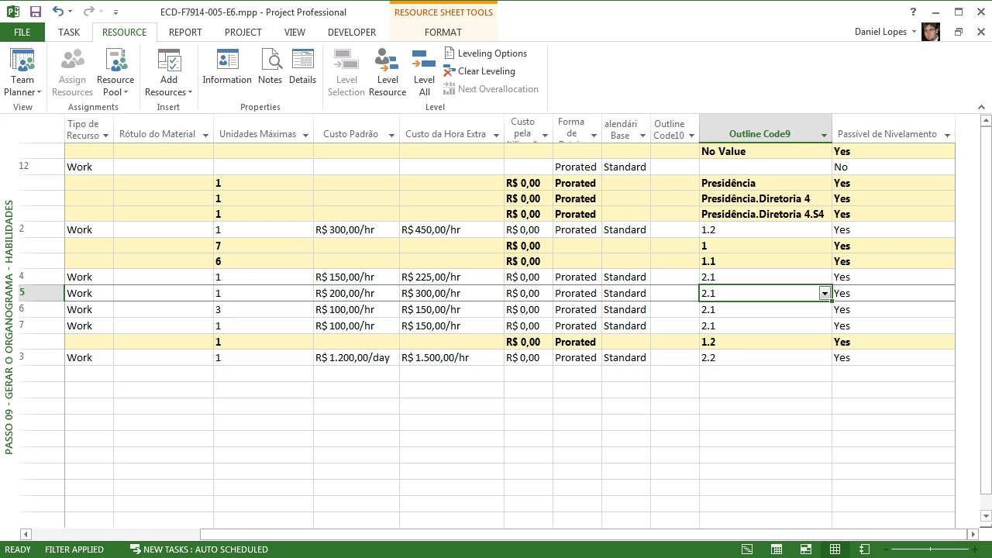
left_click(824, 293)
left_click(824, 293)
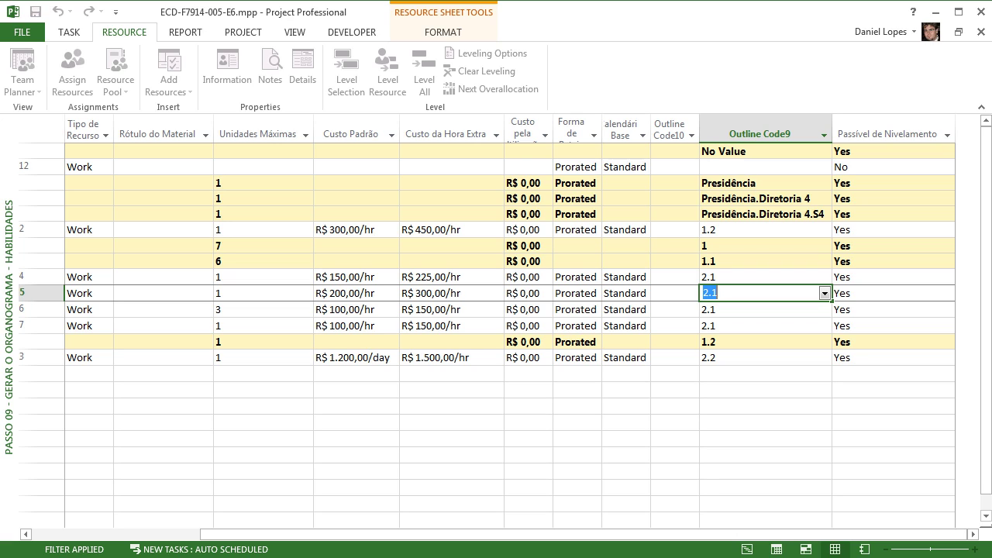
key("Escape")
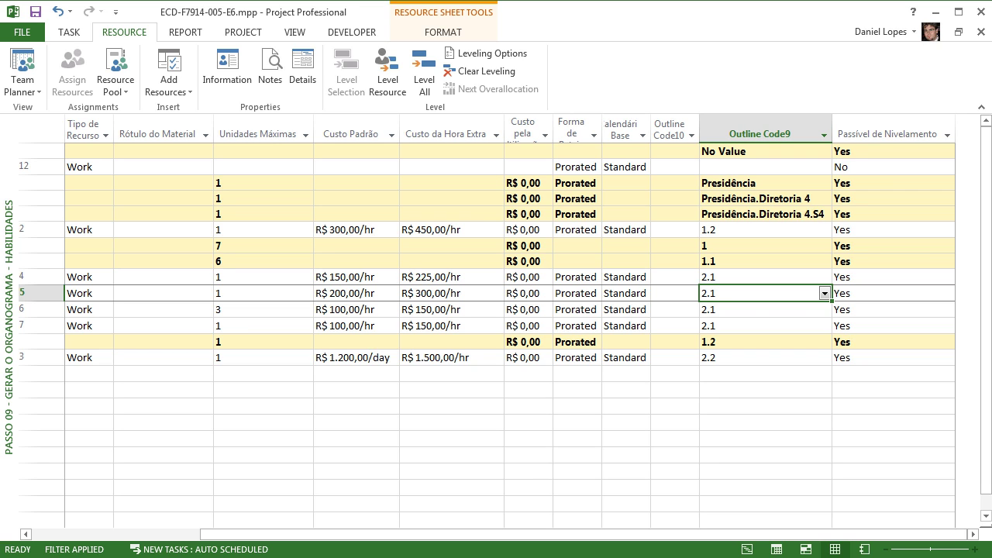
Review which field the Passo 09 - Gerar o organograma - Habilidades resource group uses, leaving its definition as is.
left_click_drag(737, 535, 566, 535)
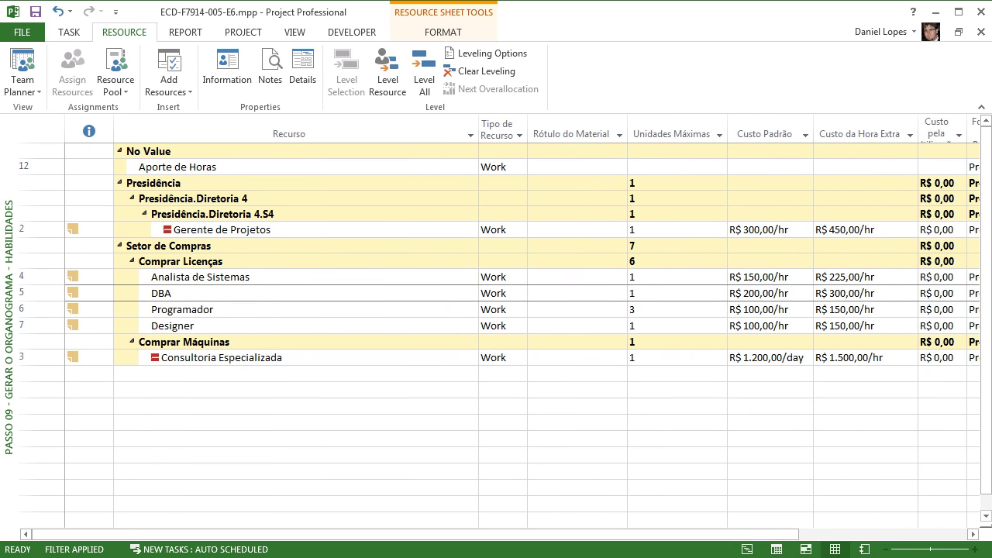
key("alt+w")
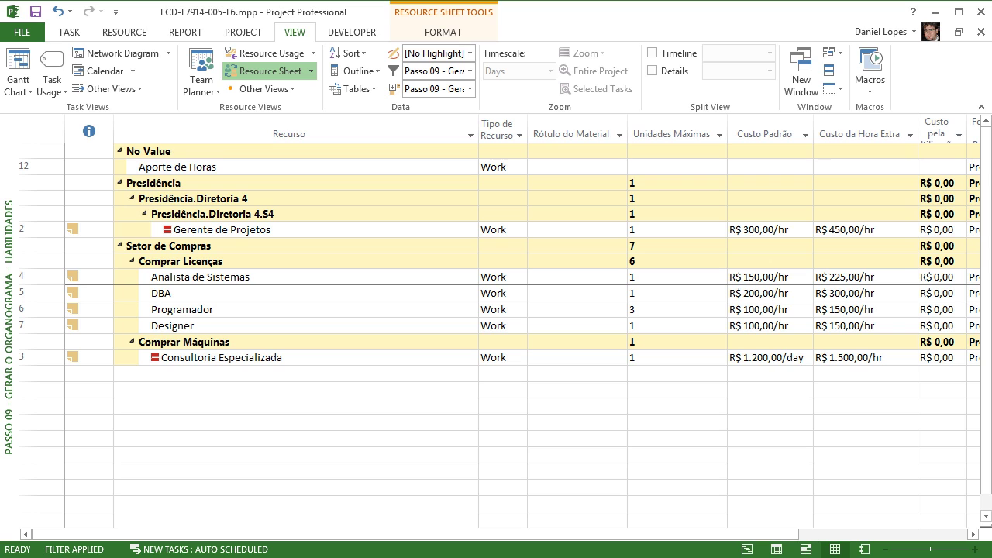
scroll(509, 328, "right", 1)
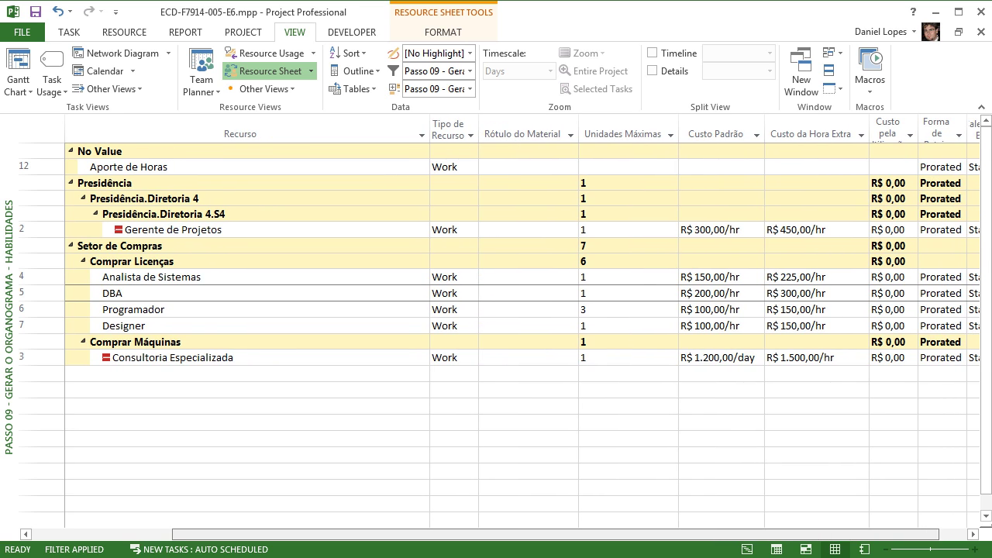
scroll(509, 327, "right", 1)
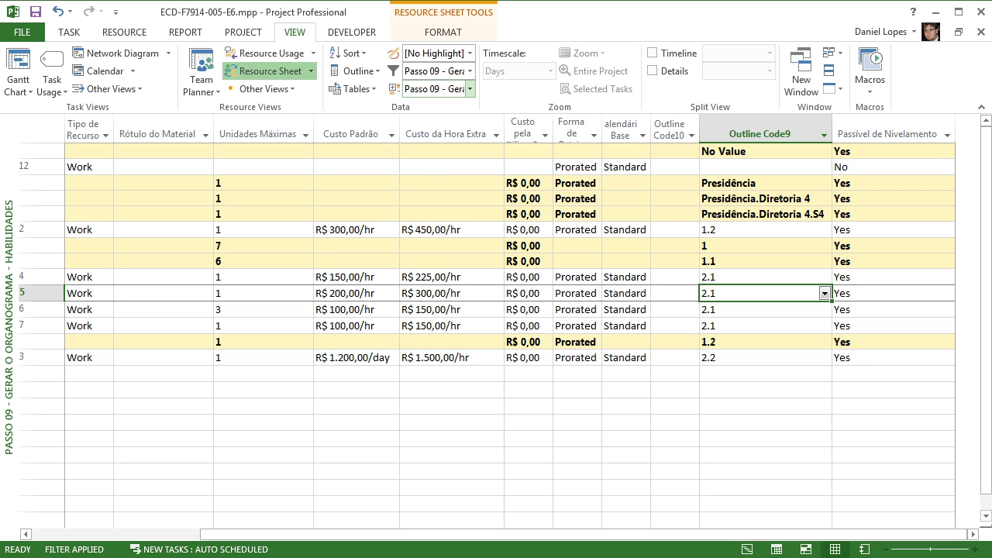
left_click(470, 88)
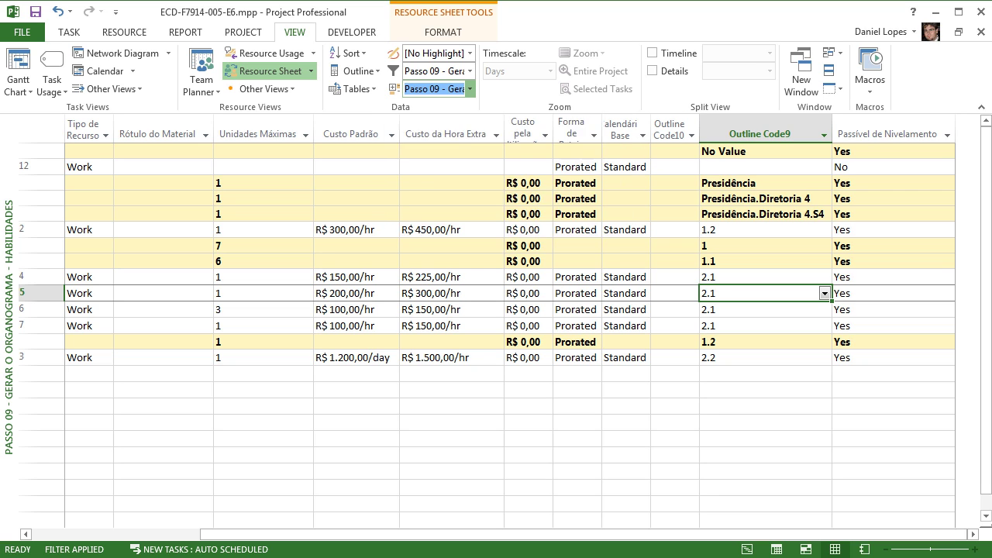
left_click(453, 347)
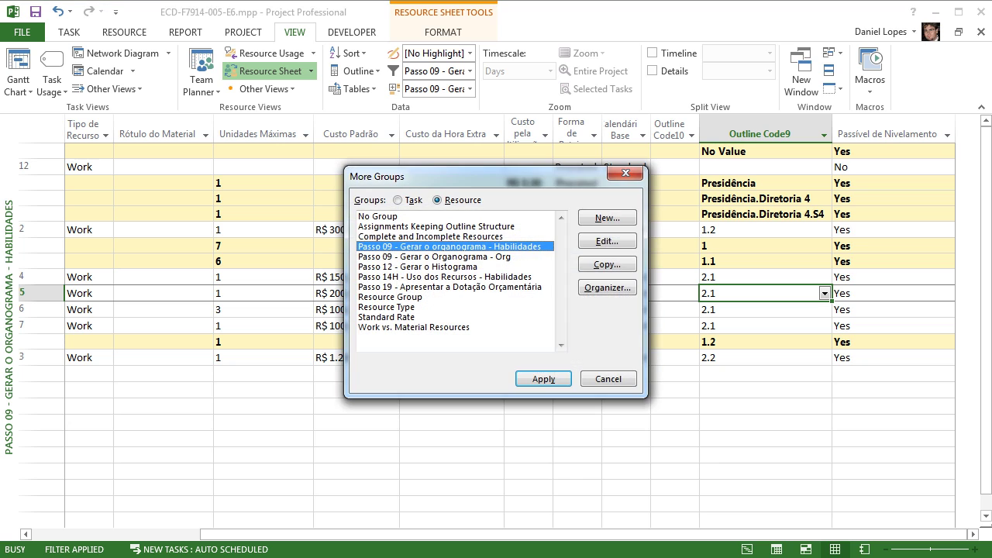
left_click(607, 241)
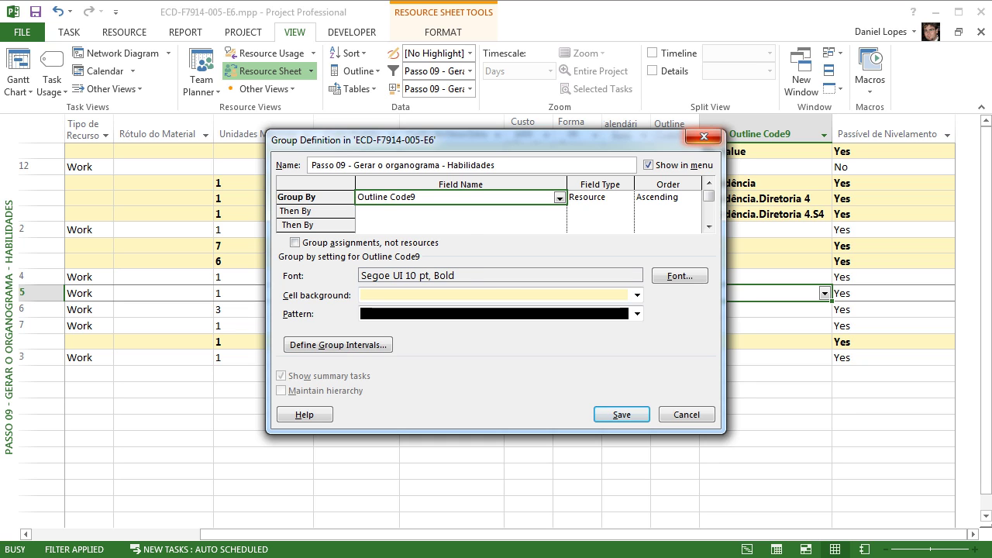
left_click(704, 137)
left_click(608, 378)
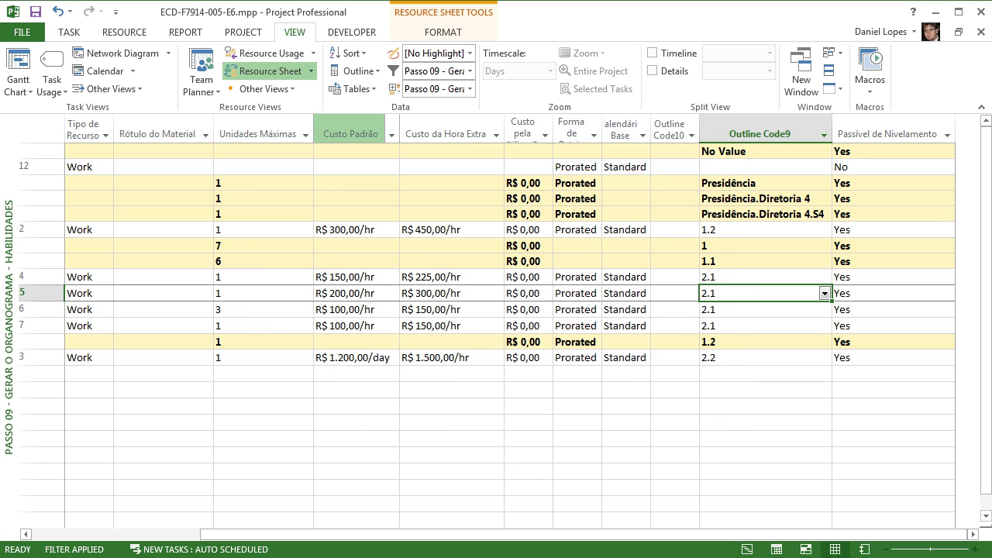
Review the criteria of the Passo 09 - Gerar o Organograma - Habilidades filter and reapply it to the resource sheet.
left_click(469, 71)
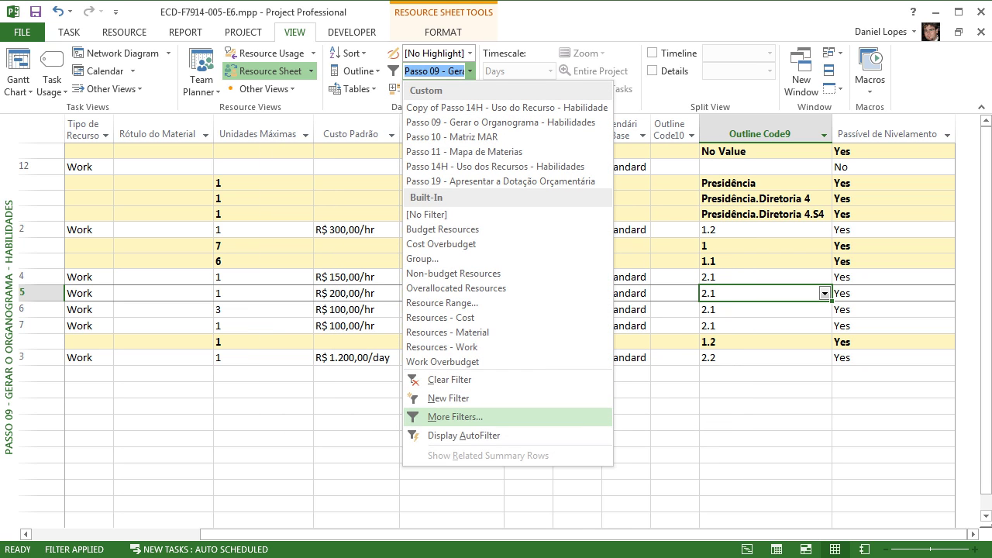
left_click(455, 416)
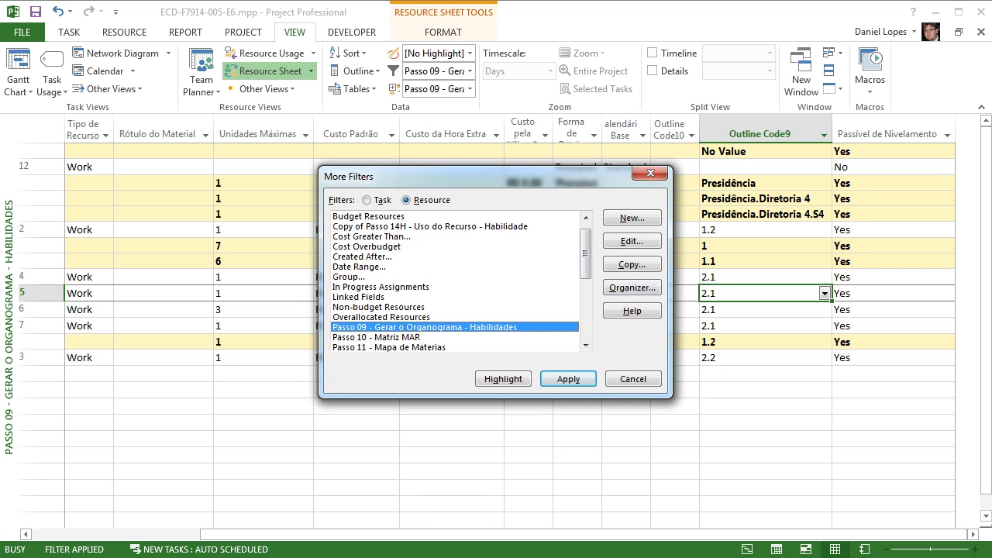
key("alt+e")
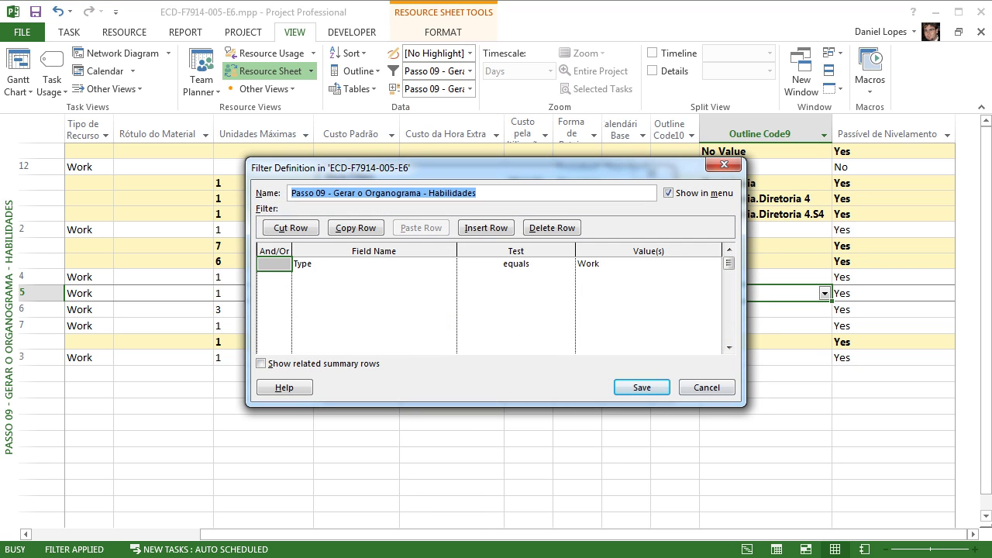
key("Return")
key("Return")
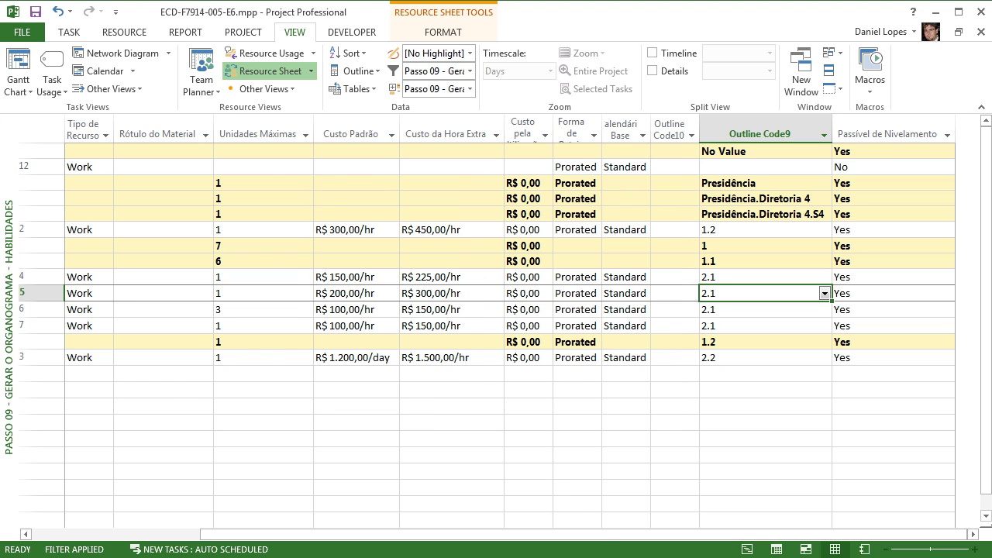
Display the Passo 09 - Gerar o Orgranograma - ORG view and examine its outline code columns.
right_click(8, 269)
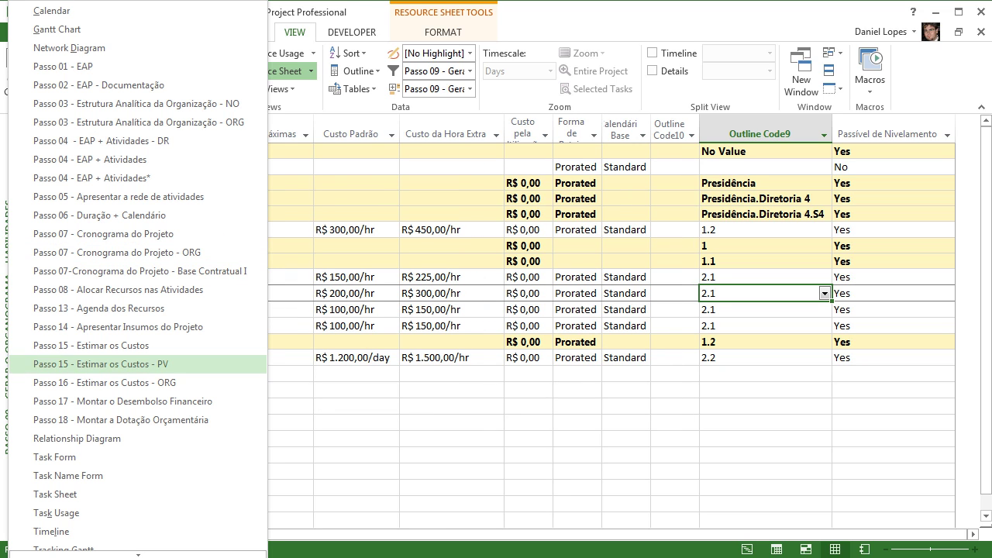
mouse_move(138, 554)
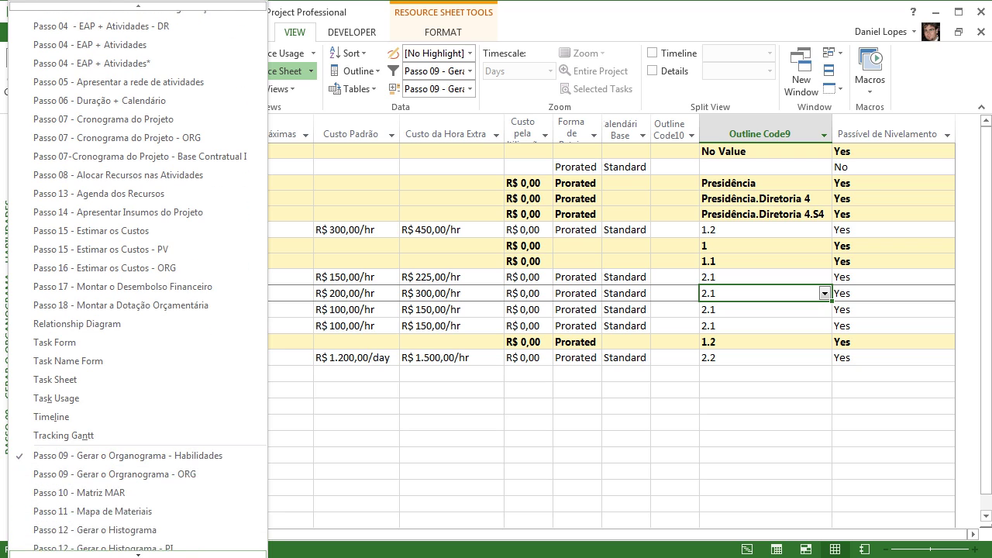
left_click(116, 474)
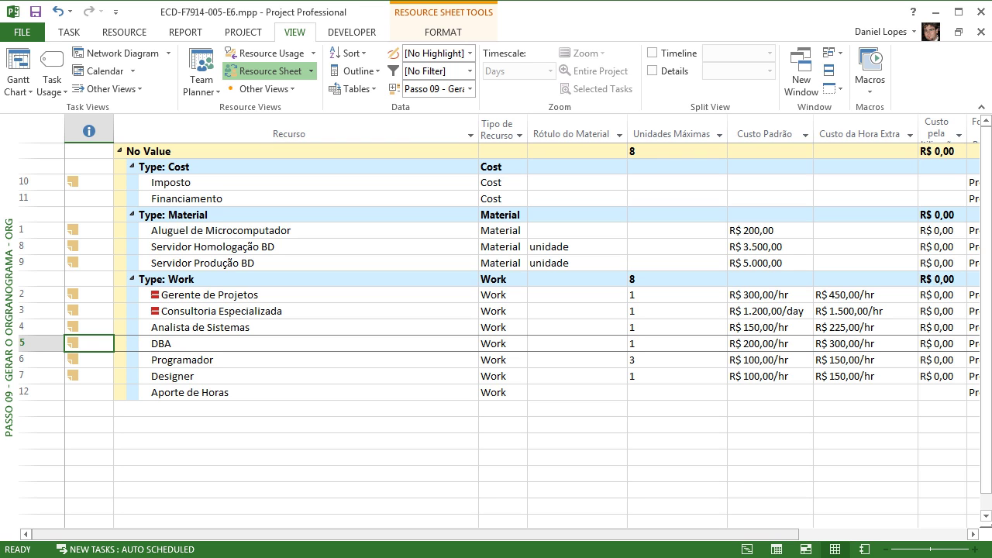
scroll(499, 326, "right", 5)
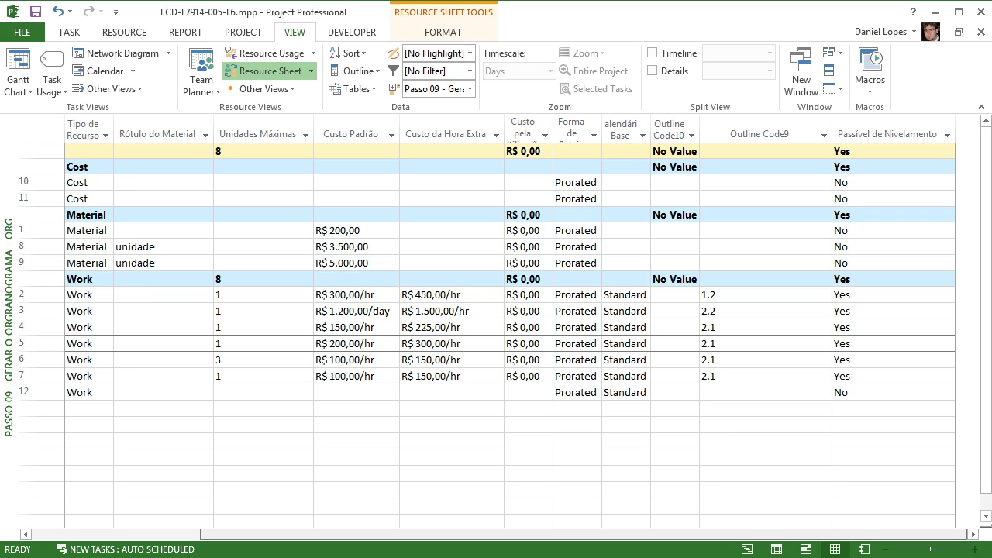
scroll(522, 322, "left", 5)
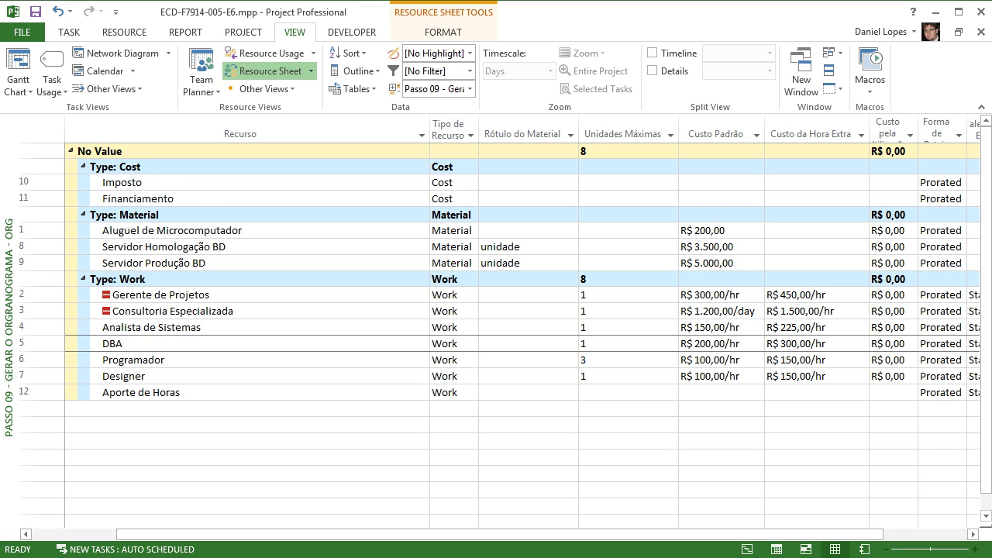
Display the Passo 03 - Estrutura Analítica da Organização - ORG view and check which field its group definition uses.
left_click(108, 89)
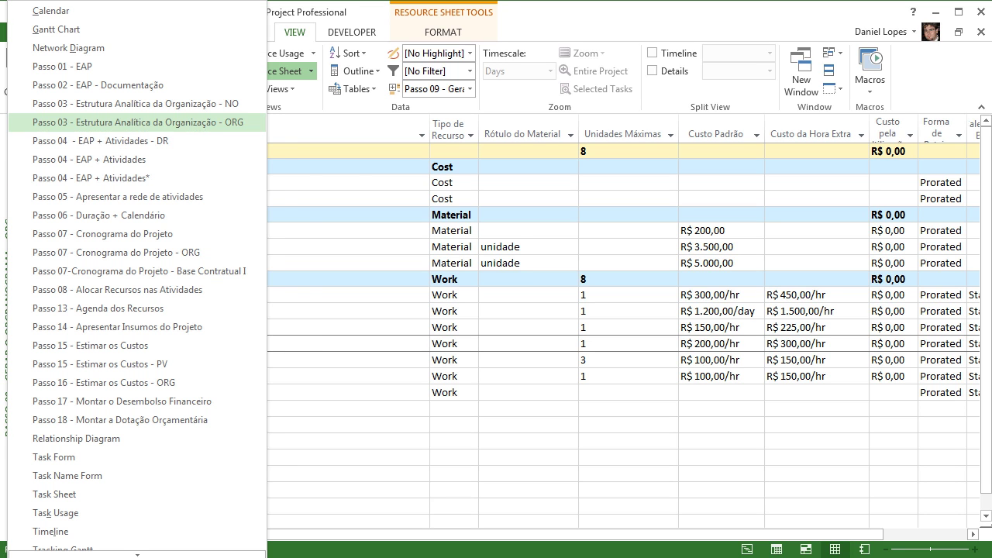
left_click(93, 121)
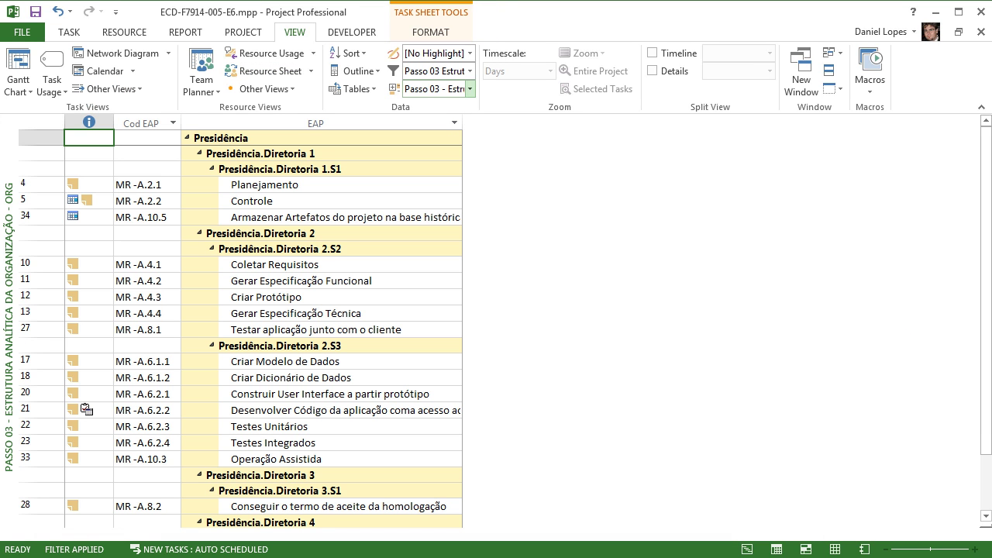
left_click(469, 89)
left_click(457, 464)
left_click(617, 241)
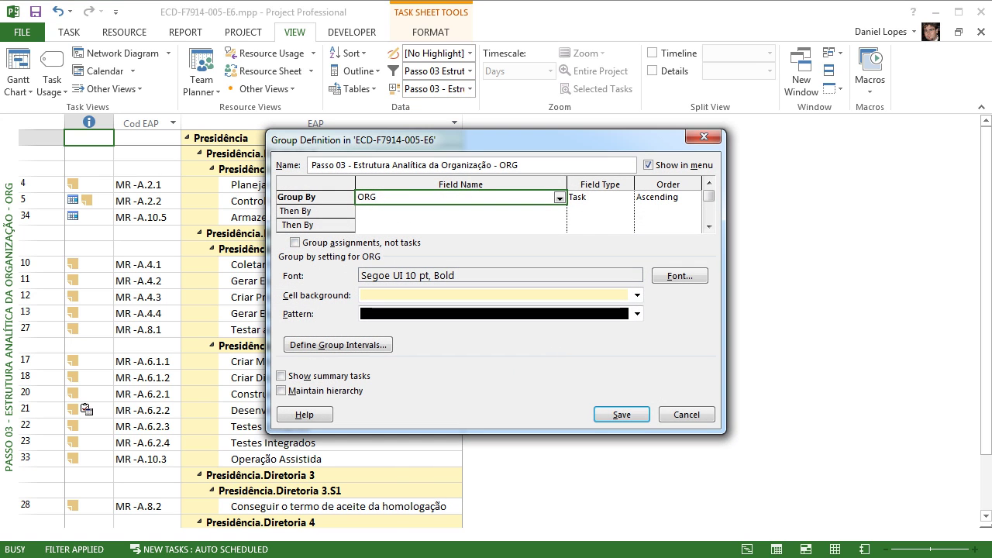
key("alt+Down")
key("Escape")
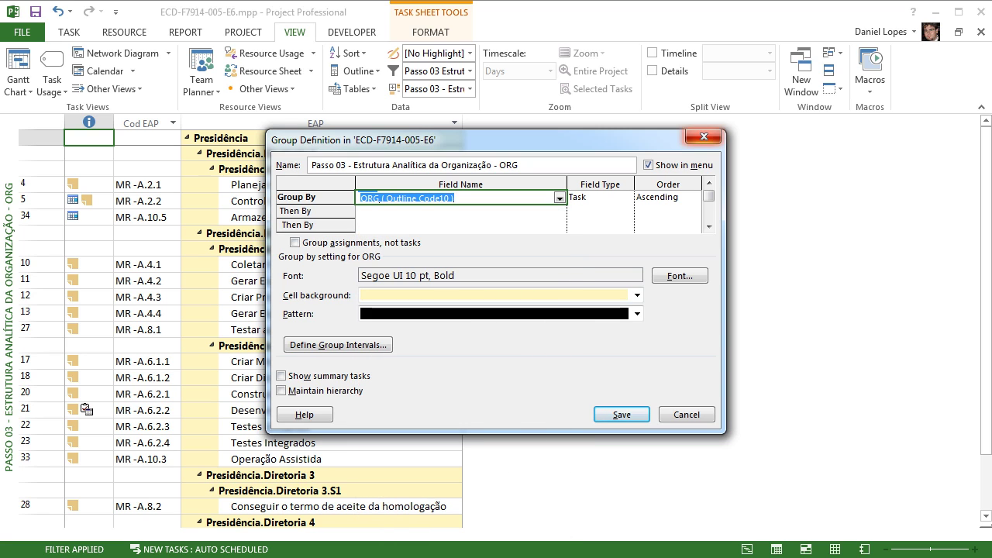
key("Escape")
key("Escape")
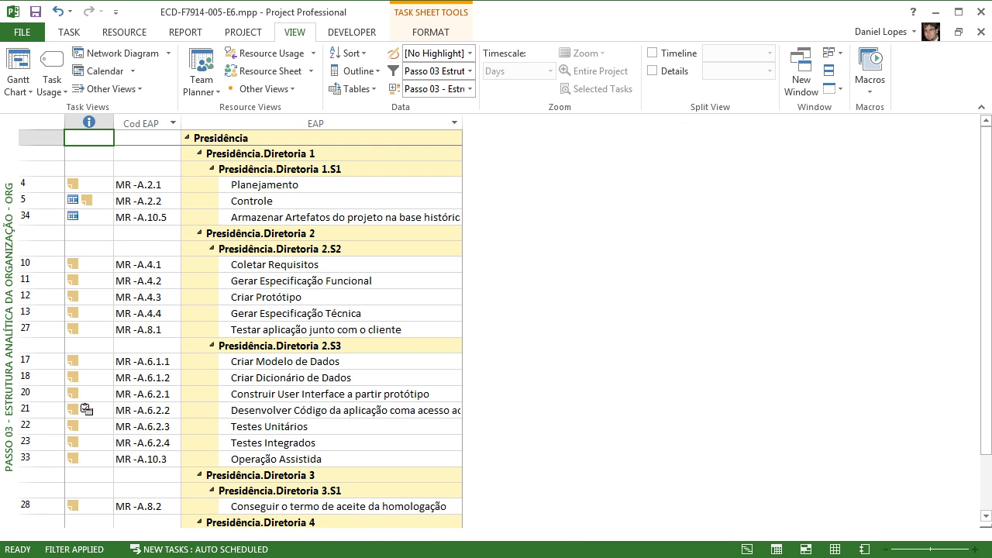
Return to the Passo 09 - Gerar o Orgranograma - ORG view and review the definition of its Passo 09 - Gerar o Organograma - Org group.
right_click(9, 403)
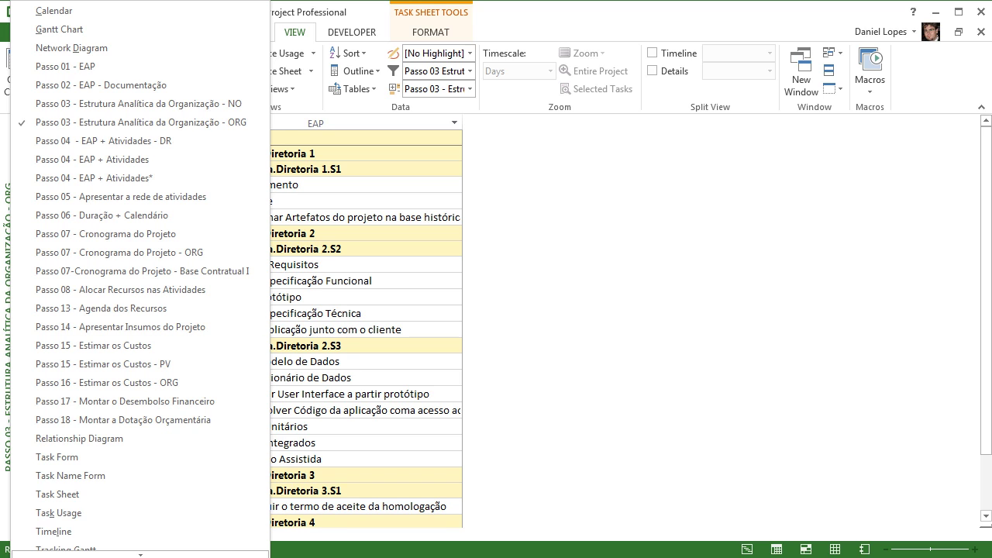
mouse_move(140, 554)
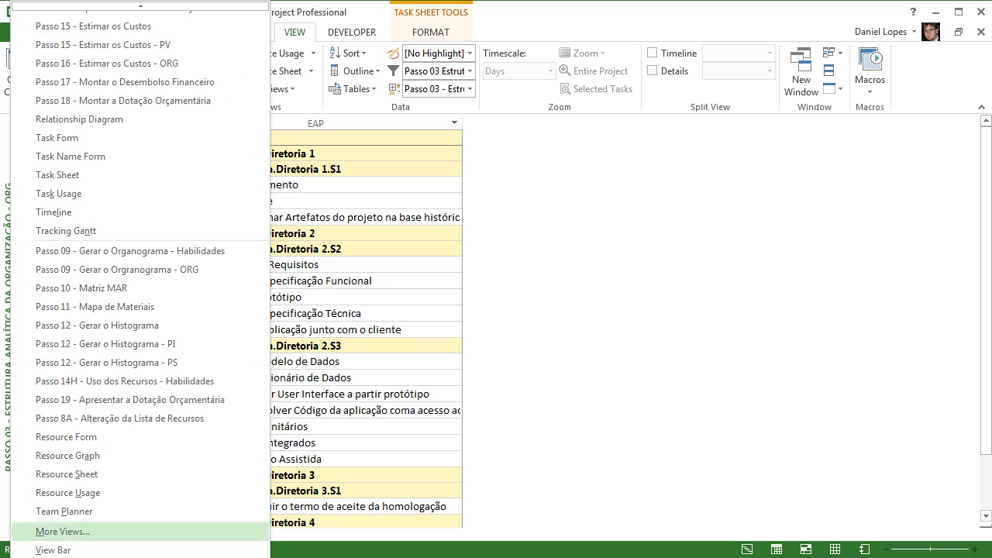
left_click(116, 269)
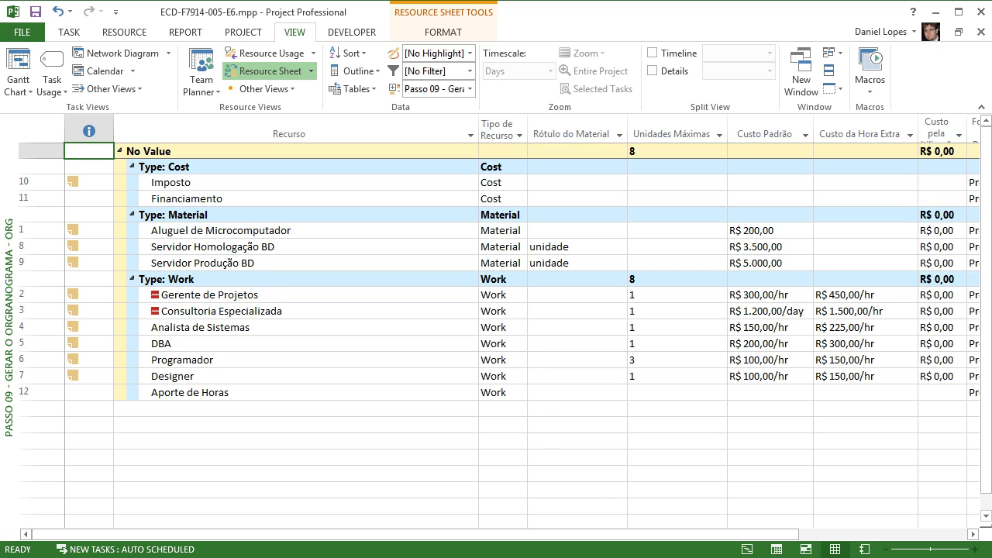
left_click(296, 151)
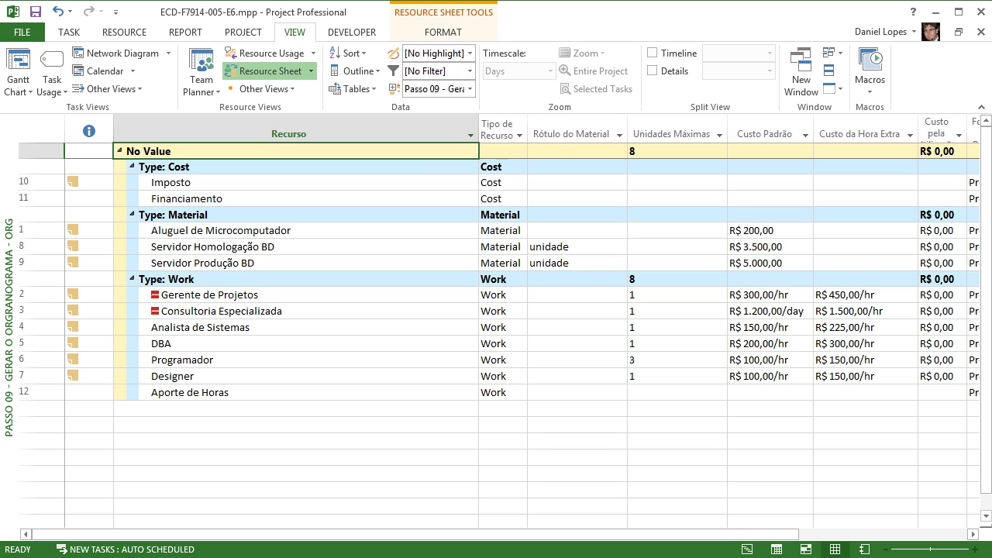
mouse_move(155, 311)
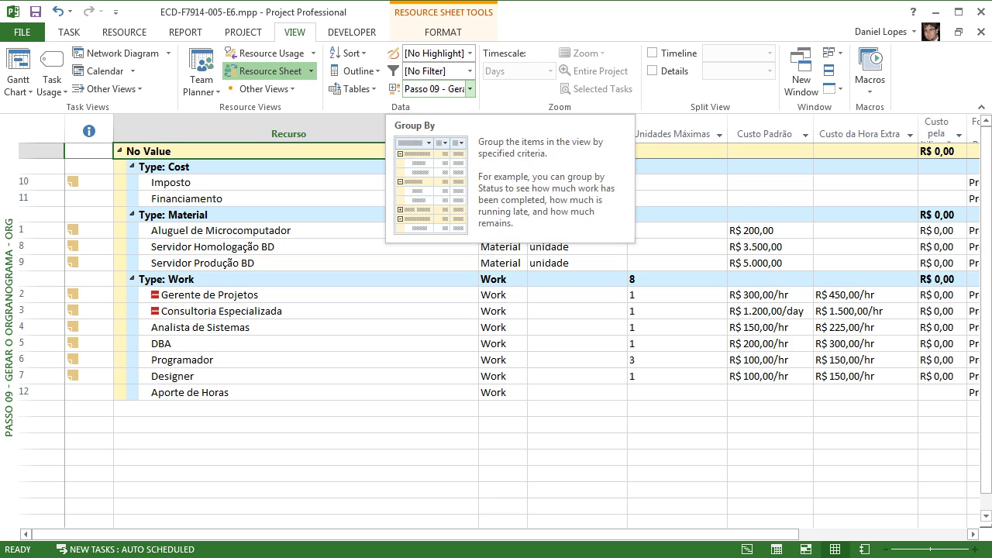
left_click(469, 89)
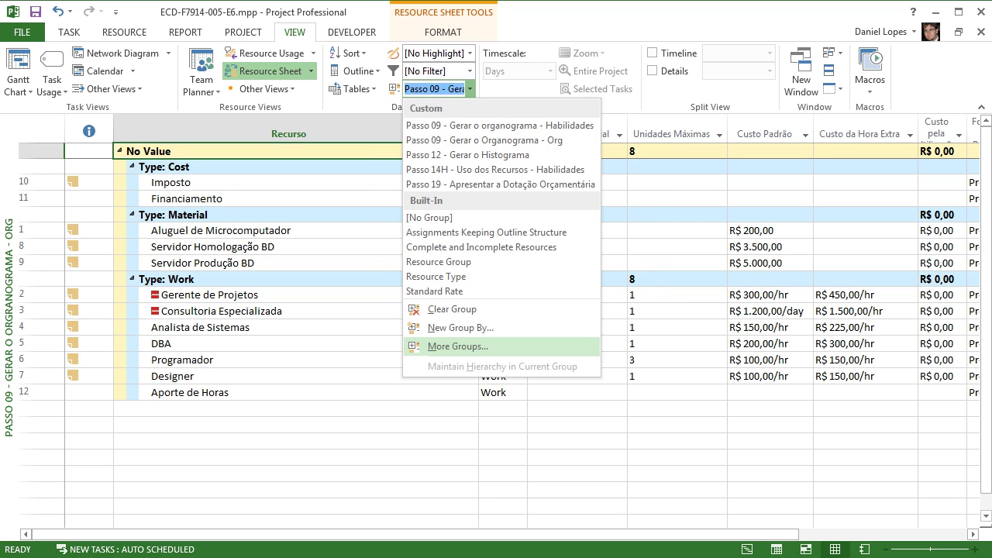
left_click(457, 347)
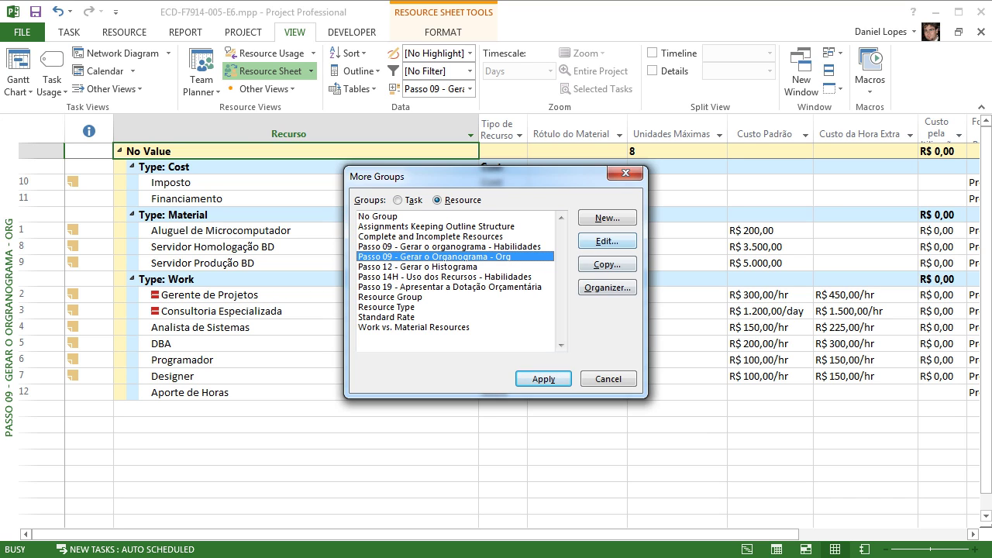
left_click(607, 241)
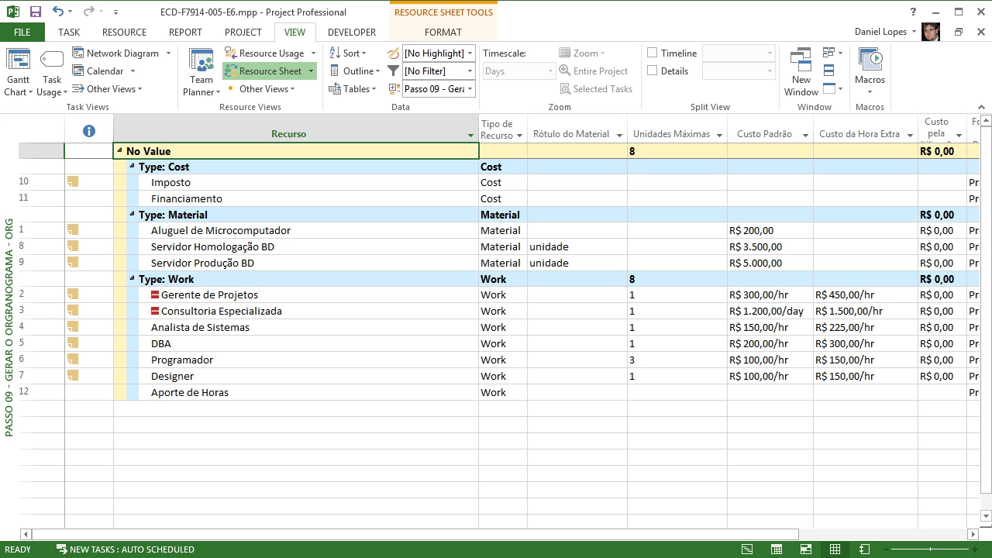
Display the Passo 10 - Matriz MAR view and select the Flag1 field of the Controle assignment.
left_click(108, 89)
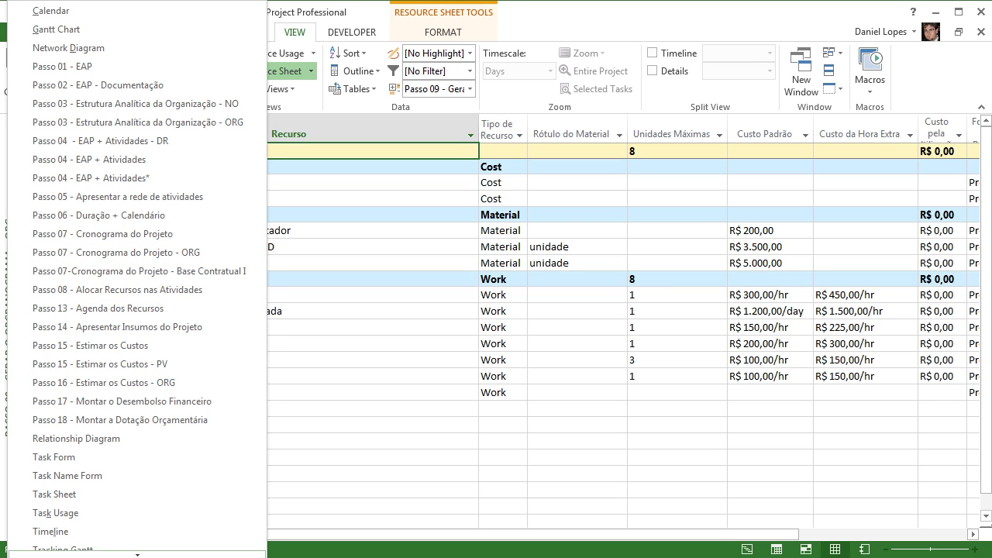
scroll(137, 493, "down", 4)
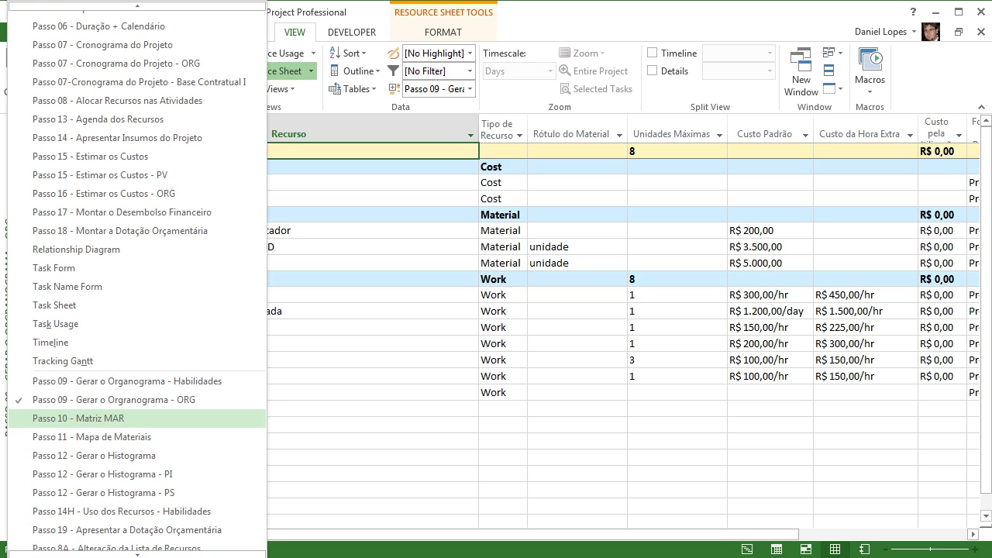
left_click(116, 417)
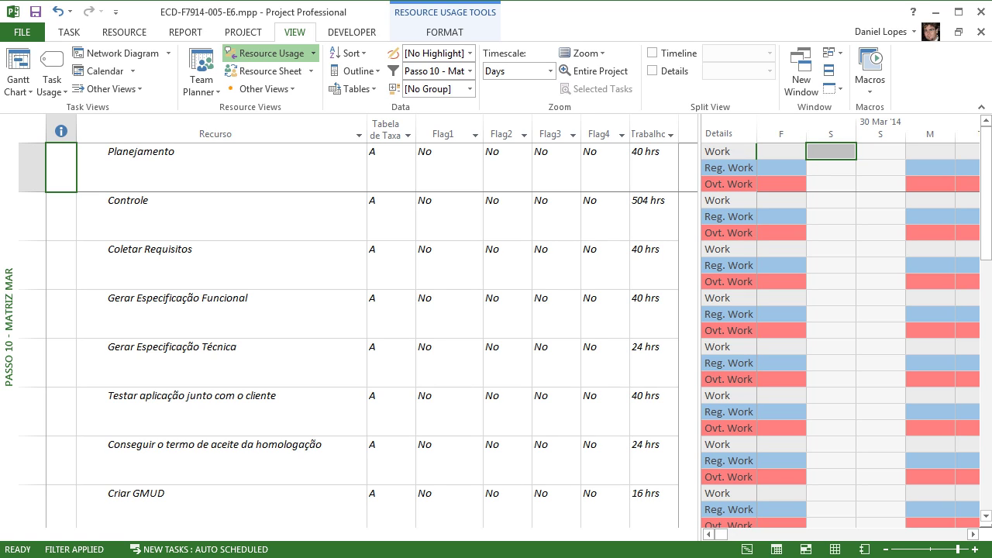
left_click(729, 152)
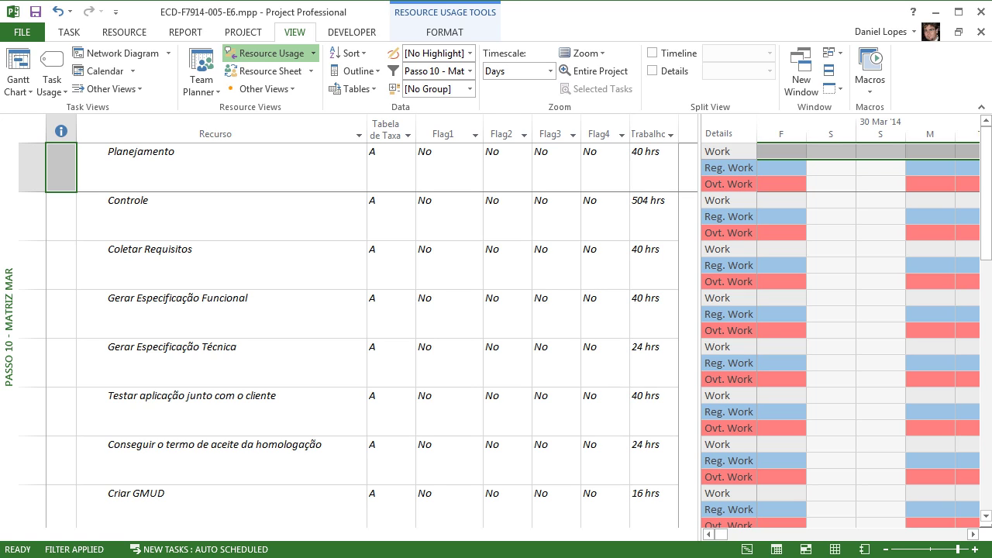
left_click(443, 216)
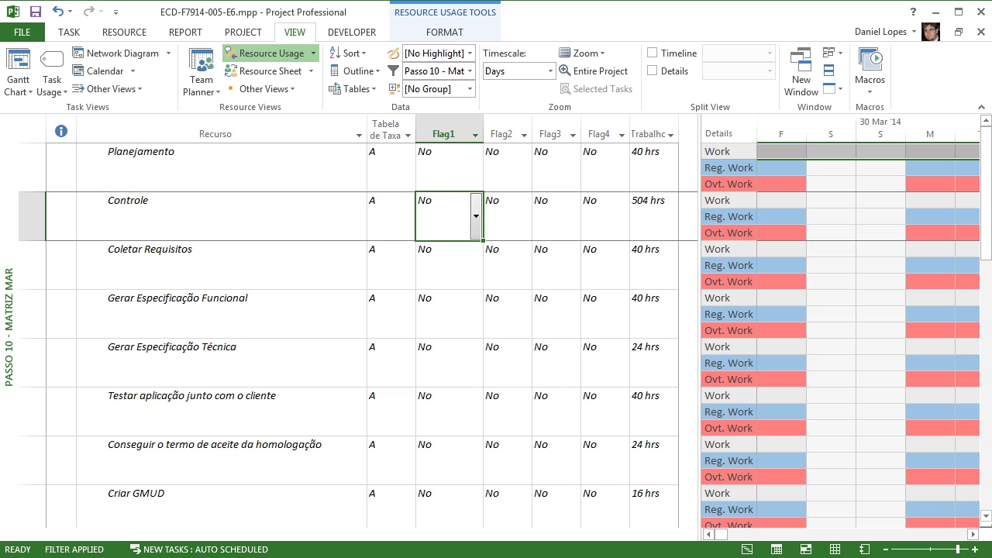
Move through the Flag1 to Flag4 fields of the Planejamento assignment.
key("Up")
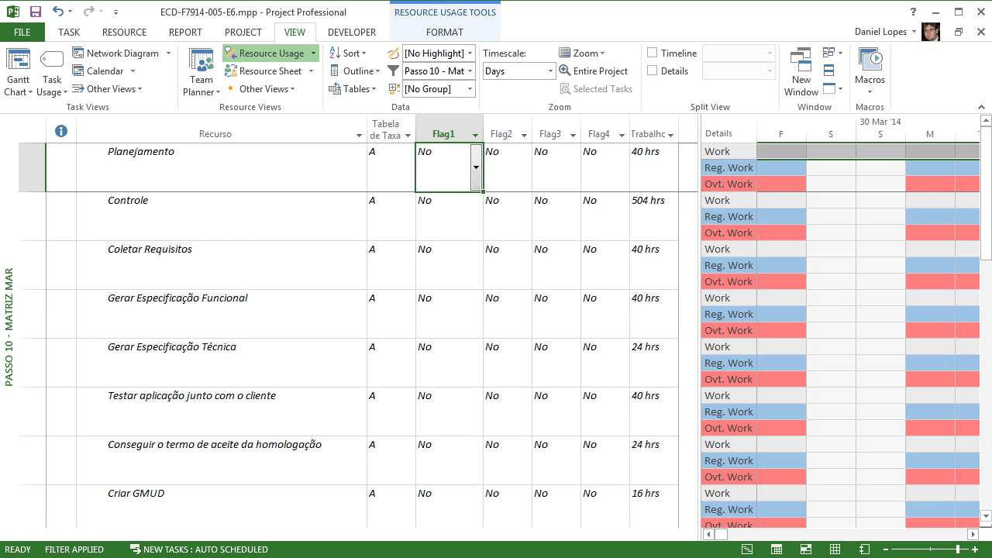
key("Right")
key("Right")
key("Right")
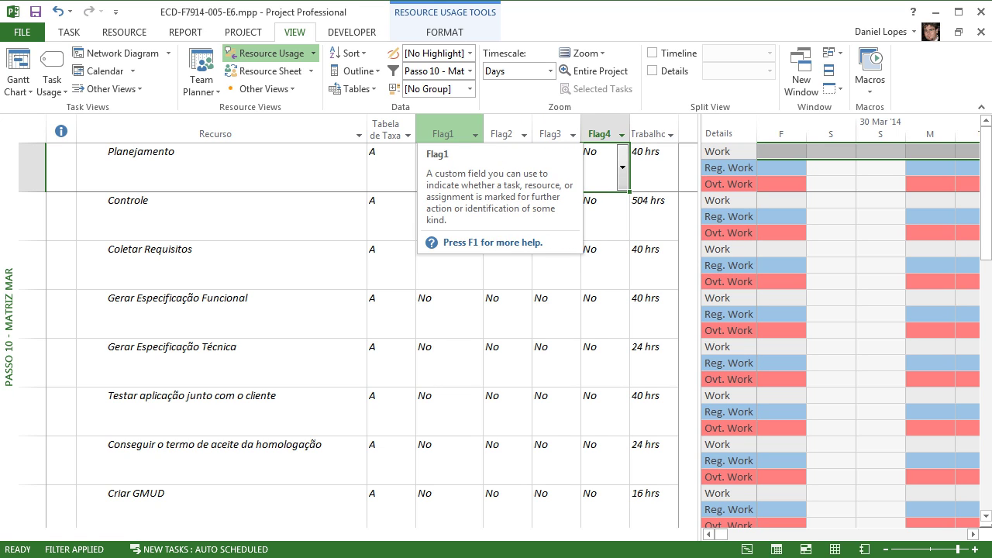
Open the definition of the Passo 10 - Matriz MAR table and give the Flag1 field the title Lider.
left_click(353, 88)
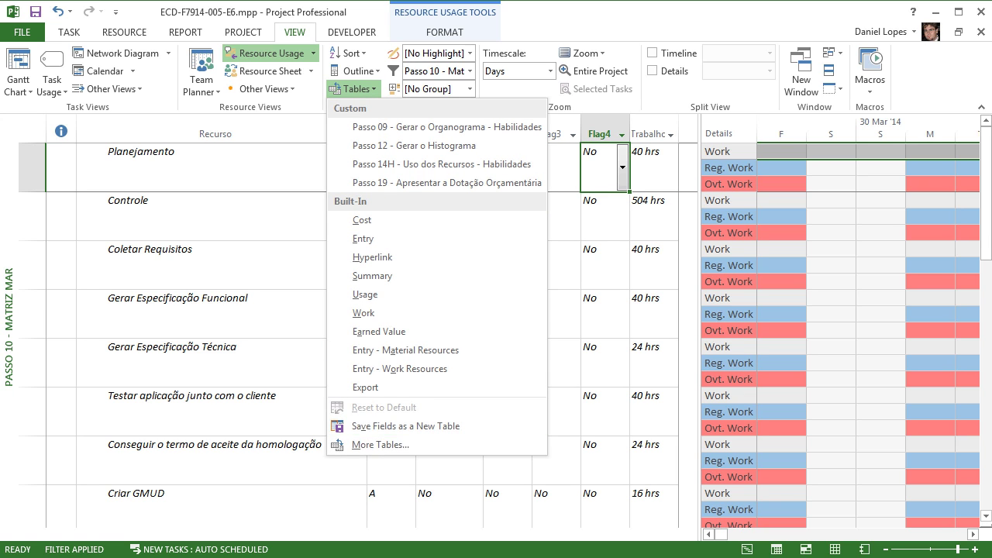
left_click(379, 444)
left_click(607, 255)
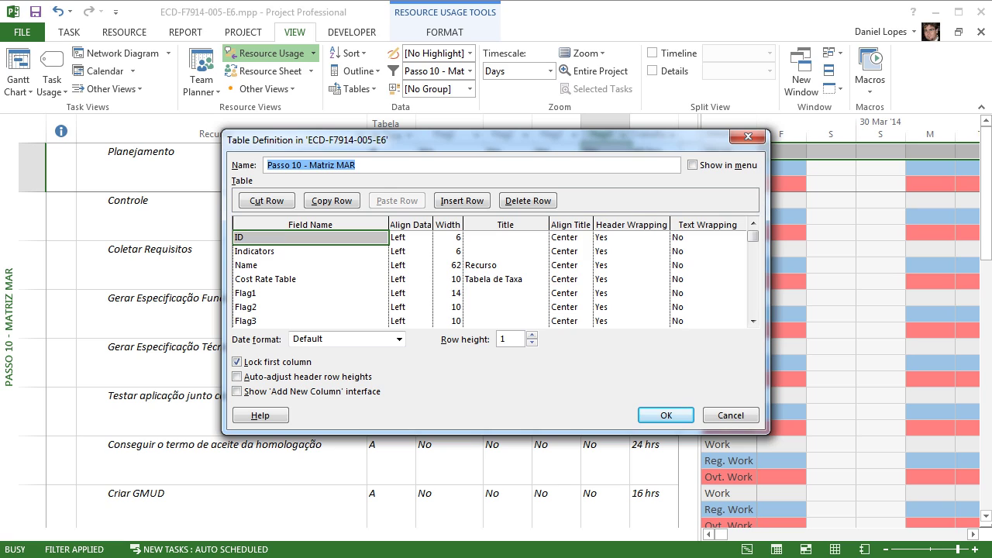
left_click(505, 293)
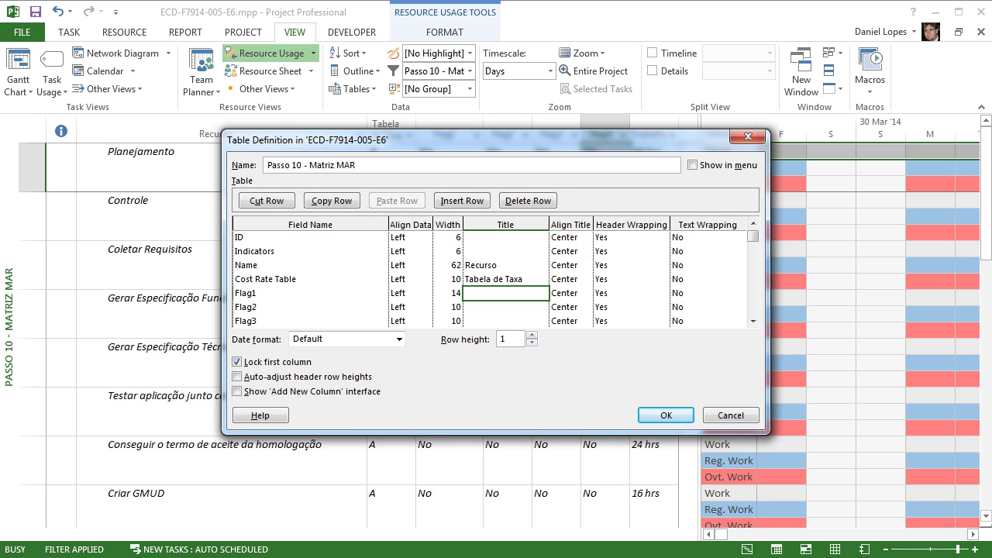
type("Lider")
key("Return")
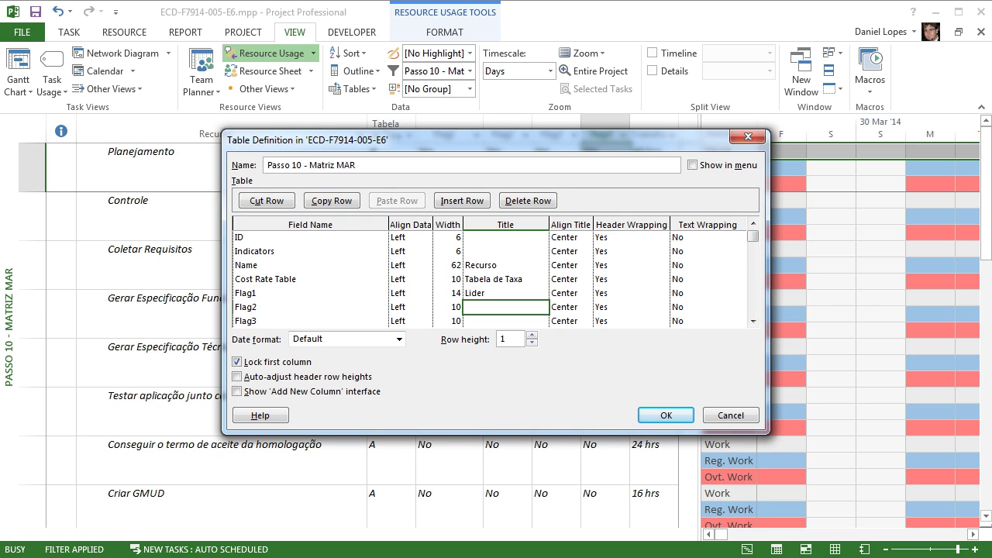
Title the Flag2 field Trabalhador and the Flag3 field Apoio in the table definition.
type("Trabalhador")
key("Return")
type("Apoio")
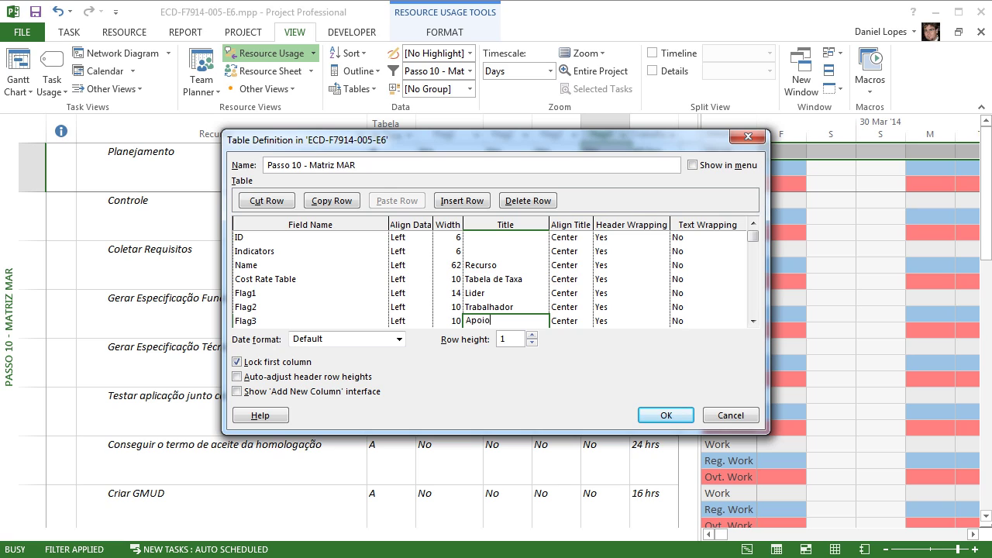
key("Return")
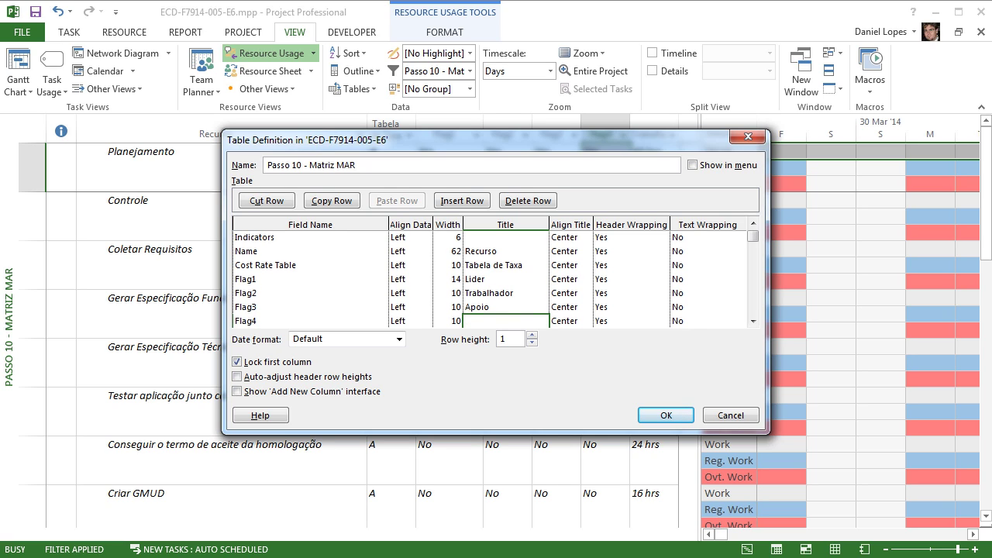
Try to title the Flag4 field Consultor, then save and apply the Passo 10 - Matriz MAR table.
type("Consultor")
left_click(754, 321)
left_click(753, 321)
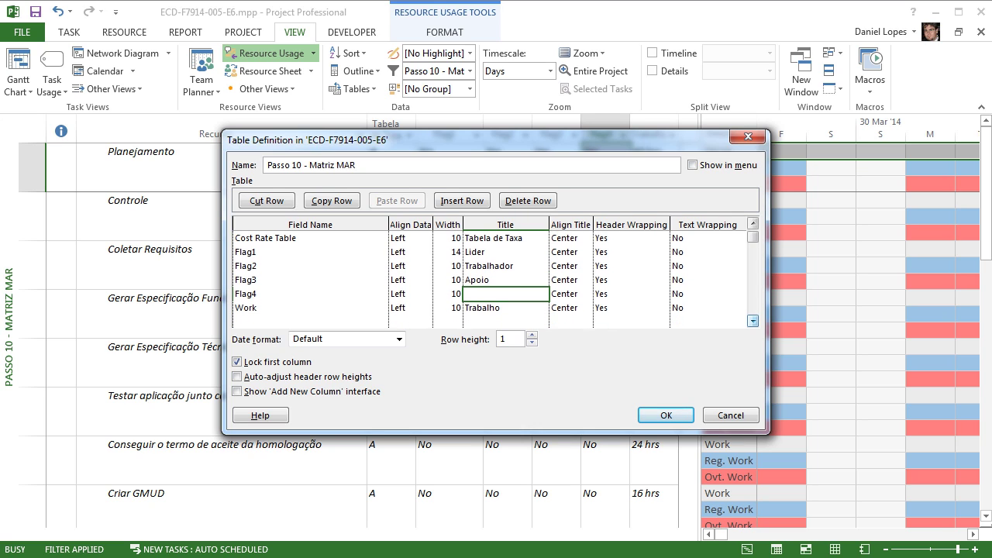
left_click(666, 415)
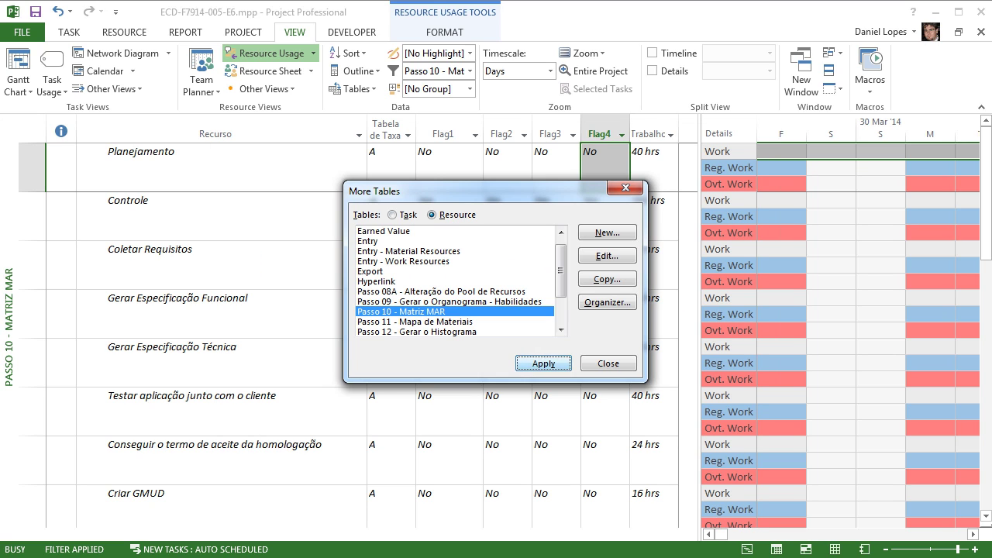
left_click(543, 363)
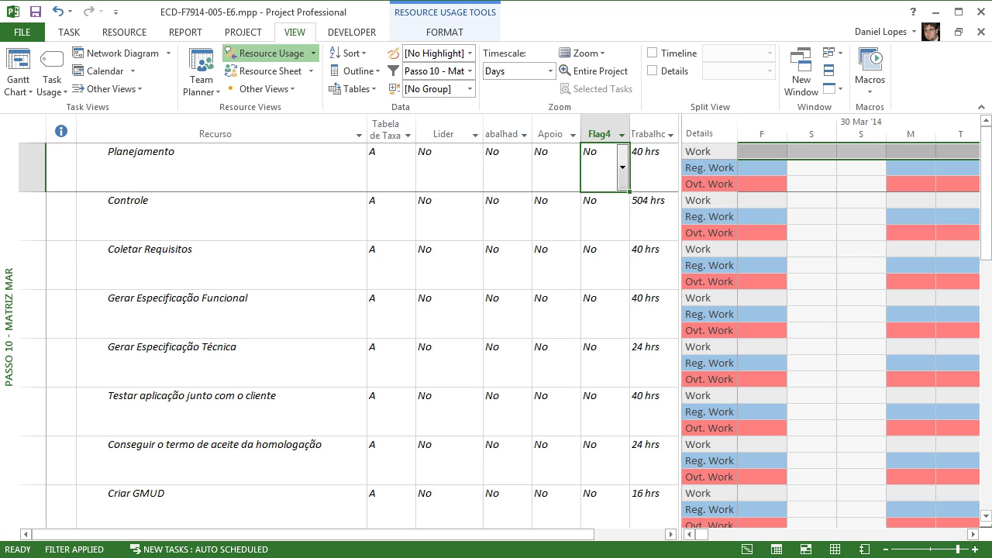
Examine the Tabela de Taxa column and open the definition of the Passo 10 - Matriz MAR filter.
left_click(386, 216)
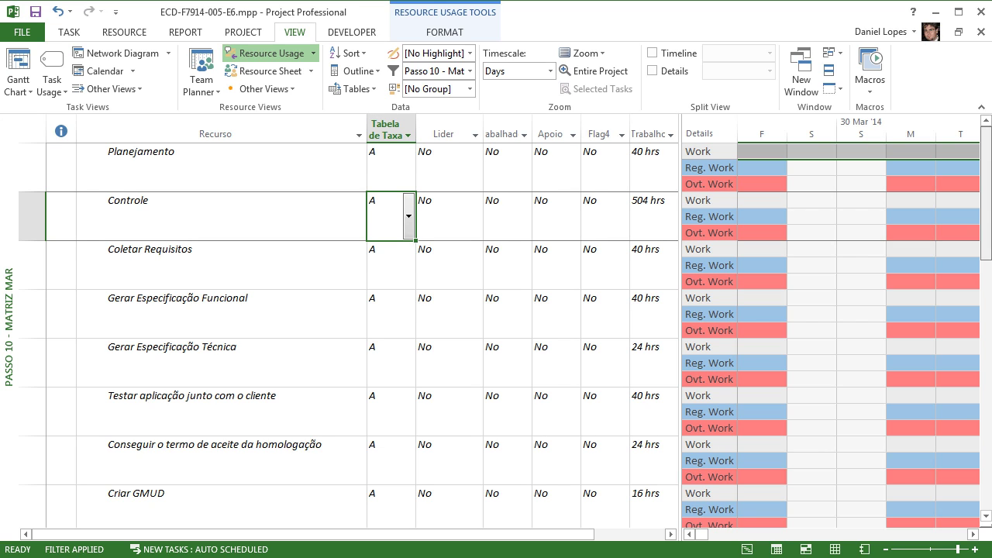
scroll(985, 194, "down", 3)
scroll(985, 194, "up", 3)
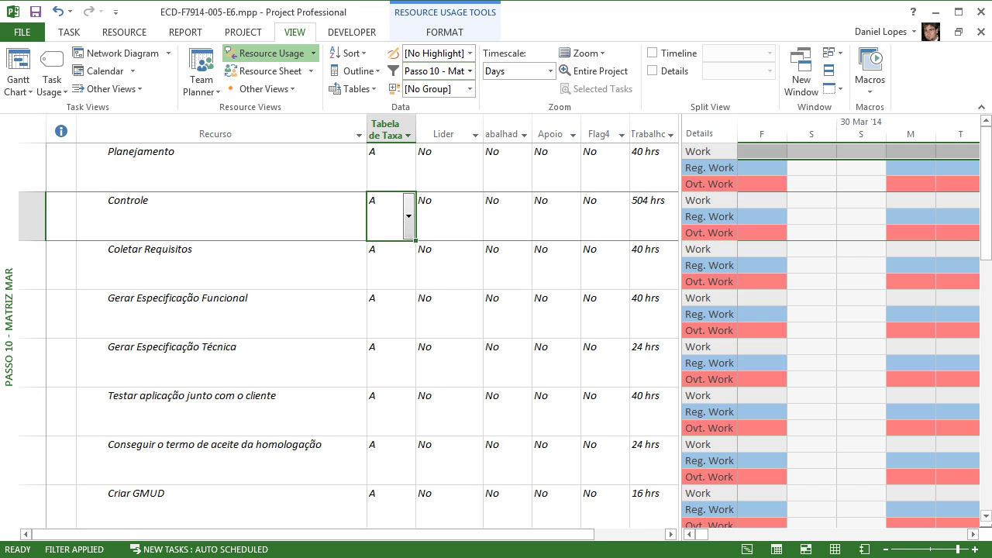
left_click(470, 71)
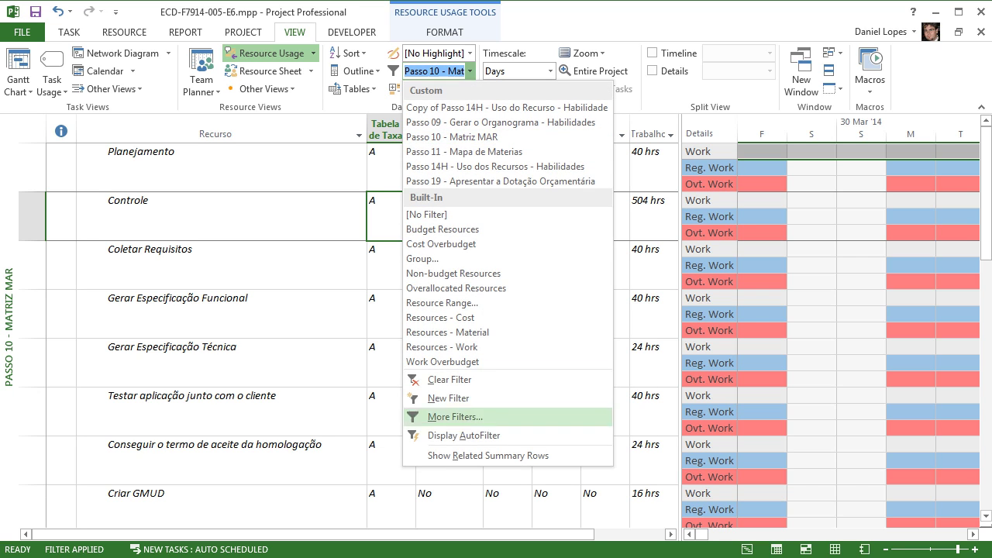
left_click(455, 416)
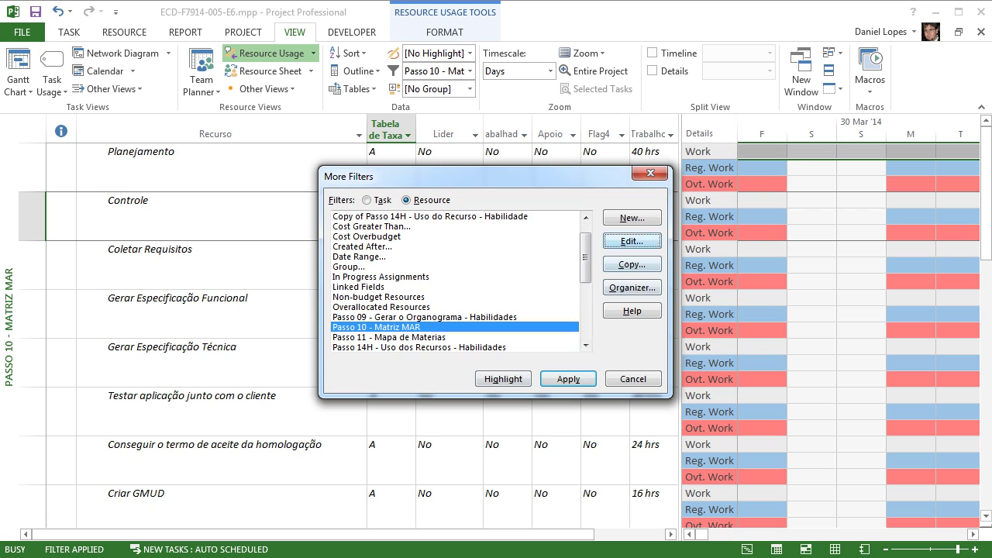
left_click(632, 241)
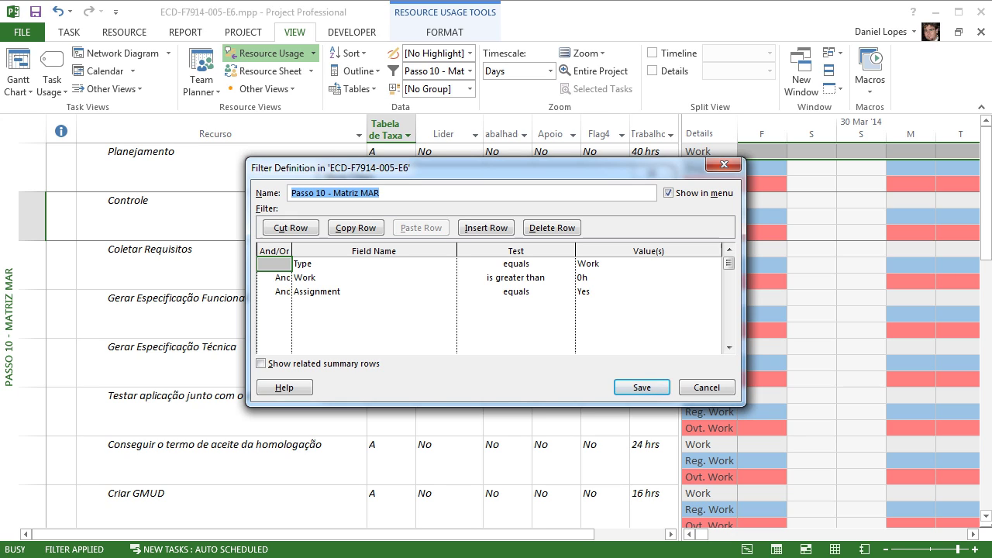
Delete the Work and Assignment conditions from the Passo 10 - Matriz MAR filter, then save and apply it.
left_click(371, 291)
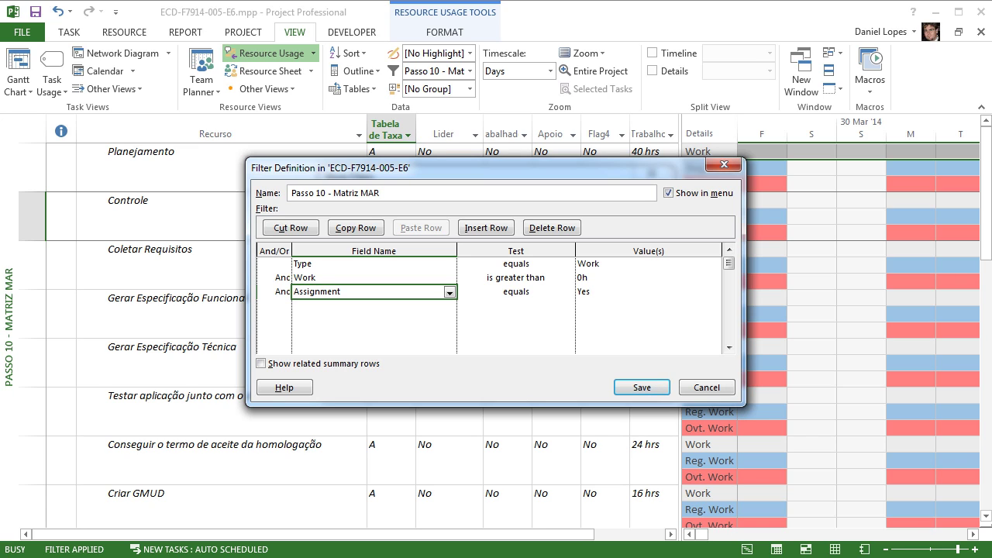
left_click(271, 277)
left_click(371, 277)
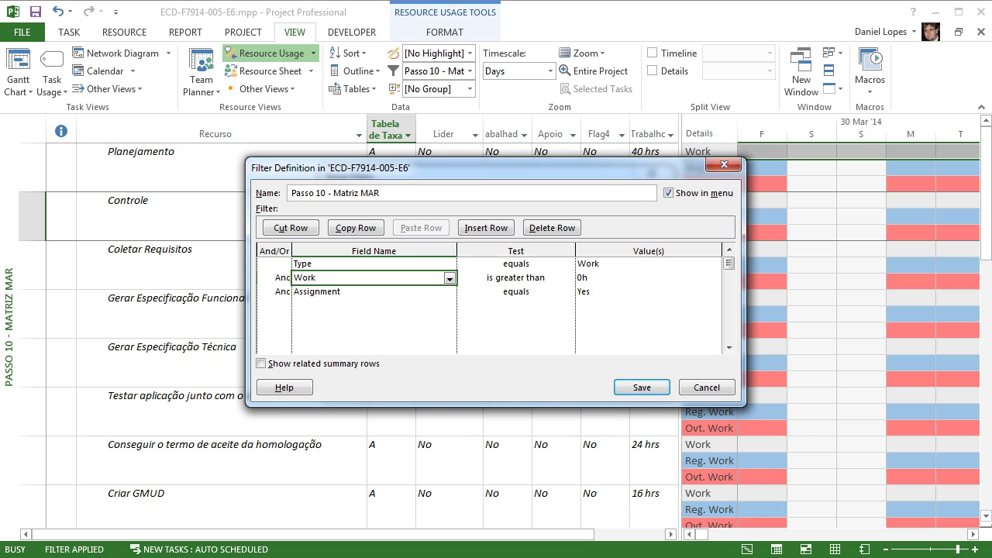
left_click(271, 277)
left_click(285, 279)
key("Return")
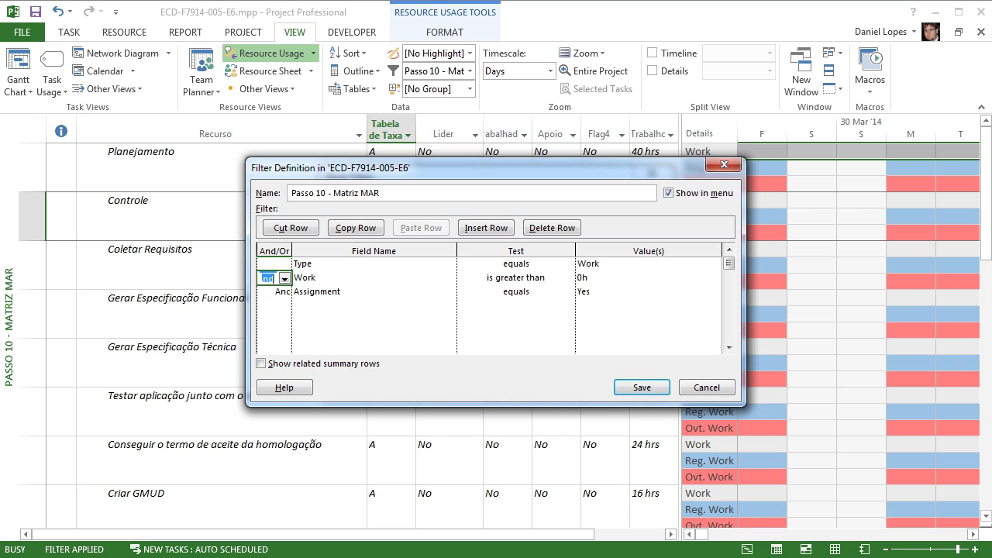
left_click(552, 228)
left_click(552, 227)
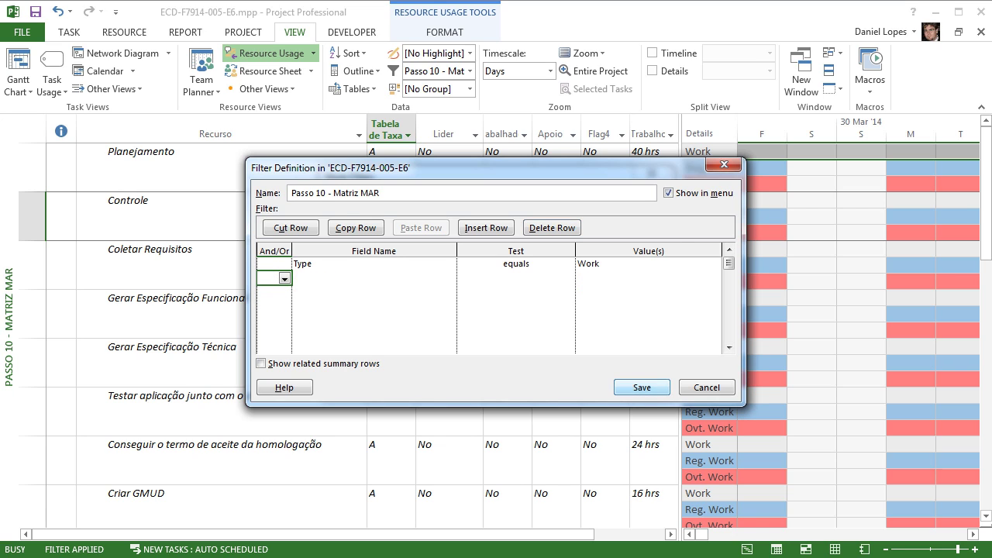
left_click(641, 387)
left_click(566, 379)
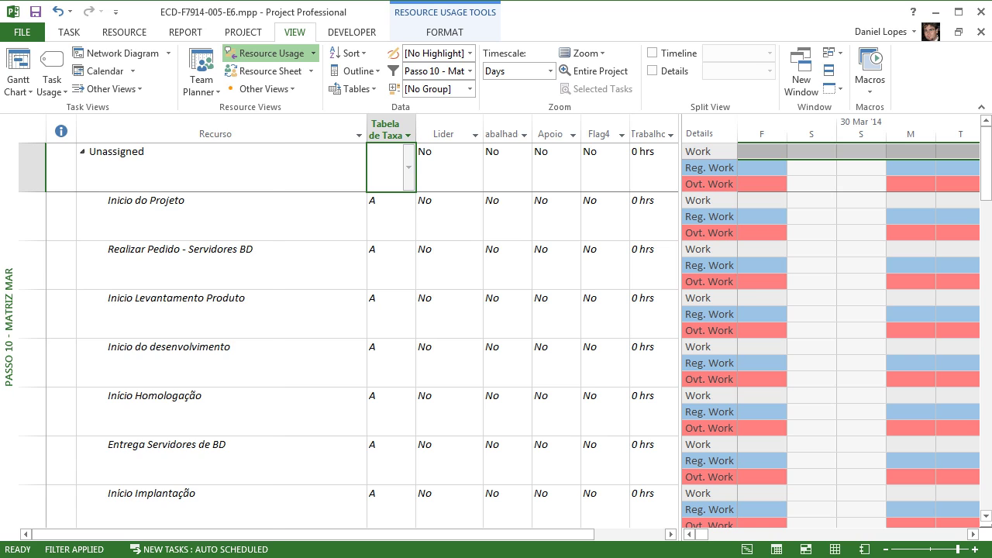
Check which table, group and filter the Passo 10 - Matriz MAR view definition uses, and reapply the view.
right_click(9, 325)
scroll(140, 542, "down", 6)
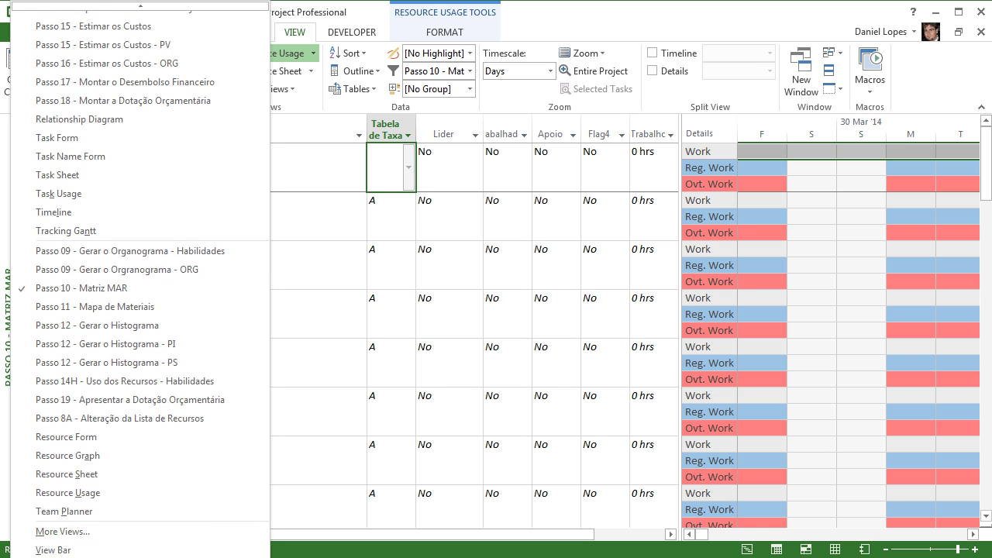
left_click(62, 532)
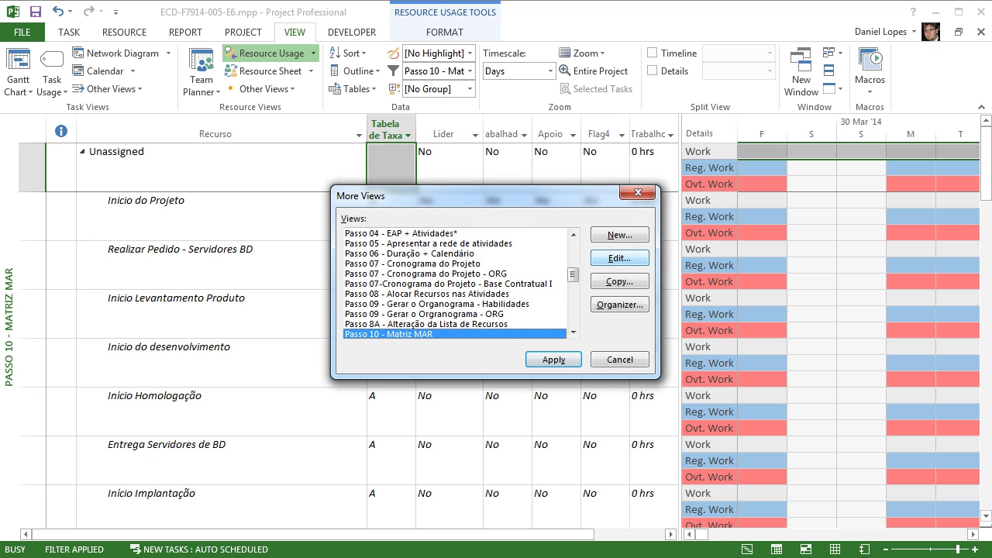
left_click(619, 258)
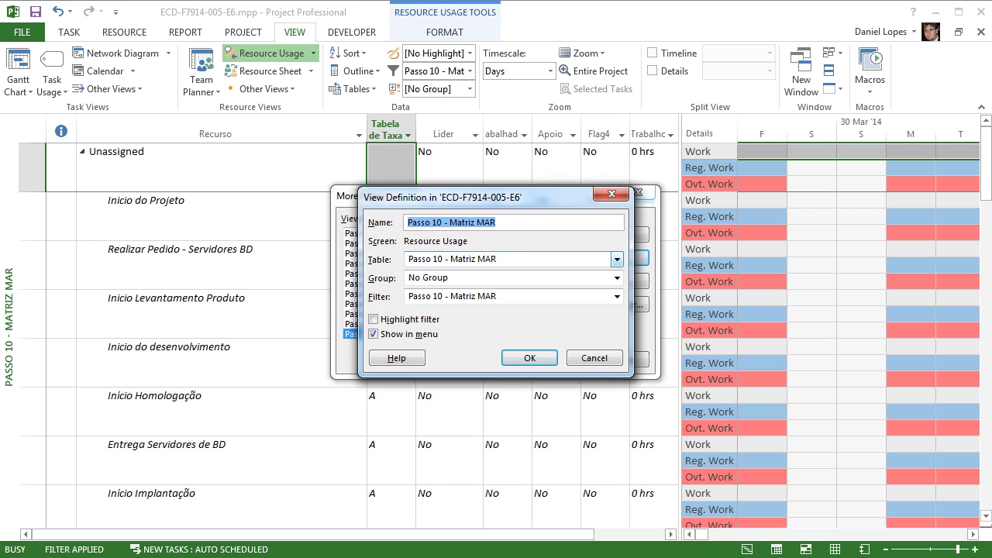
key("Return")
key("Return")
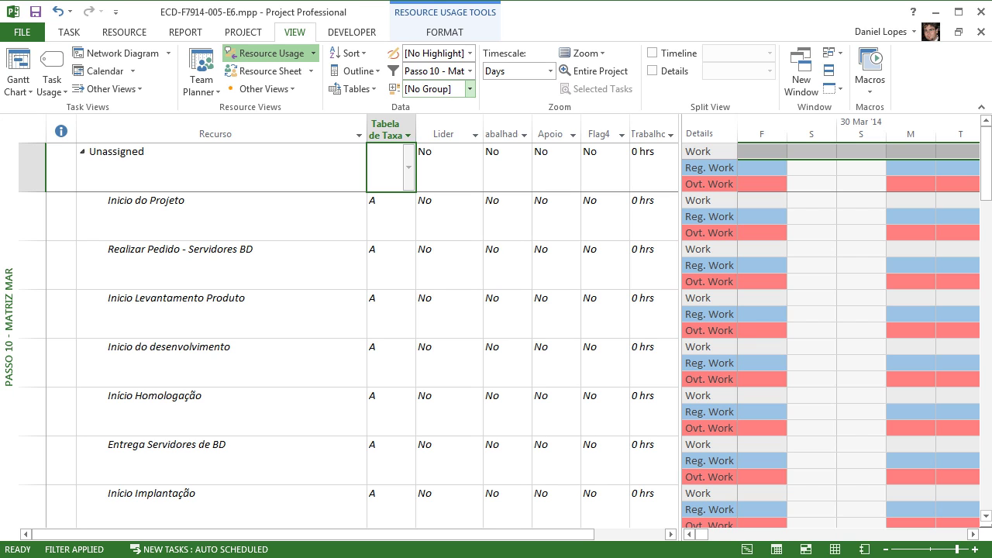
Undo the last application of the Passo 10 - Matriz MAR filter.
left_click(469, 71)
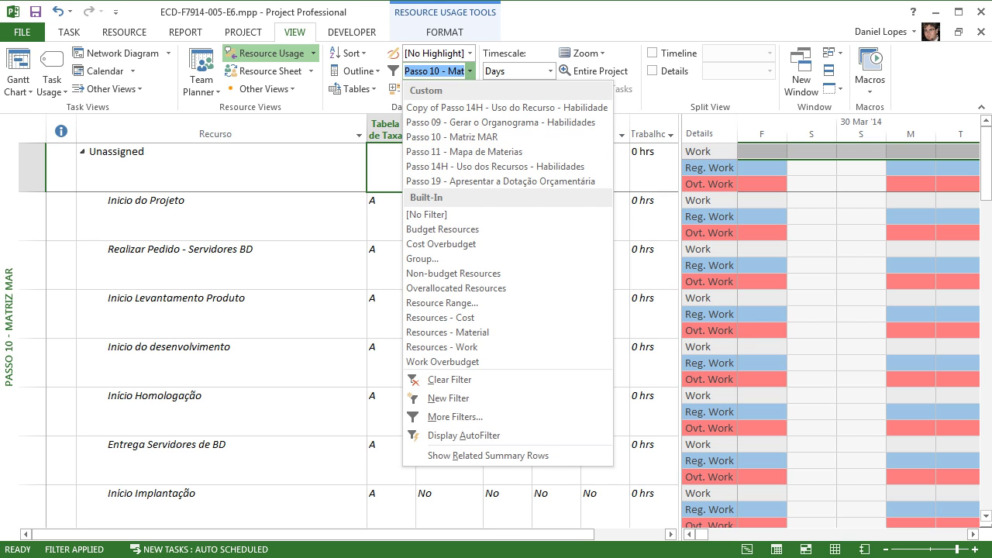
left_click(469, 70)
left_click(58, 12)
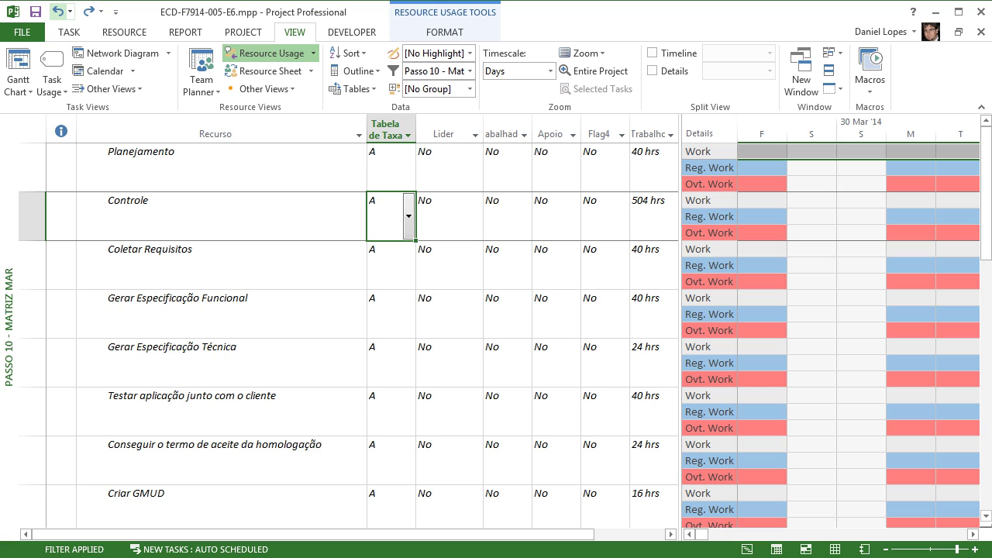
Check the conditions remaining in the Passo 10 - Matriz MAR filter definition and close it without changes.
left_click(470, 71)
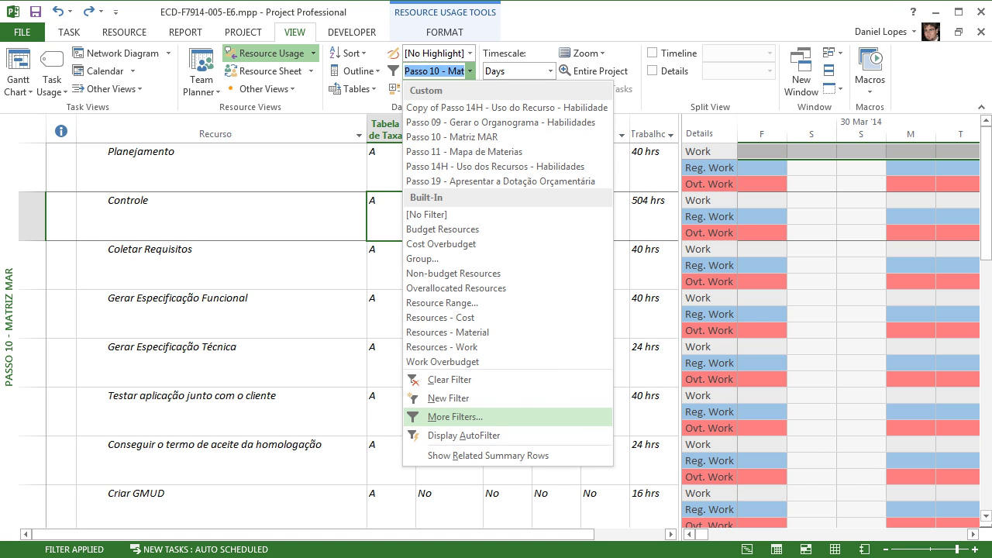
left_click(454, 416)
left_click(632, 240)
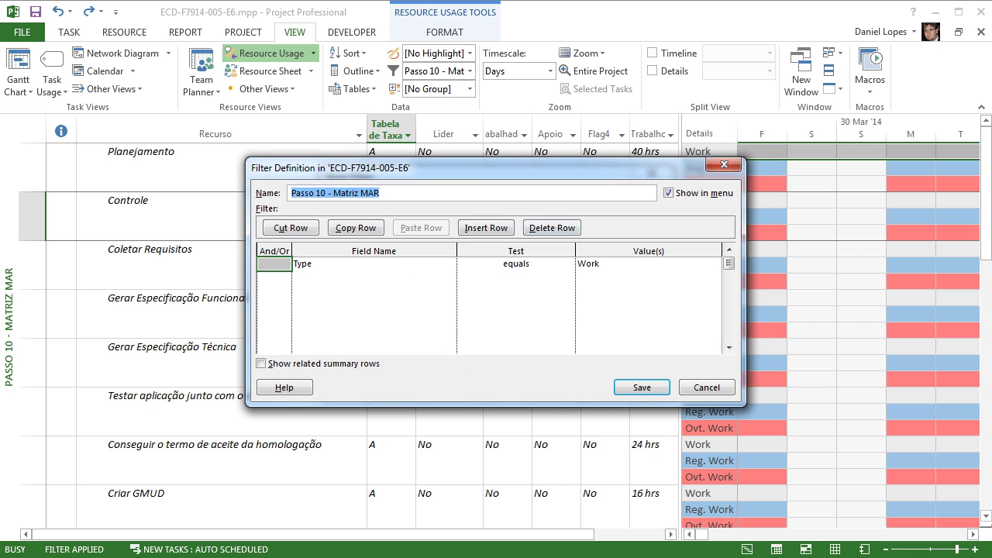
key("Escape")
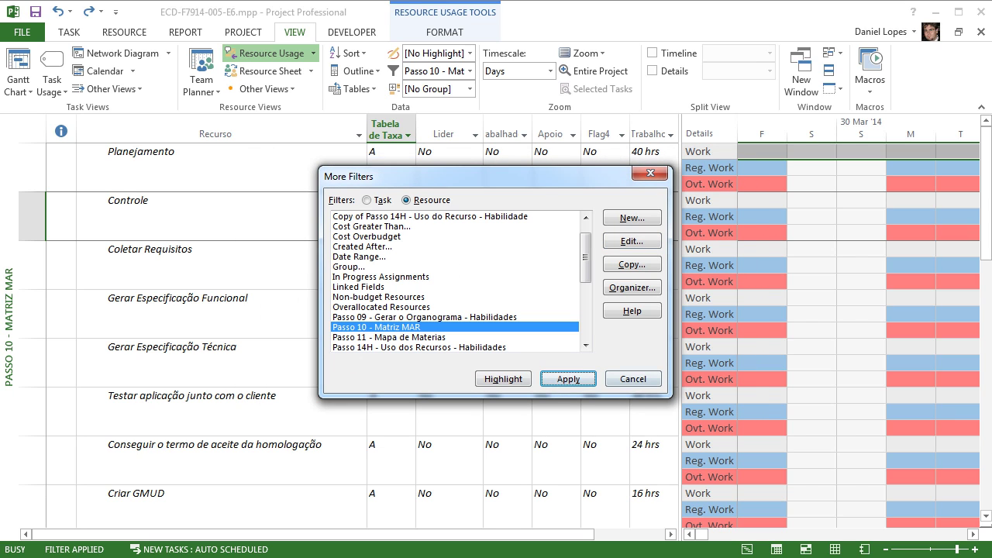
left_click(634, 379)
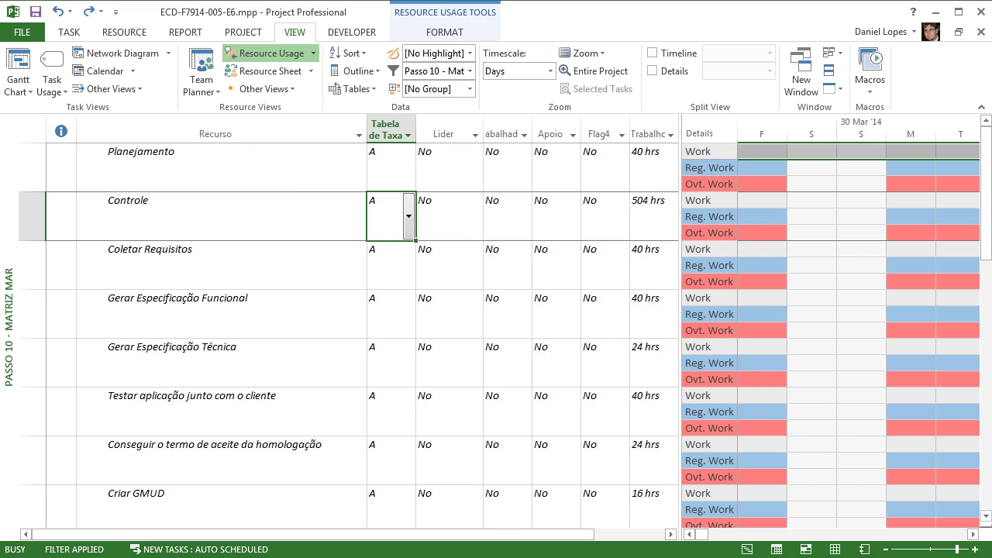
Undo the last action and open the Passo 10 - Matriz MAR resource filter definition for editing.
left_click(58, 11)
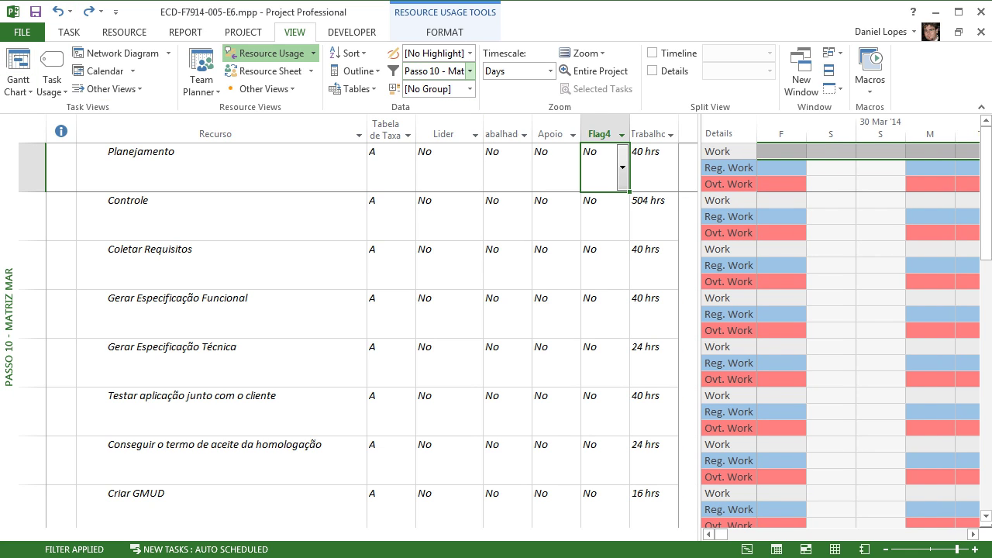
left_click(470, 71)
left_click(455, 401)
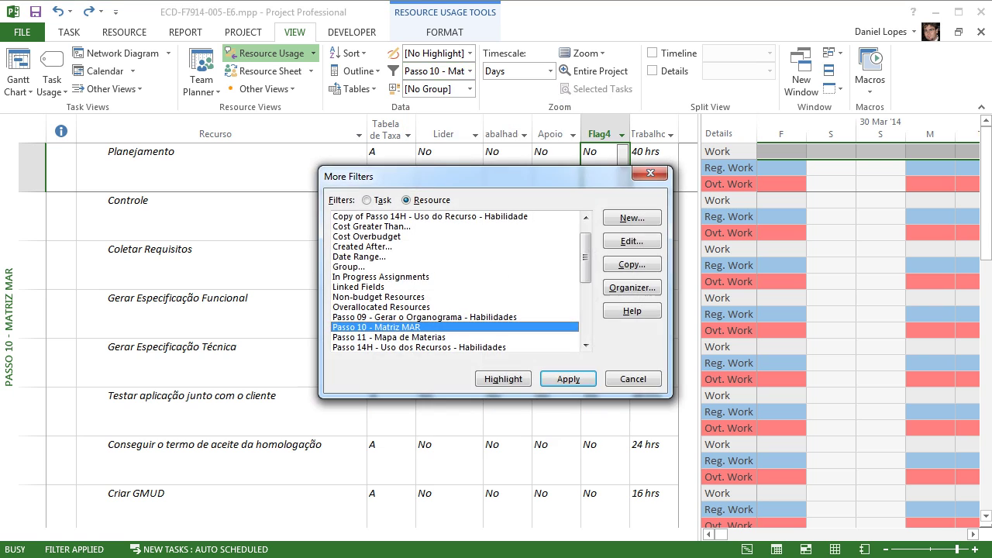
left_click(638, 239)
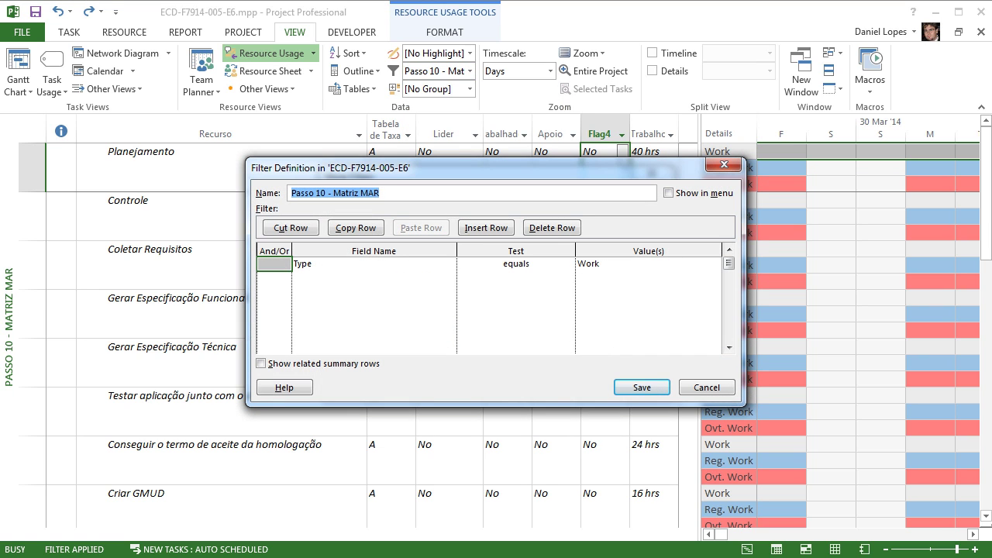
Add an And condition to the Passo 10 - Matriz MAR filter requiring Work is greater than 0.
left_click(274, 277)
left_click(285, 278)
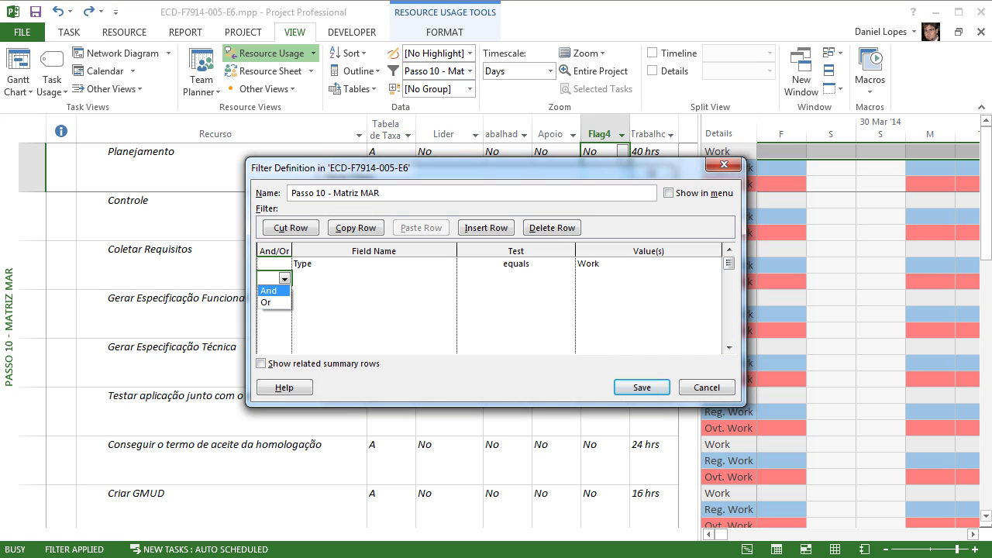
key("Return")
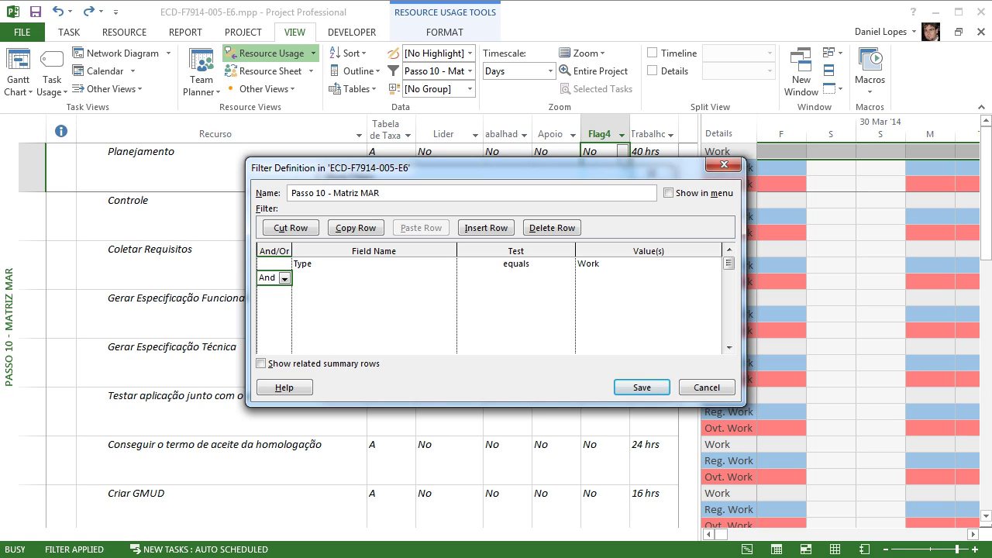
key("Tab")
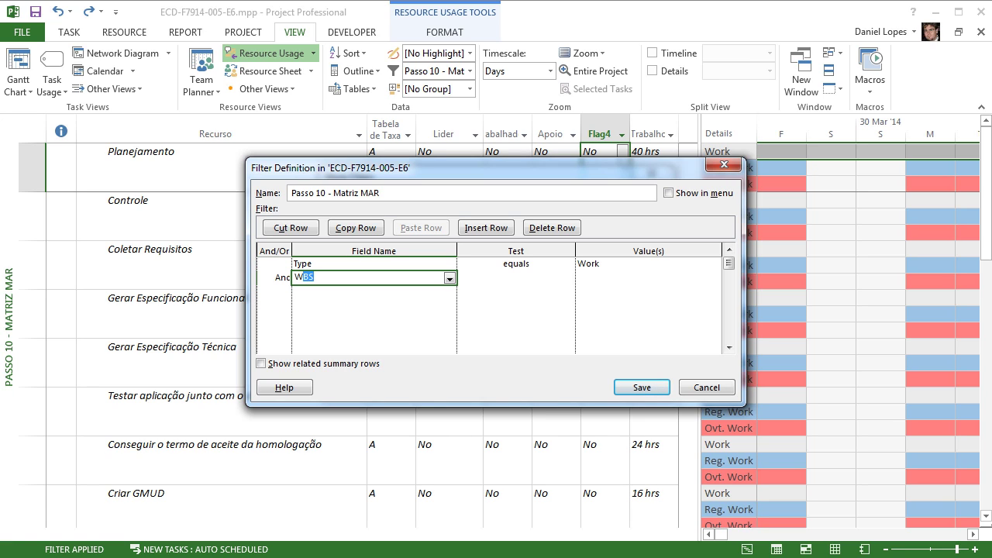
type("ork")
key("Tab")
key("alt+Down")
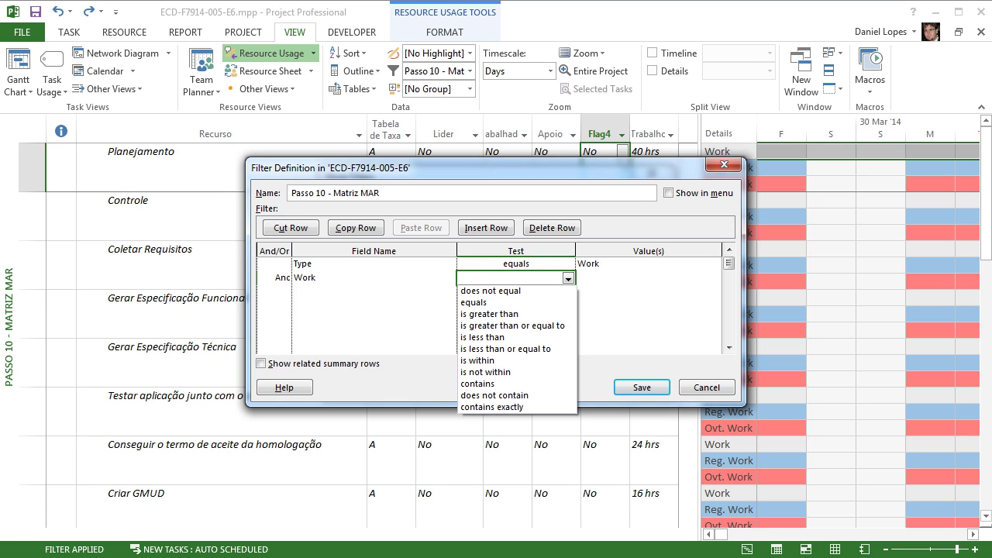
key("Down")
key("Down")
key("Down")
key("Return")
key("Tab")
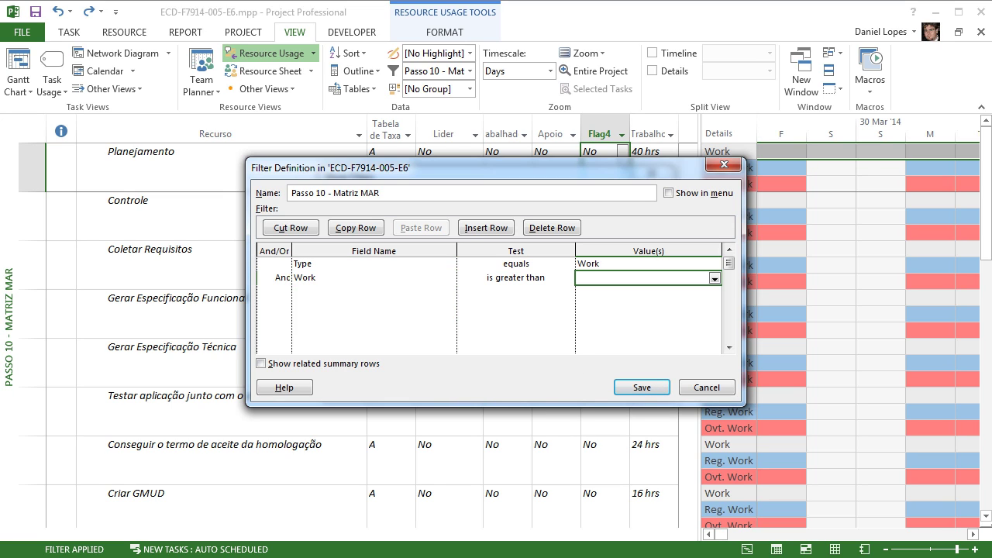
type("0")
left_click(274, 334)
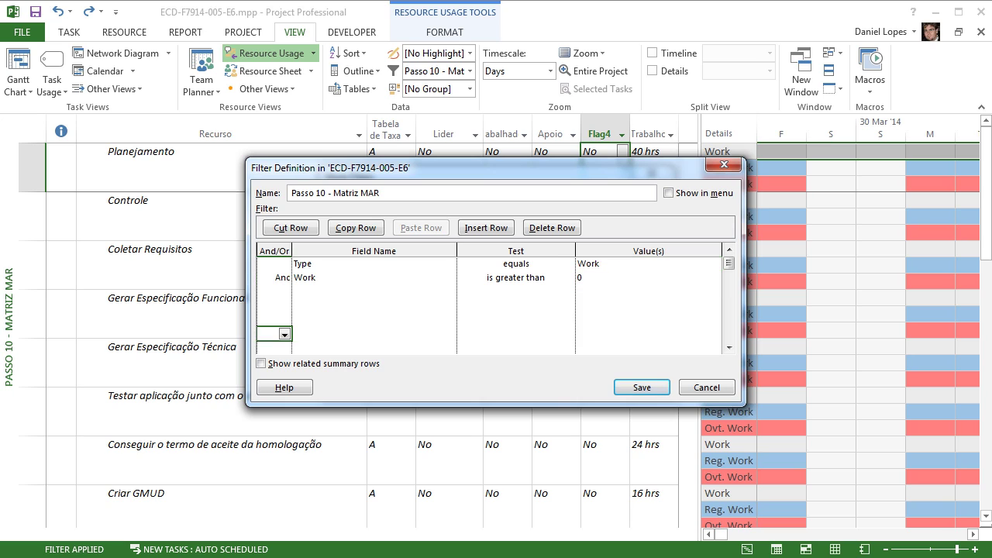
Add a third filter row joined with And and set its field to Assignment Units.
left_click(273, 292)
left_click(285, 293)
key("Return")
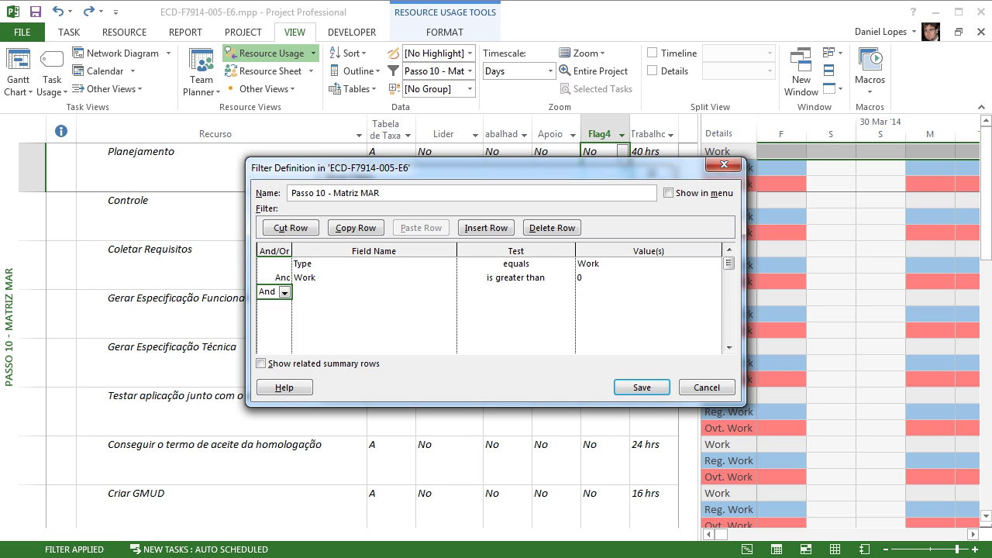
key("Tab")
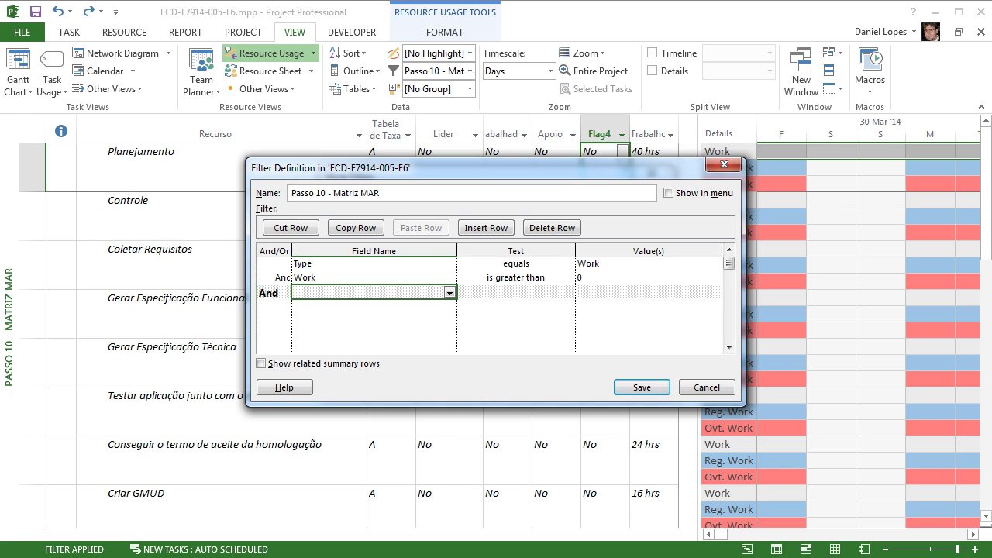
type("Assignment")
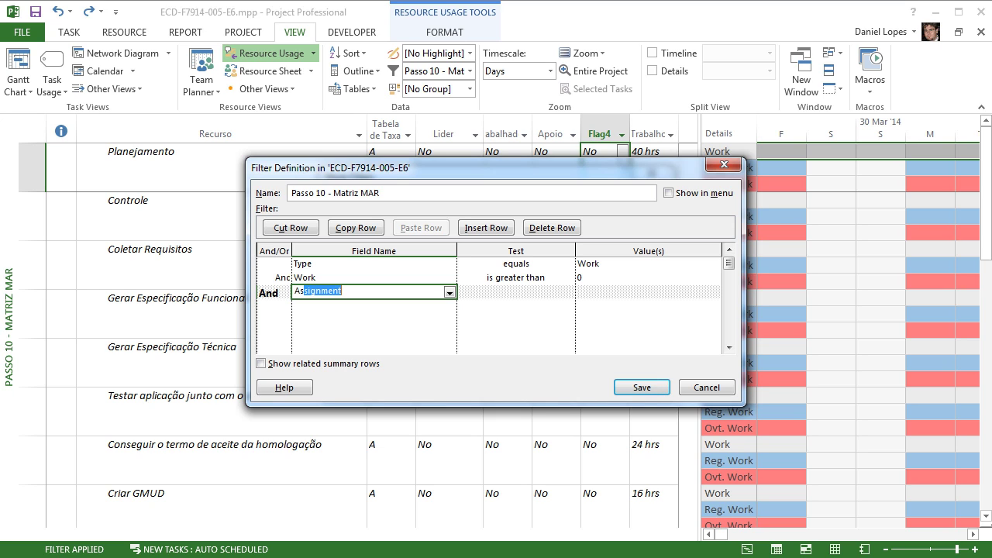
key("alt+Down")
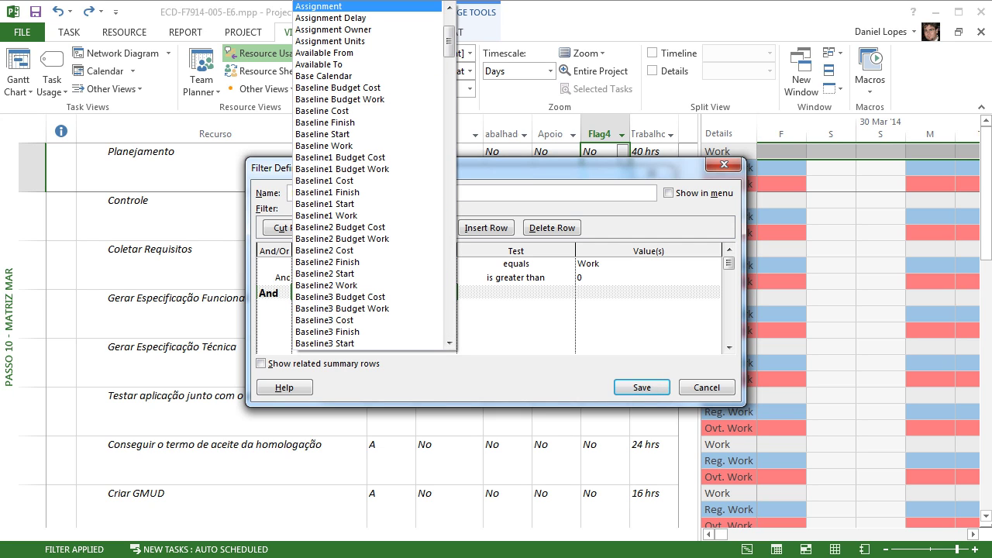
key("Down")
key("Down")
key("Down")
key("Return")
key("Tab")
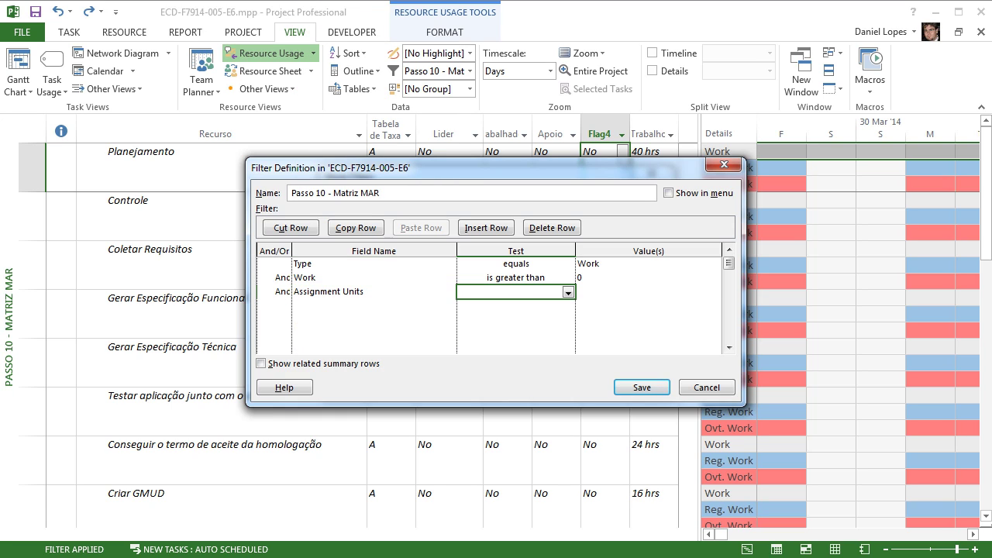
Set the test of the Assignment Units condition to equals.
key("alt+Down")
key("Down")
key("Down")
key("Down")
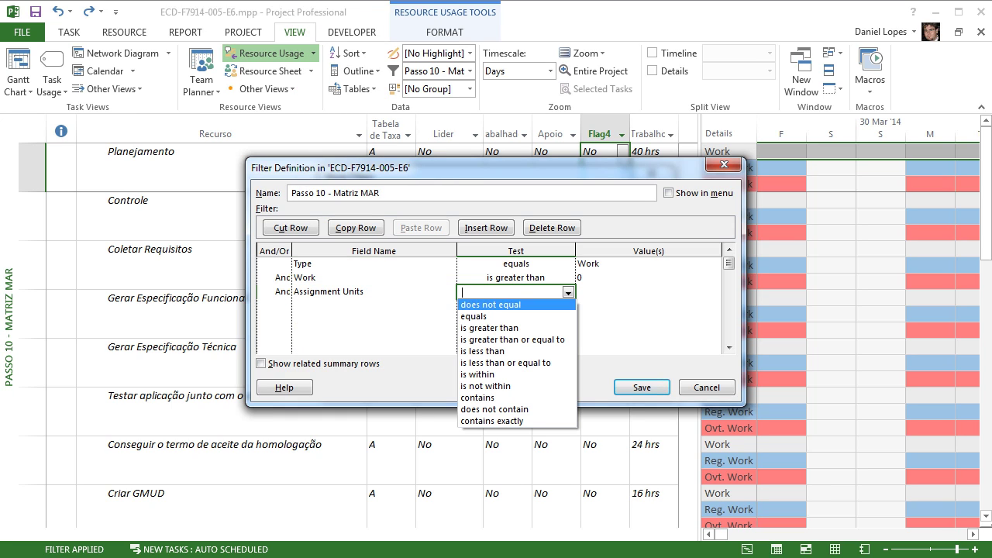
key("Up")
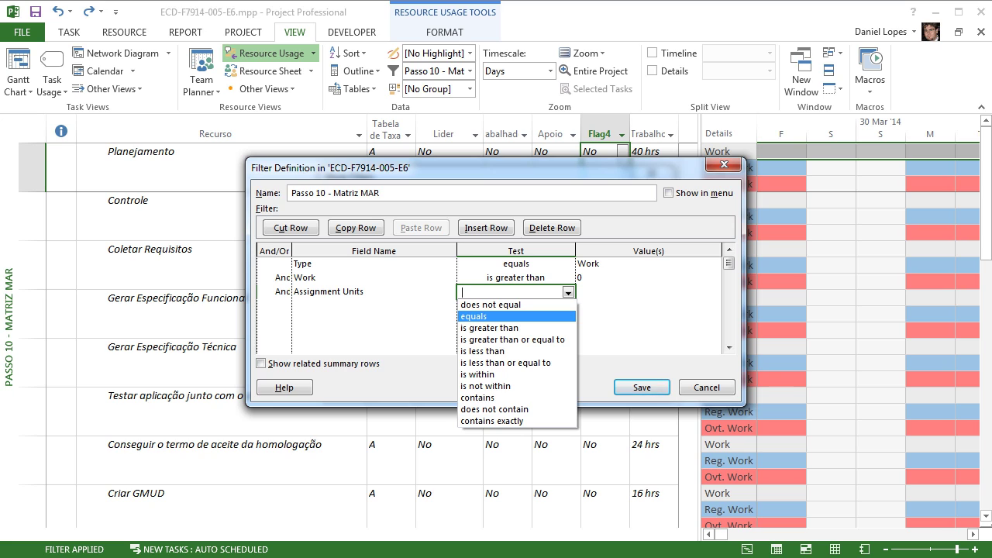
key("Return")
Enter yes as the value of the Assignment Units condition and try to save the filter definition.
key("Tab")
key("alt+Down")
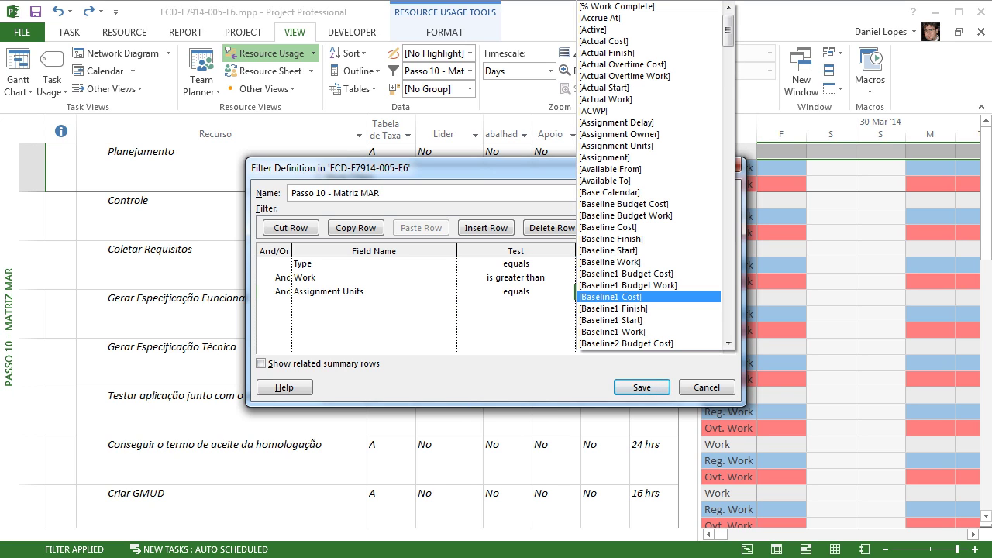
type("vvv")
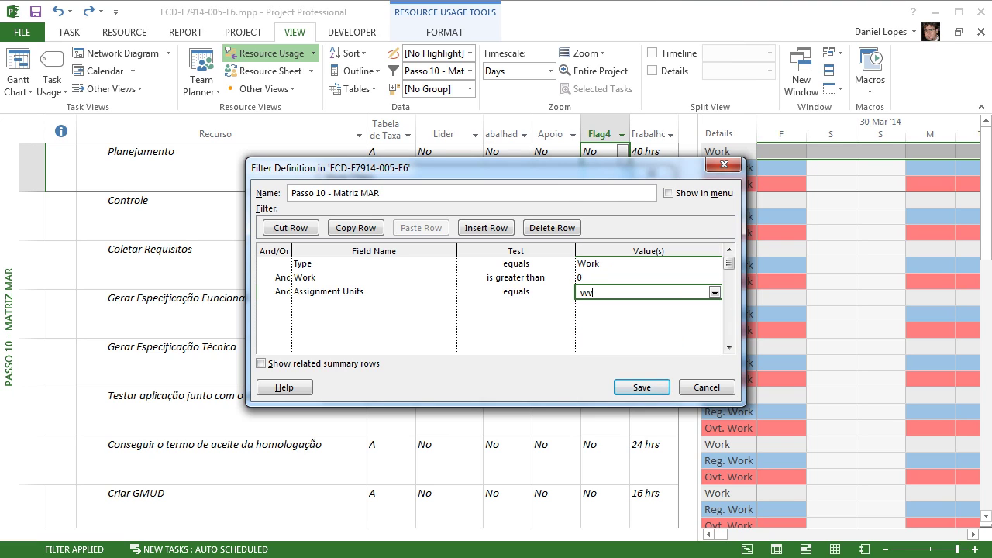
key("BackSpace")
key("BackSpace")
key("BackSpace")
type("v")
key("BackSpace")
type("ve")
type("s")
key("Tab")
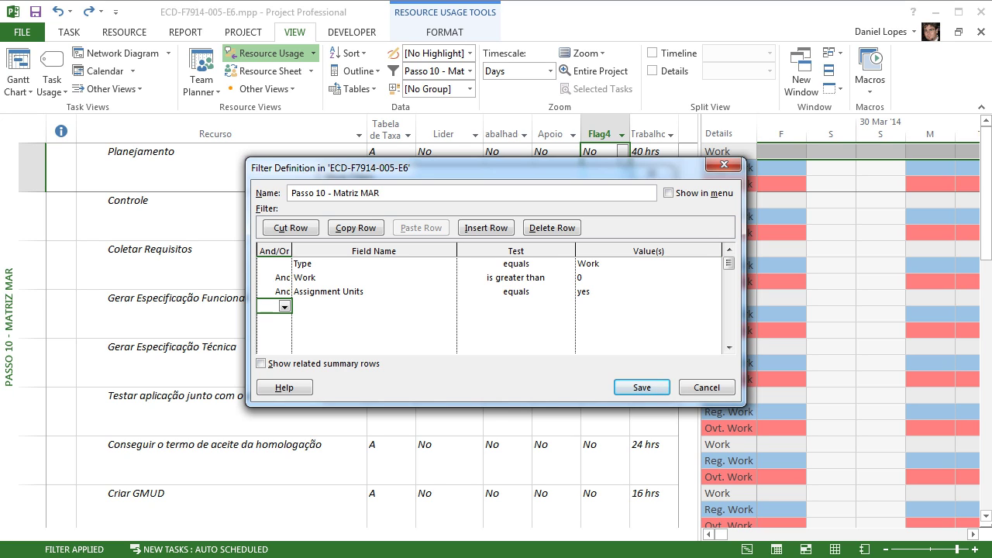
left_click(642, 387)
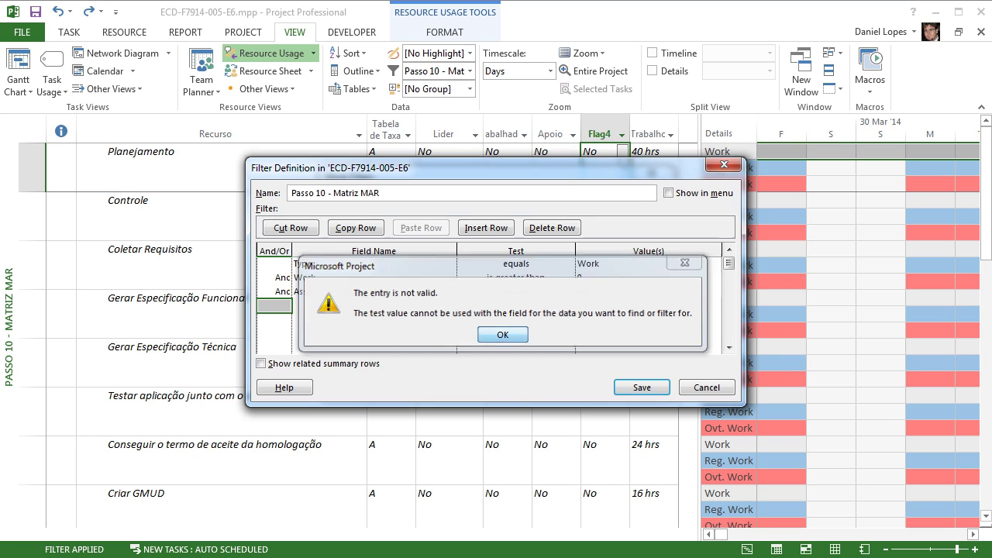
key("Return")
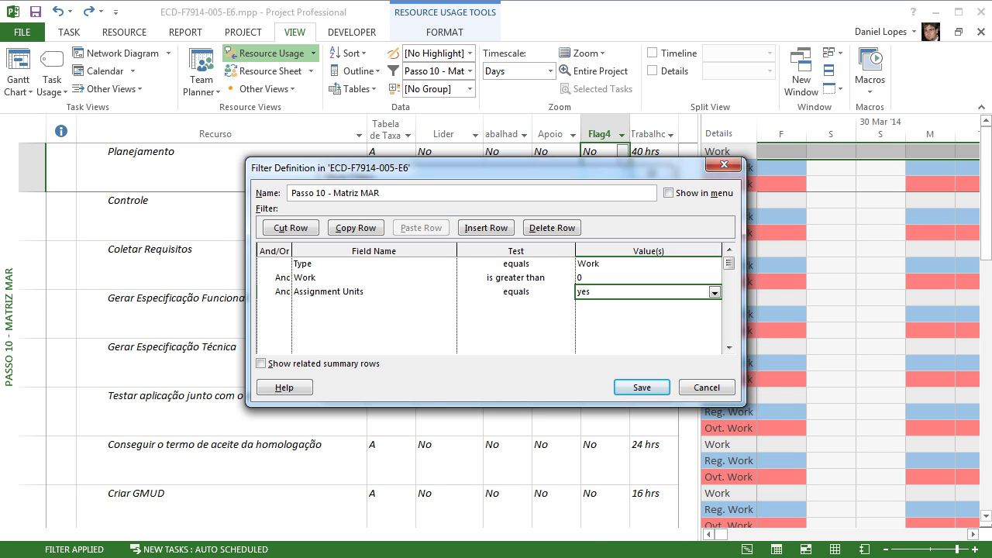
key("Return")
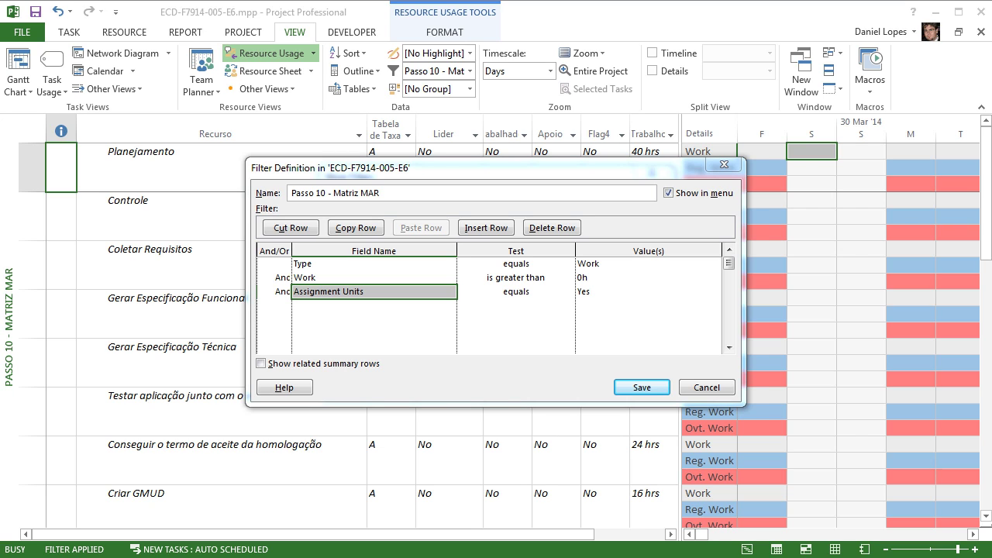
Change the field of the filter's third condition from Assignment Units to Assignment.
left_click(372, 319)
left_click(372, 292)
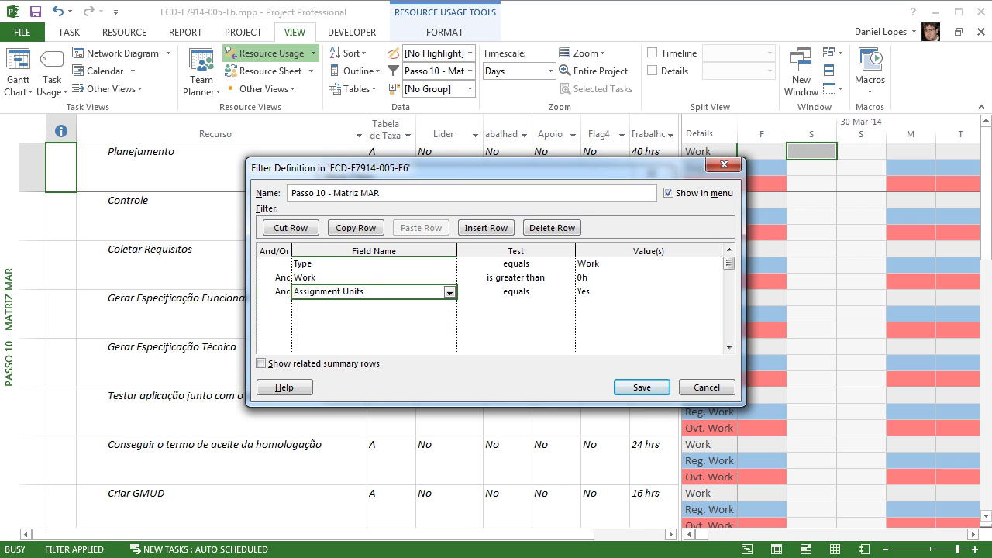
left_click(449, 292)
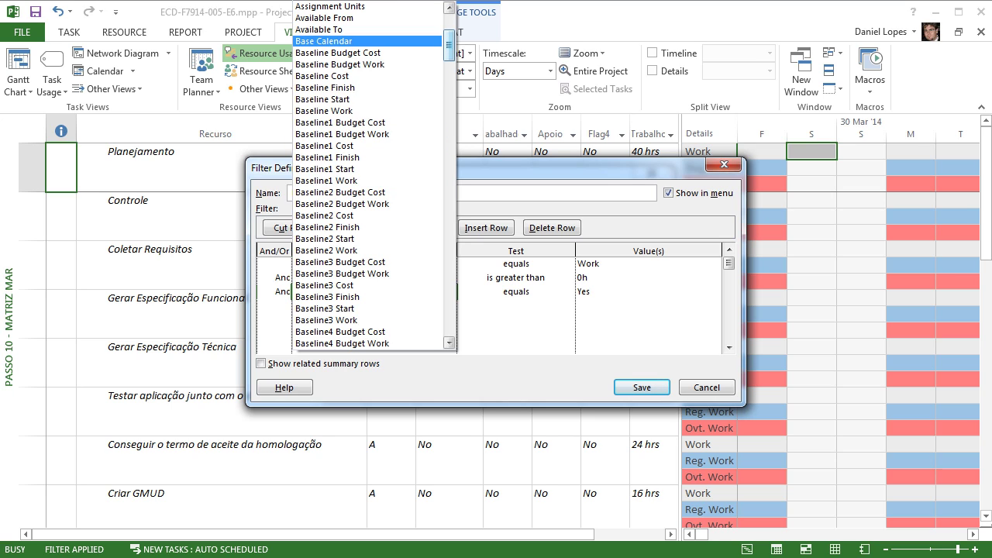
scroll(367, 175, "up", 1)
left_click(318, 6)
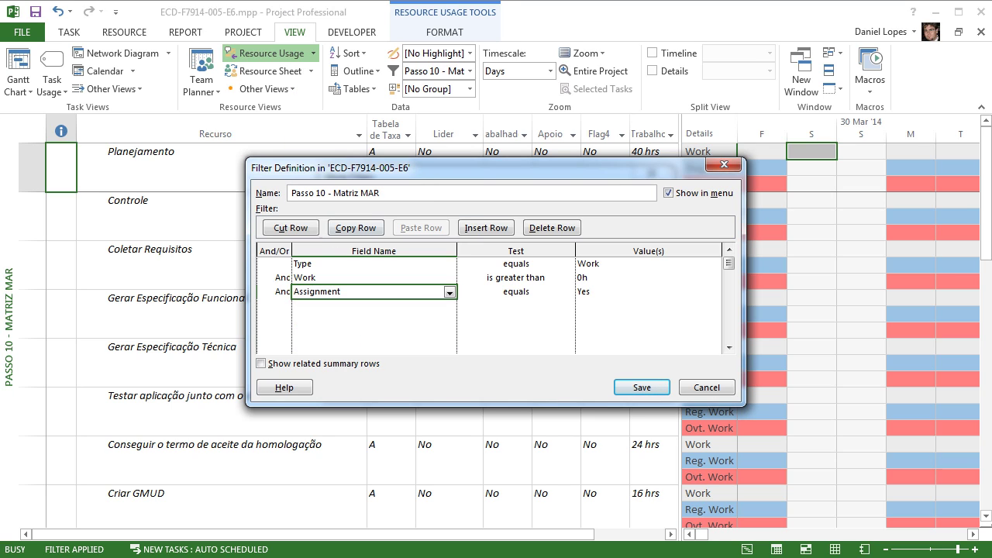
Remove the Assignment equals Yes condition from the Passo 10 - Matriz MAR filter and save the definition.
left_click(372, 333)
left_click(648, 291)
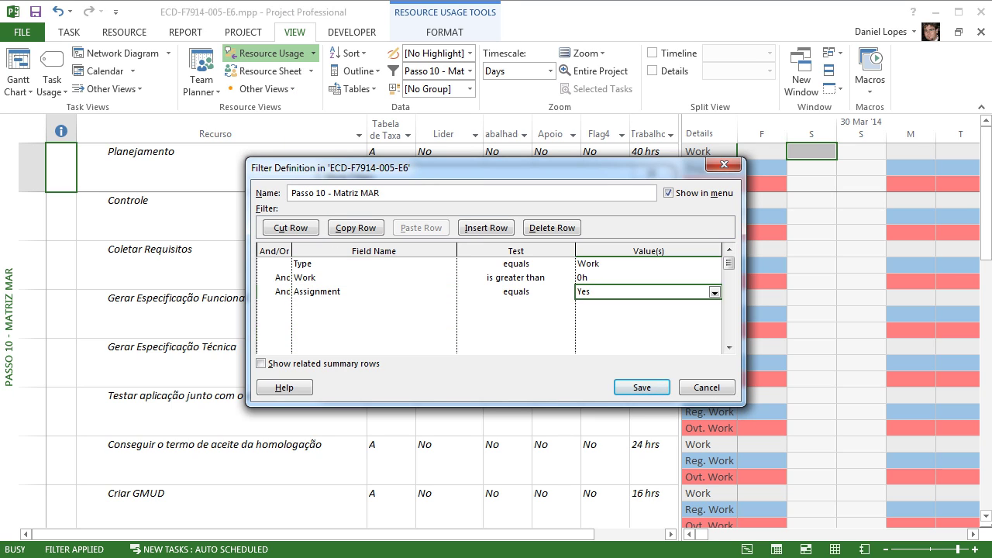
left_click(642, 387)
left_click(632, 241)
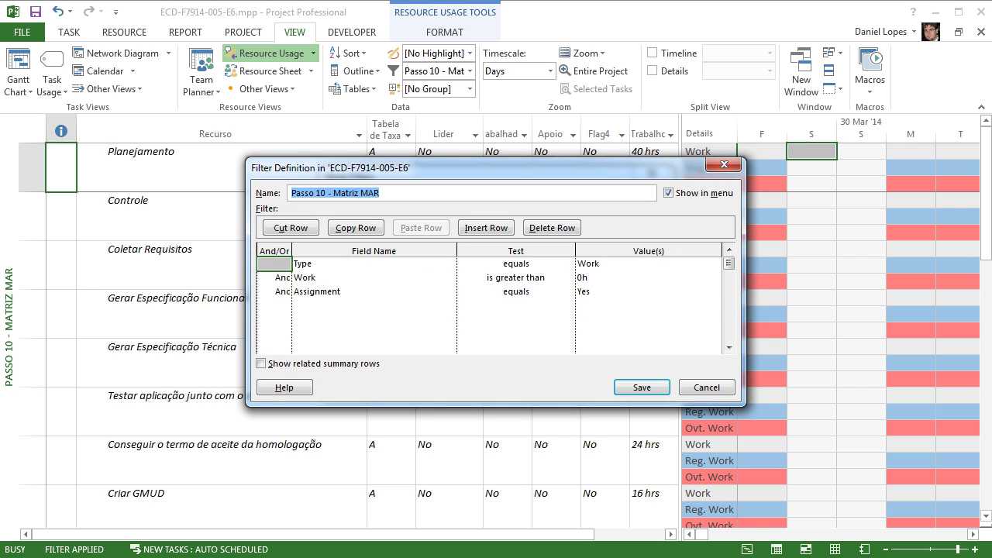
left_click(269, 292)
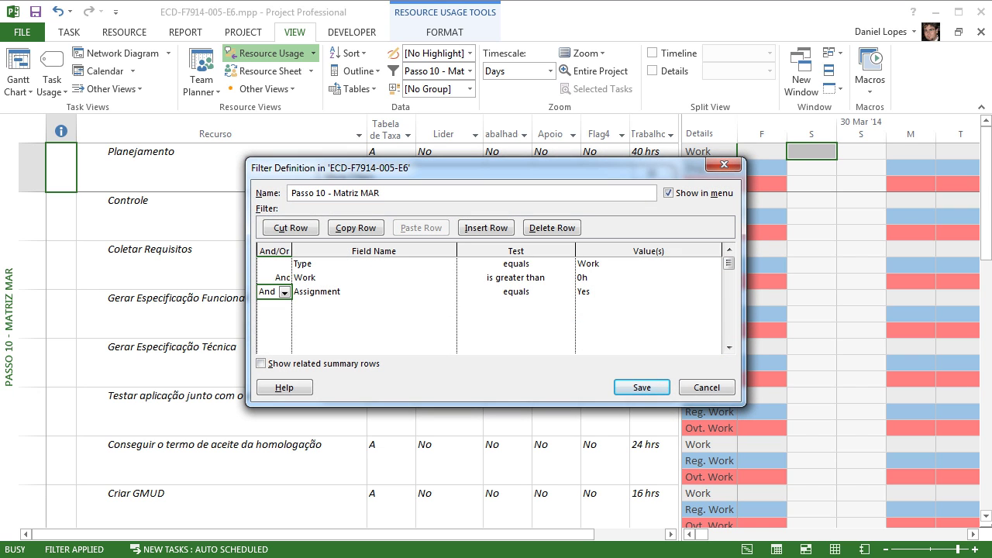
key("Delete")
key("Return")
key("Return")
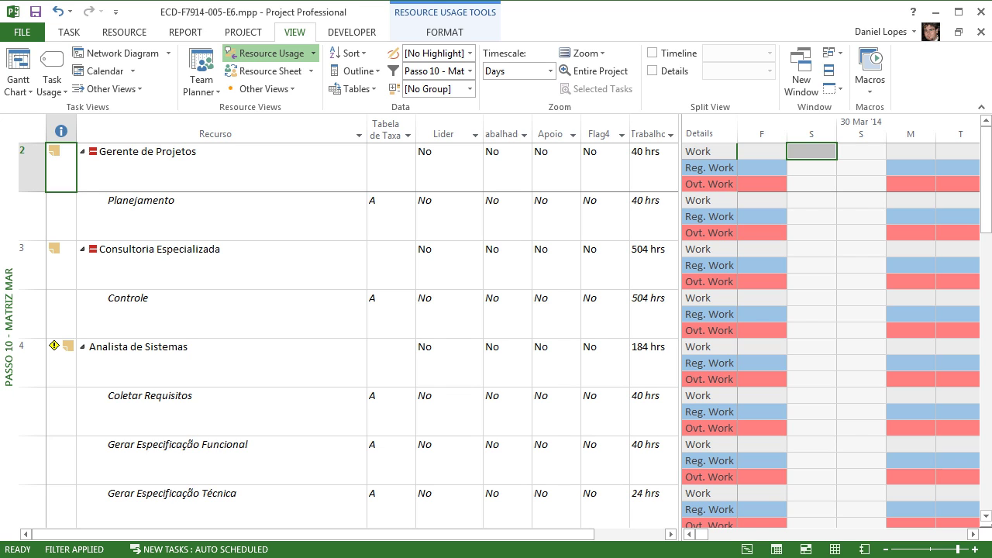
Display the Passo 08 - Alocar Recursos nas Atividades view, and return to the Passo 10 - Matriz MAR view.
right_click(10, 325)
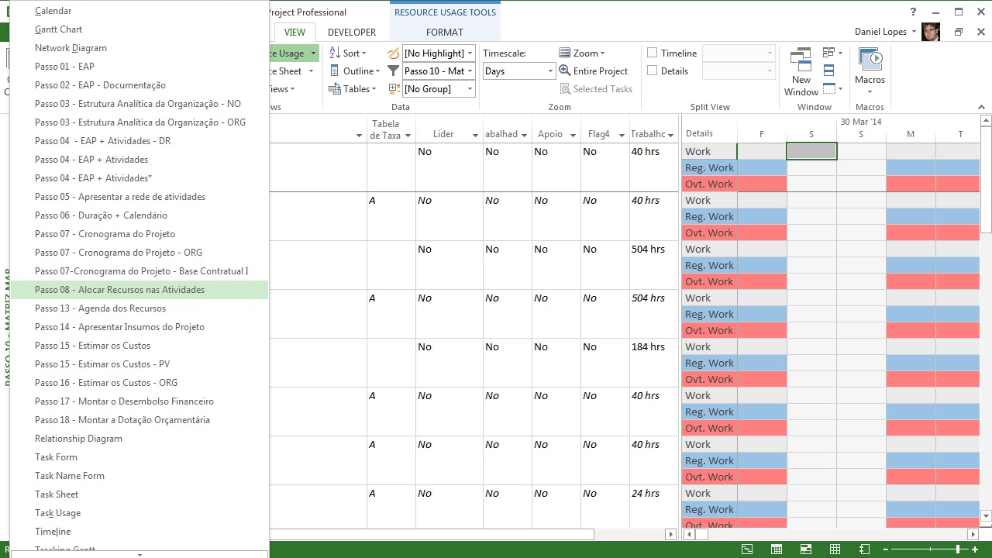
left_click(120, 289)
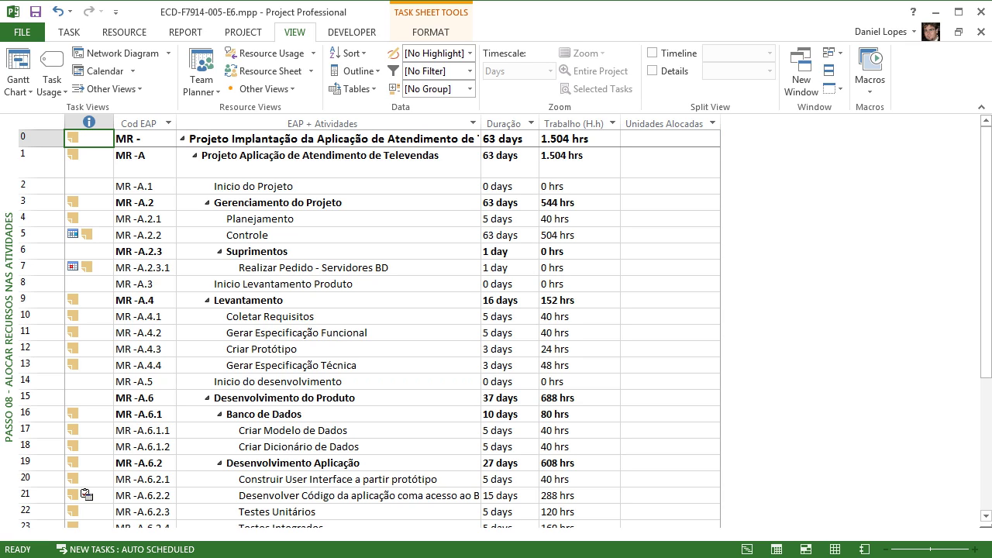
left_click(670, 162)
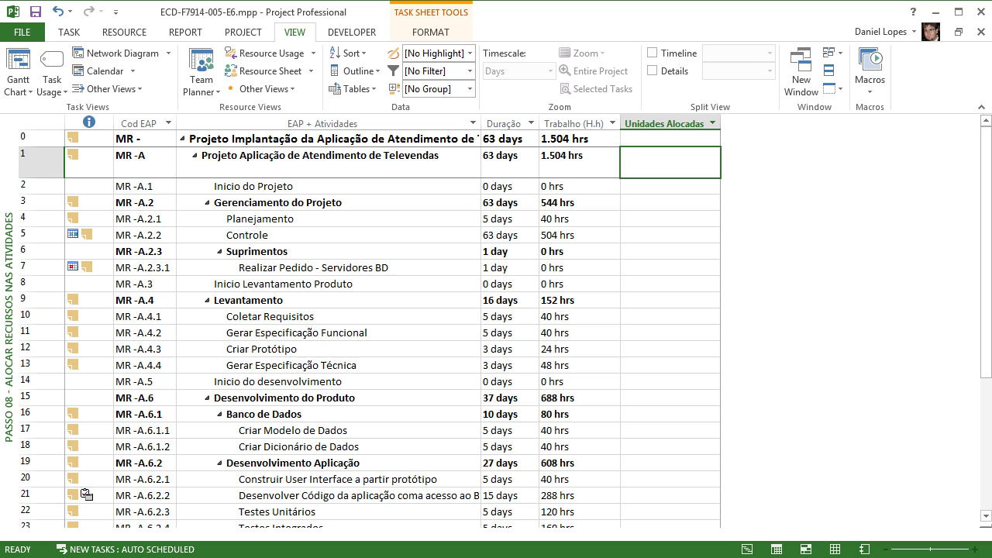
right_click(9, 387)
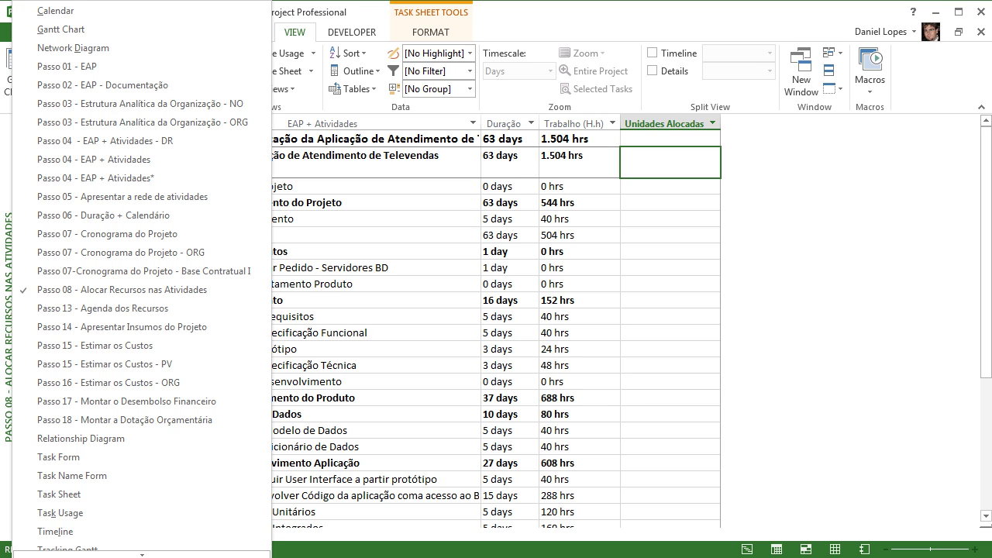
scroll(140, 531, "down", 3)
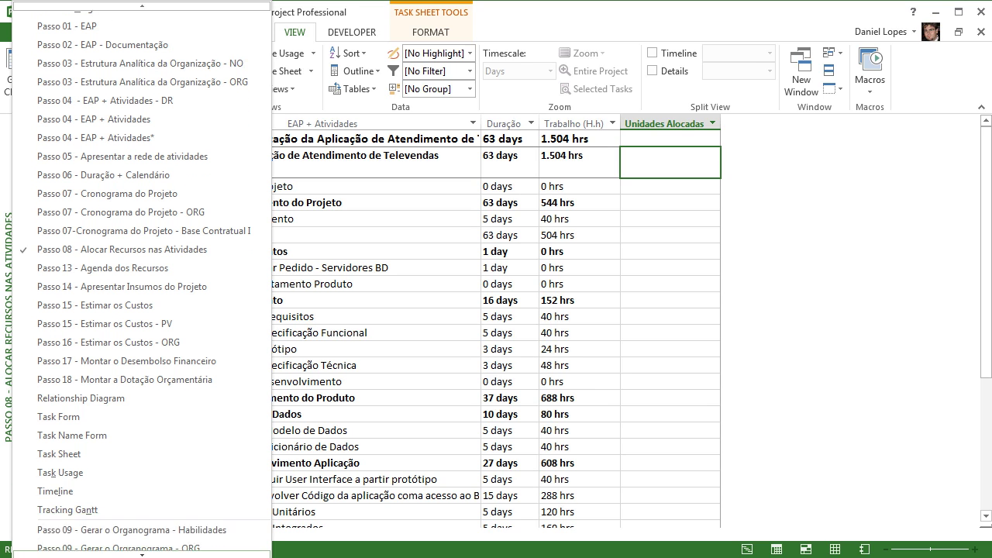
left_click(81, 468)
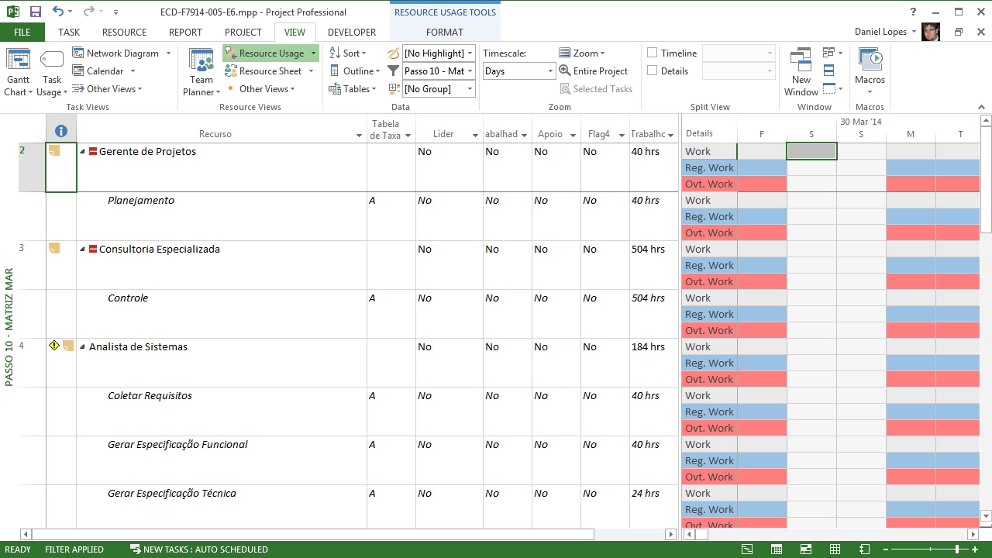
Check the notes in the resource information of Gerente de Projetos, and close the dialog without changes.
key("shift+F2")
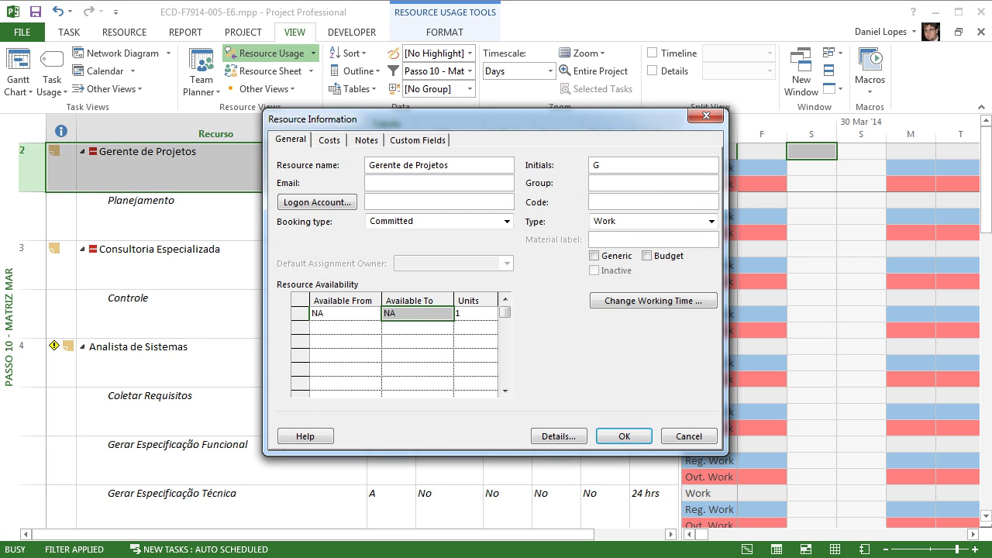
key("ctrl+Tab")
key("ctrl+Tab")
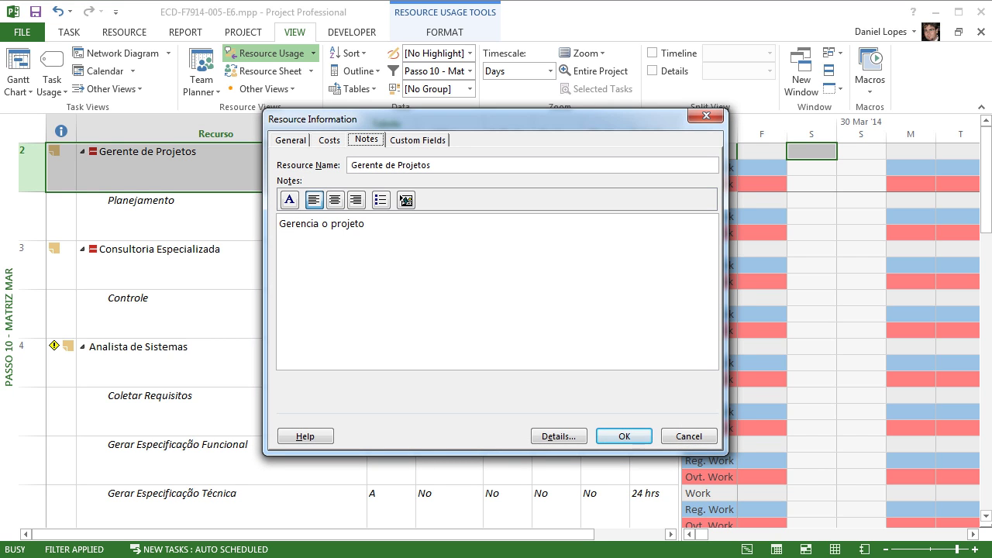
left_click(688, 435)
Read the resource notes of Consultoria Especializada, moving the dialog clear of the resource table, and close it.
left_click(55, 248)
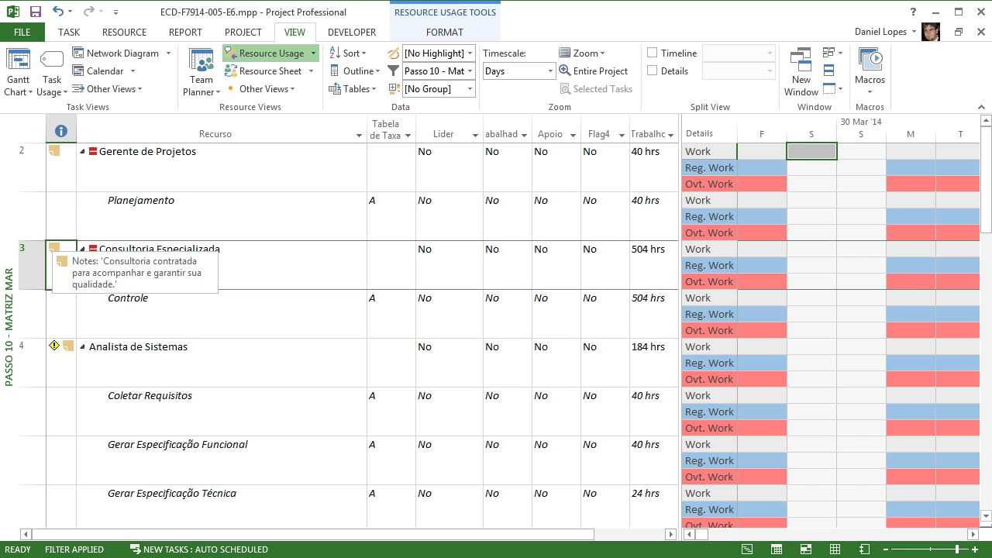
double_click(54, 248)
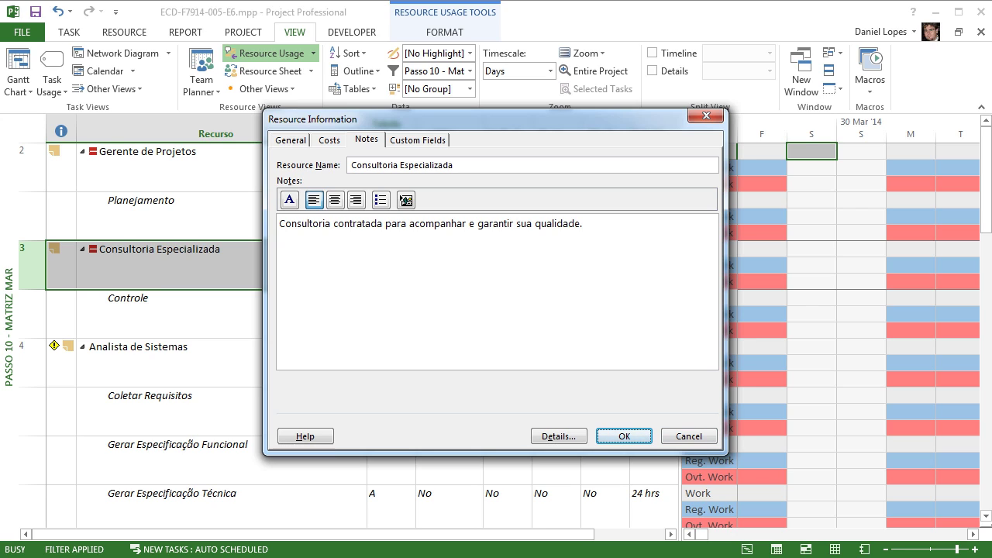
left_click_drag(326, 118, 606, 274)
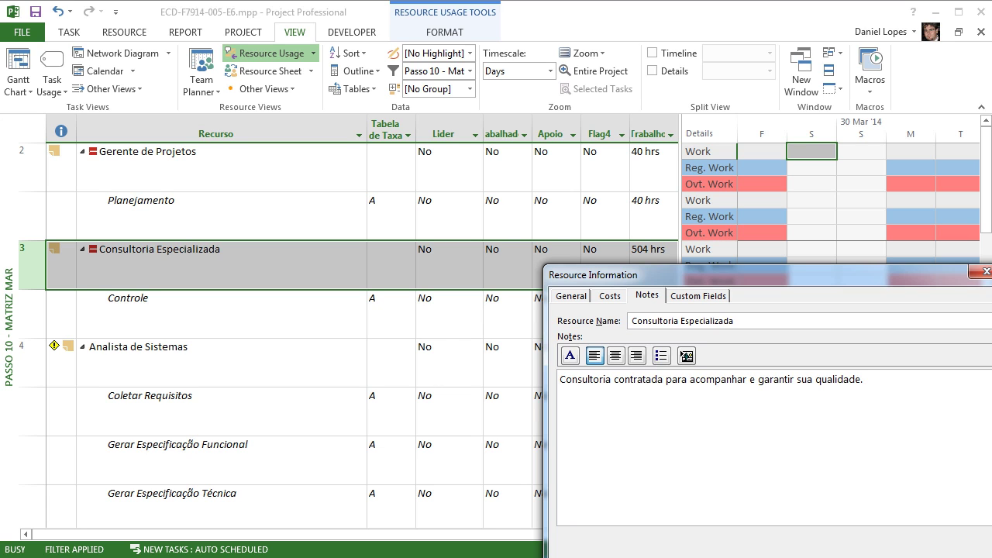
left_click_drag(728, 275, 644, 189)
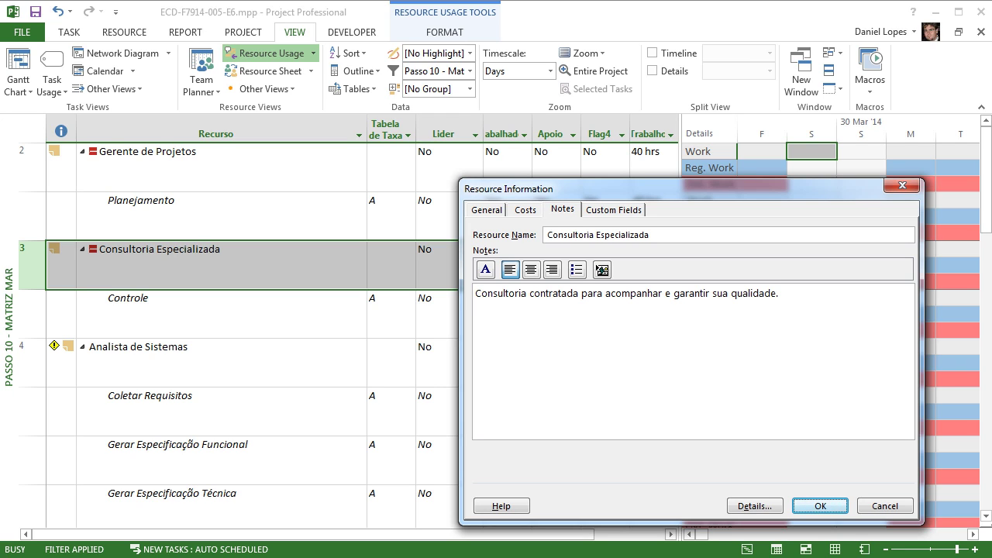
left_click_drag(644, 190, 469, 123)
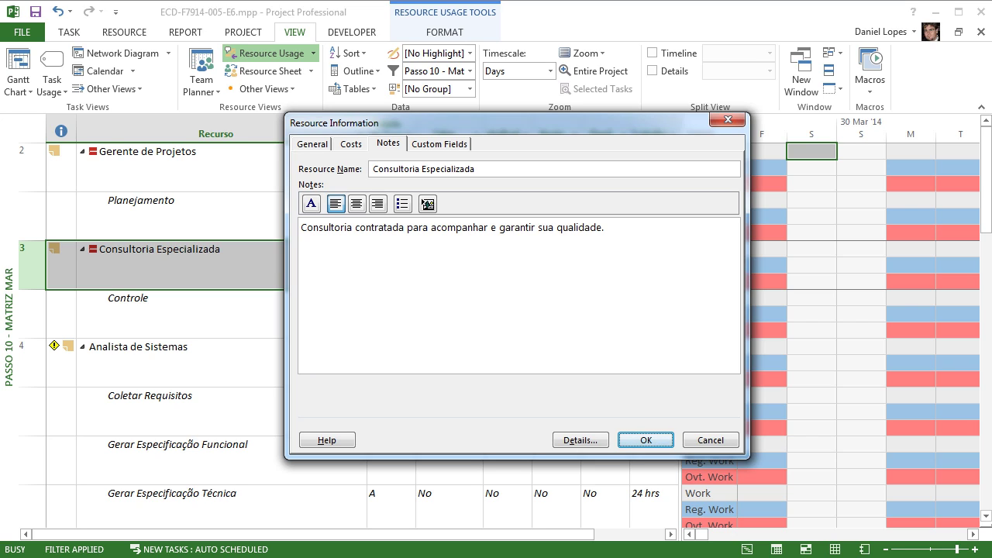
left_click_drag(334, 122, 518, 134)
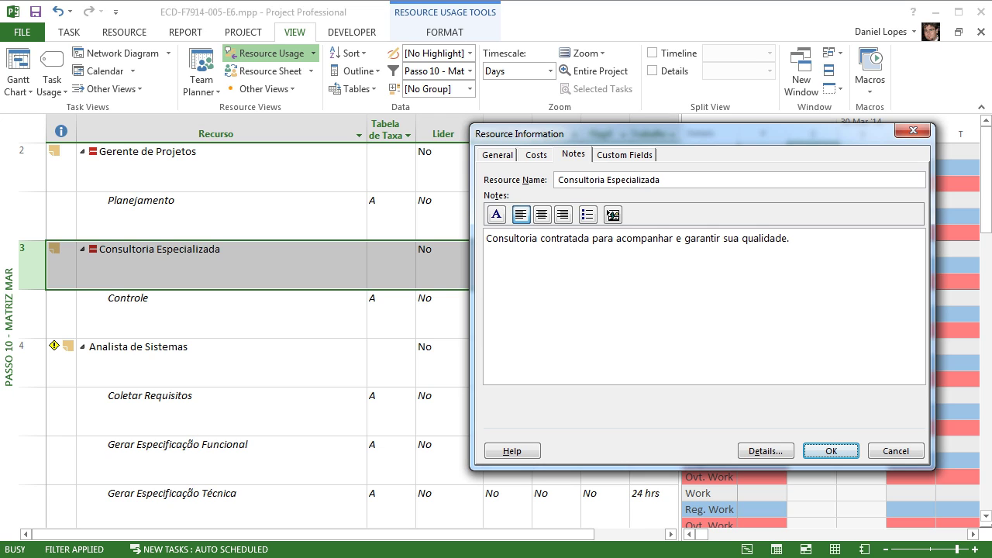
left_click(913, 131)
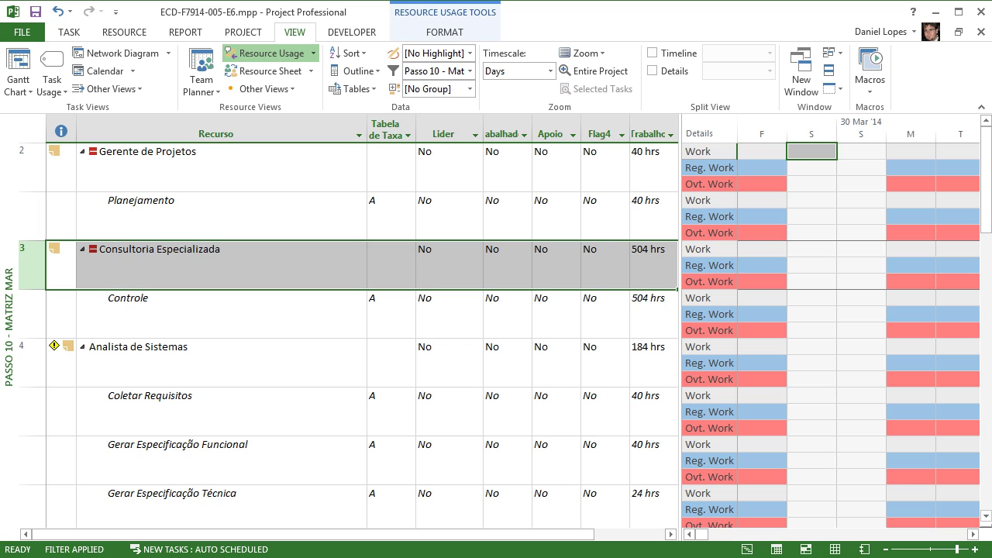
Add the note "Dicionario da alocação de recursoso" to the Controle assignment of Consultoria Especializada.
left_click(61, 314)
double_click(61, 314)
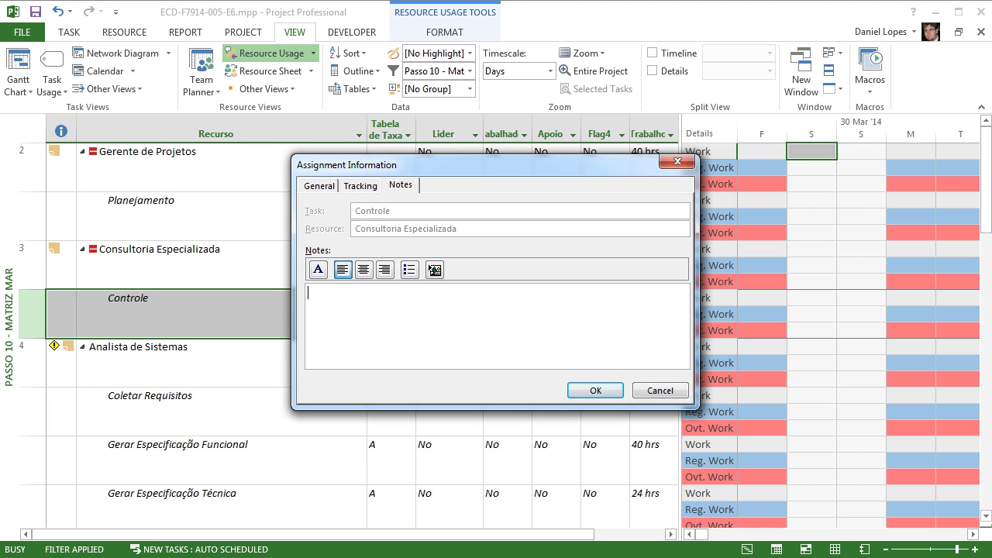
type("Dicionario da alocação de re")
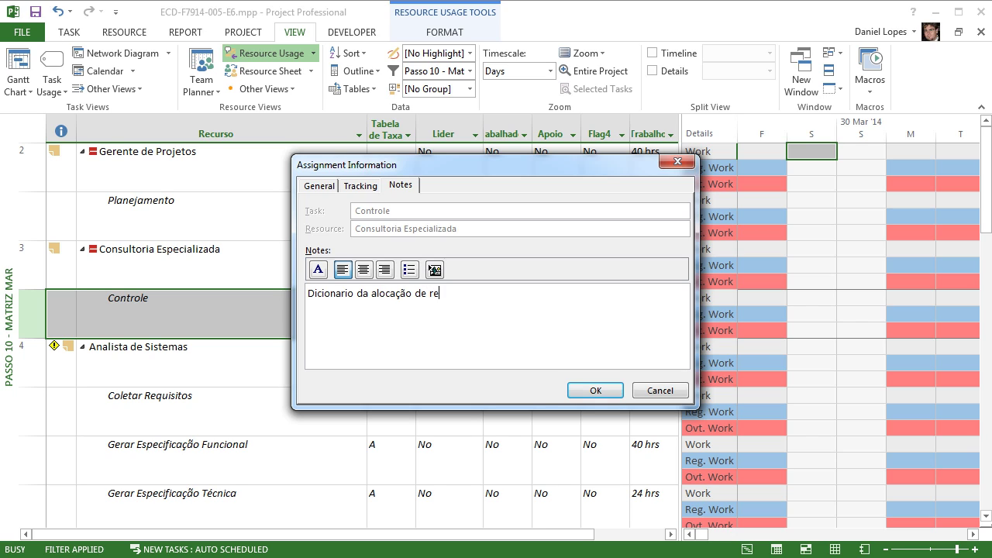
type("cursoso")
key("Return")
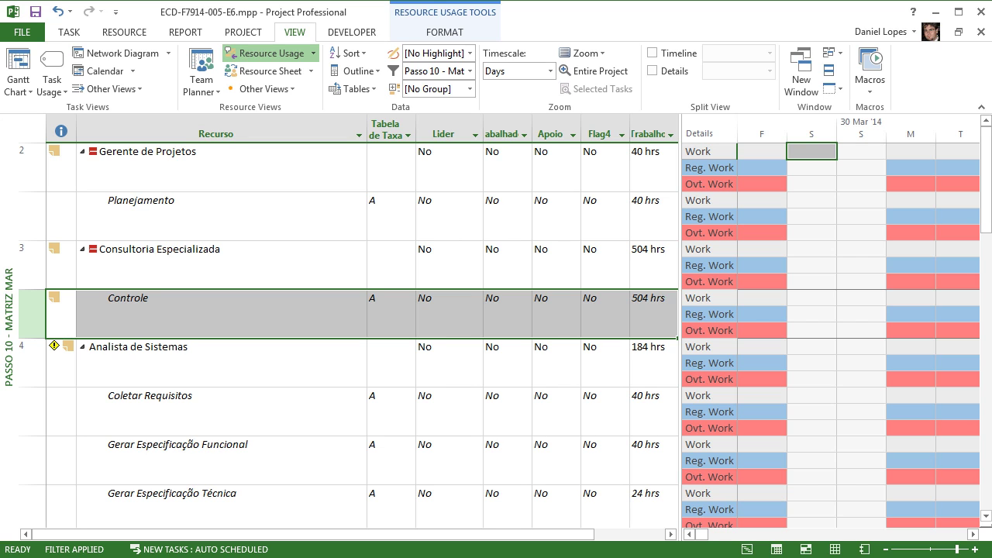
Reopen the note of the Controle assignment to review its text, and close it.
left_click(59, 307)
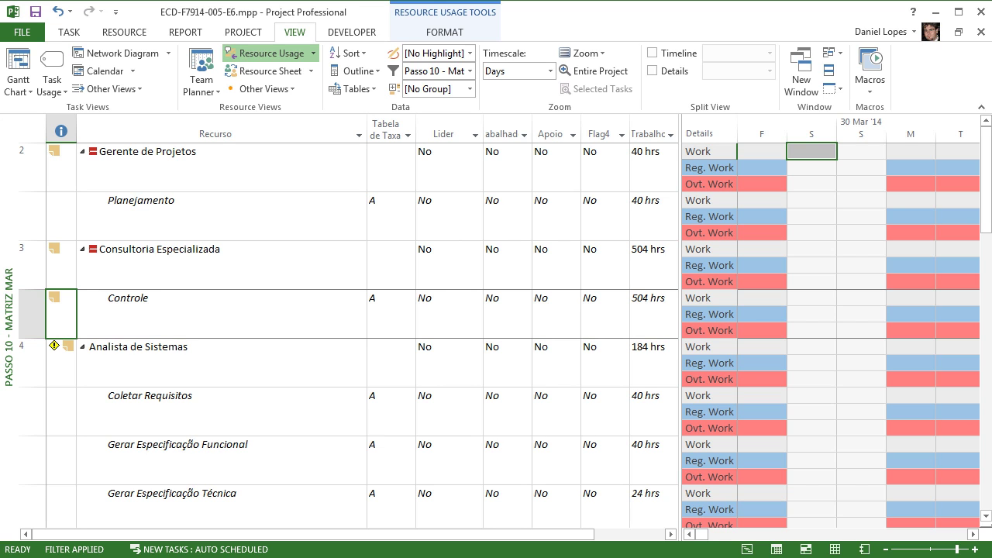
double_click(59, 306)
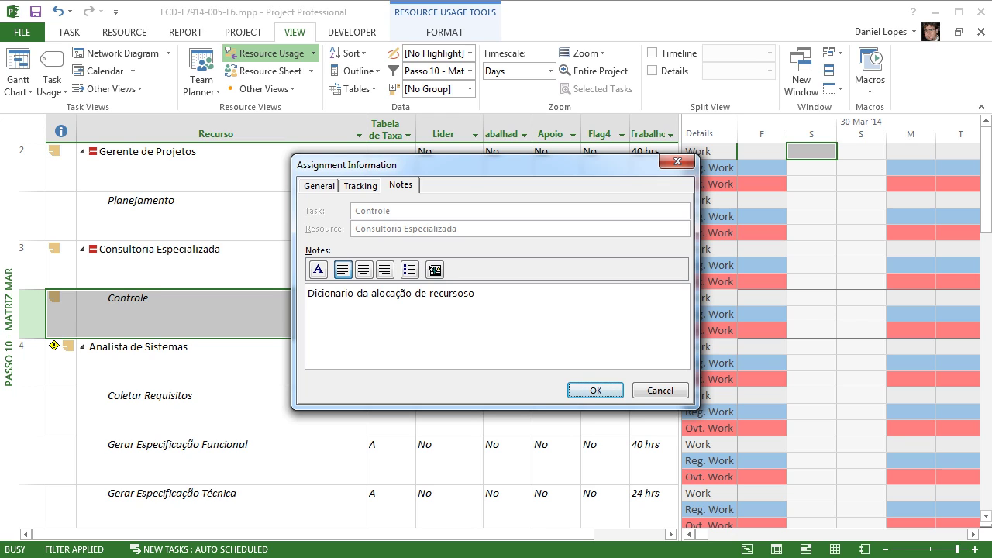
key("Return")
Examine the Tabela de Taxa options offered for the Planejamento assignment, leaving without choosing one.
left_click(390, 167)
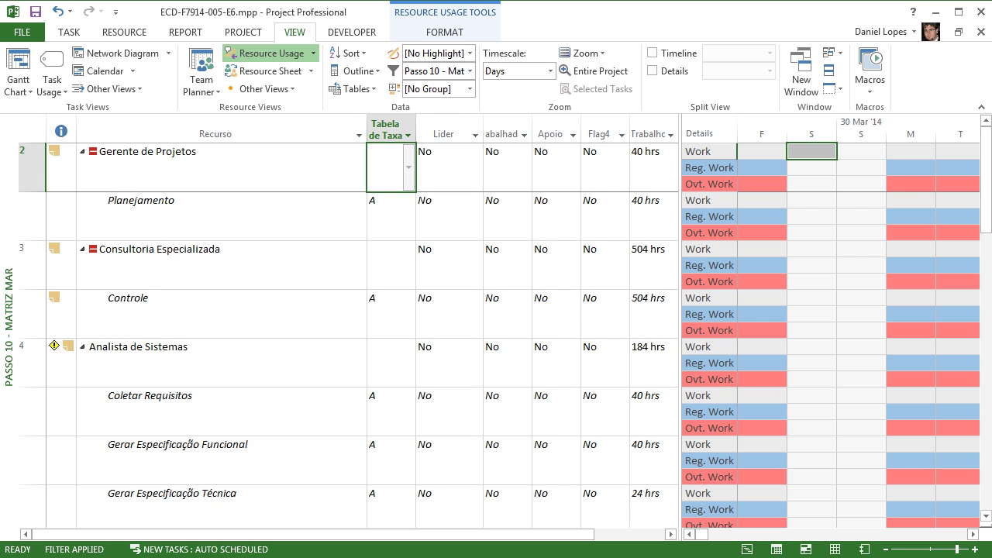
left_click(391, 216)
key("alt+Down")
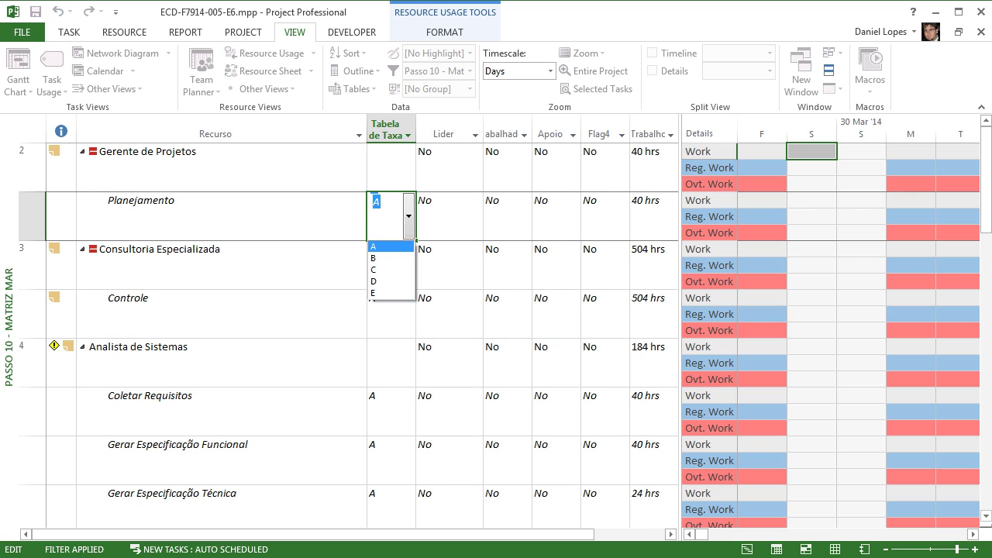
key("Down")
key("Down")
key("Down")
key("Down")
key("Up")
key("Up")
key("Up")
key("Up")
key("Down")
key("Down")
key("Down")
key("Down")
key("Up")
key("Up")
key("Up")
key("Up")
key("Down")
key("Down")
key("Up")
key("Down")
key("Down")
key("Down")
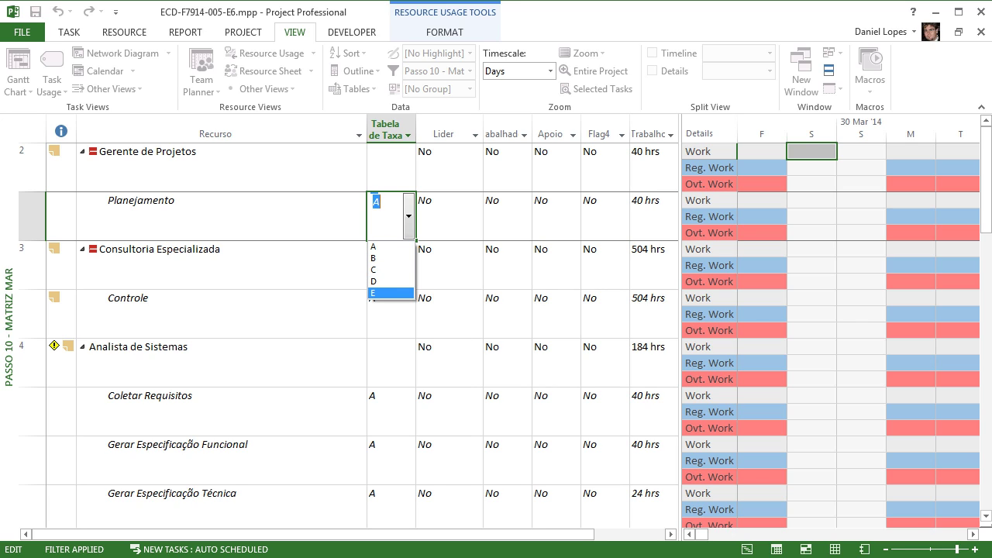
key("Up")
key("Up")
key("Up")
key("Up")
key("Down")
key("Down")
key("Down")
key("Down")
key("Escape")
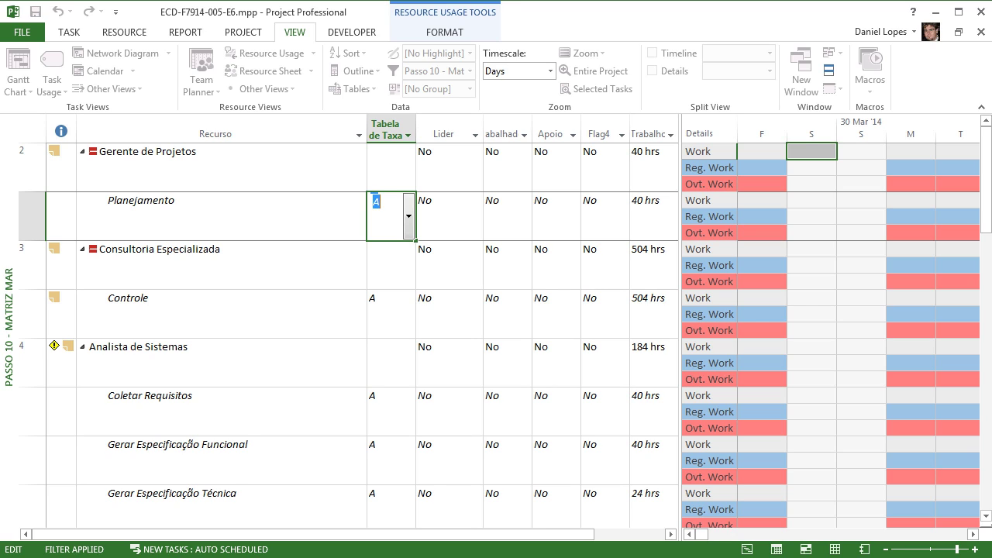
key("alt+Down")
key("Escape")
Look at the Gerente de Projetos resource notes again, close them and return to Planejamento's rate table cell.
double_click(54, 151)
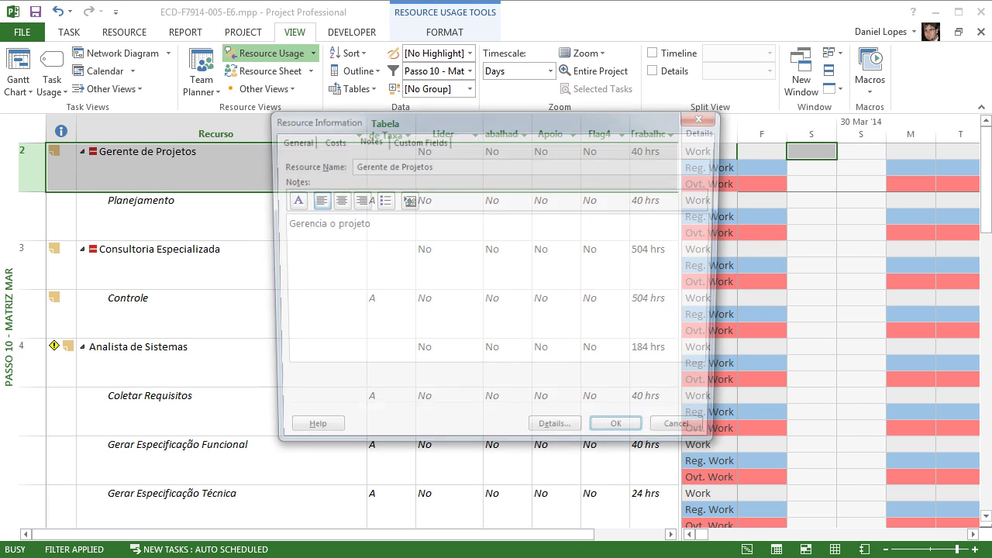
left_click(706, 116)
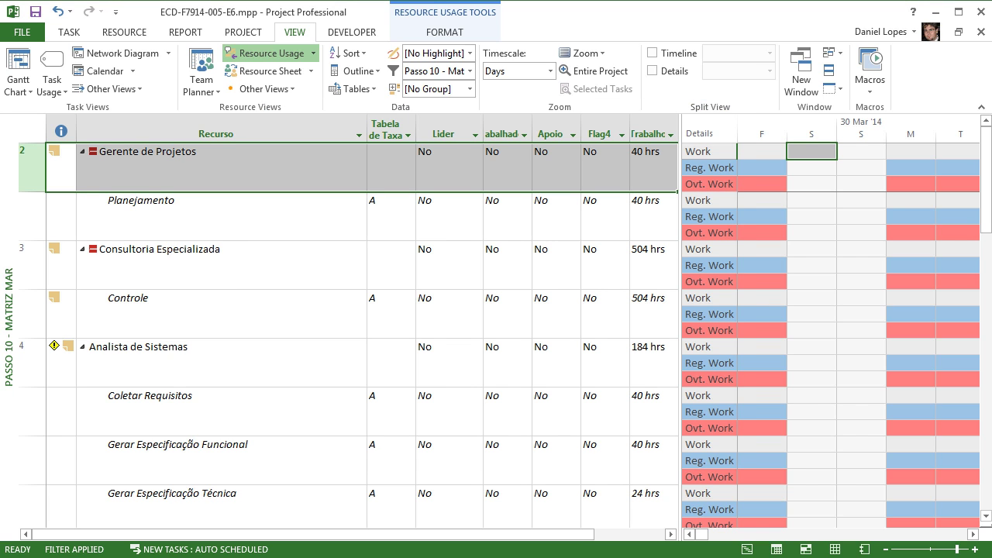
left_click(445, 260)
left_click(385, 214)
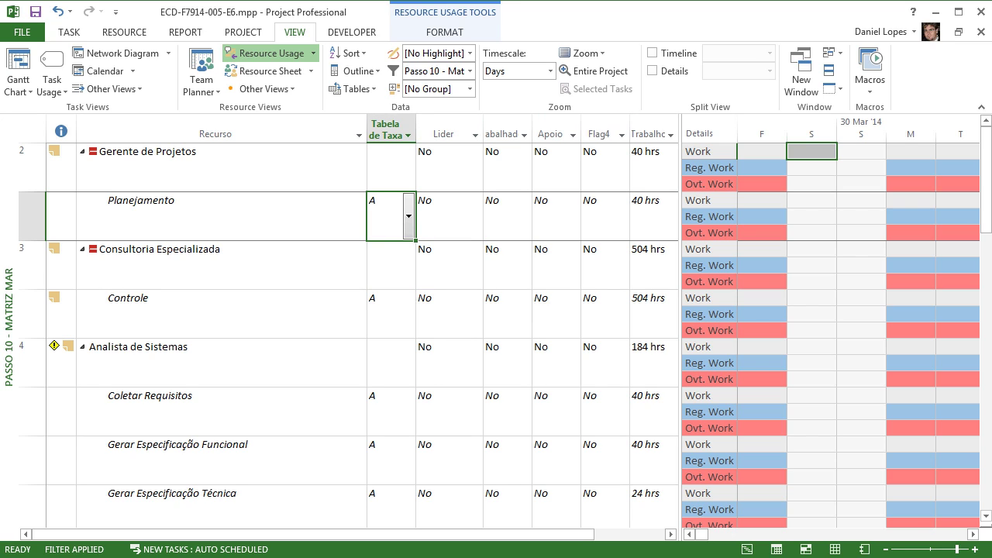
Set Flag4 and Lider to Yes for the Planejamento assignment under Gerente de Projetos.
left_click(600, 213)
left_click(622, 215)
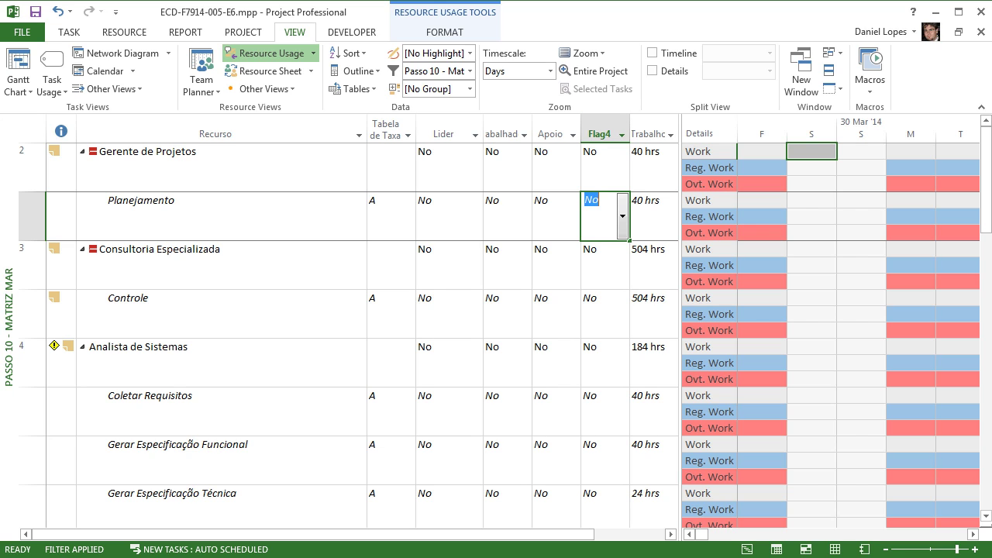
left_click(591, 245)
left_click(446, 213)
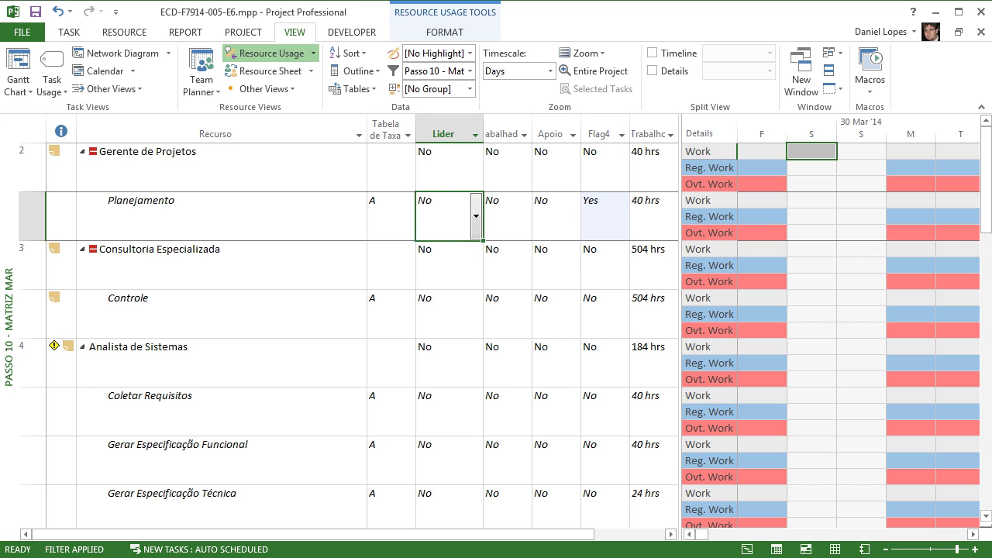
left_click(476, 215)
left_click(427, 245)
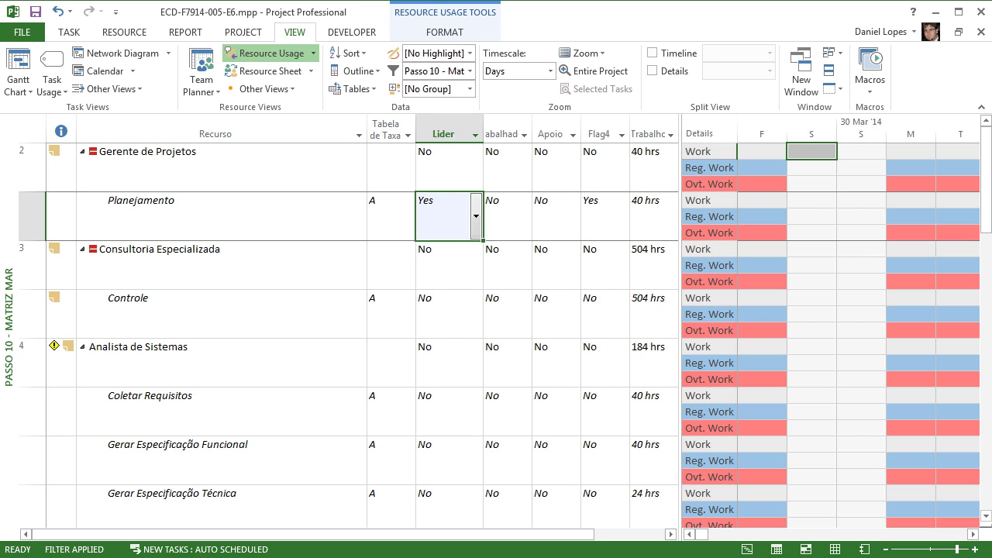
Set Apoio to Yes for the Planejamento assignment under Gerente de Projetos.
left_click(555, 213)
left_click(574, 216)
left_click(543, 245)
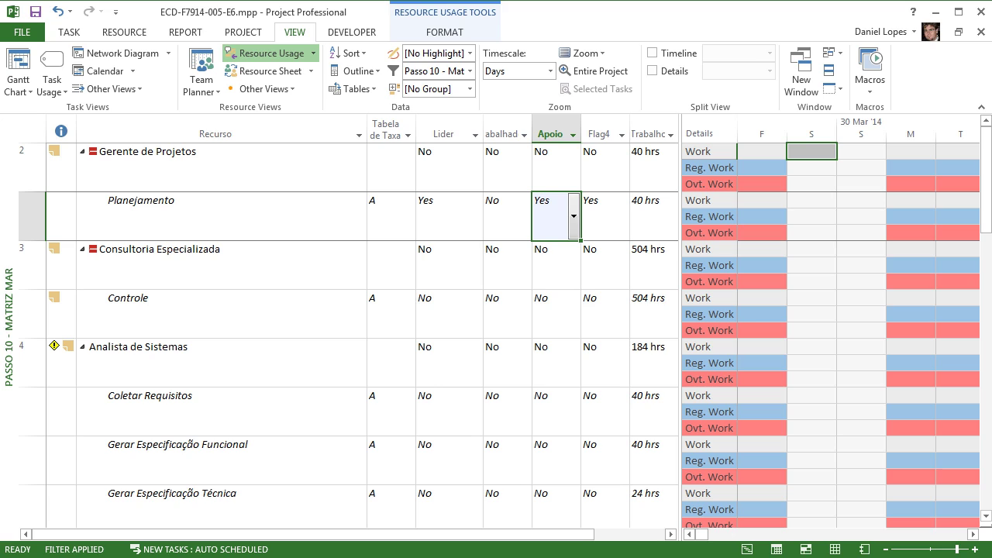
Set Flag4 to Yes for the Controle assignment under Consultoria Especializada.
mouse_move(141, 203)
left_click(603, 314)
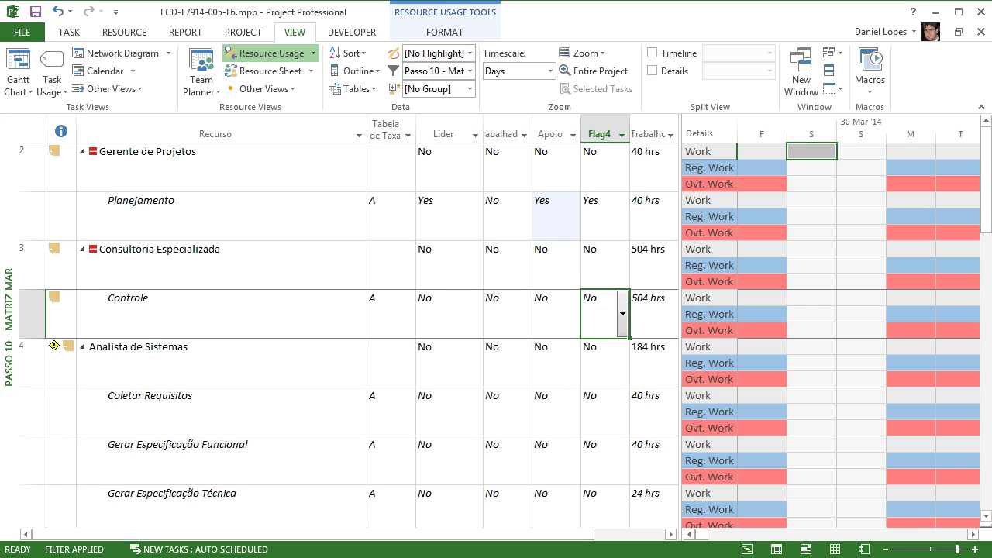
left_click(622, 313)
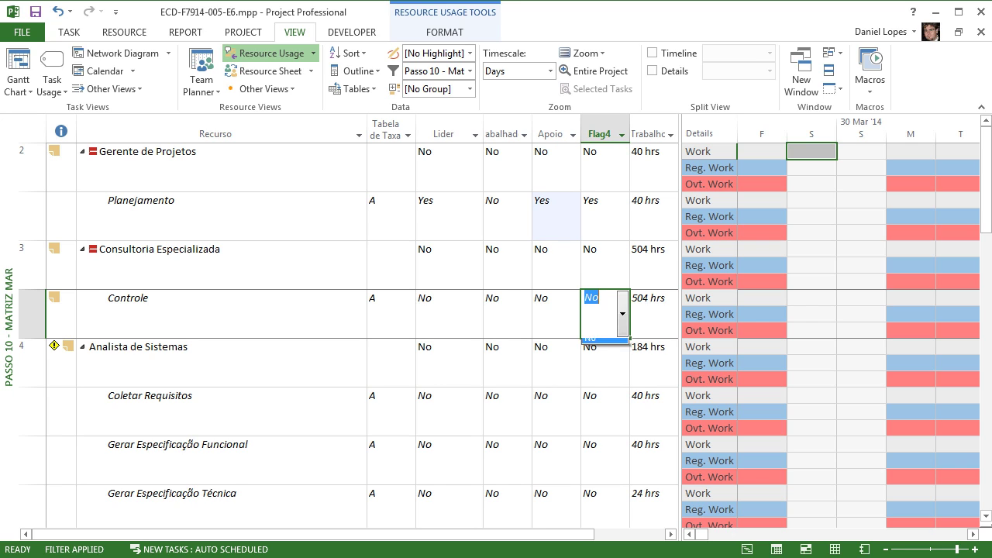
left_click(590, 343)
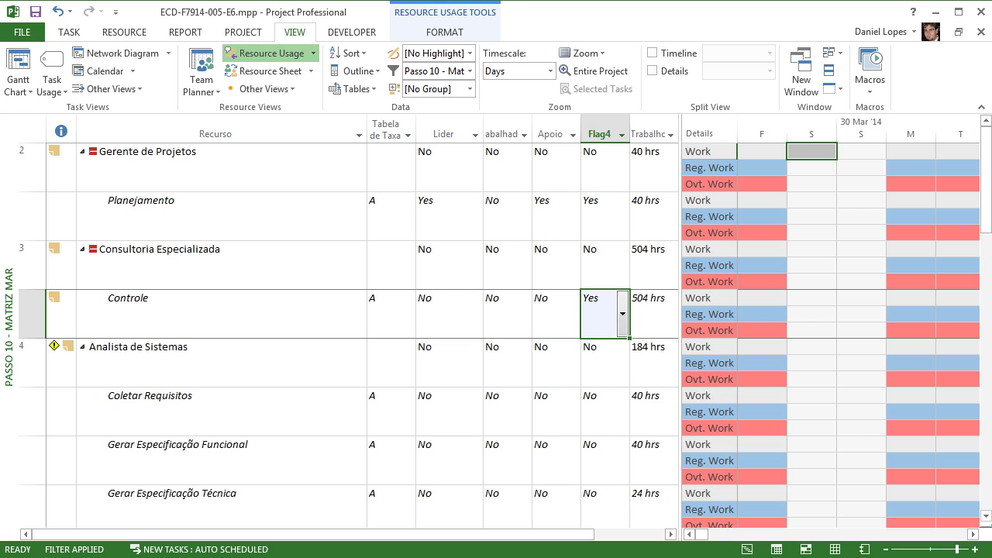
Set Tabela de Taxa to B for the Gerar Especificação Funcional assignment under Analista de Sistemas.
left_click(445, 361)
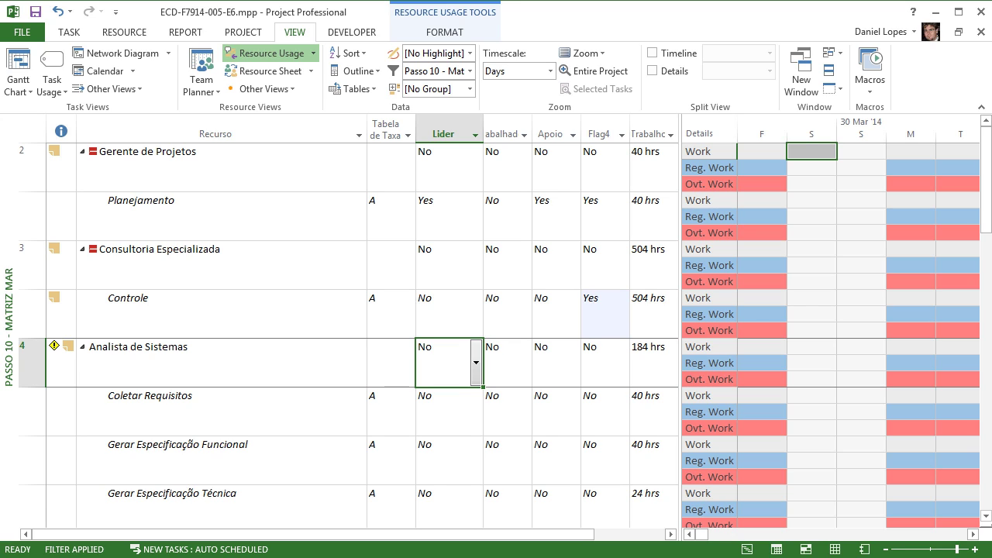
left_click(394, 371)
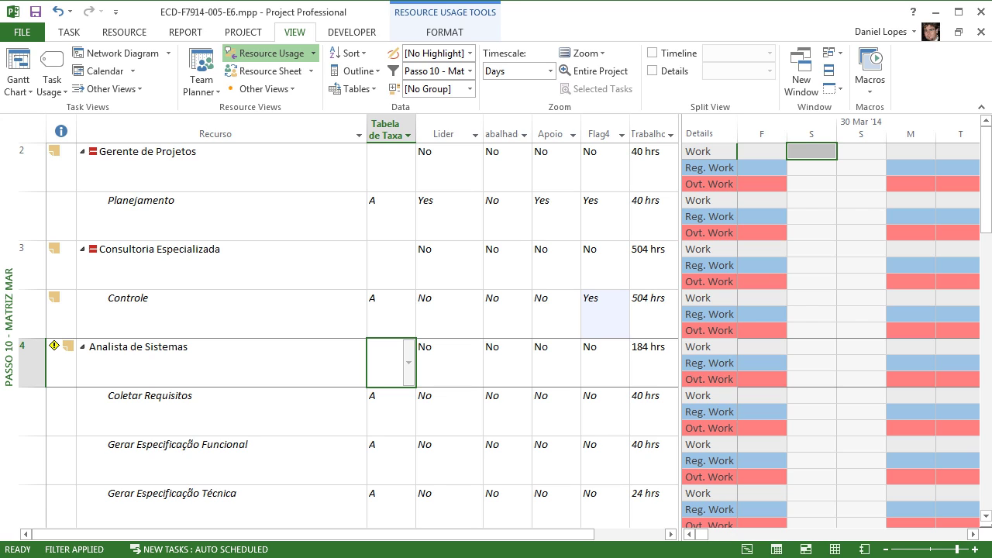
left_click(386, 411)
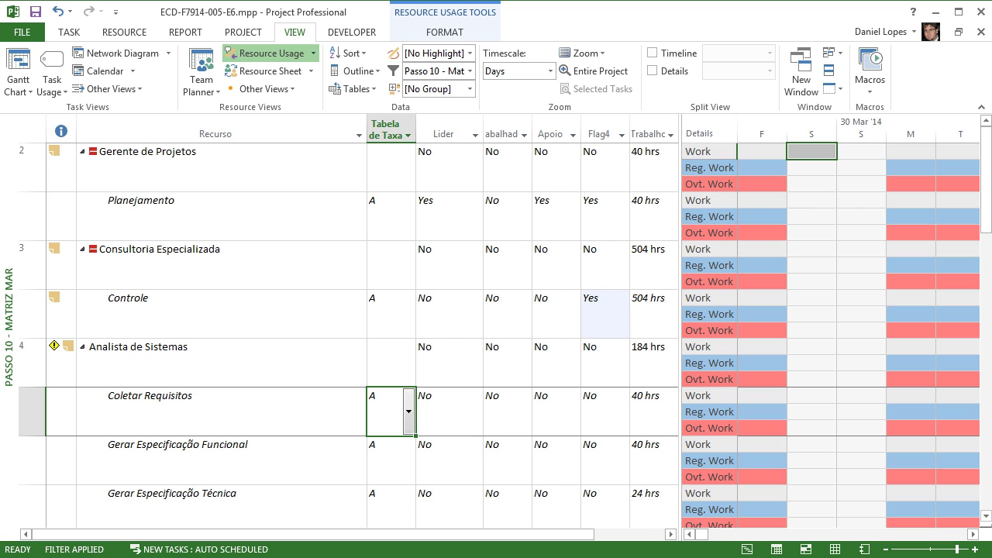
left_click(385, 461)
key("alt+Down")
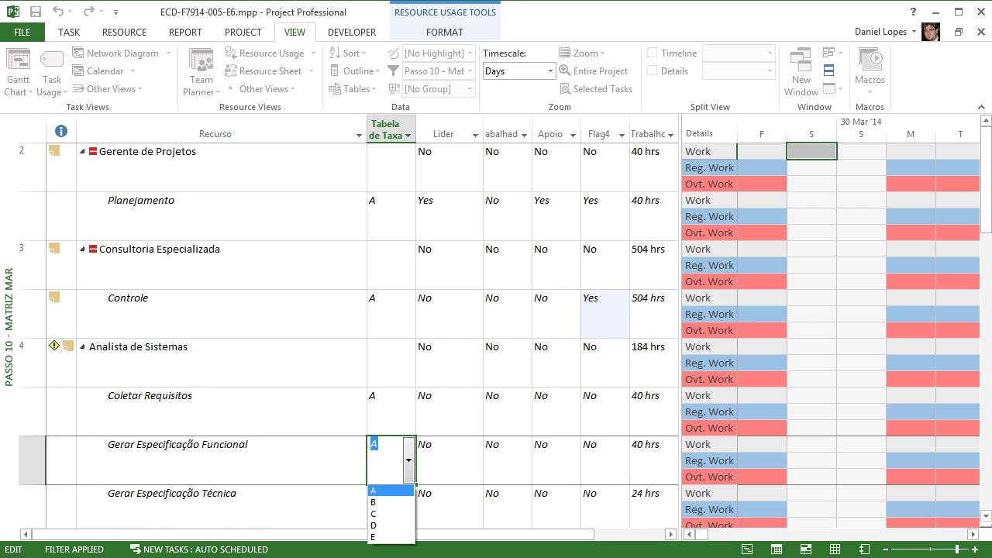
key("Down")
key("Return")
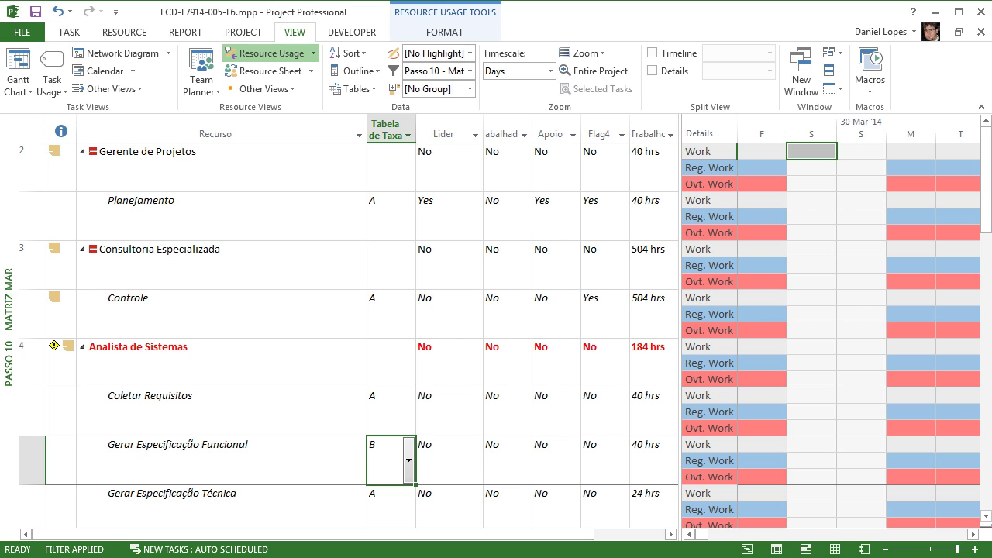
Set Tabela de Taxa to C for the Gerar Especificação Técnica assignment under Analista de Sistemas.
scroll(504, 333, "down", 1)
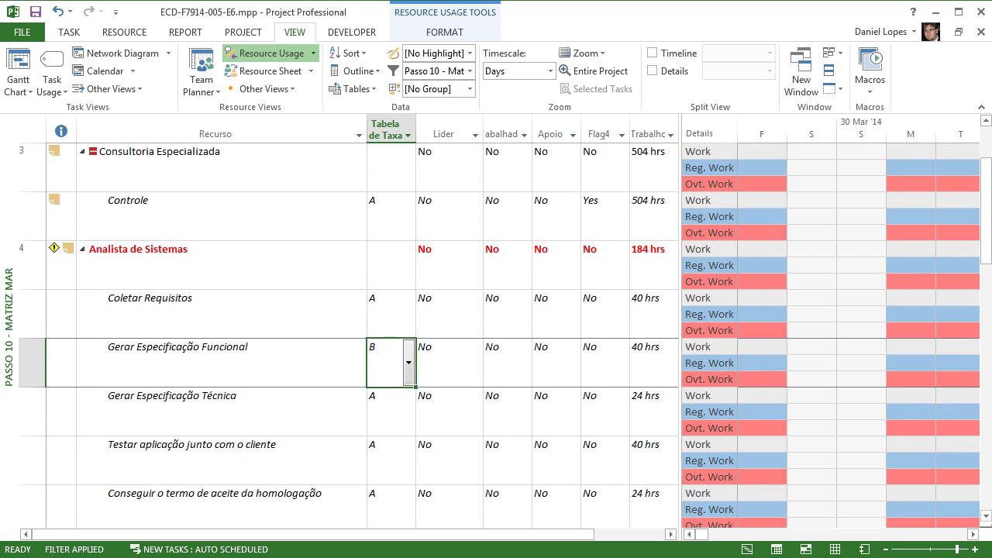
key("Return")
key("alt+Down")
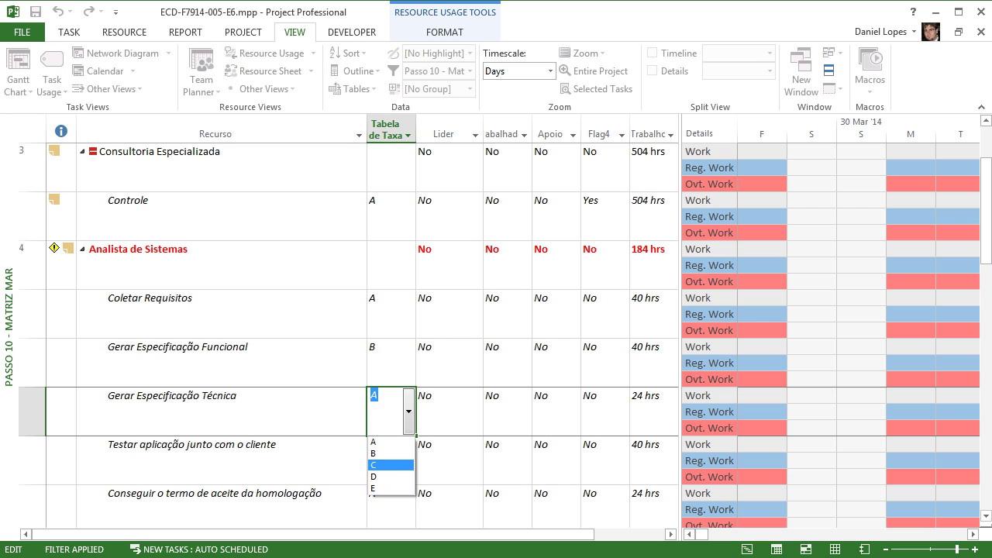
key("Return")
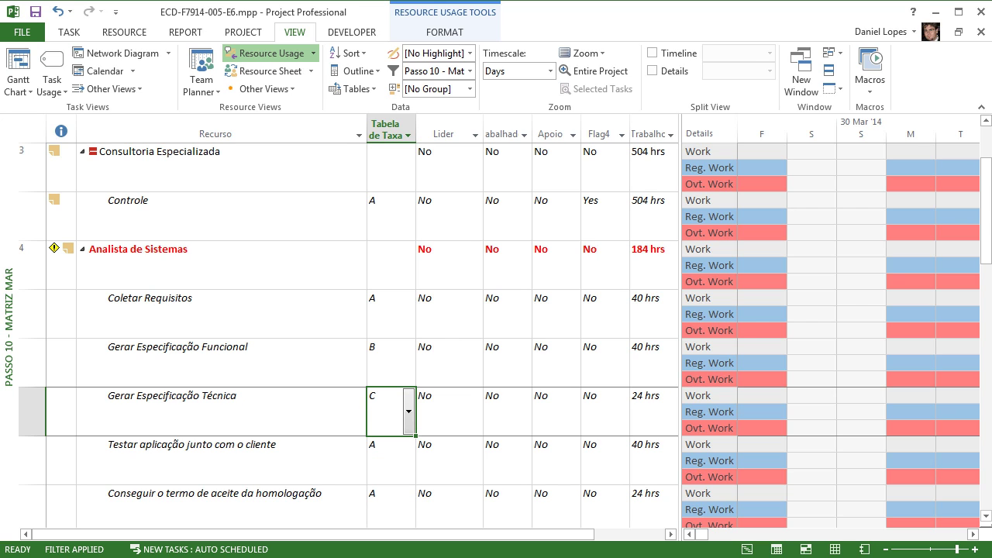
Set Tabela de Taxa back to A for both the Gerar Especificação Funcional and Gerar Especificação Técnica assignments.
left_click(385, 363)
key("alt+Down")
key("Up")
key("Return")
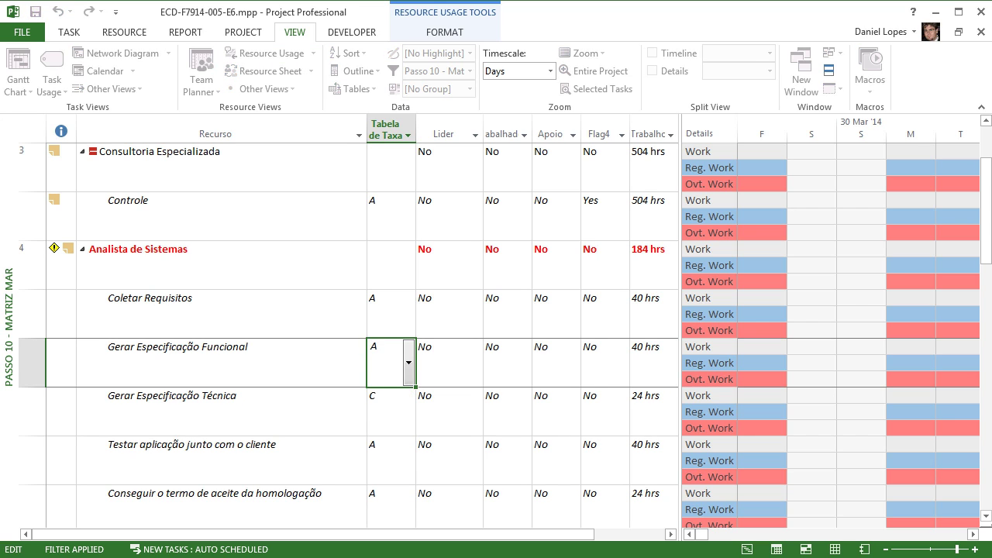
key("Return")
key("alt+Down")
key("Up")
key("Up")
key("Return")
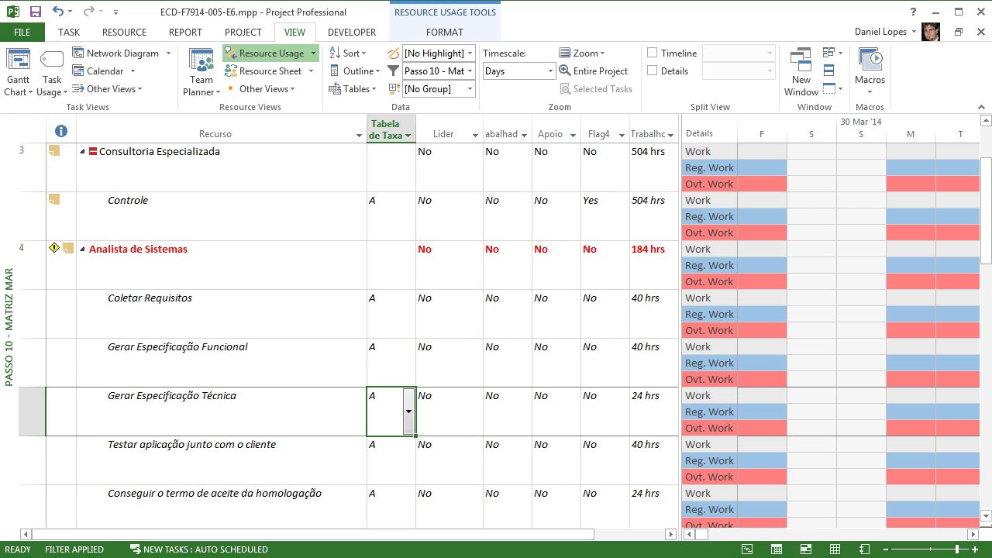
Switch from the responsibility matrix to the Passo 11 - Mapa de Materiais view.
left_click(449, 314)
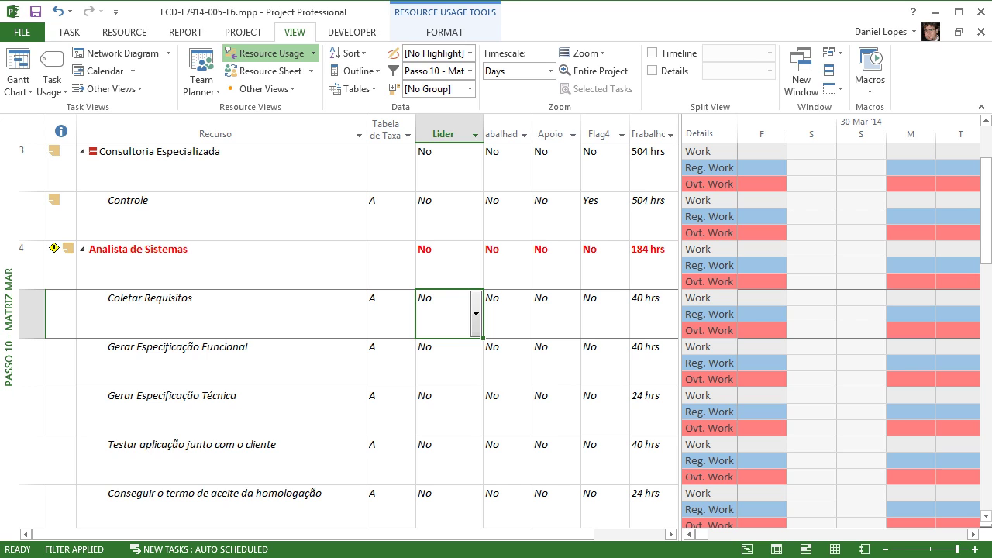
right_click(9, 325)
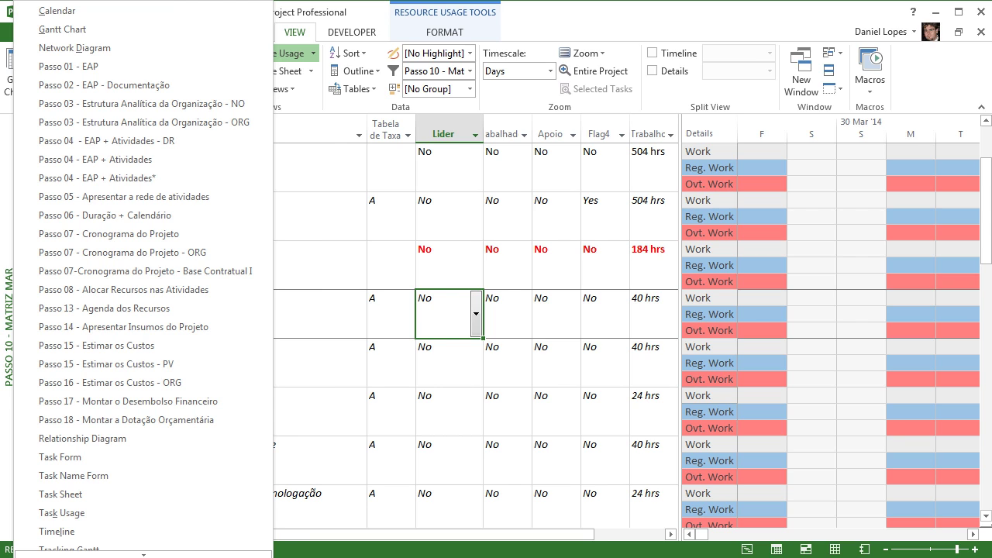
key("Escape")
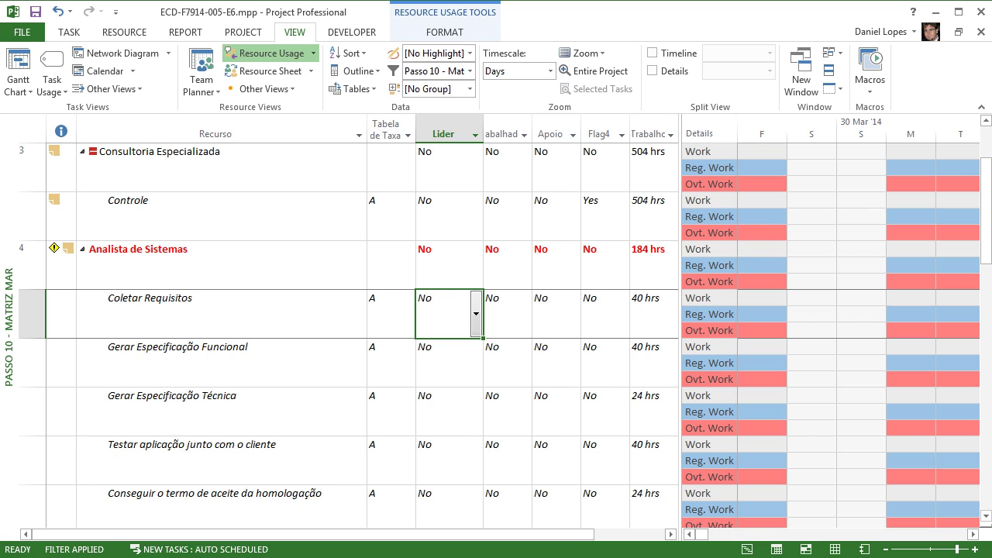
right_click(14, 314)
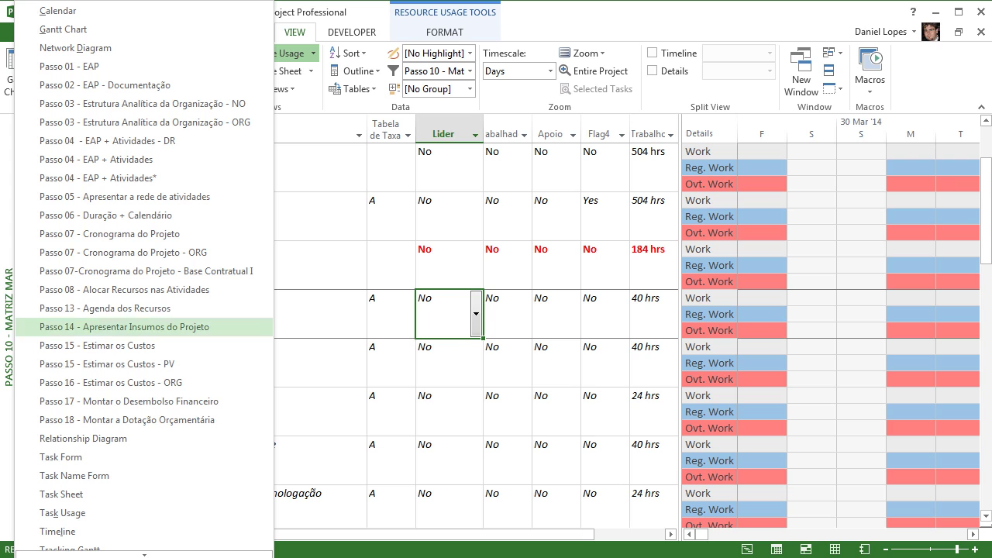
scroll(144, 403, "down", 4)
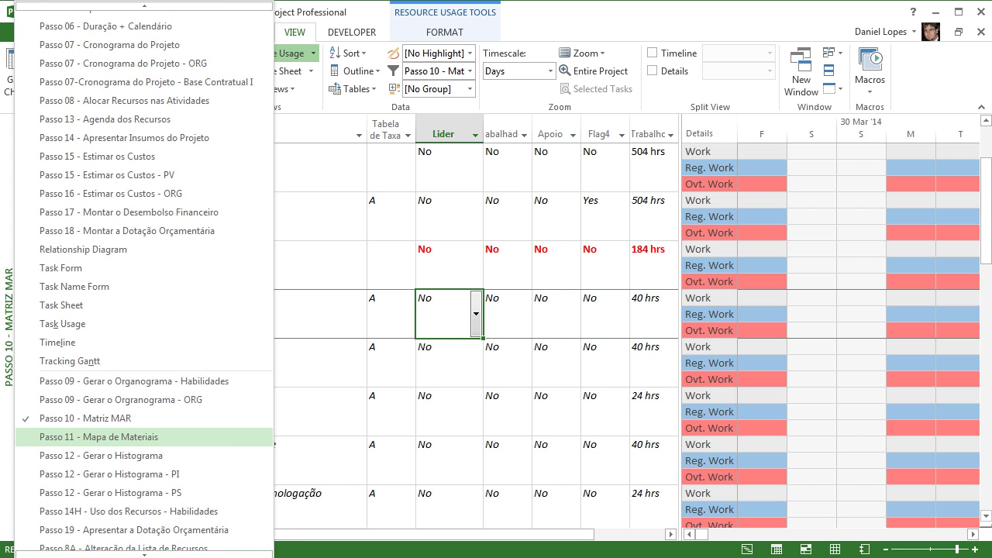
left_click(99, 436)
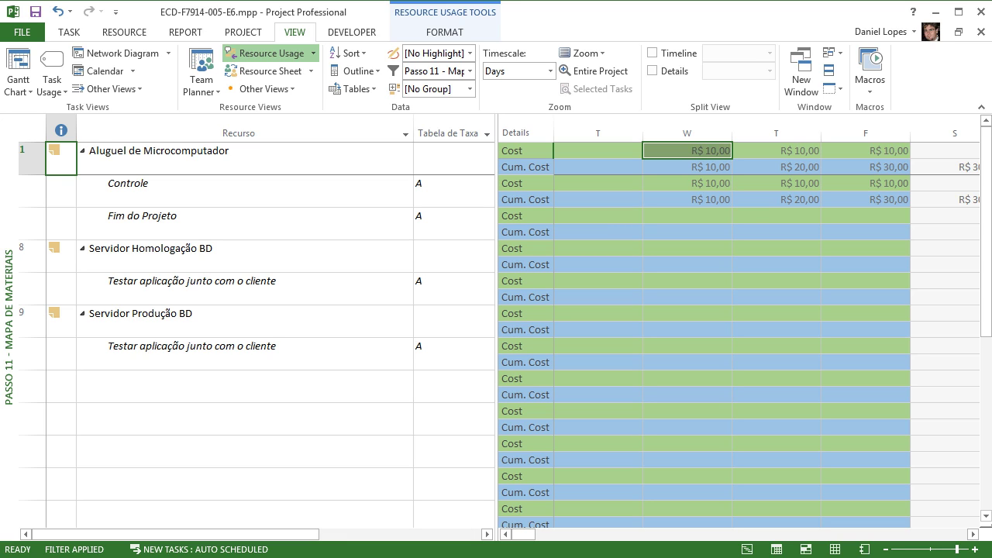
Inspect the definition of the Passo 11 - Mapa de Materias resource filter without editing it, and reapply the filter.
left_click(245, 256)
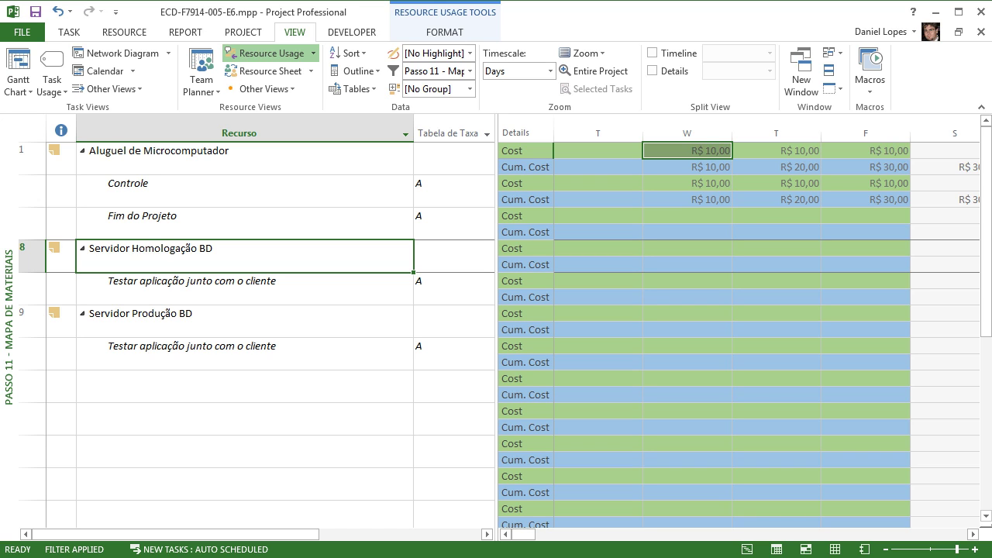
left_click(470, 70)
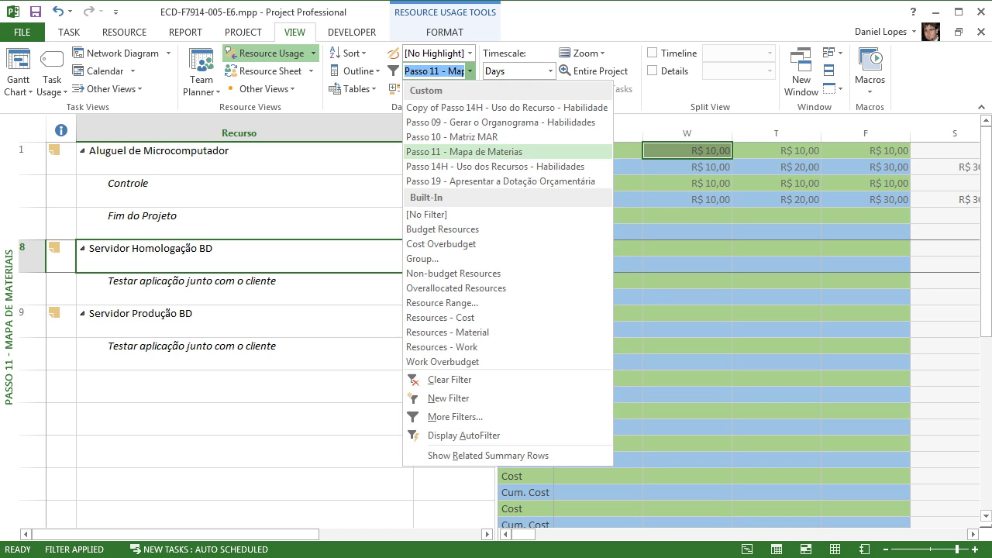
left_click(455, 416)
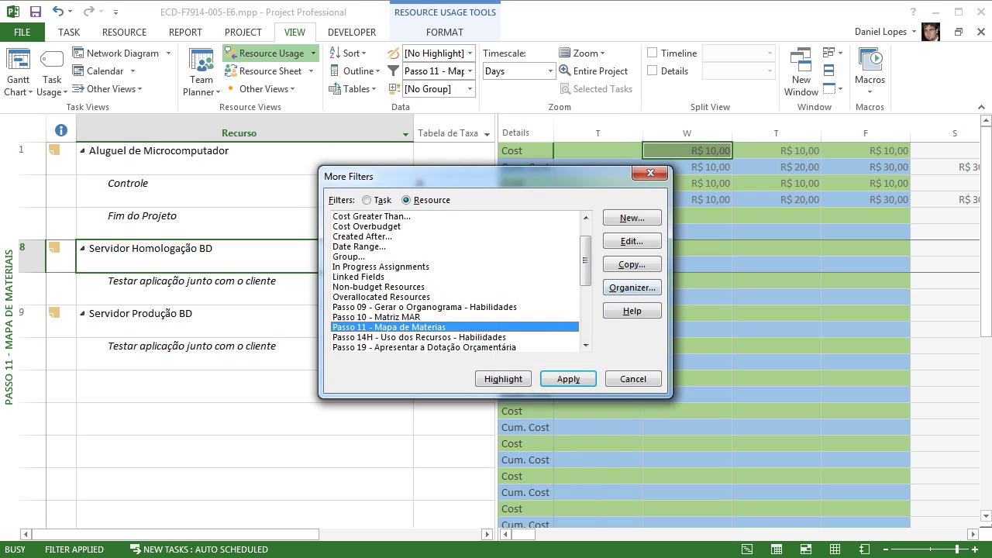
left_click(631, 241)
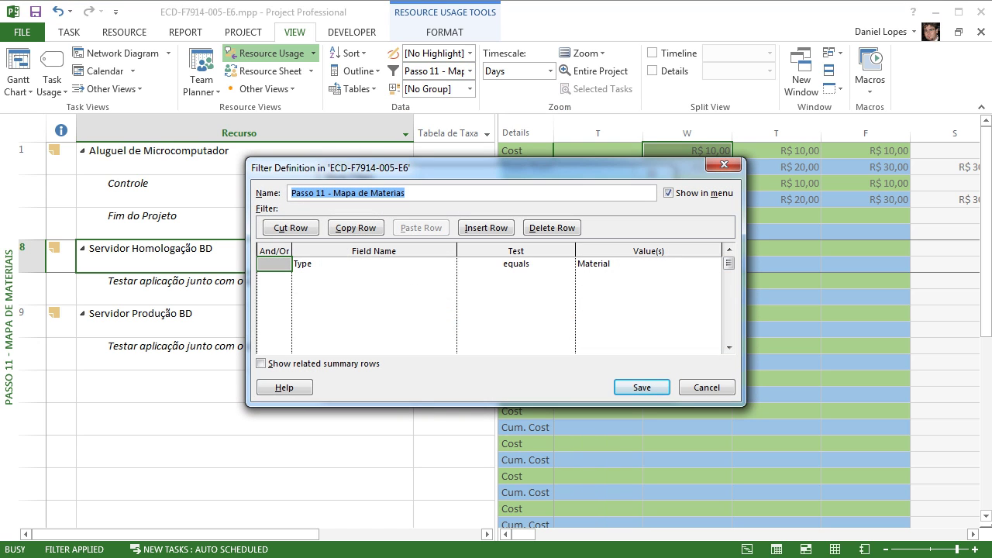
key("Escape")
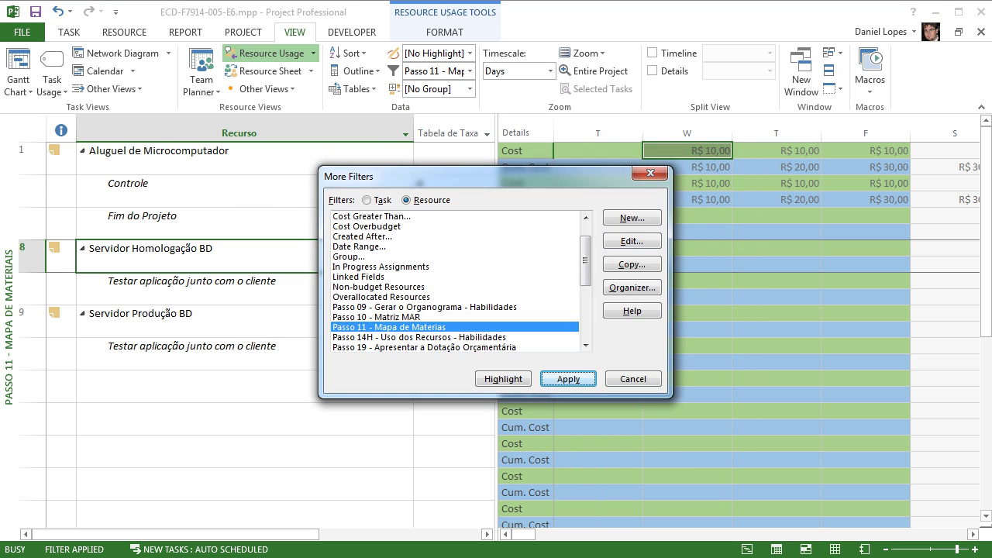
key("Return")
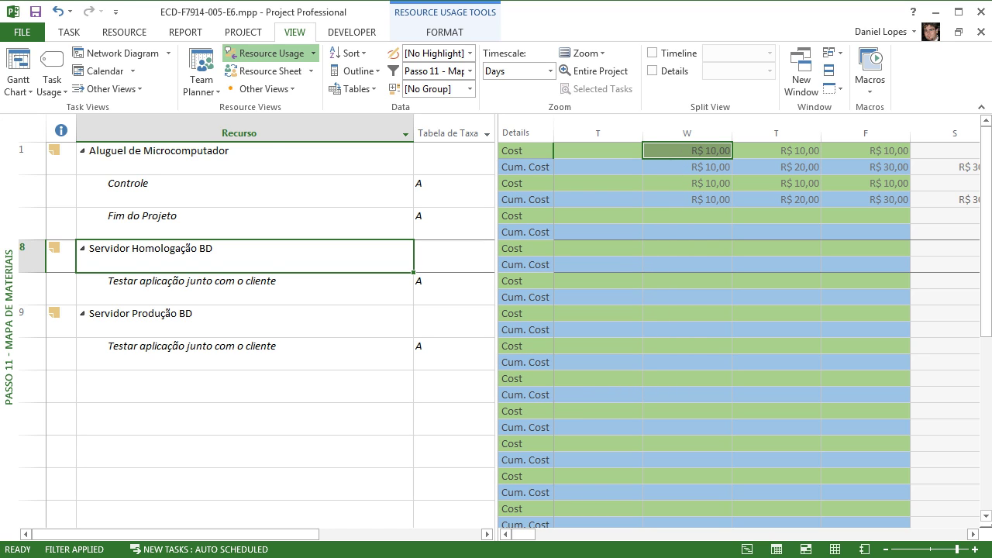
Switch to the Passo 12 - Gerar o Histograma view and look through its resources grouped by type.
right_click(10, 326)
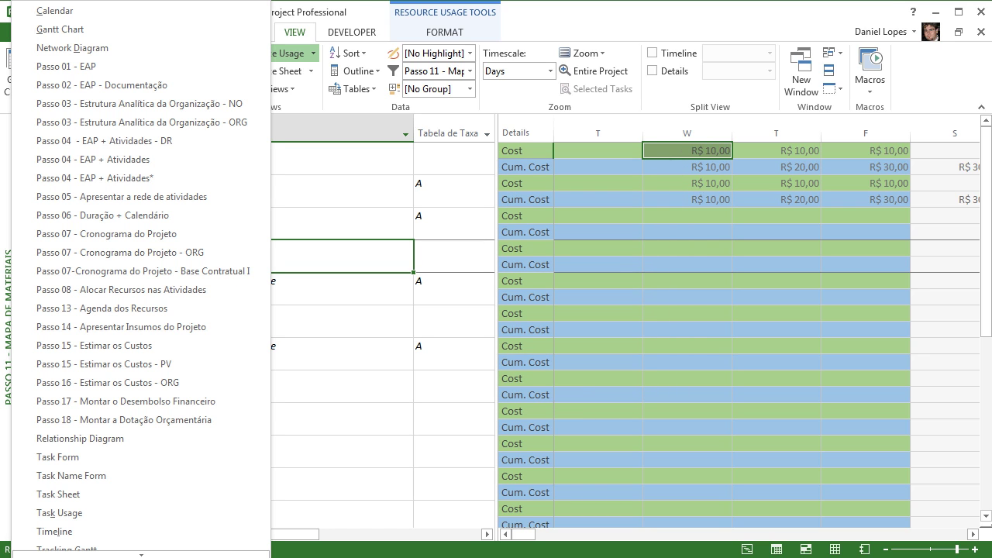
mouse_move(141, 555)
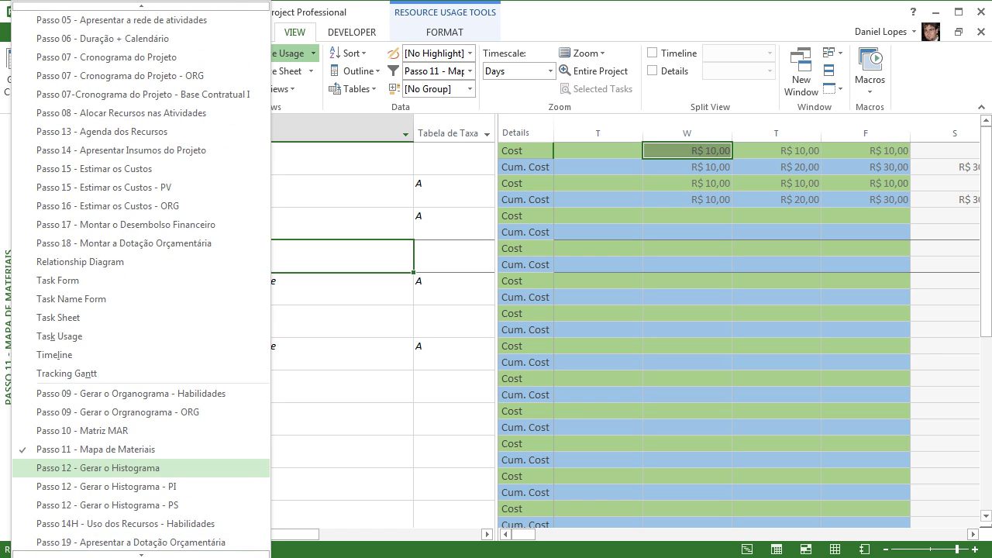
left_click(98, 467)
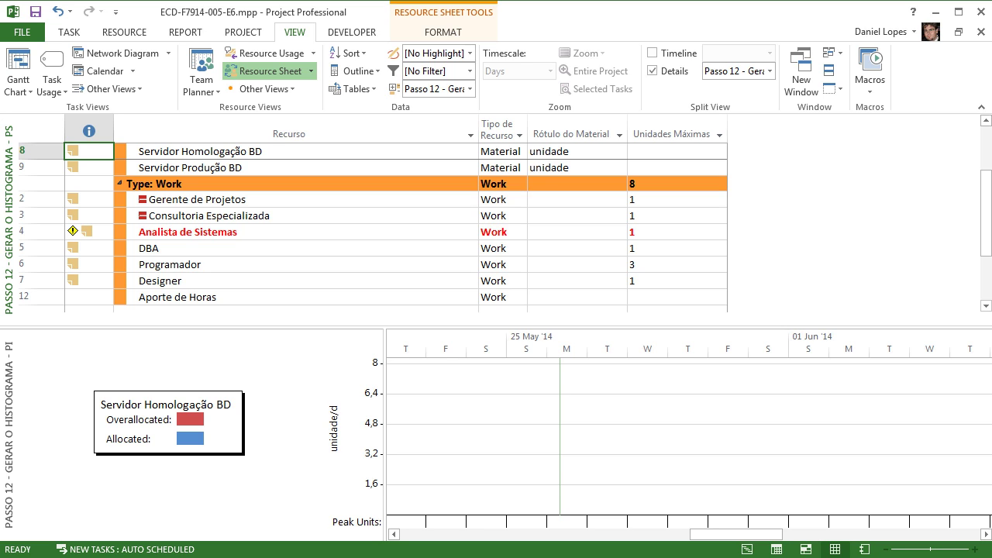
left_click_drag(986, 213, 986, 168)
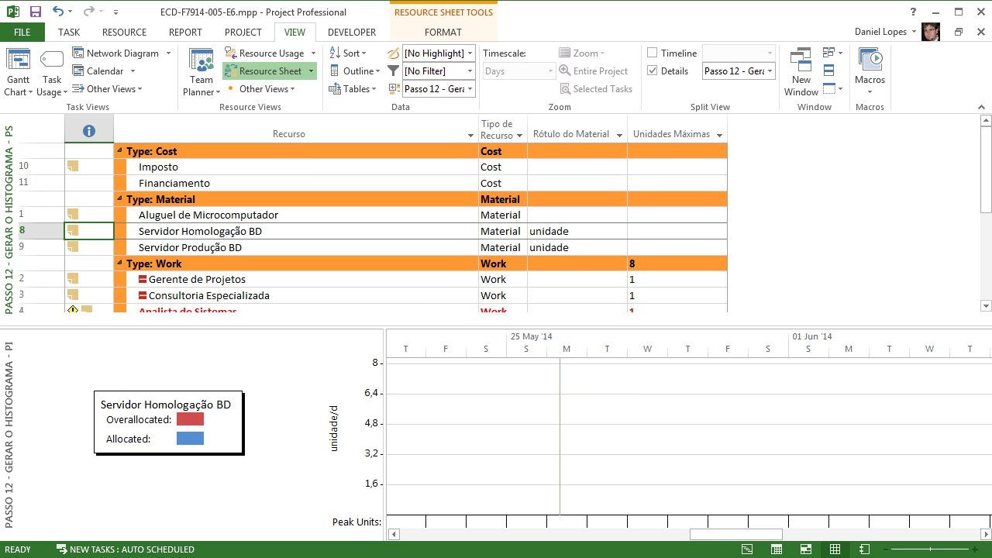
mouse_move(986, 169)
left_mouse_down()
mouse_move(986, 247)
mouse_move(986, 166)
left_mouse_up()
scroll(372, 225, "down", 3)
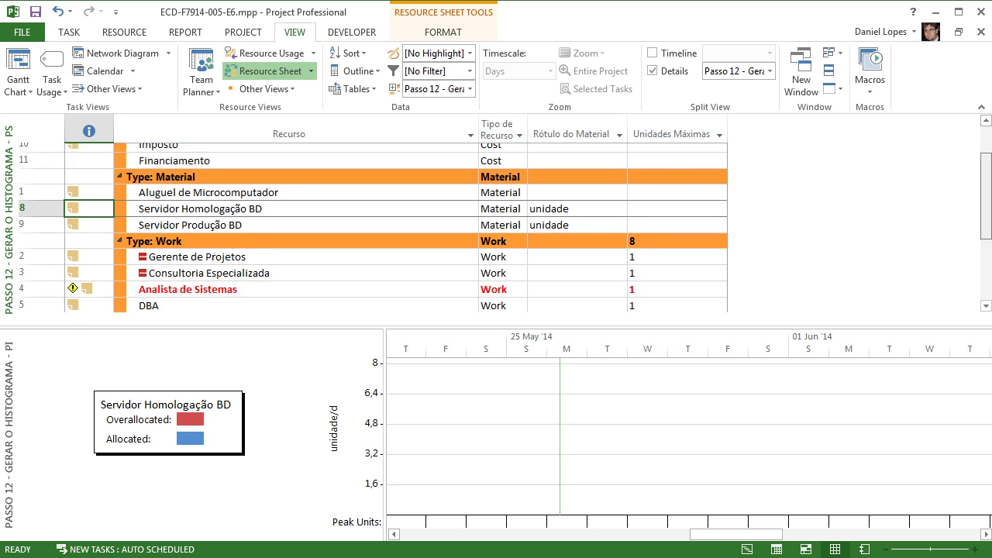
scroll(372, 225, "up", 3)
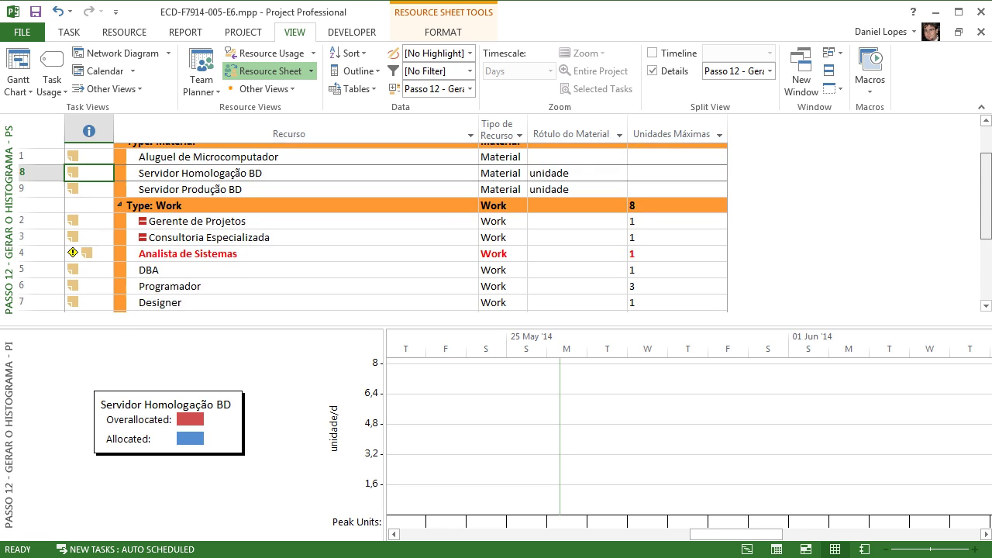
scroll(372, 225, "down", 1)
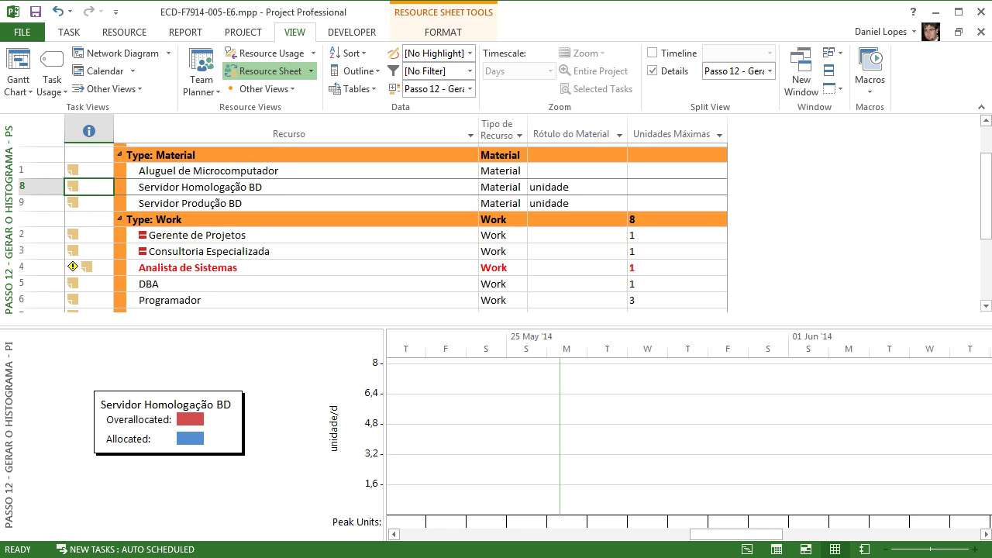
Create a new resource filter whose first condition uses the Type field.
left_click(470, 71)
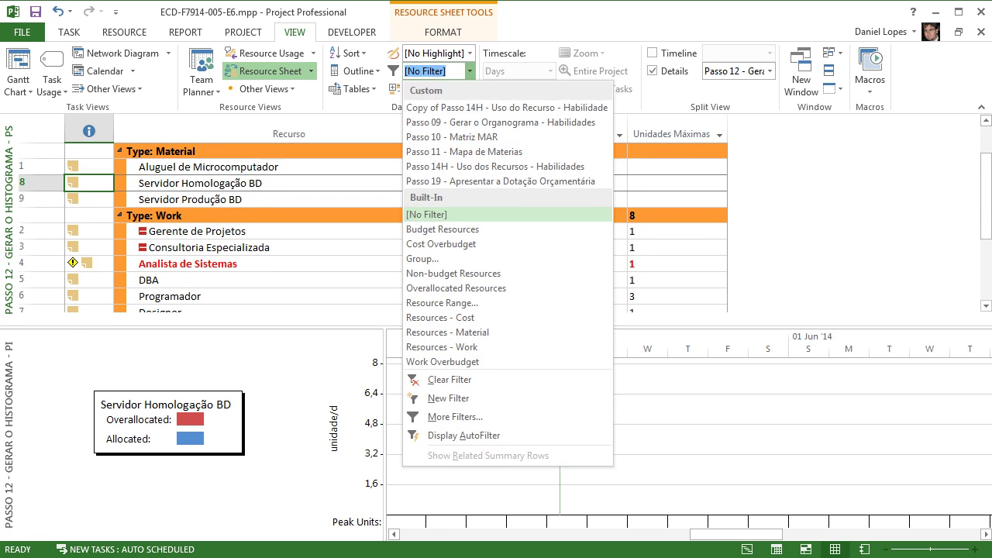
left_click(454, 416)
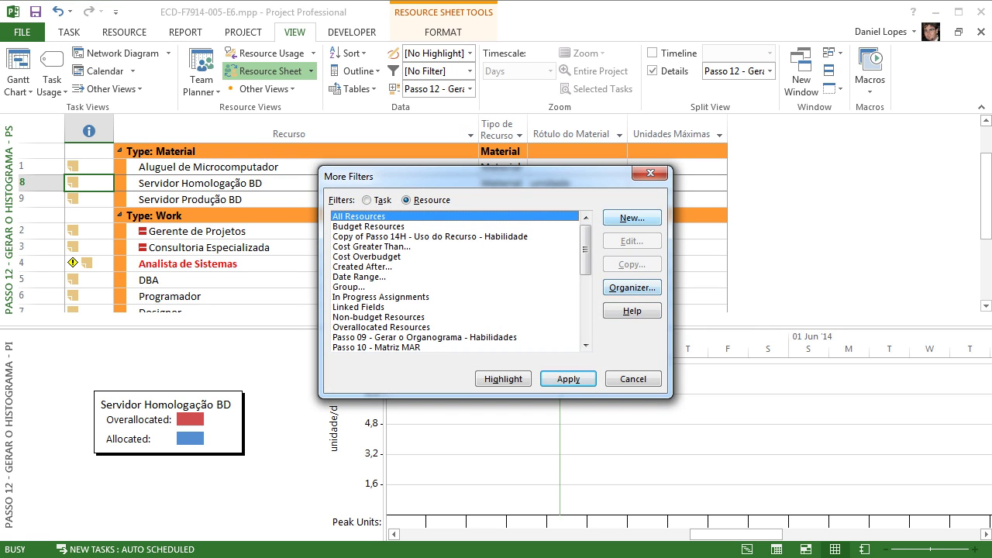
left_click(632, 217)
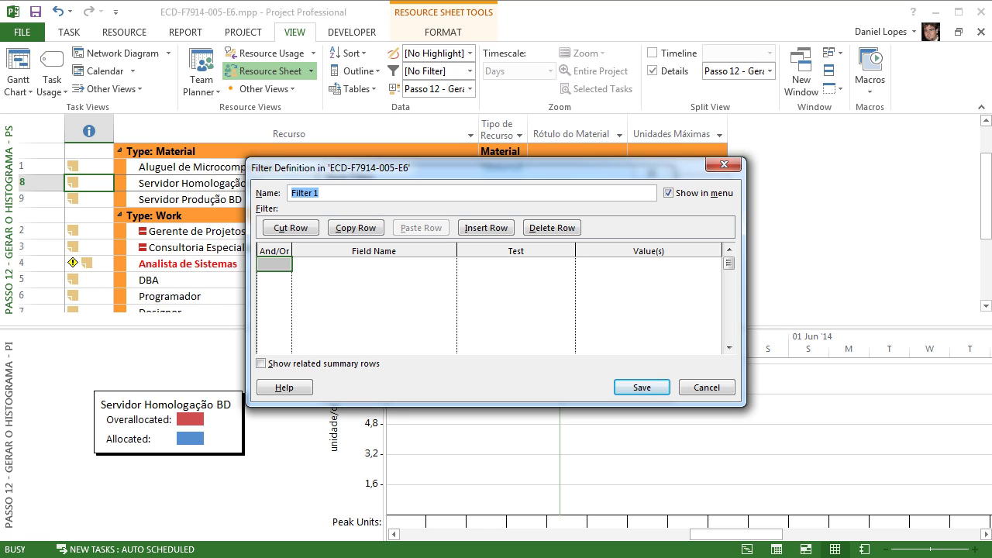
left_click(373, 263)
type("T")
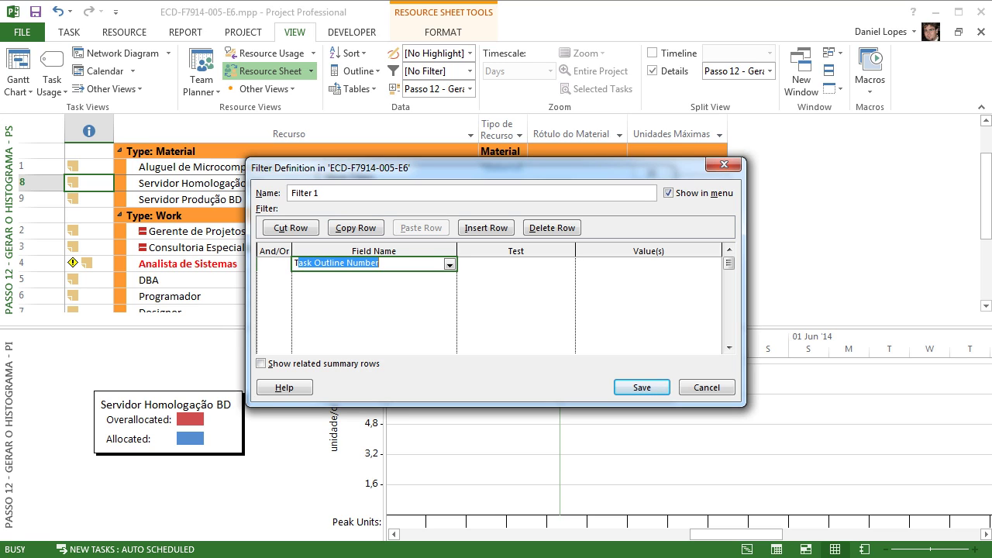
type("u")
key("BackSpace")
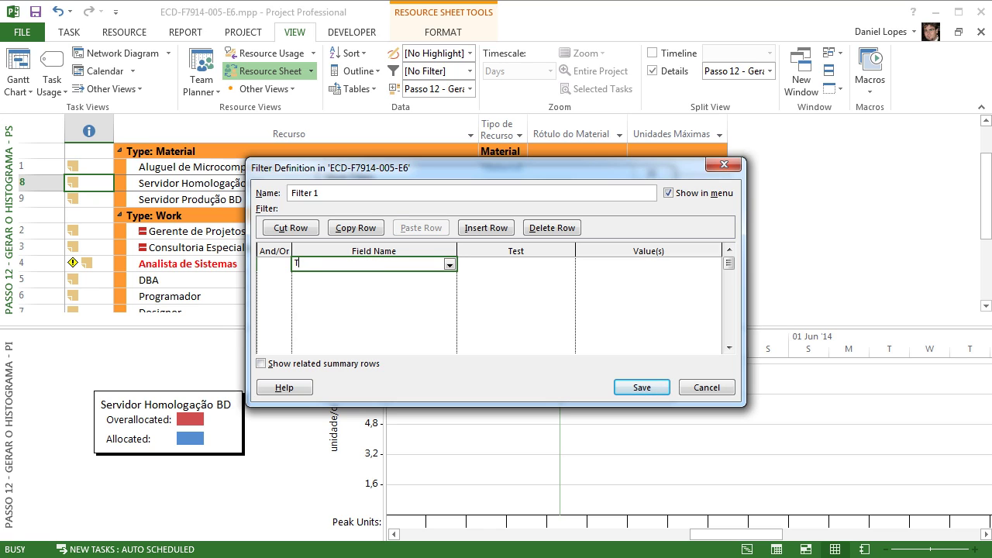
type("ype")
key("Tab")
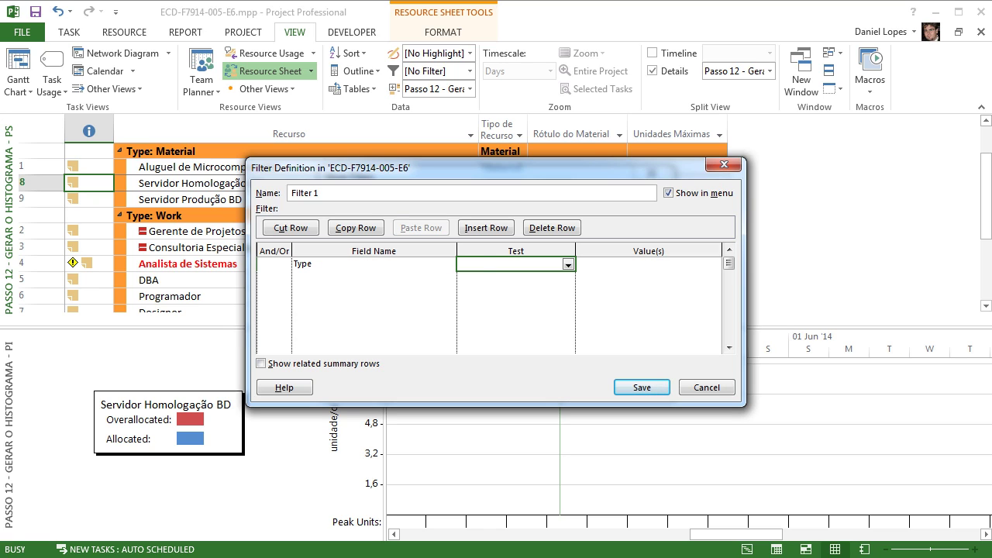
Complete the Type condition with the test equals and the value work, and save the filter.
type("e")
key("Tab")
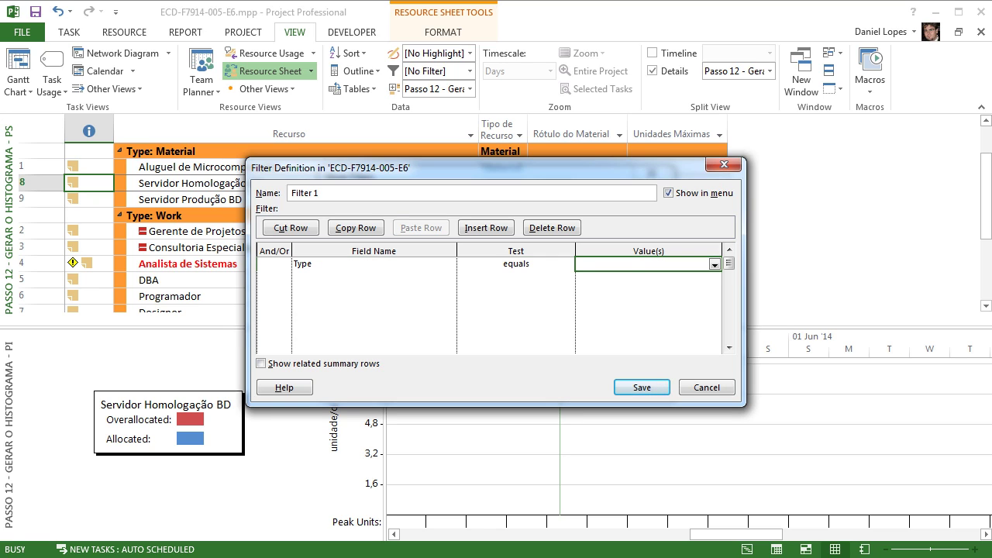
type("work")
key("Tab")
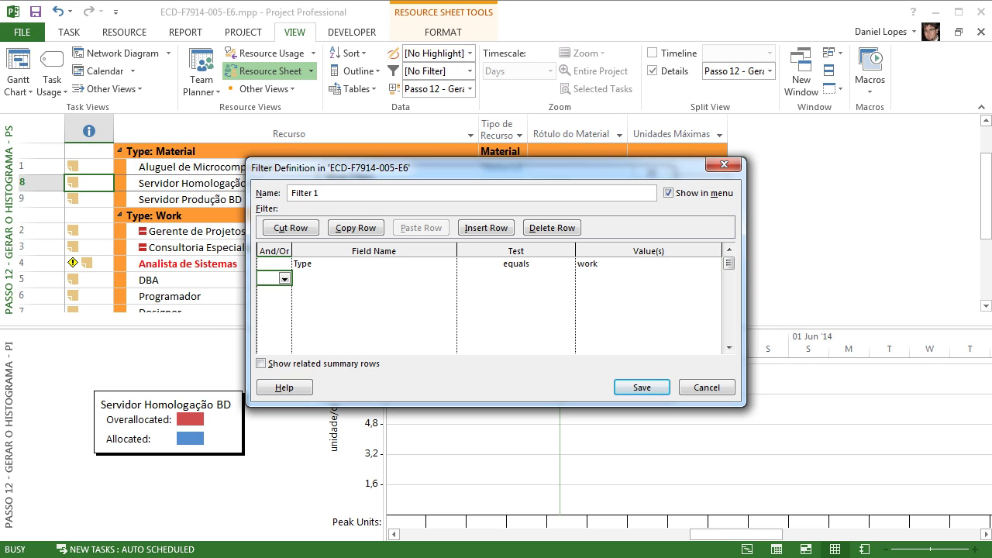
key("Escape")
key("Escape")
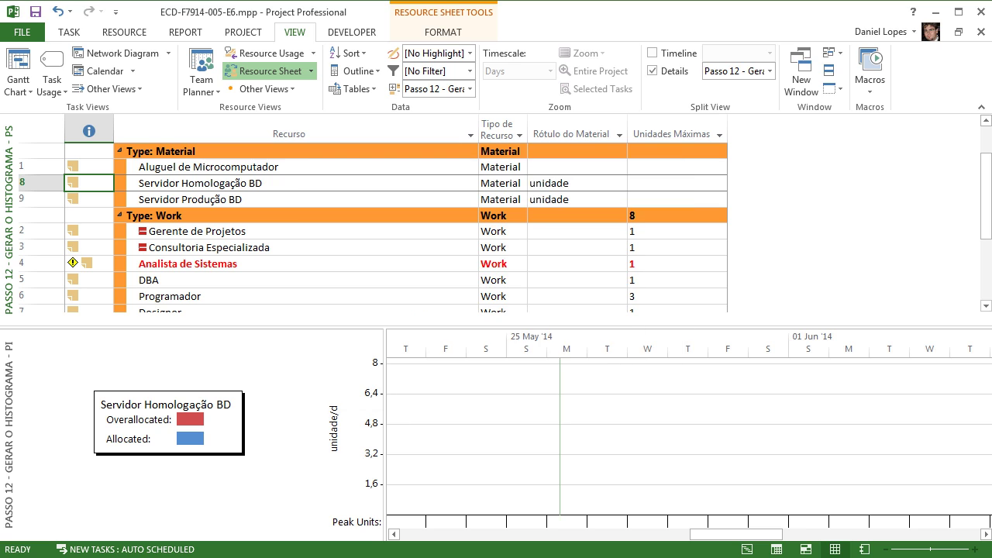
Apply the saved Filter 1 to the Passo 12 resource sheet.
left_click(470, 70)
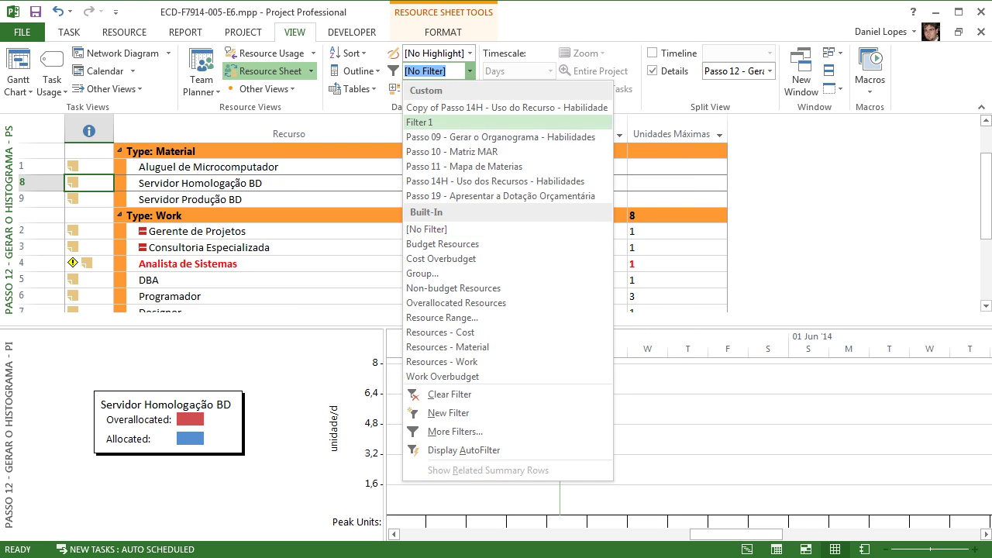
left_click(454, 432)
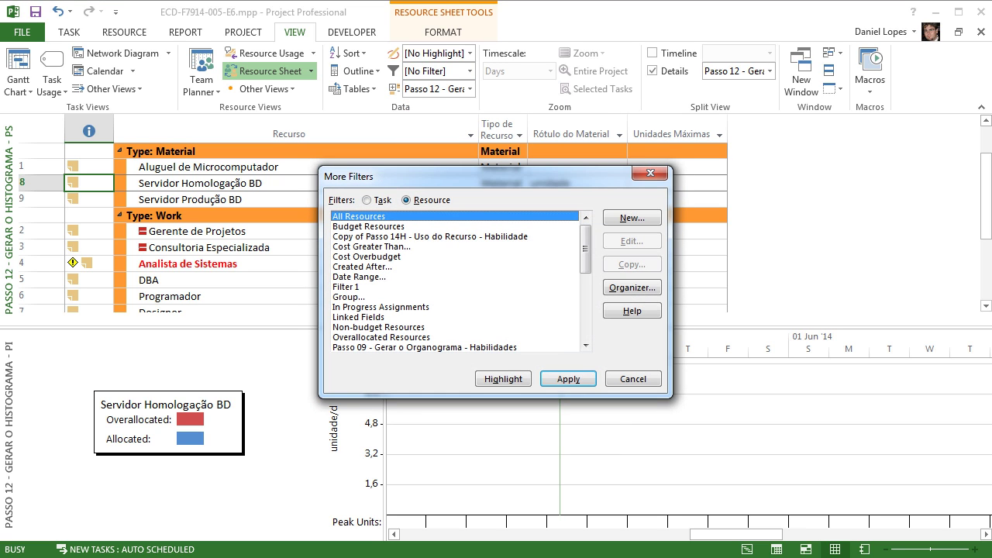
left_click(346, 286)
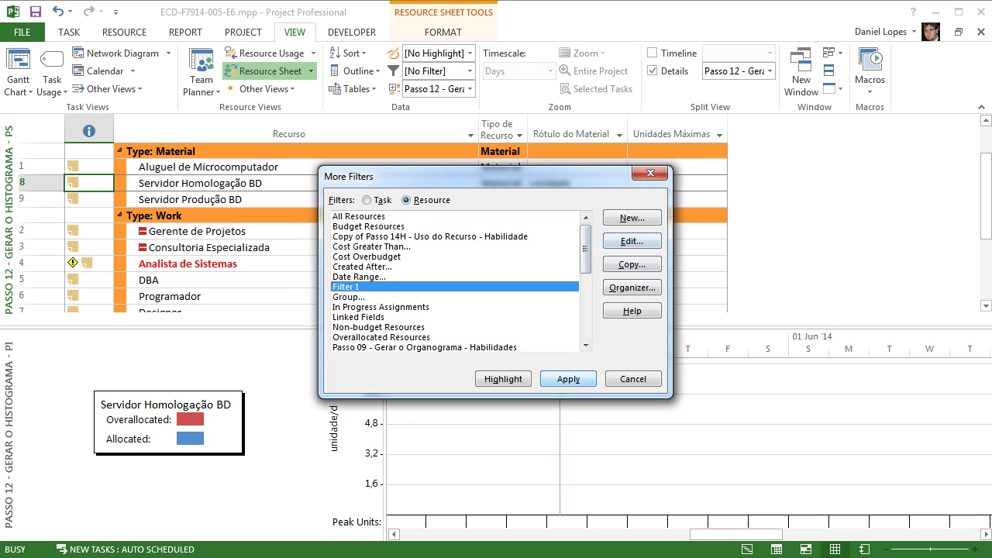
left_click(568, 379)
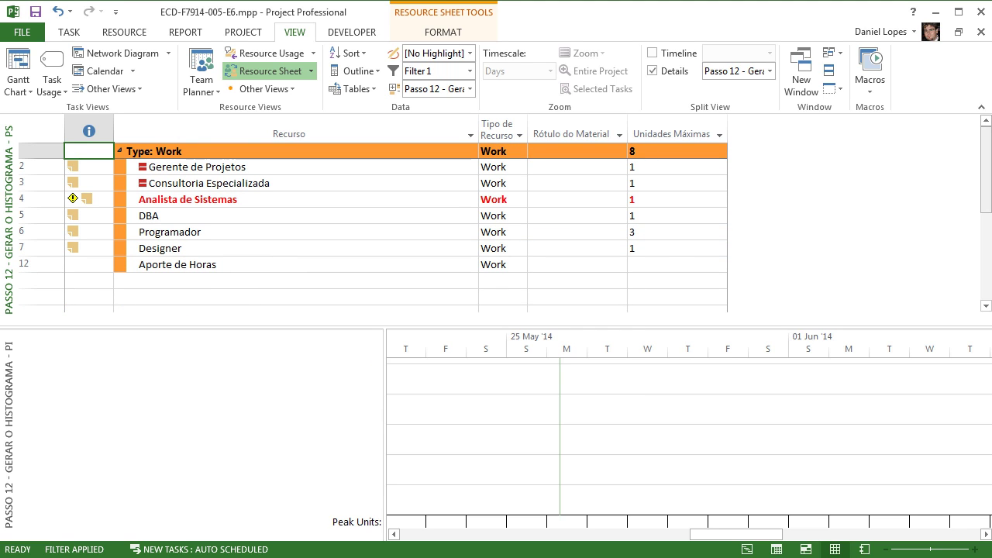
mouse_move(986, 169)
left_mouse_down()
mouse_move(986, 186)
mouse_move(986, 168)
left_mouse_up()
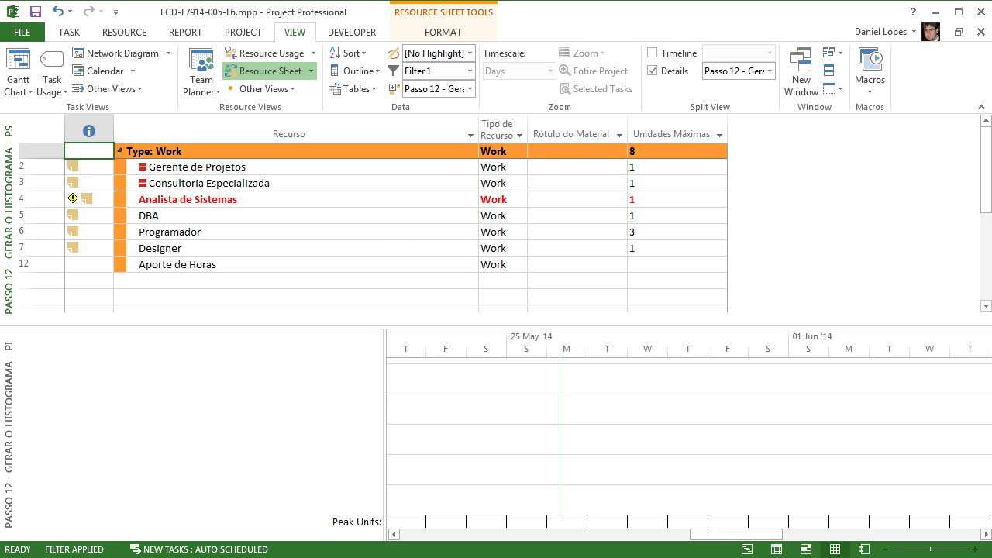
Examine the April 2014 histograms of the work resources one by one, from Gerente de Projetos down the list and back to Analista de Sistemas.
left_click(310, 166)
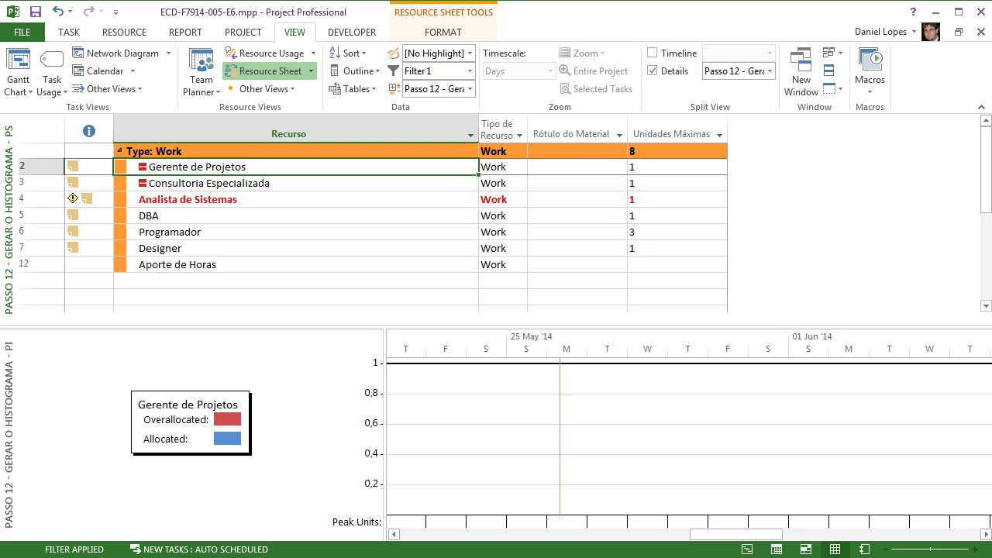
left_click_drag(737, 534, 446, 534)
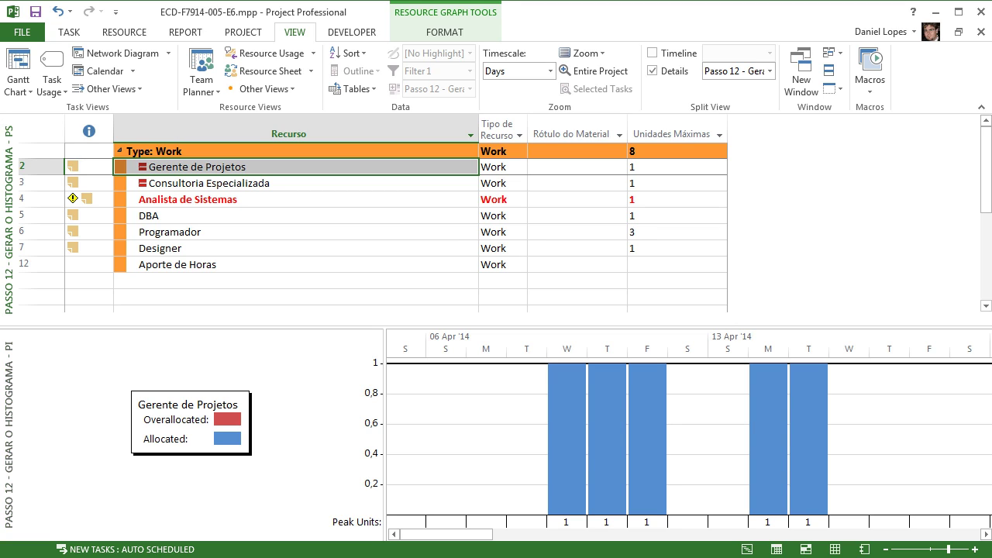
left_click(310, 183)
left_click(310, 199)
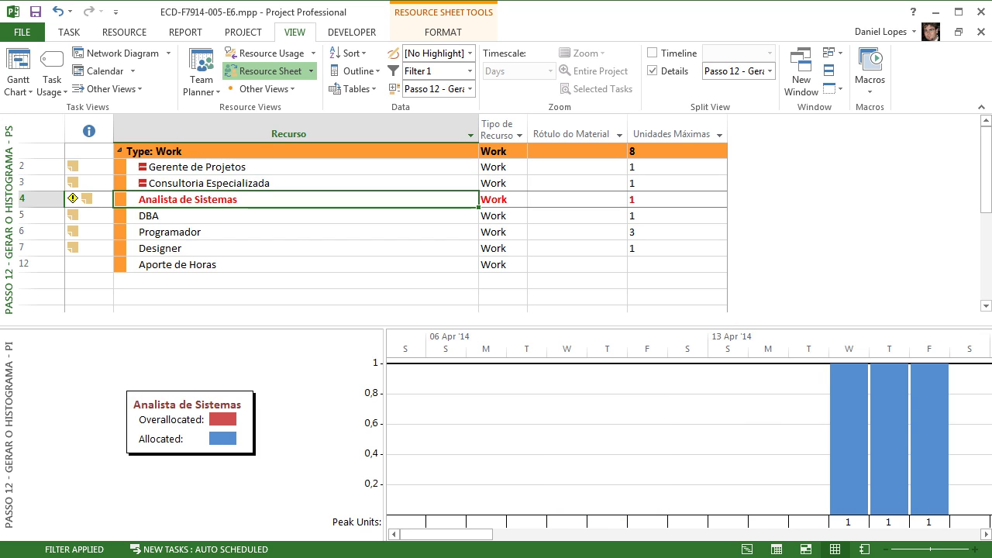
left_click(310, 183)
left_click(310, 166)
left_click(310, 183)
left_click(310, 199)
key("Down")
key("Down")
key("Down")
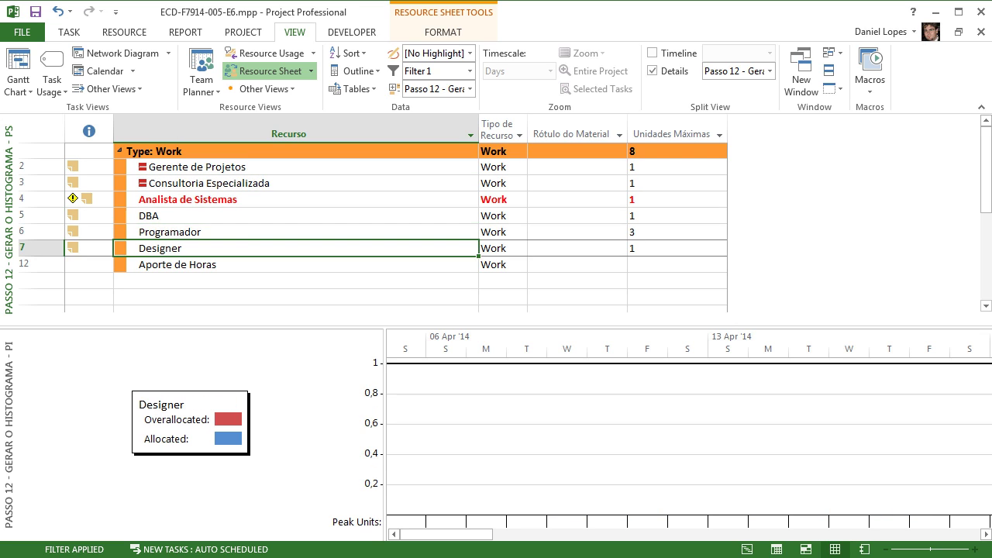
key("Down")
key("Up")
key("Up")
key("Up")
key("Up")
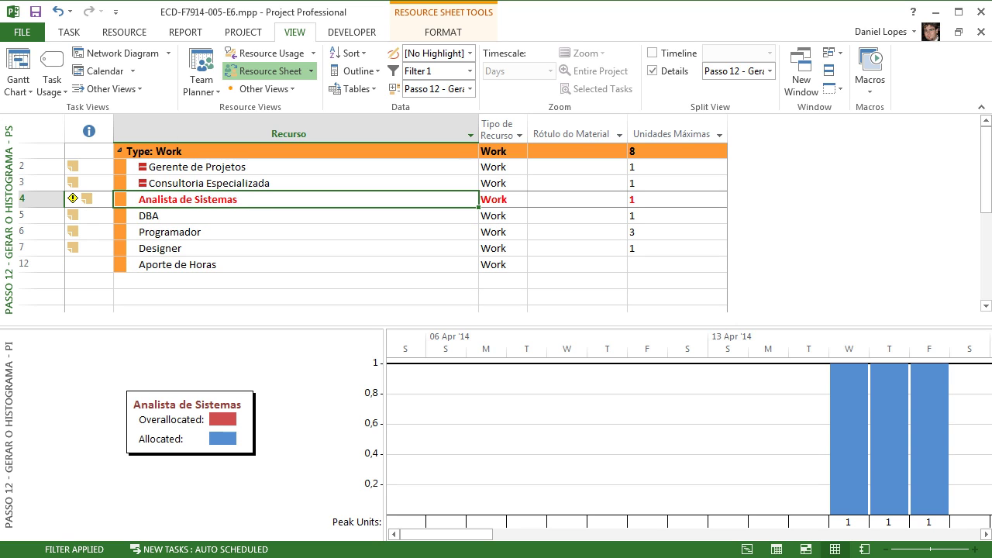
Look through the Analista de Sistemas histogram from April to August 2014 for overallocated periods.
left_click_drag(447, 534, 928, 534)
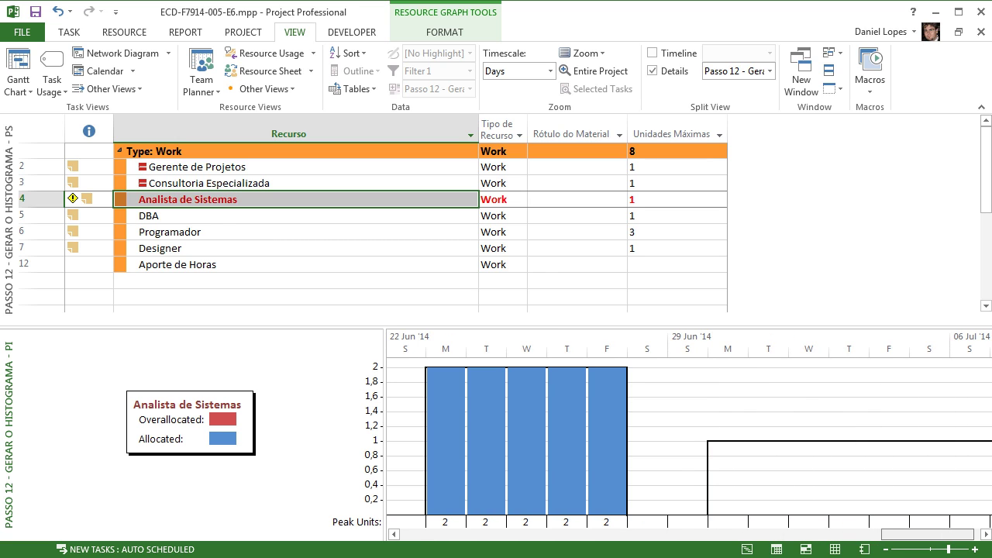
left_click(986, 534)
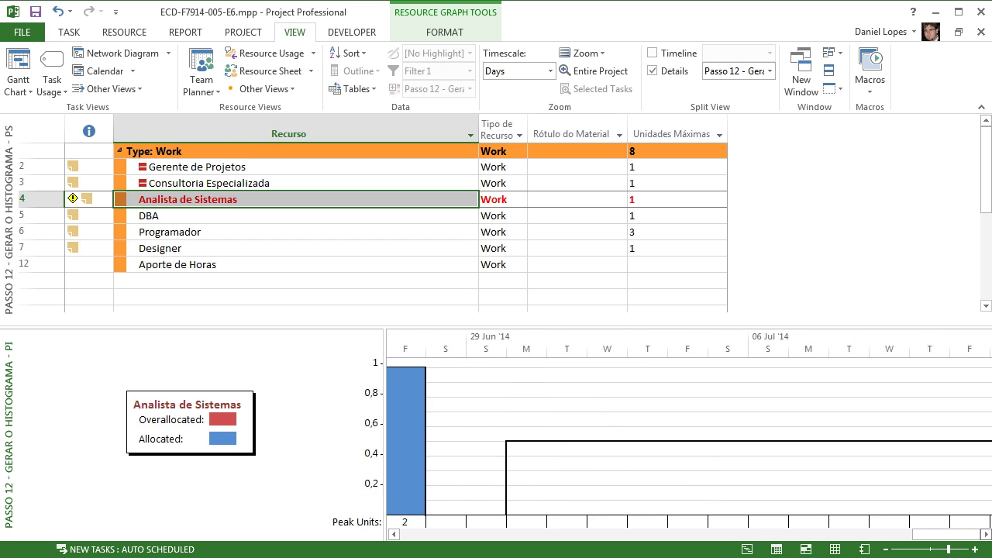
left_click(986, 534)
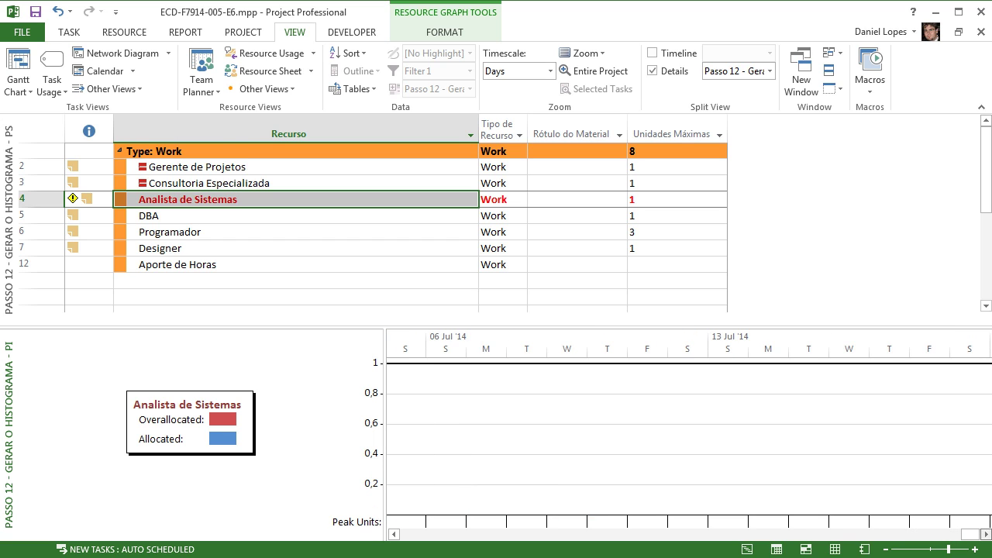
left_click(985, 534)
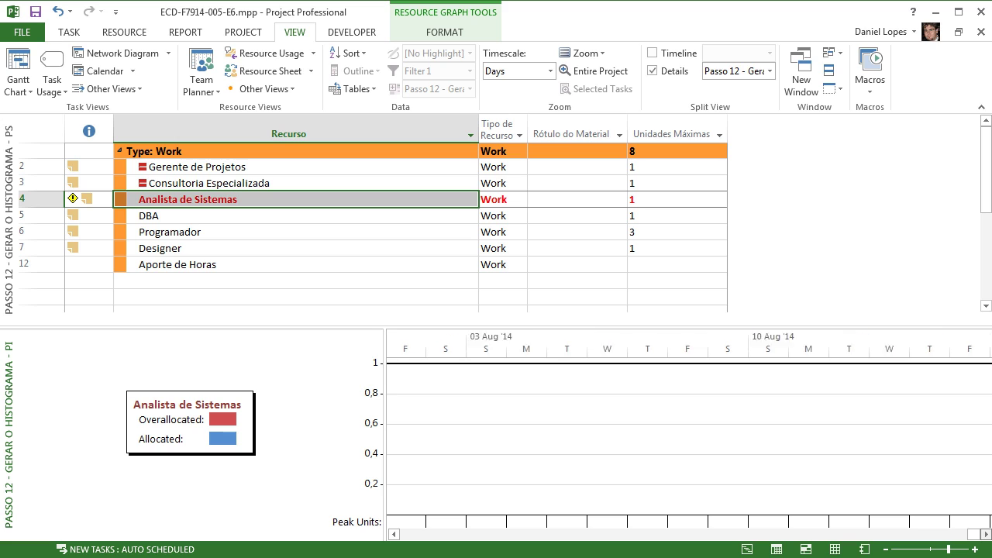
Search for the next overallocation, and return the Analista de Sistemas histogram to April 2014.
left_click(124, 32)
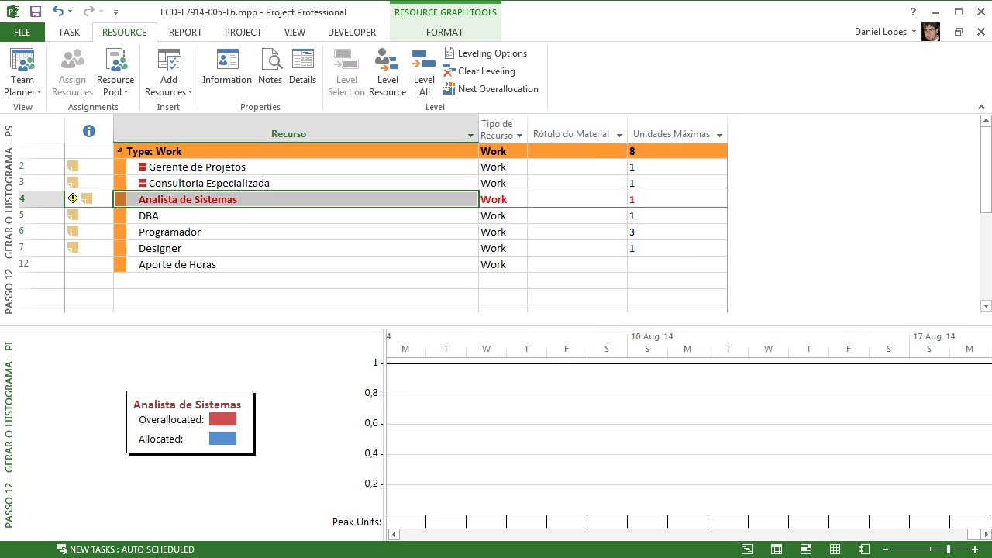
left_click(490, 89)
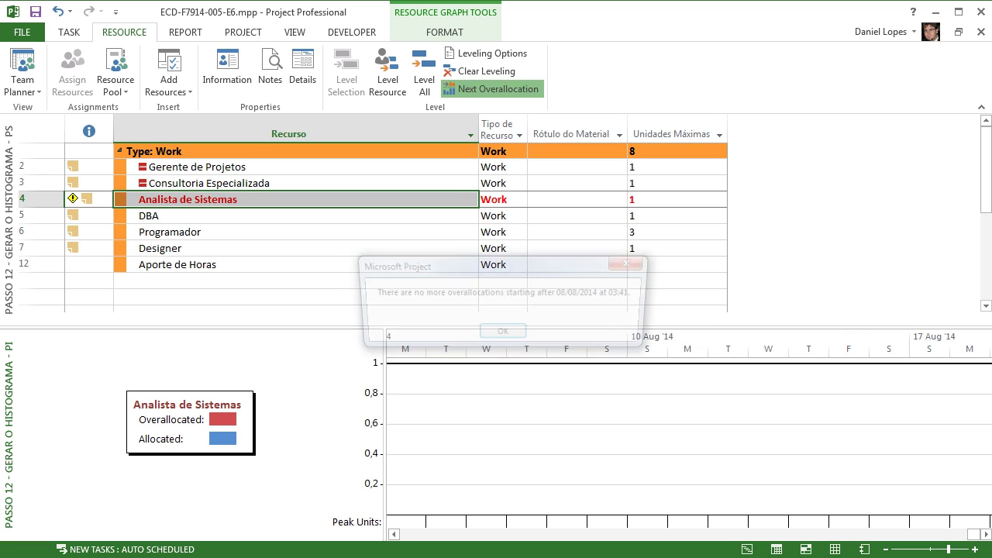
left_click(503, 334)
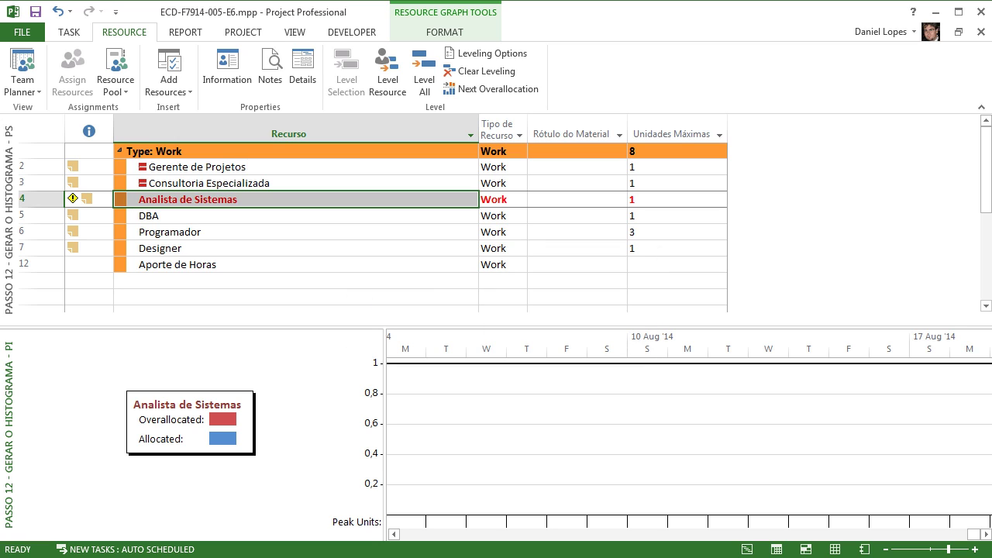
left_click_drag(974, 534, 446, 534)
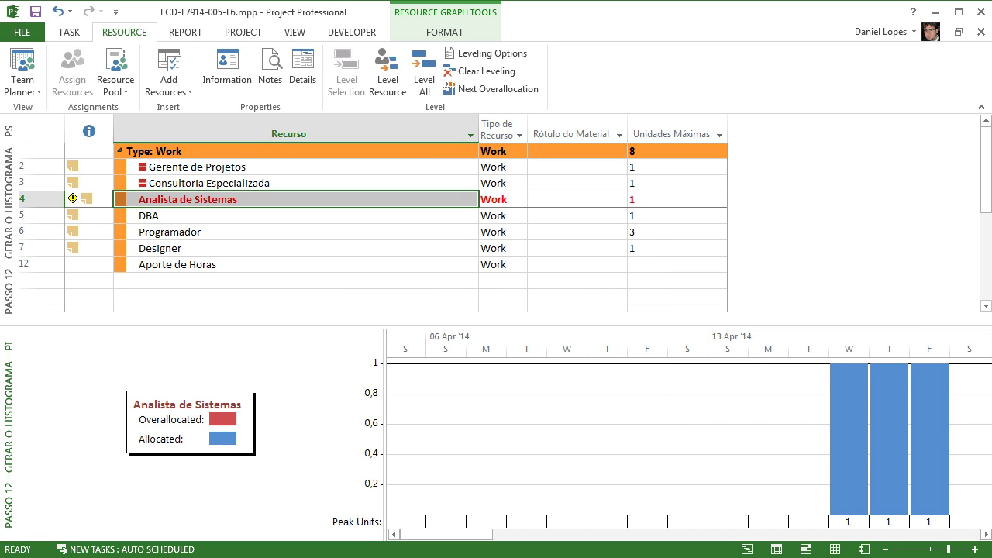
Edit Filter 1 to add a second condition on the Type field, joined with And.
left_click(294, 32)
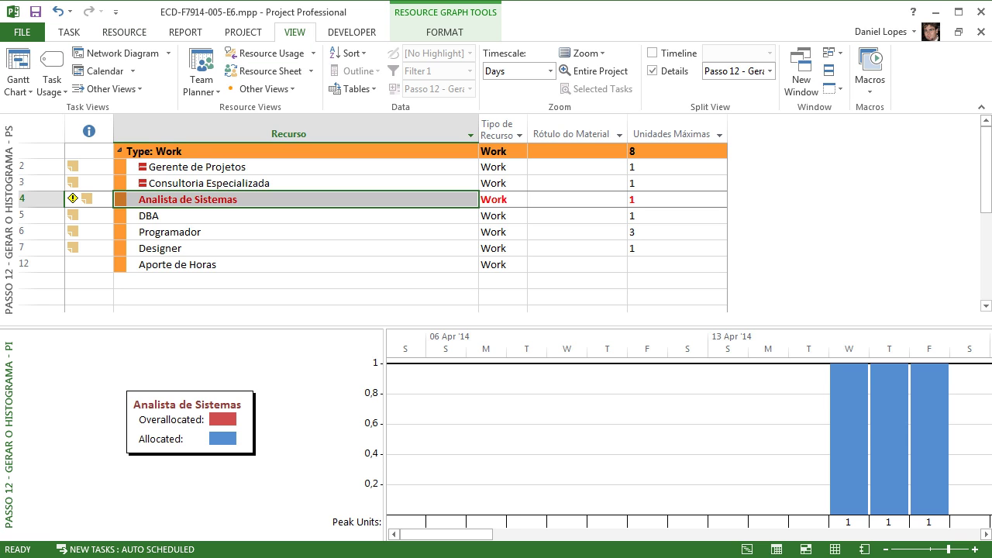
key("F6")
left_click(470, 72)
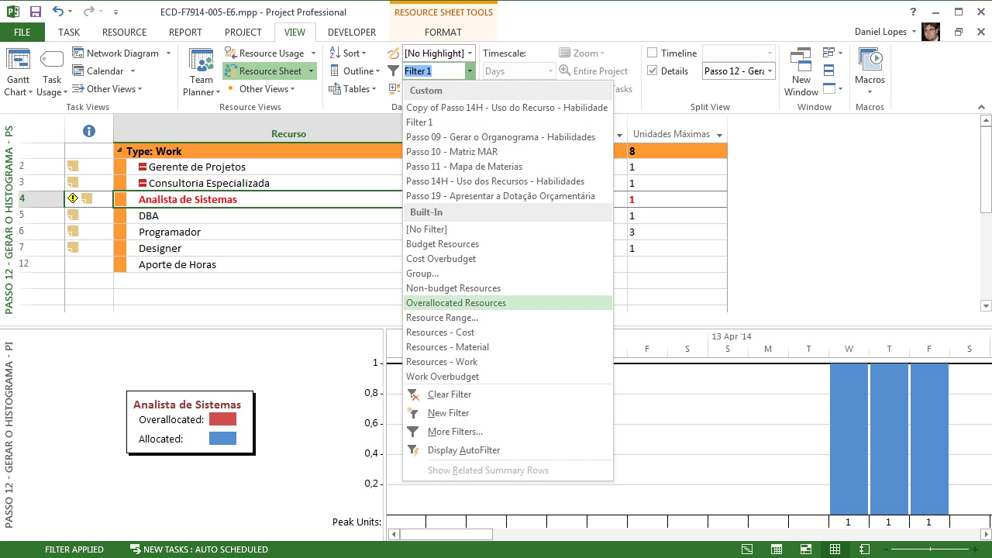
left_click(456, 431)
key("alt+e")
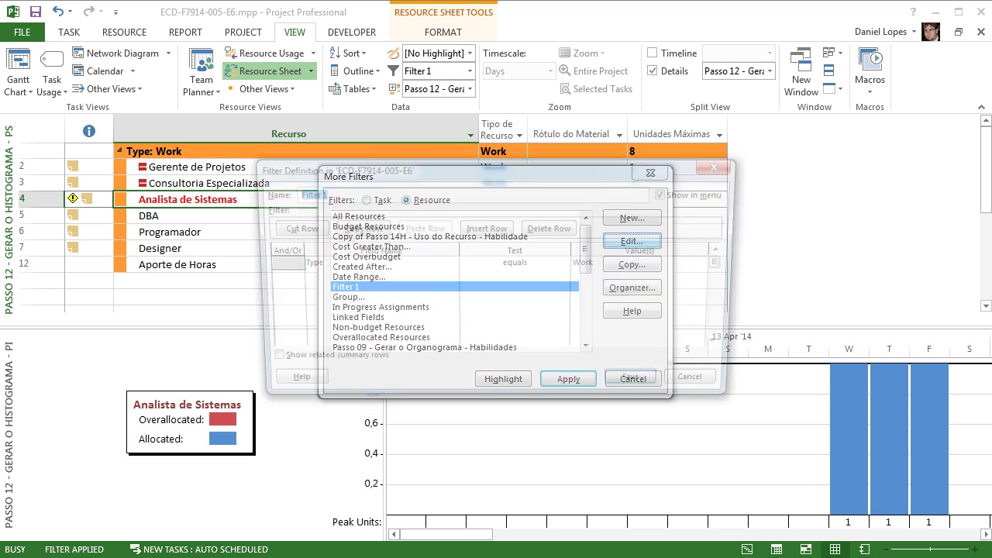
left_click(273, 278)
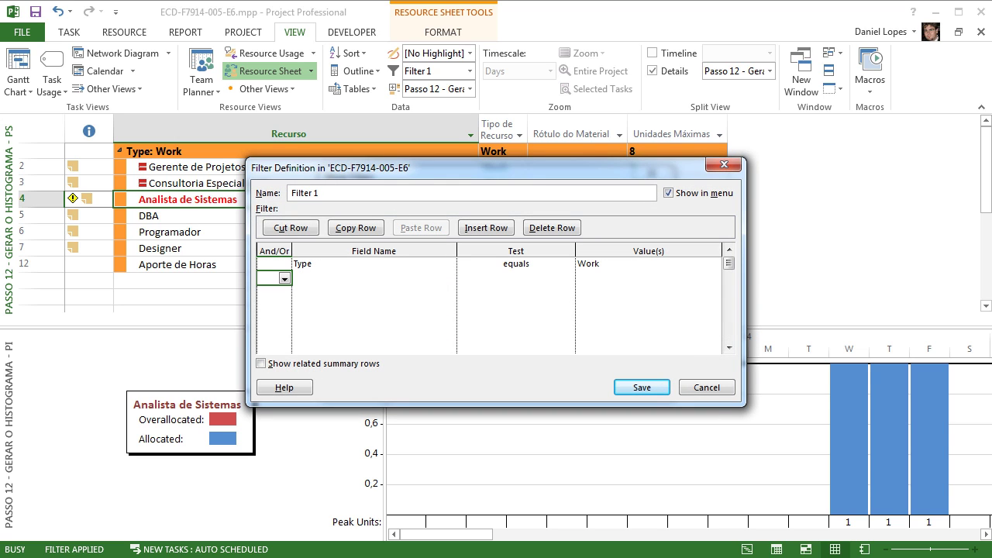
type("And")
key("Tab")
type("T")
left_click(515, 306)
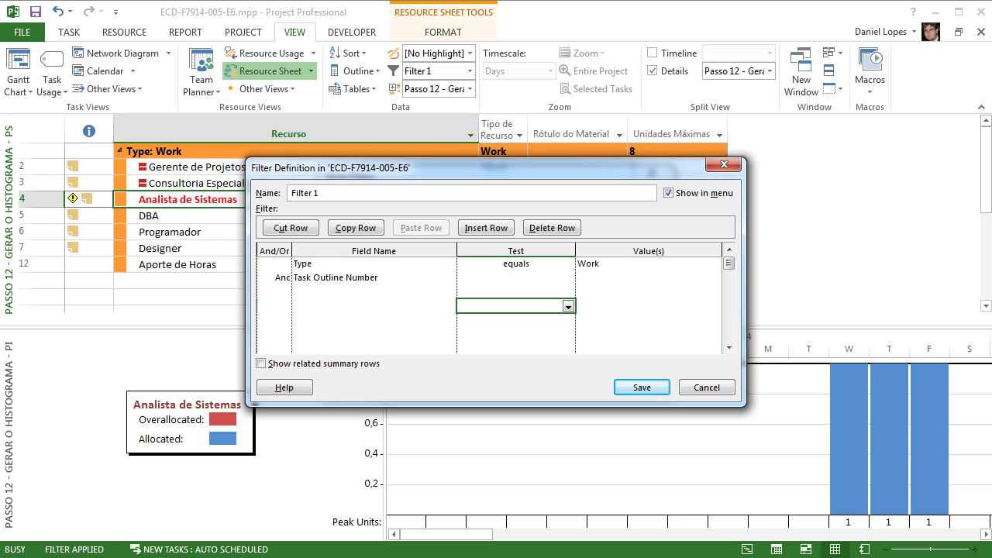
left_click(368, 277)
type("Type")
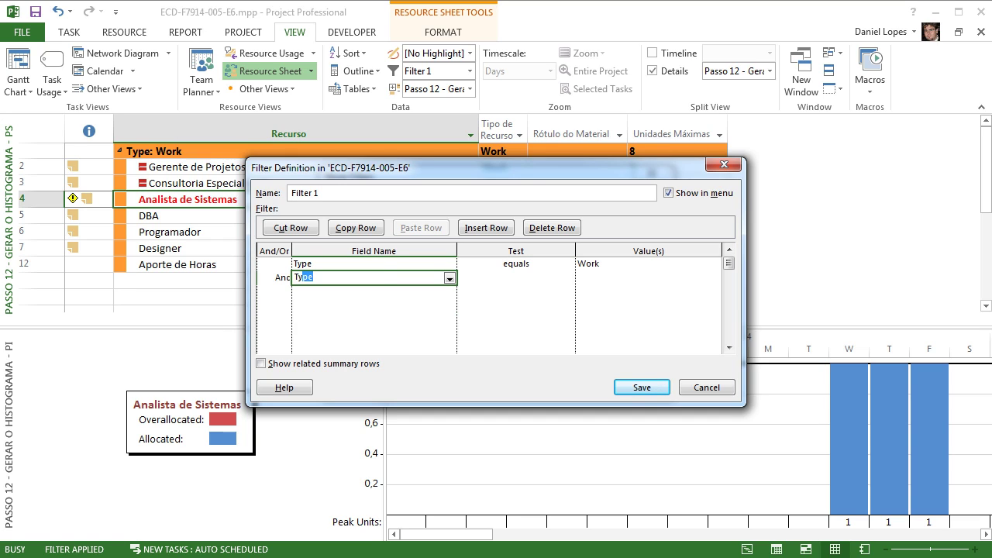
Complete Filter 1's second condition as Type equals Material, save it, apply the filter and check the resource list.
key("Tab")
type("e")
key("Tab")
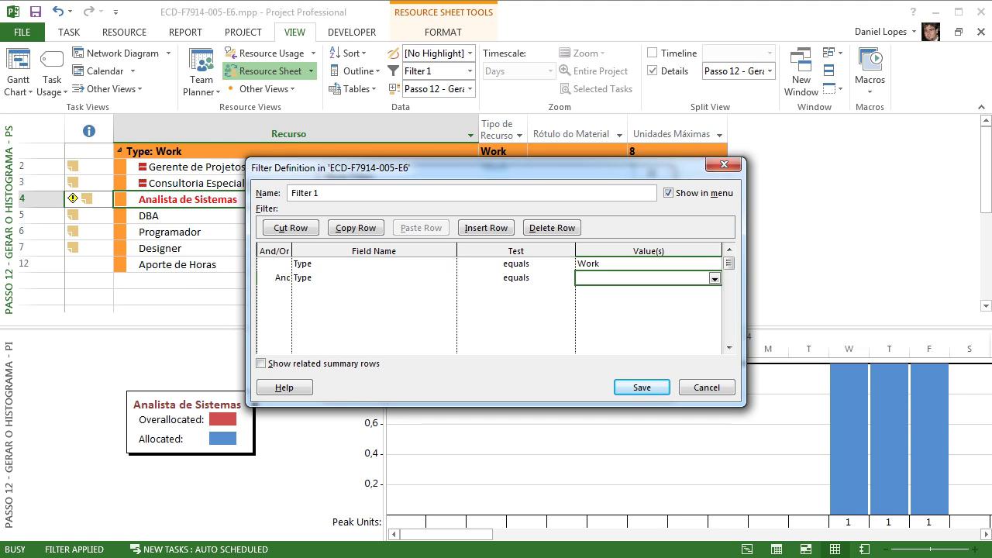
type("ma")
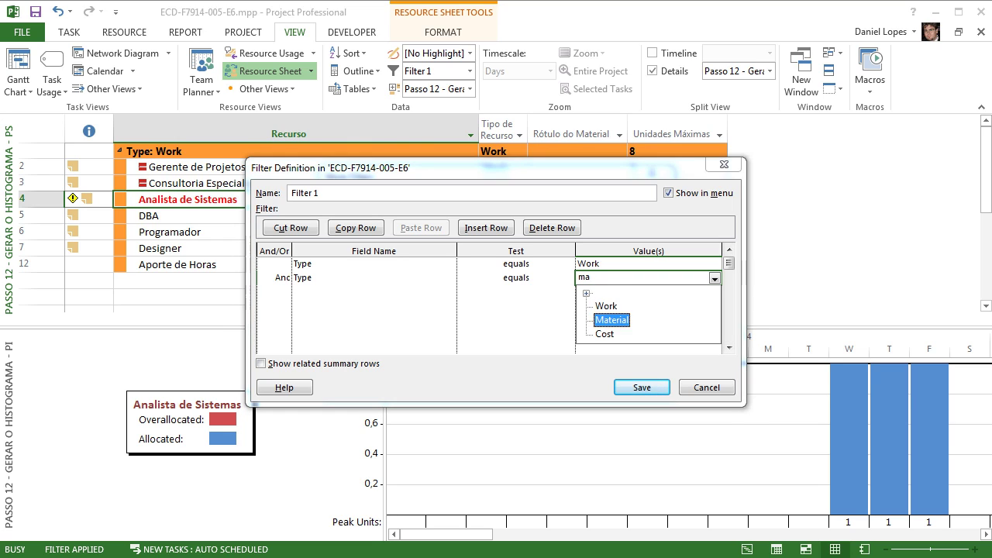
key("Return")
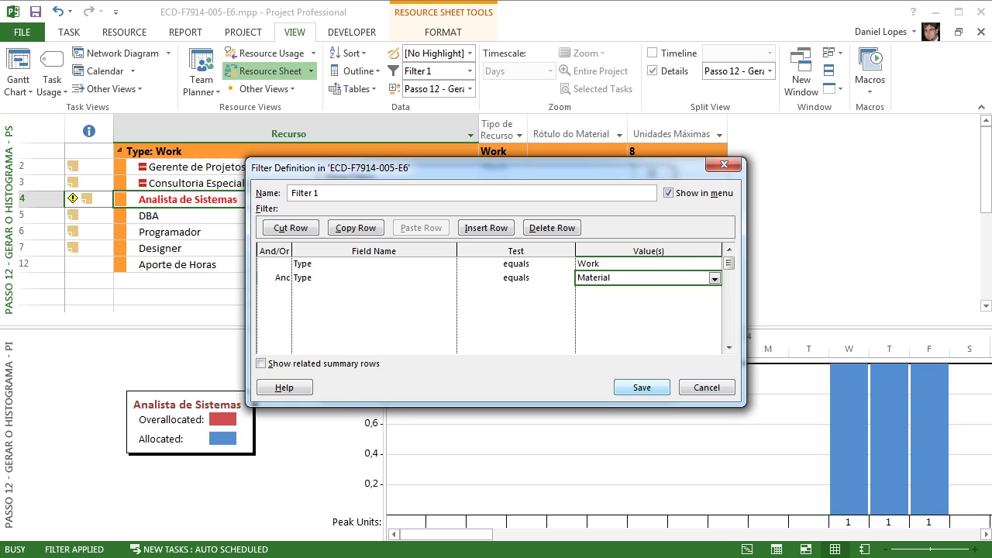
left_click(642, 386)
left_click(567, 379)
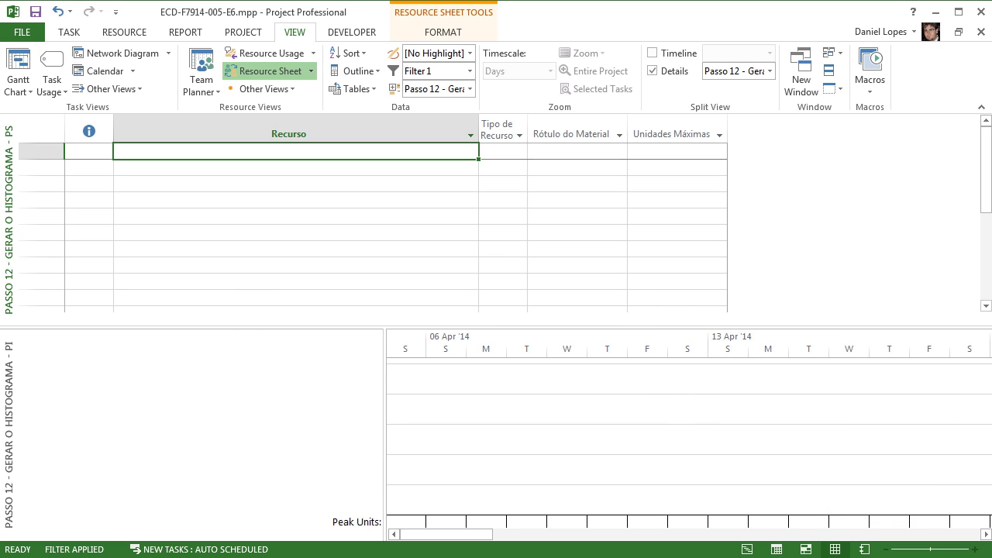
scroll(372, 225, "down", 3)
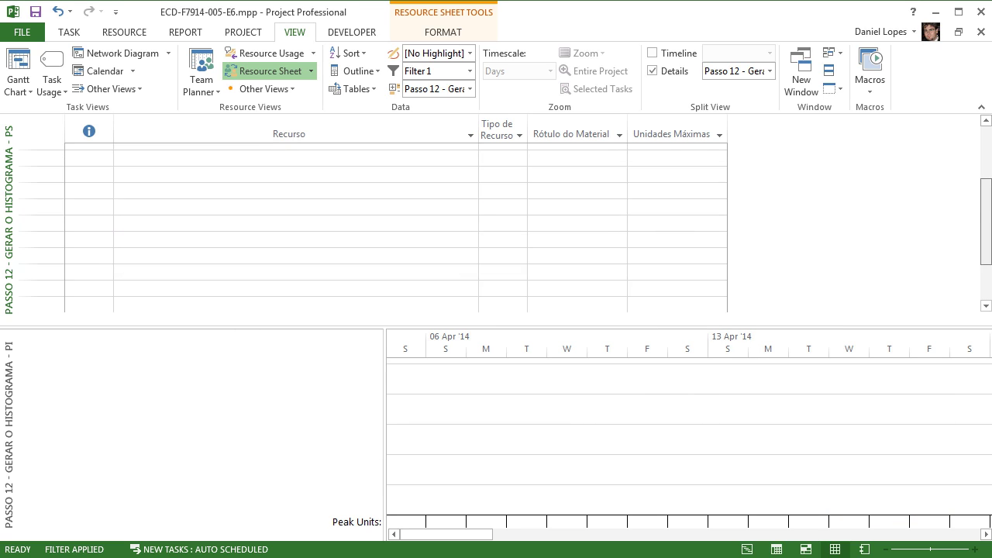
scroll(372, 224, "up", 3)
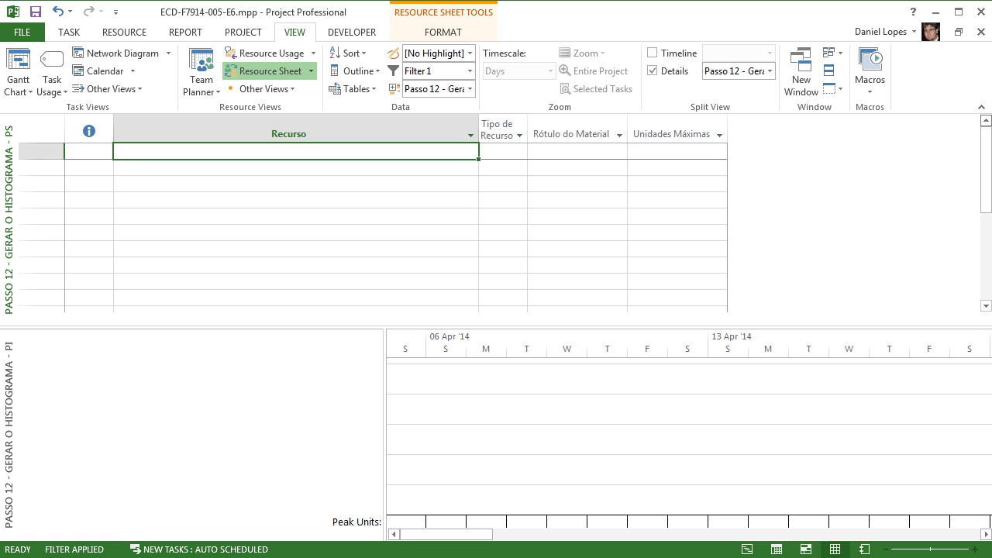
Change the operator joining Filter 1's Work and Material conditions to Or, and reapply the filter.
left_click(470, 71)
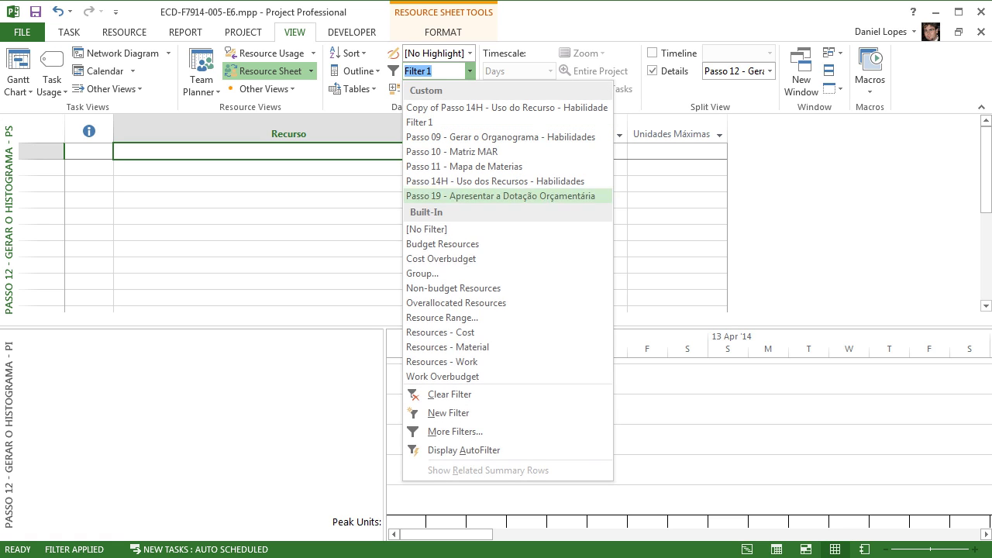
left_click(470, 70)
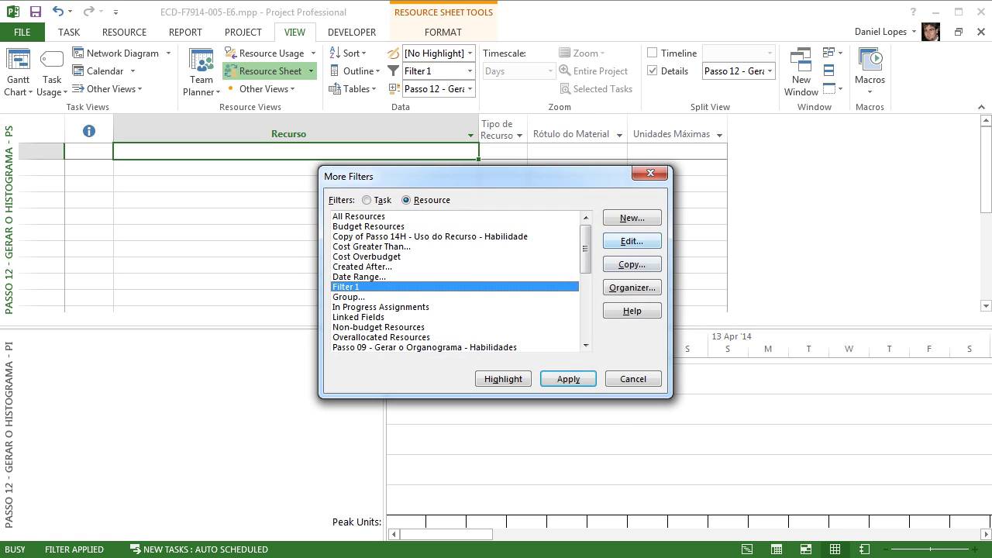
left_click(631, 241)
left_click(273, 278)
left_click(284, 278)
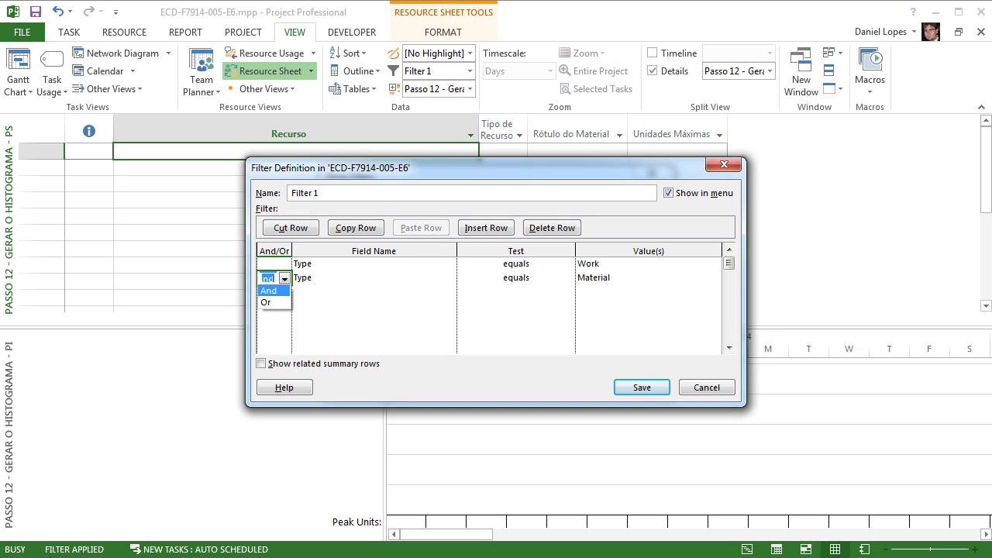
left_click(266, 302)
left_click(641, 387)
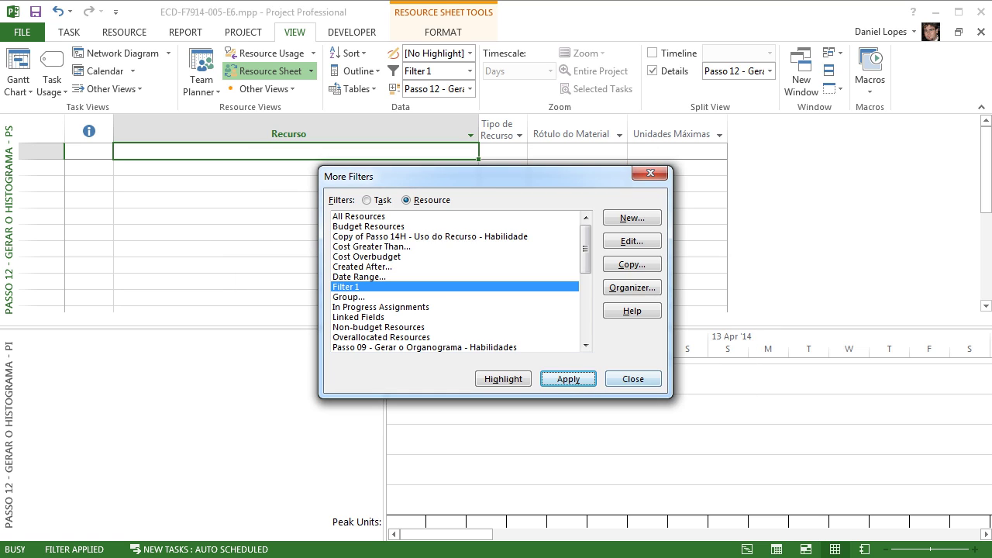
key("Return")
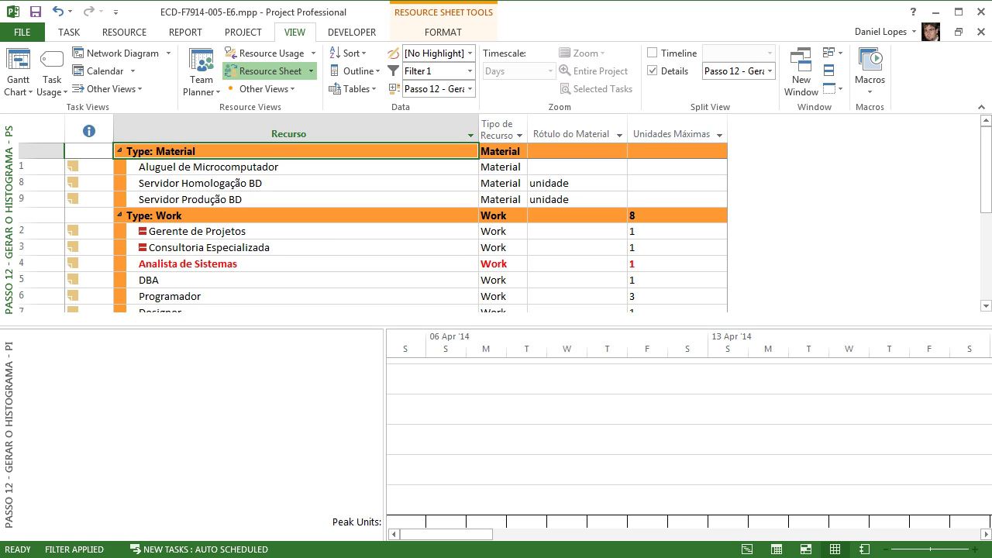
Examine the April 2014 histograms from Aluguel de Microcomputador down to Consultoria Especializada and back up.
left_click(233, 166)
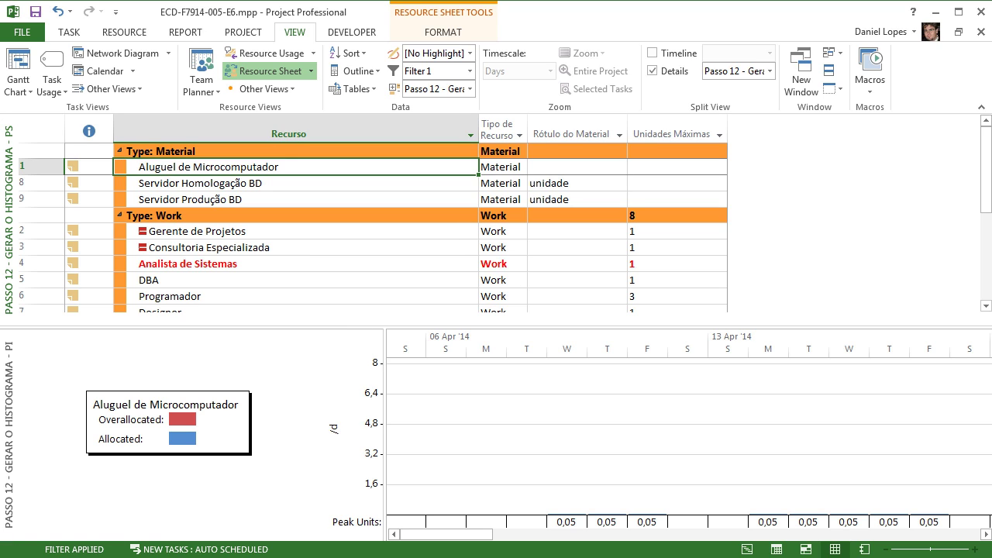
key("Down")
key("Down")
key("Down")
key("Down")
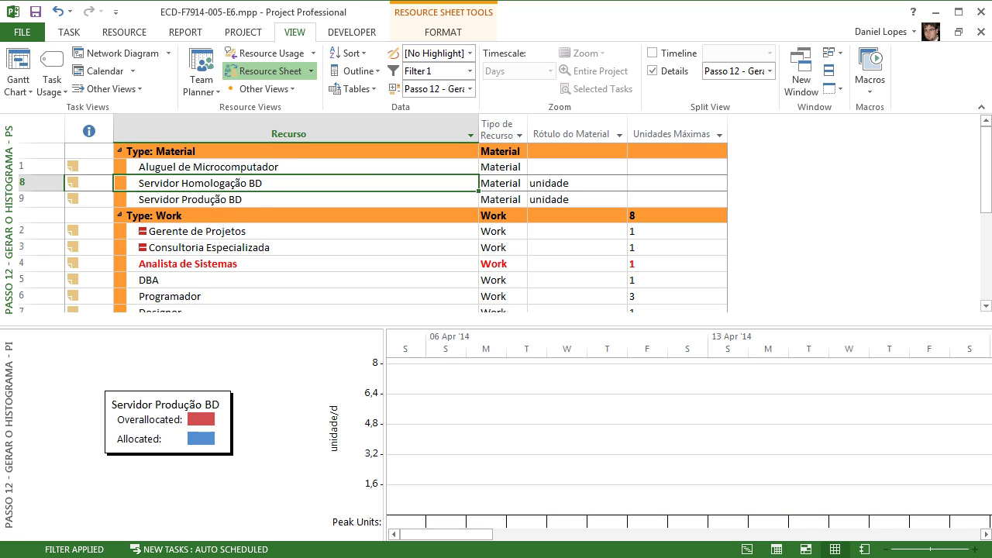
key("Down")
key("Down")
key("Down")
key("Down")
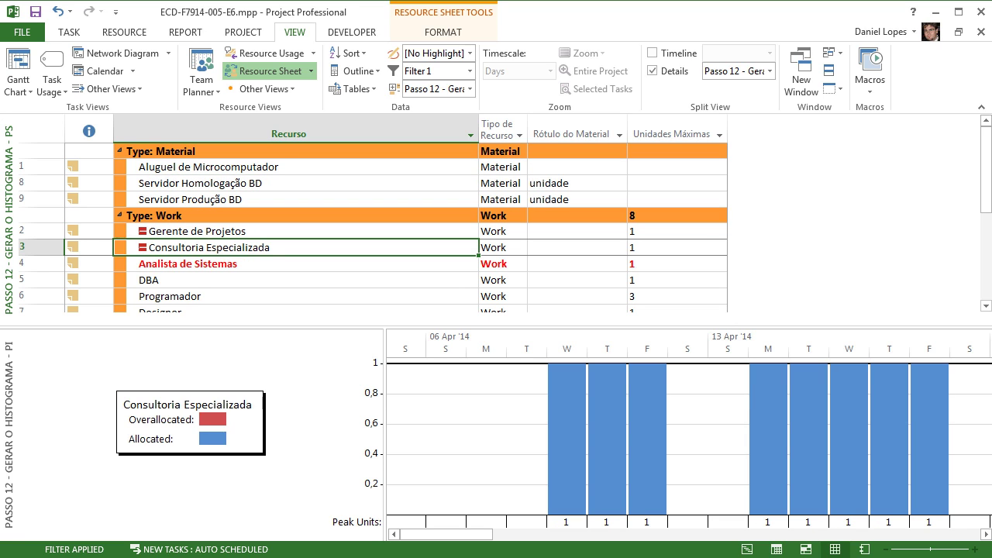
key("Up")
key("Up")
key("Up")
key("Up")
key("Up")
key("Up")
key("Up")
key("Up")
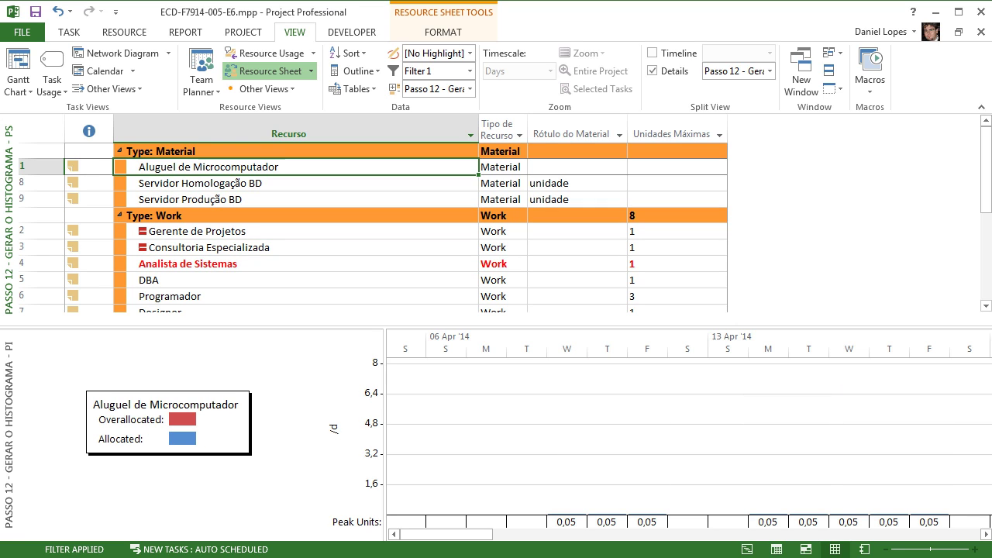
Compare the histogram units of the material resources Aluguel de Microcomputador, Servidor Homologação BD and Servidor Produção BD.
key("Down")
key("Down")
key("Down")
key("Up")
key("Up")
key("Up")
Compare the histogram scales of the material resources with those of the work resources down to Programador, returning to Aluguel de Microcomputador.
key("Down")
key("Down")
key("Down")
key("Down")
key("Down")
key("Down")
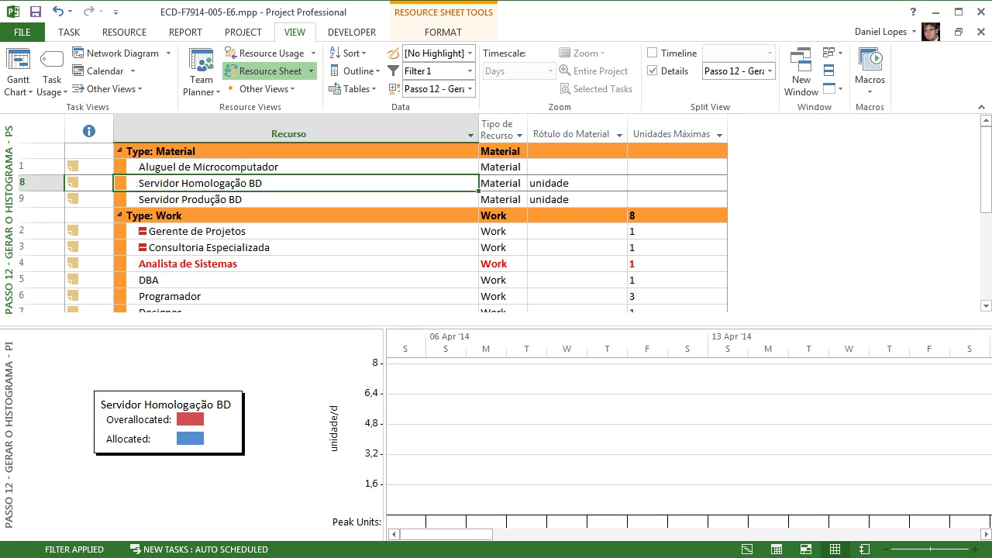
key("Down")
key("Down")
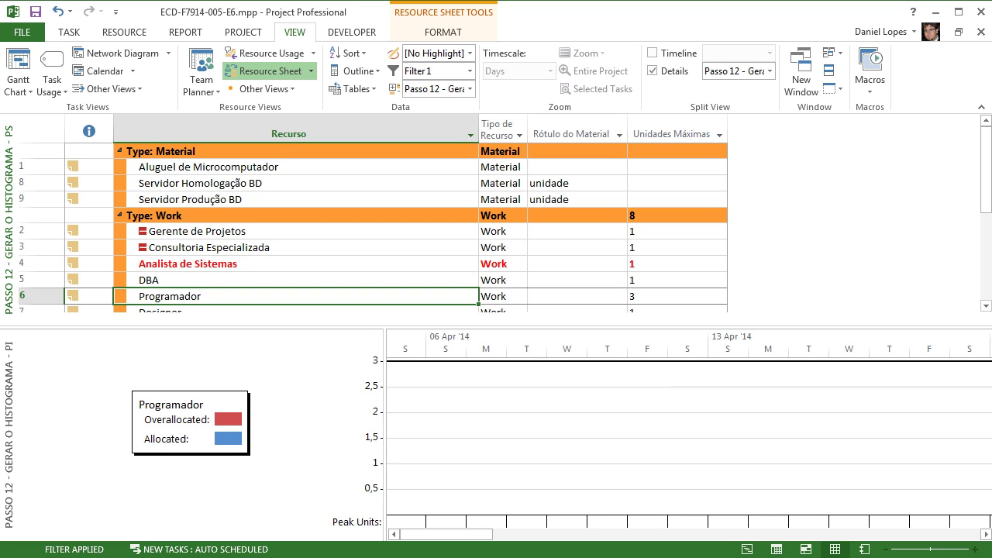
key("Up")
key("Up")
key("Up")
key("Up")
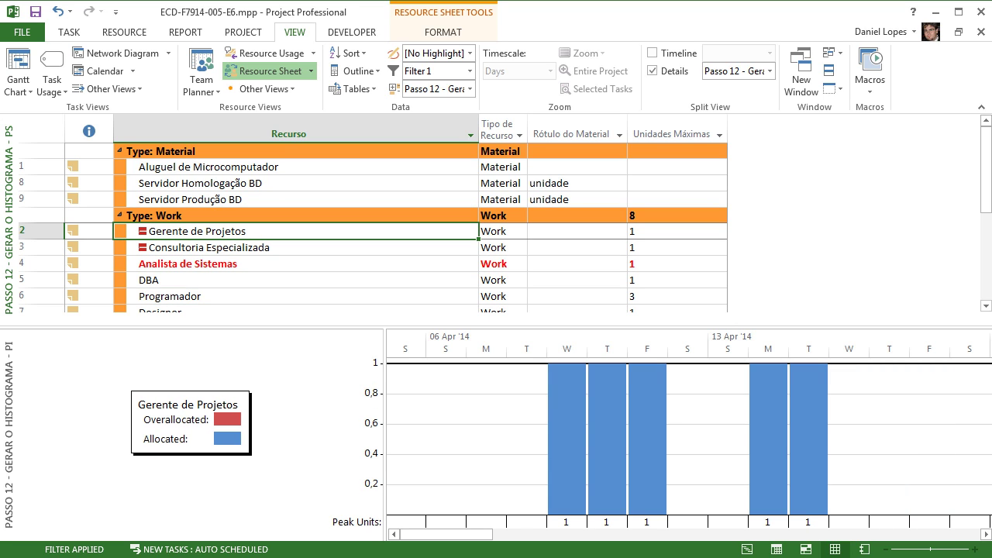
key("Up")
key("Up")
key("Up")
key("Up")
key("Up")
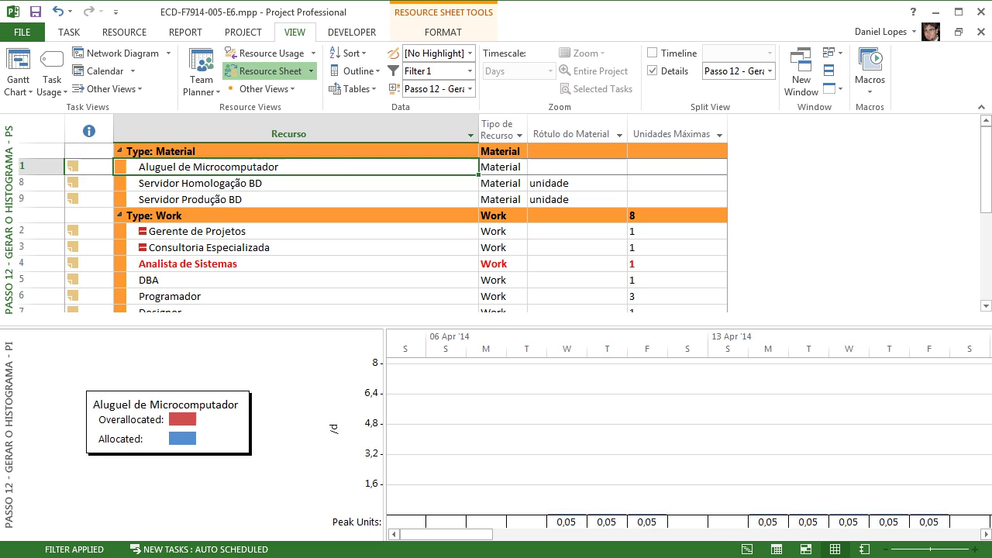
Review the material resources' histograms once more, ending on the Gerente de Projetos histogram.
key("Down")
key("Down")
key("Down")
key("Down")
key("Down")
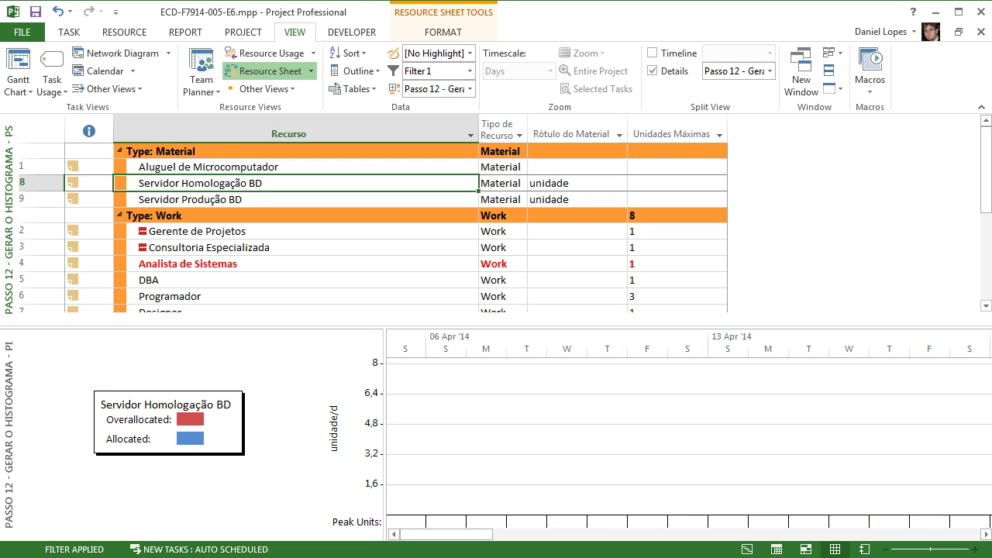
key("Up")
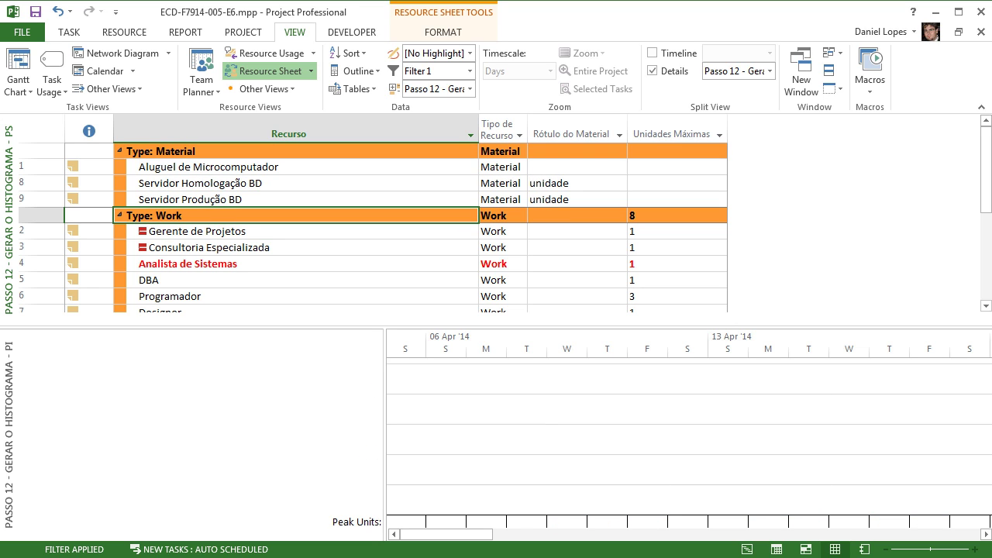
key("Down")
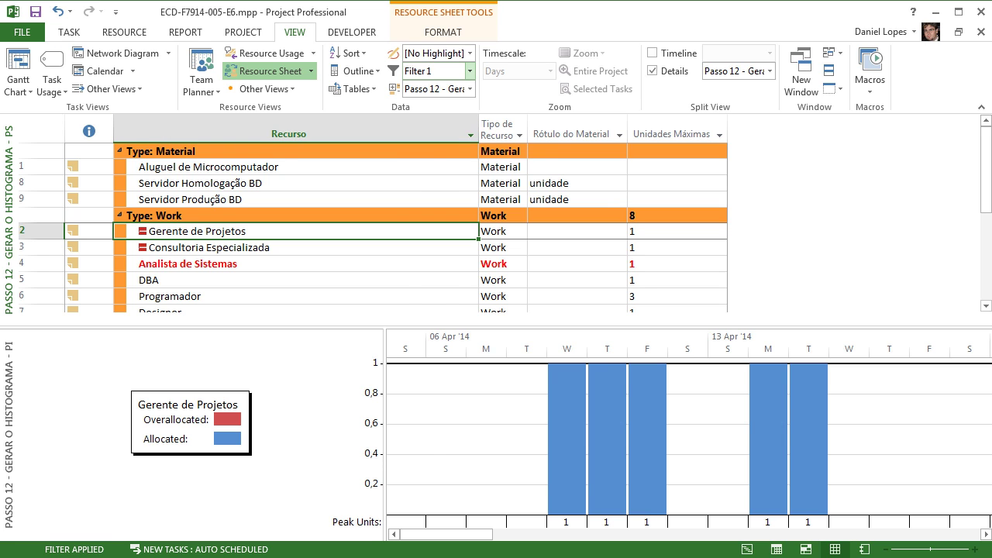
Delete the Type equals Material condition from Filter 1, then save and reapply the filter.
left_click(469, 71)
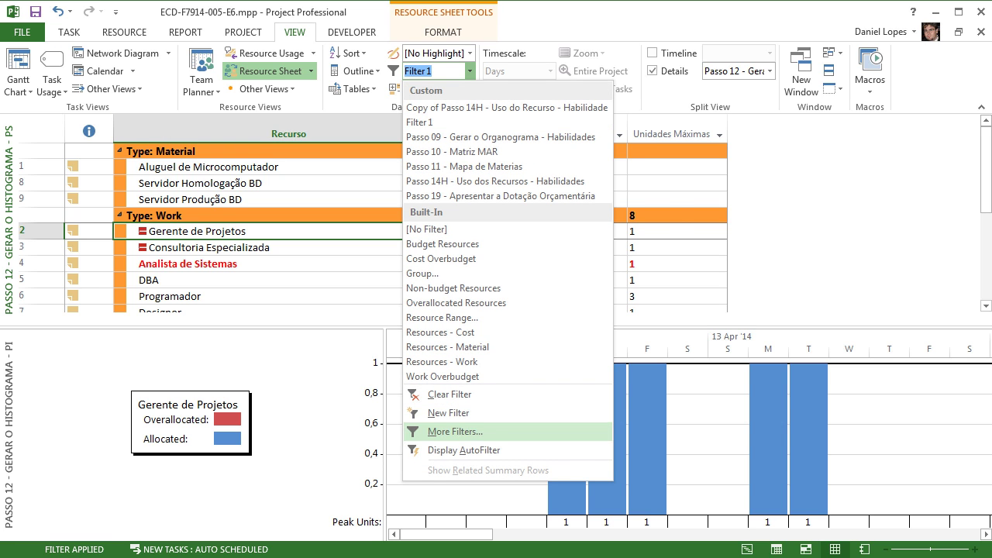
left_click(455, 431)
left_click(632, 241)
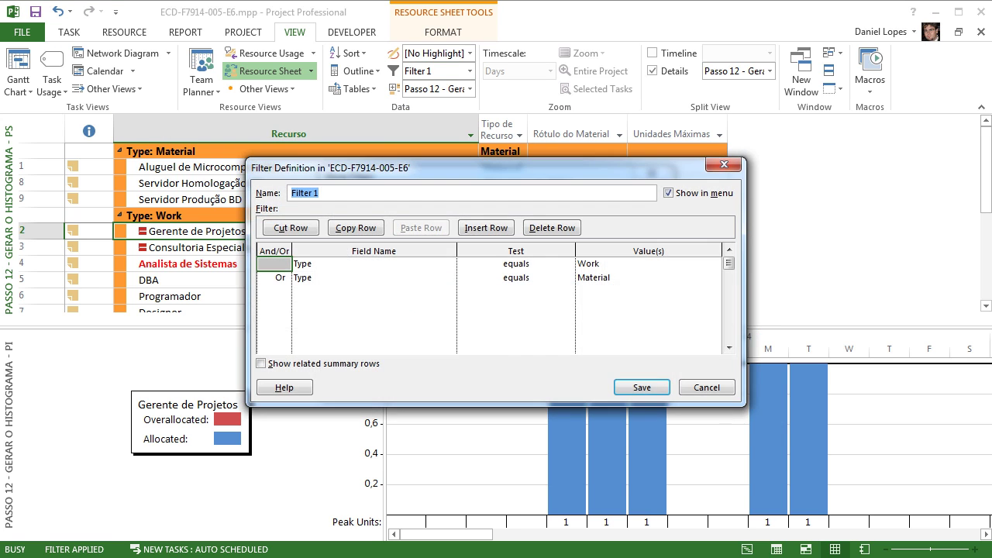
left_click(552, 227)
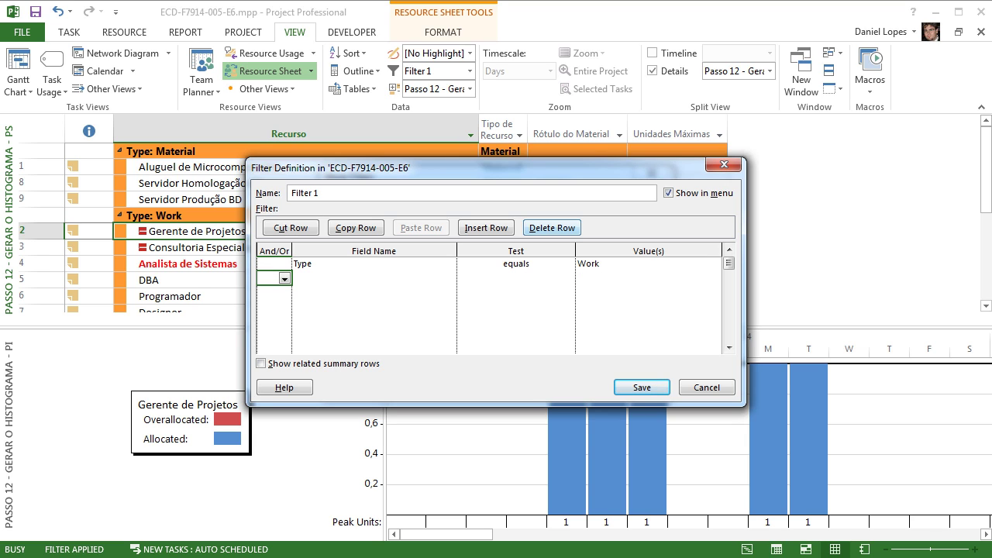
left_click(641, 387)
left_click(568, 379)
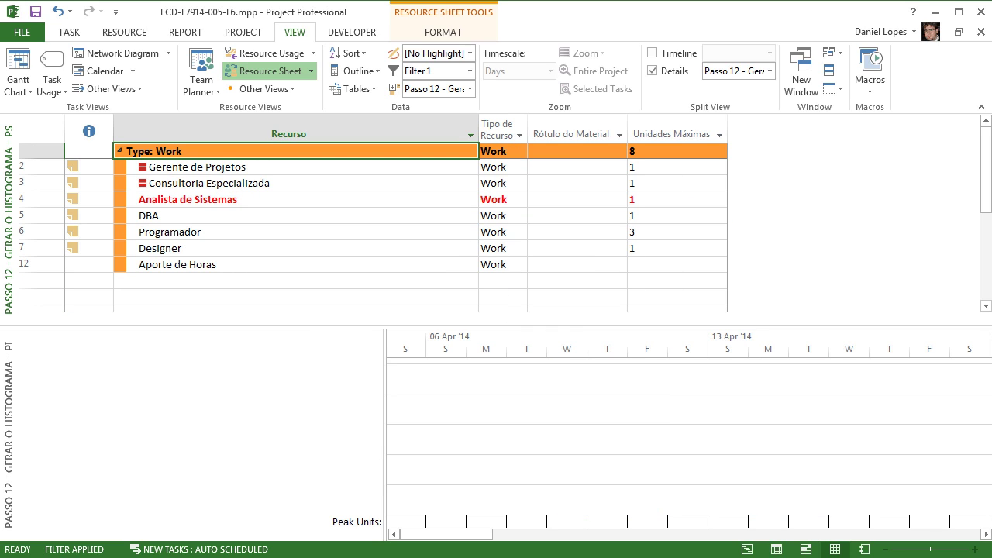
View the April 2014 histograms of Consultoria Especializada, Analista de Sistemas and Programador.
left_click(207, 183)
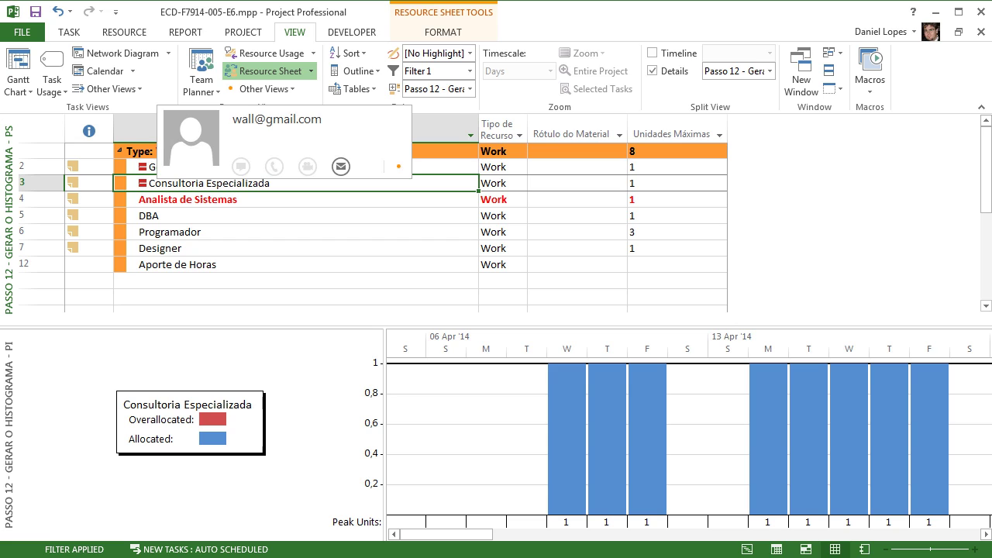
left_click(188, 199)
left_click(170, 232)
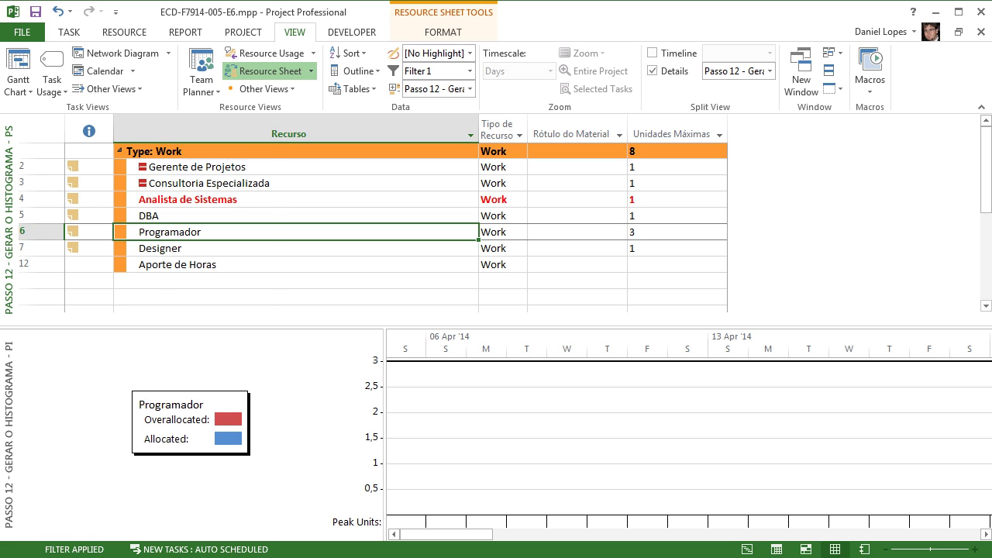
Open the Passo 13 - Agenda dos Recursos view for tasks using Consultoria Especializada, and hide the Details pane.
right_click(10, 216)
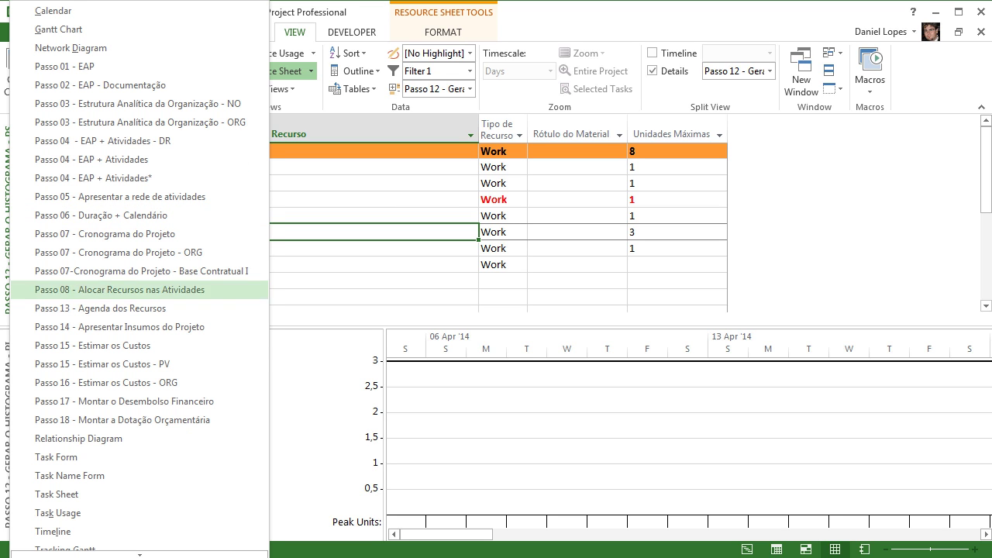
left_click(100, 308)
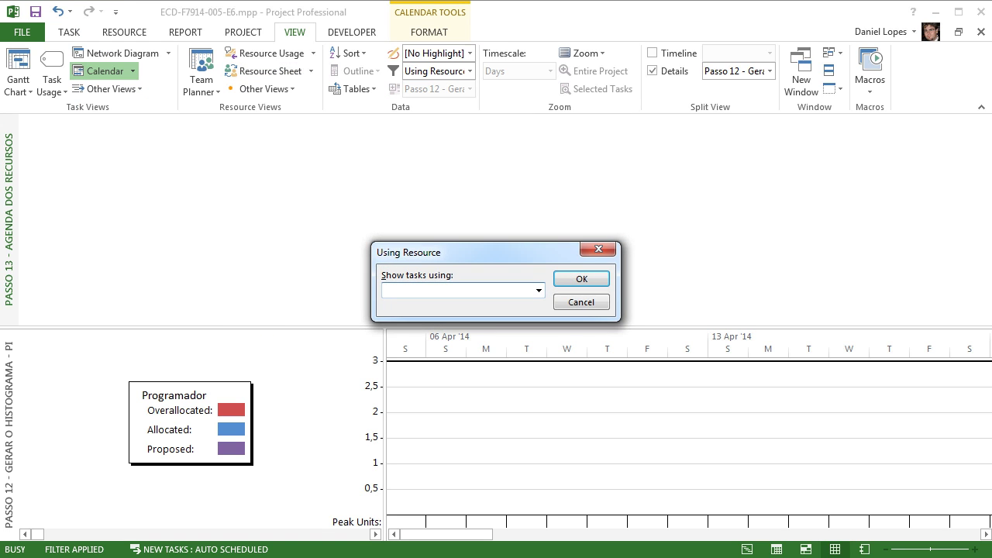
left_click(539, 290)
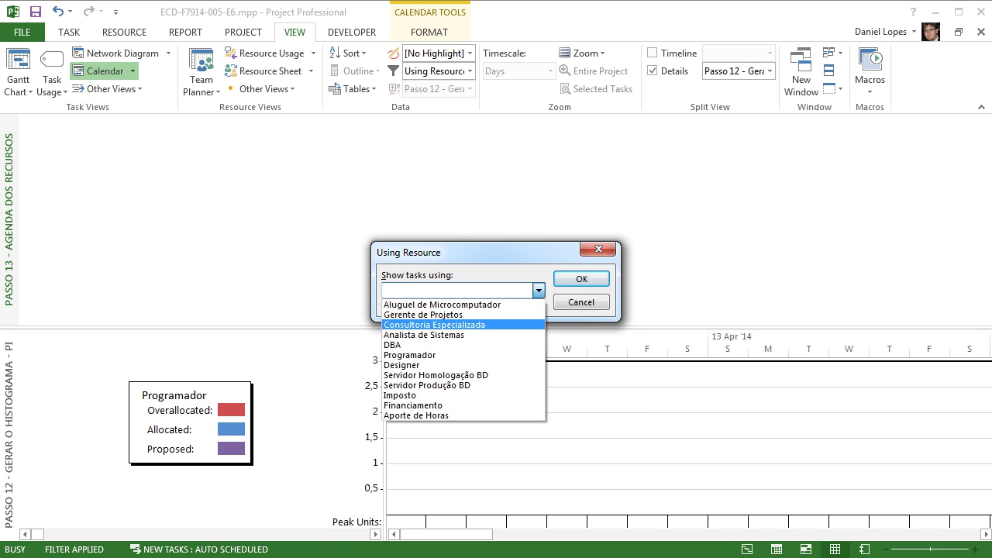
key("Return")
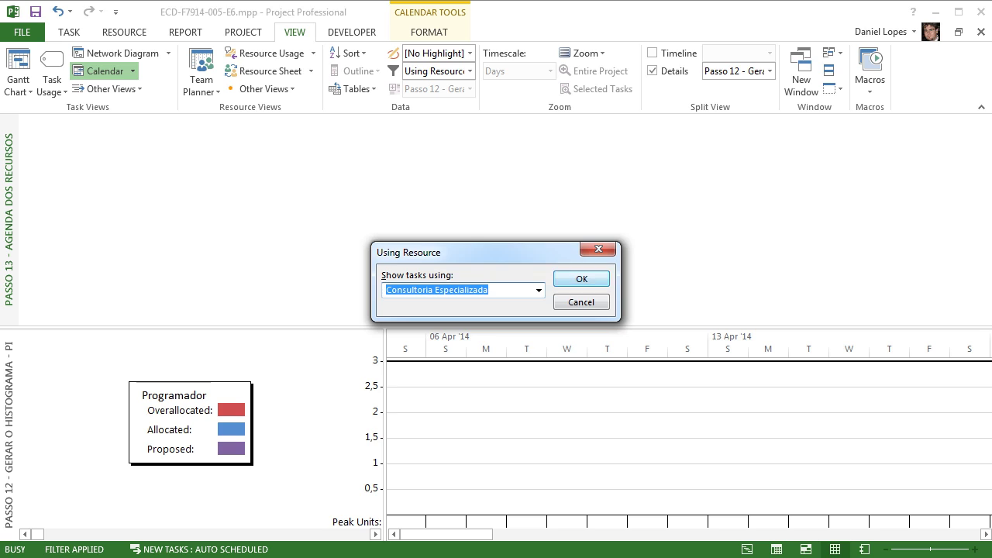
key("Return")
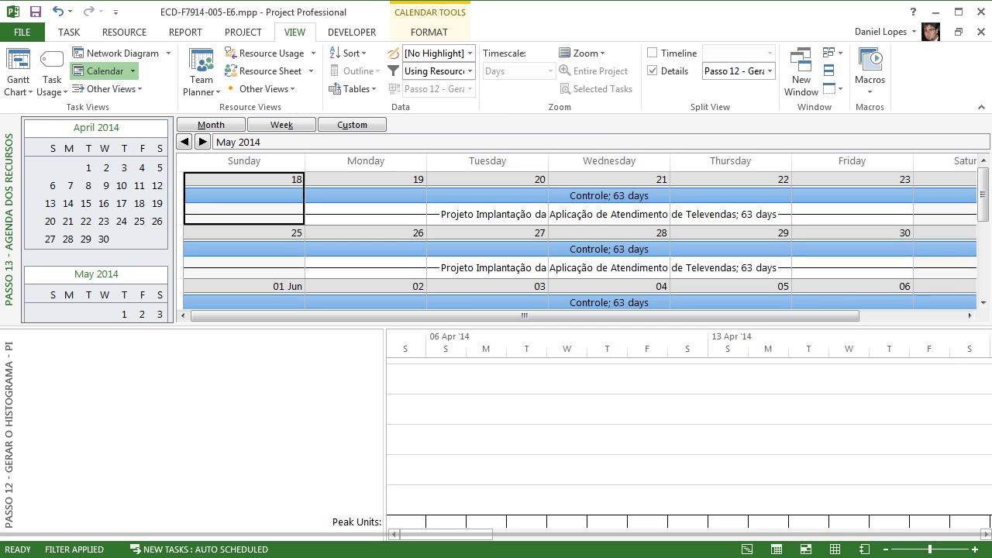
left_click(652, 70)
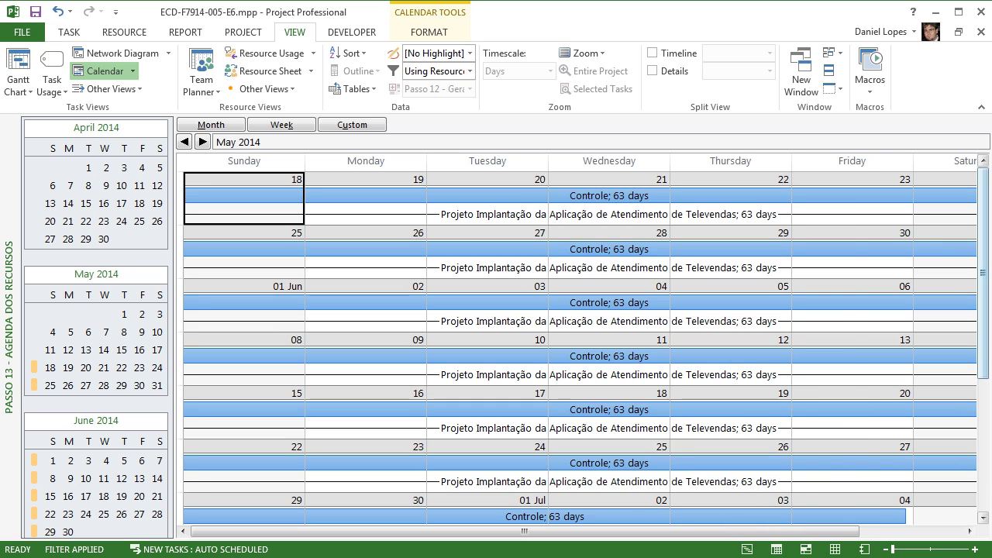
left_click_drag(982, 273, 982, 334)
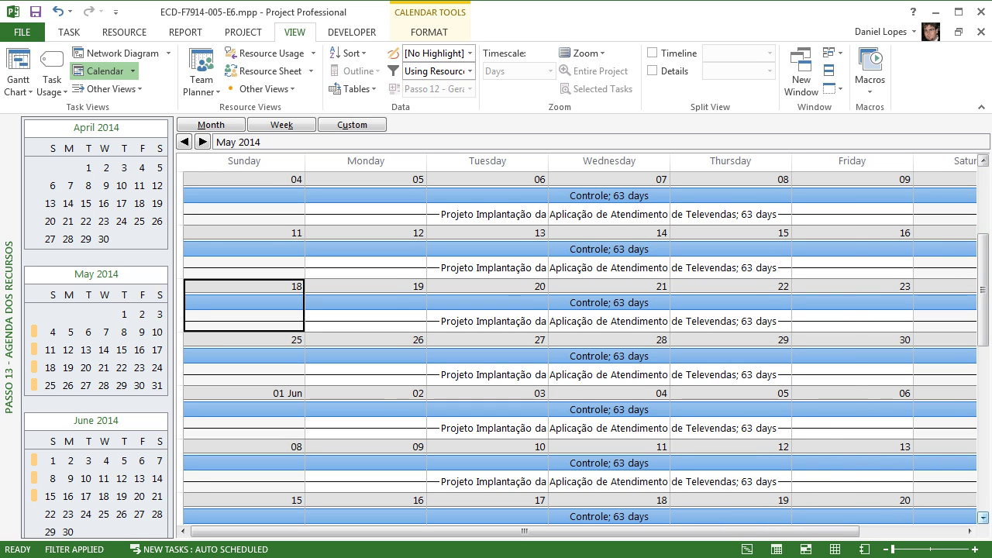
Review the Passo 13 resource agenda calendar across the project period, from April to July 2014.
scroll(983, 517, "down", 2)
scroll(983, 516, "down", 1)
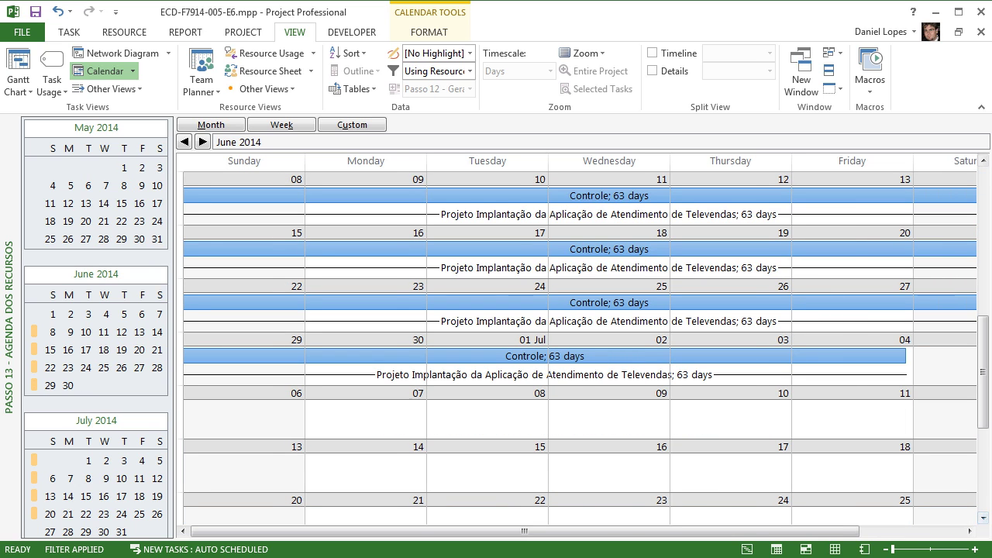
left_click_drag(982, 372, 982, 273)
scroll(983, 160, "up", 5)
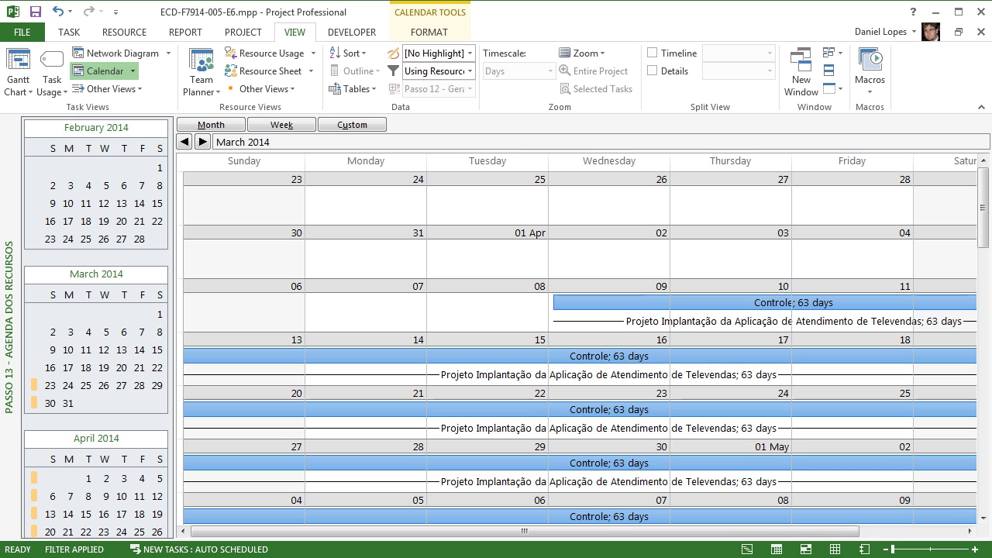
mouse_move(982, 207)
left_mouse_down()
mouse_move(983, 452)
mouse_move(983, 223)
left_mouse_up()
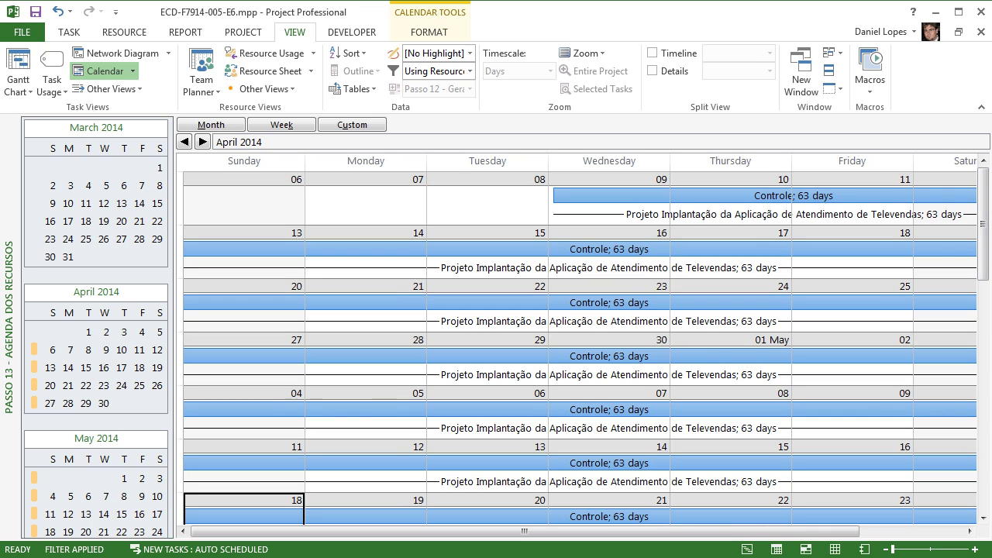
Open the Passo 14 - Apresentar Insumos do Projeto view, collapse its timephased pane and fit the Trabalho column to its contents.
left_click(133, 70)
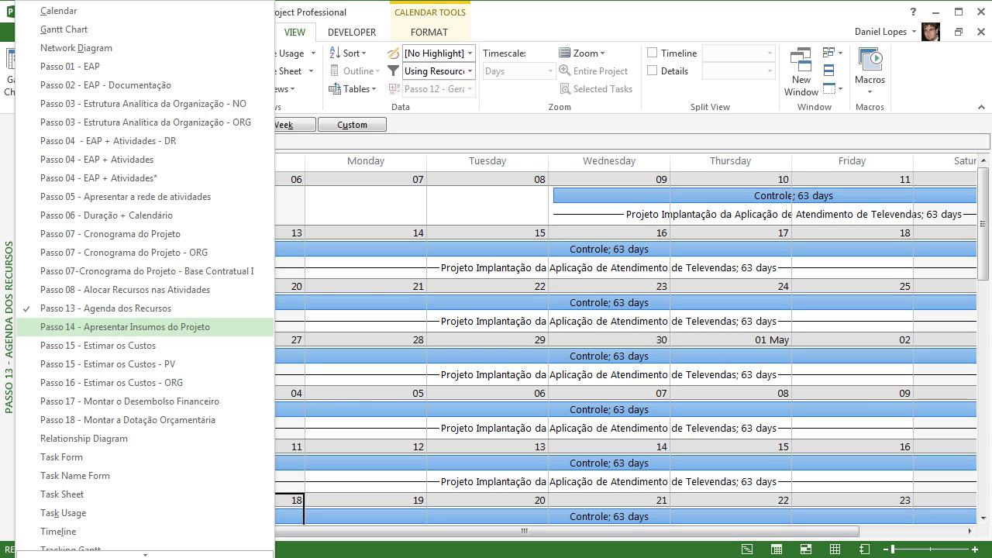
left_click(123, 326)
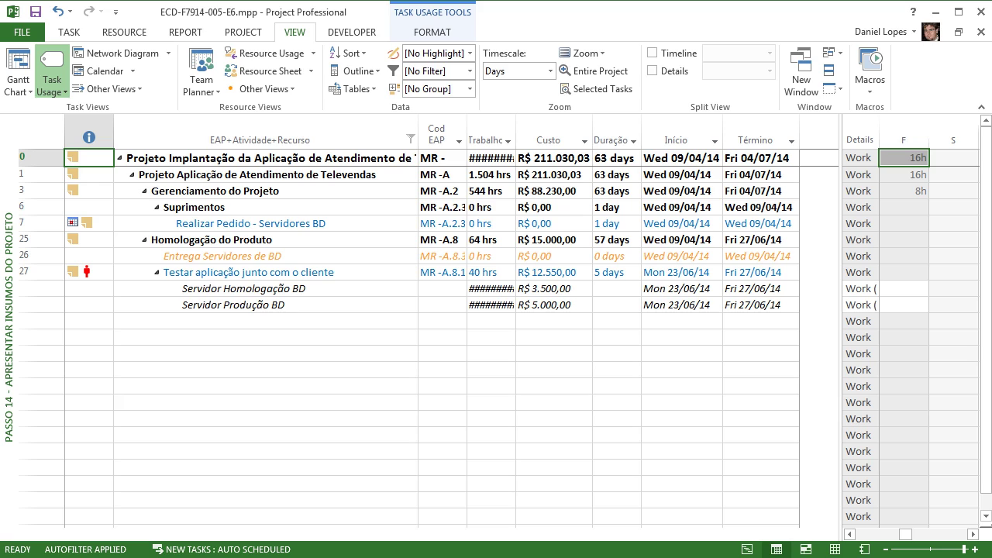
double_click(840, 191)
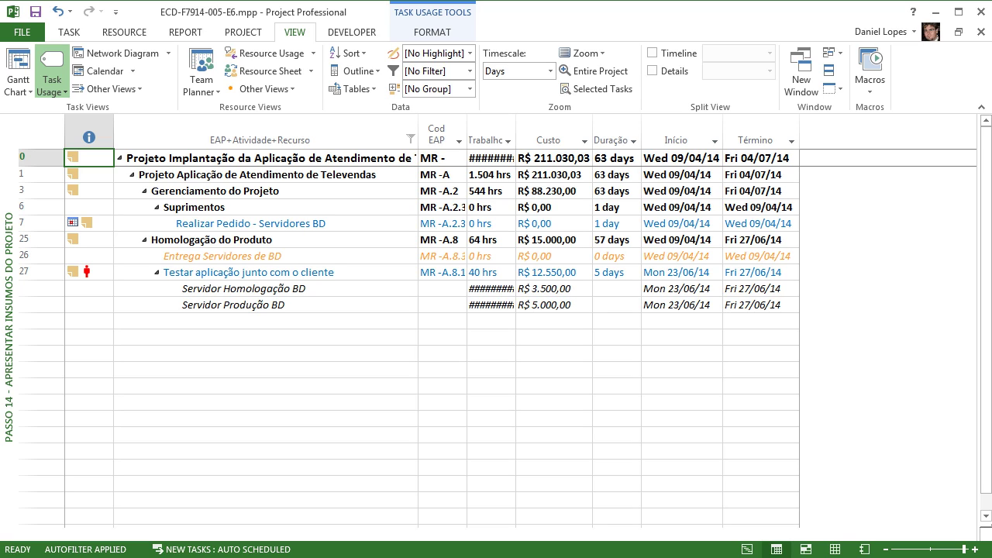
double_click(515, 140)
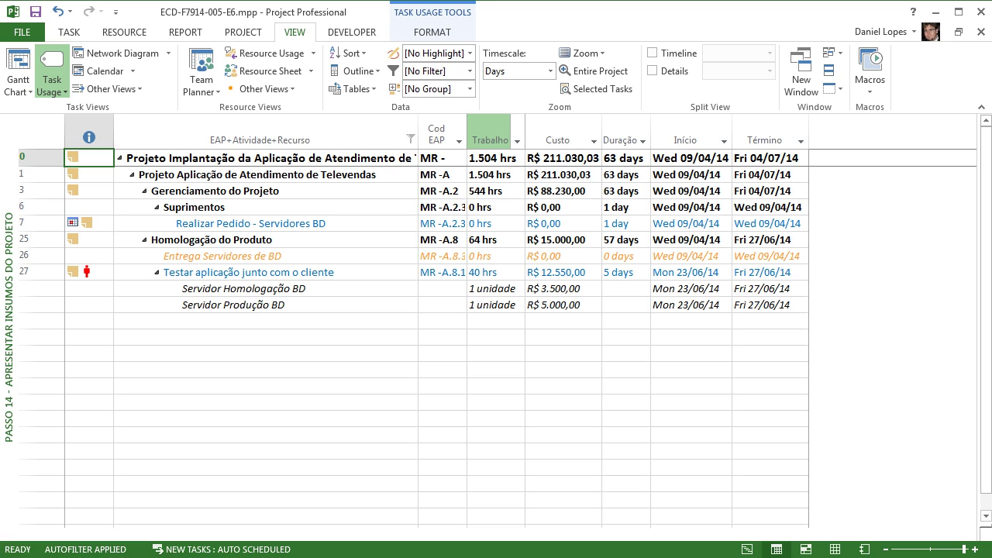
Inspect the Suprimentos, Realizar Pedido - Servidores BD and Testar aplicação junto com o cliente rows.
left_click(263, 207)
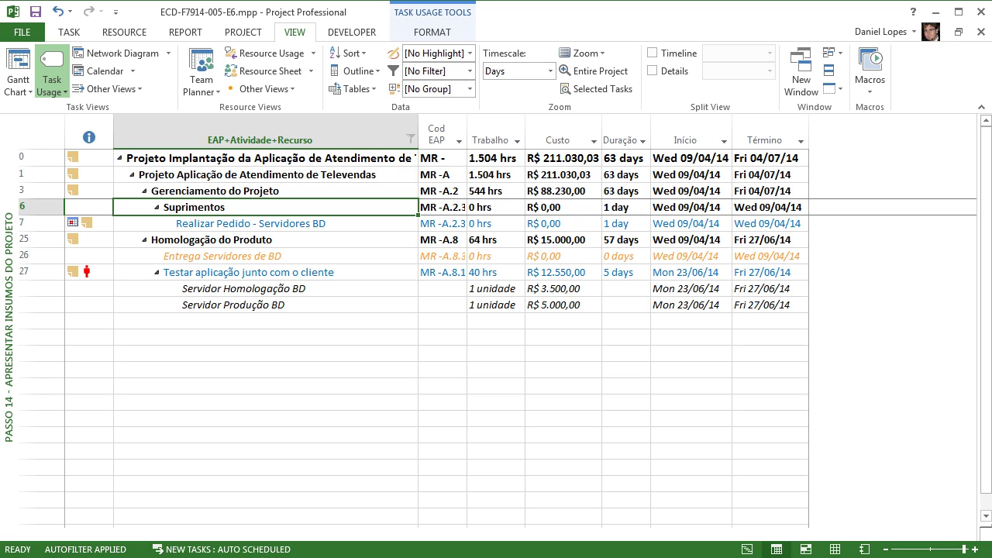
left_click(263, 223)
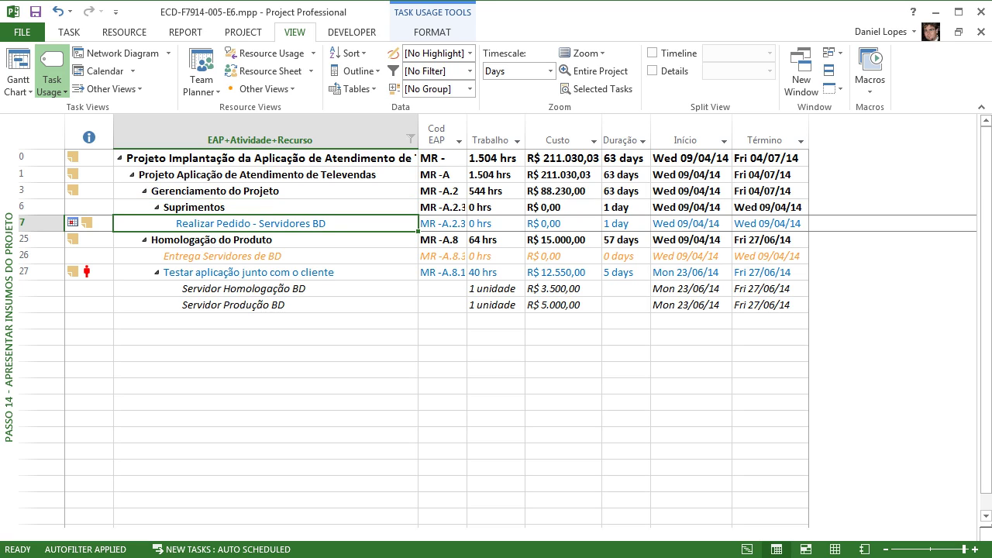
left_click(263, 272)
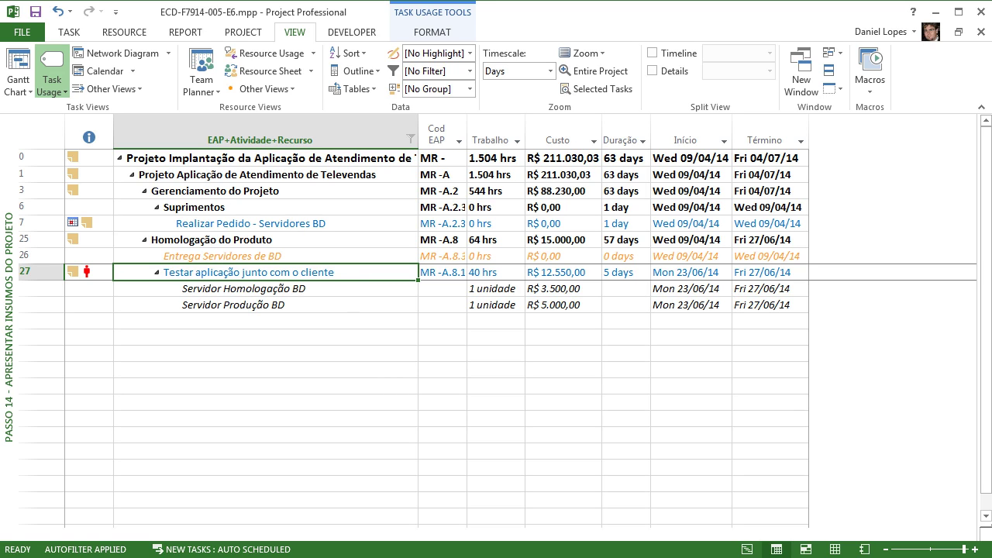
Open the Passo 14H - Uso dos Recursos - Habilidades view and widen its table to show columns through Custo Padrão.
left_click(52, 86)
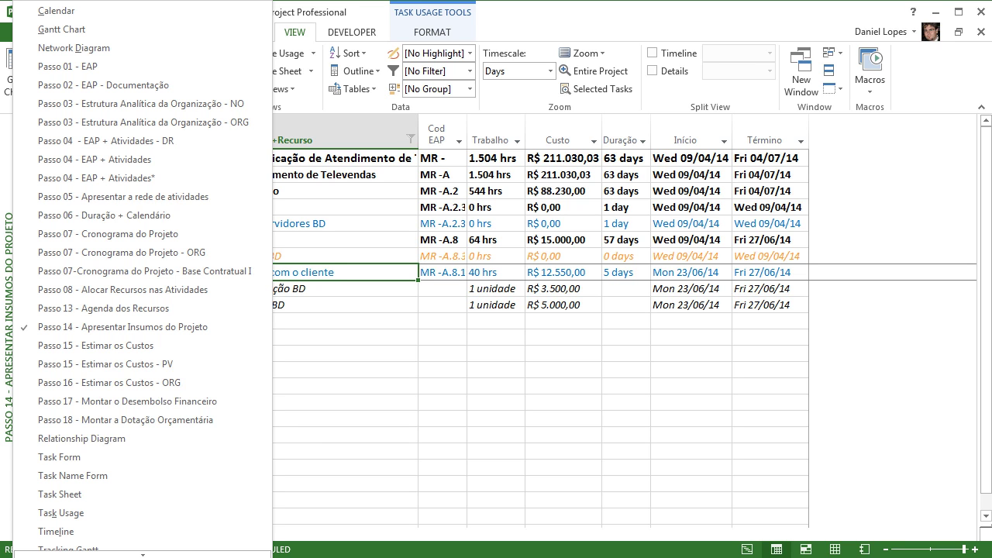
scroll(142, 279, "down", 2)
scroll(143, 279, "down", 3)
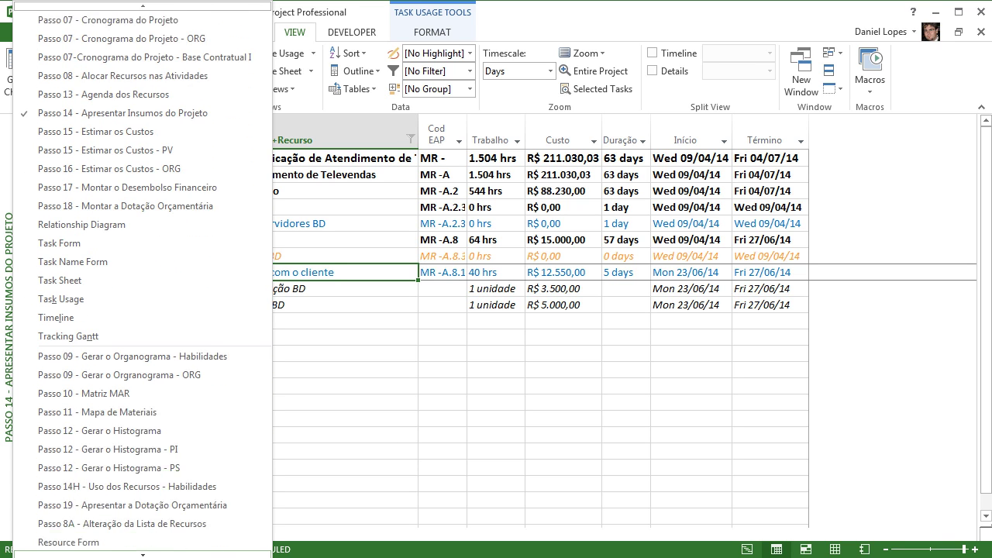
left_click(116, 412)
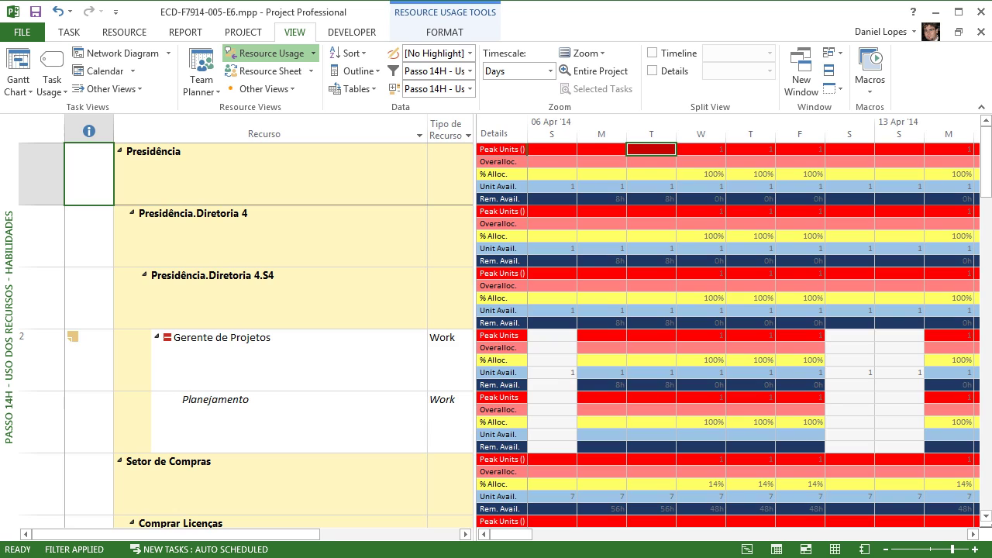
left_click_drag(740, 310, 838, 310)
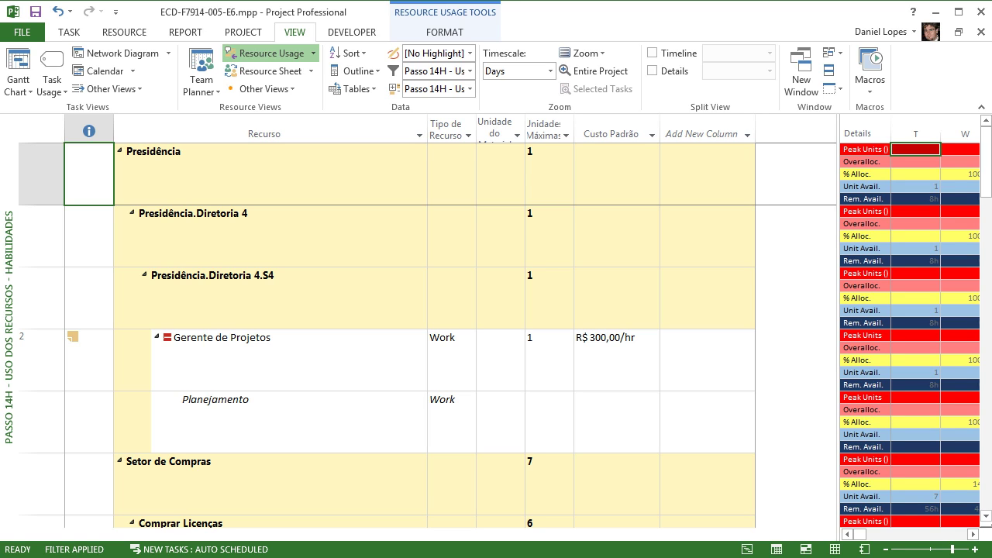
Review the field definitions of the Passo 14H - Uso dos Recursos - Habilidades table, then reapply the table.
left_click(353, 88)
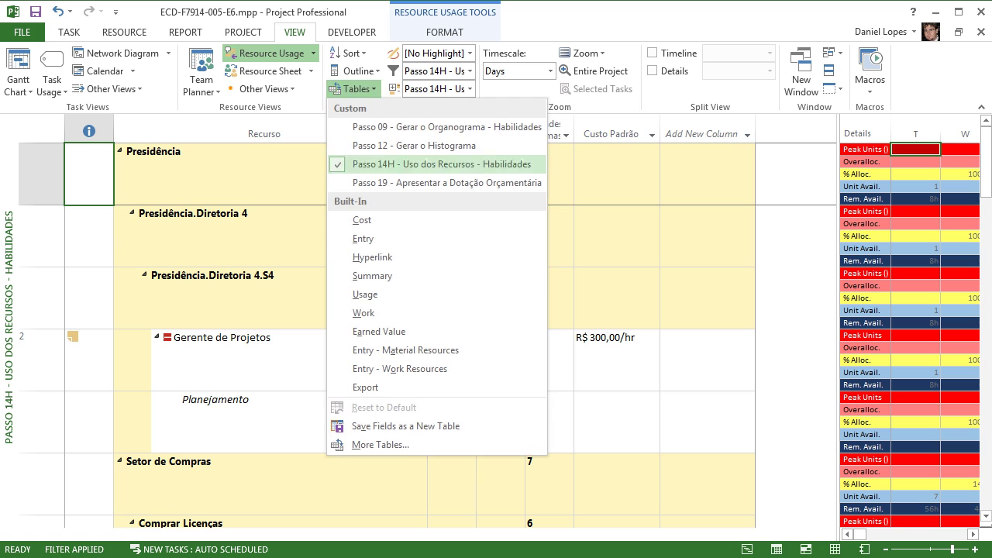
left_click(364, 445)
left_click(602, 255)
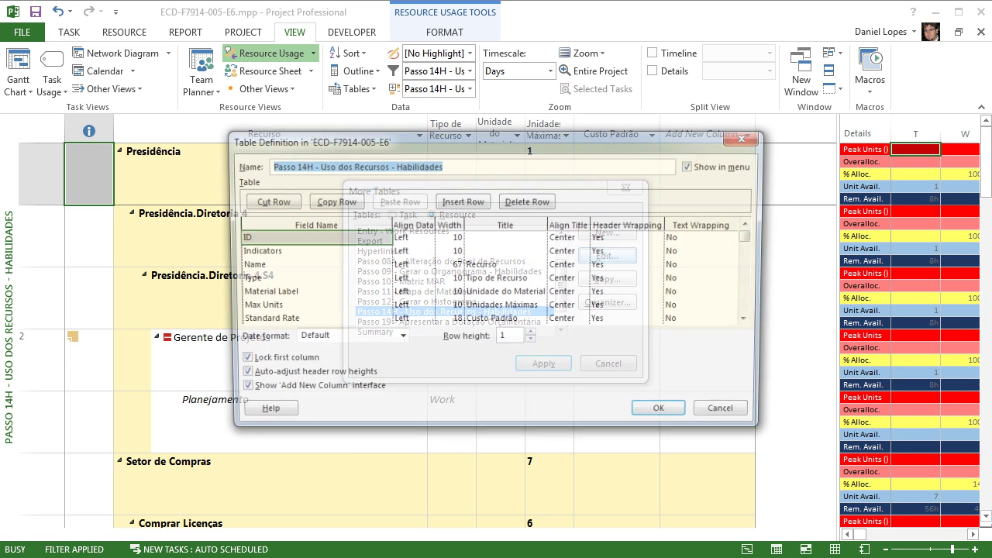
left_click(753, 320)
left_click(752, 320)
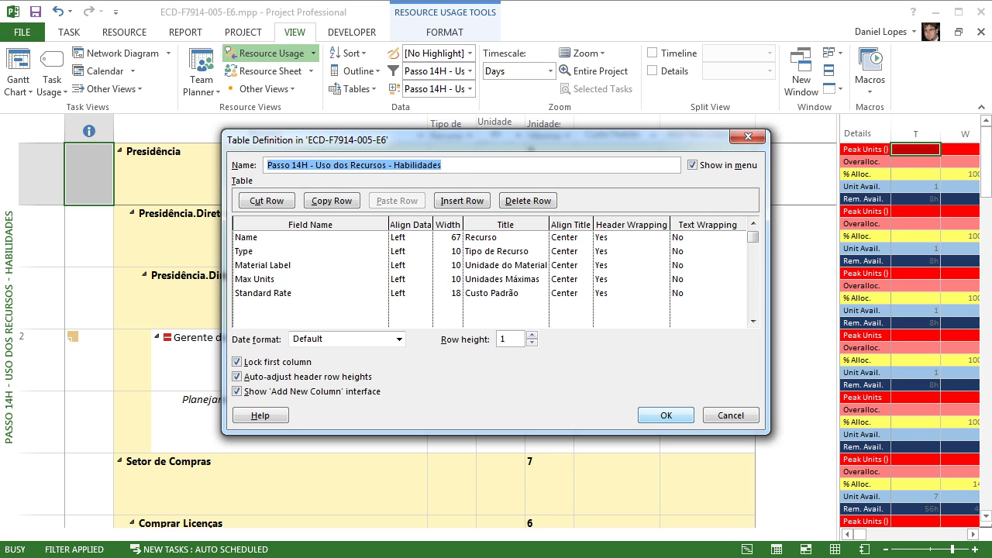
key("Return")
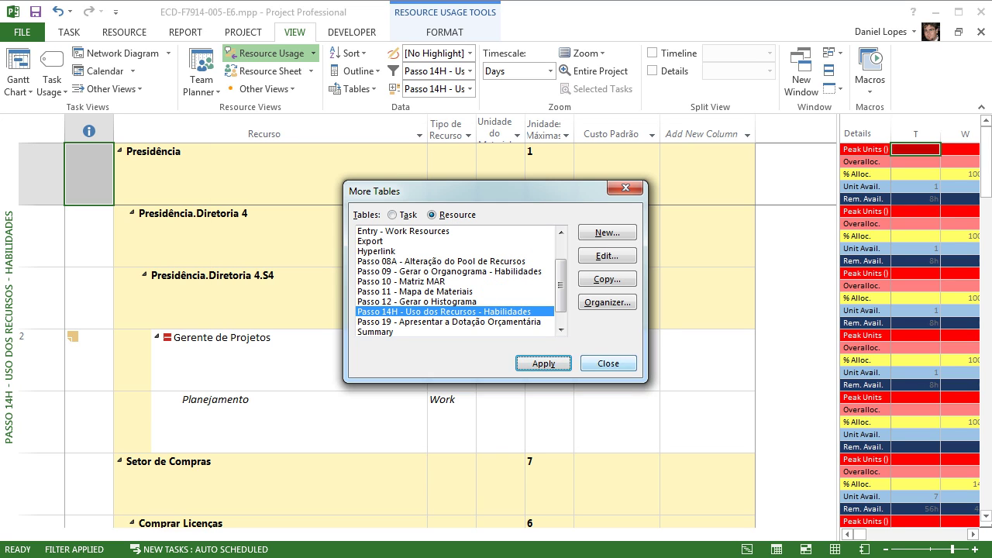
key("Return")
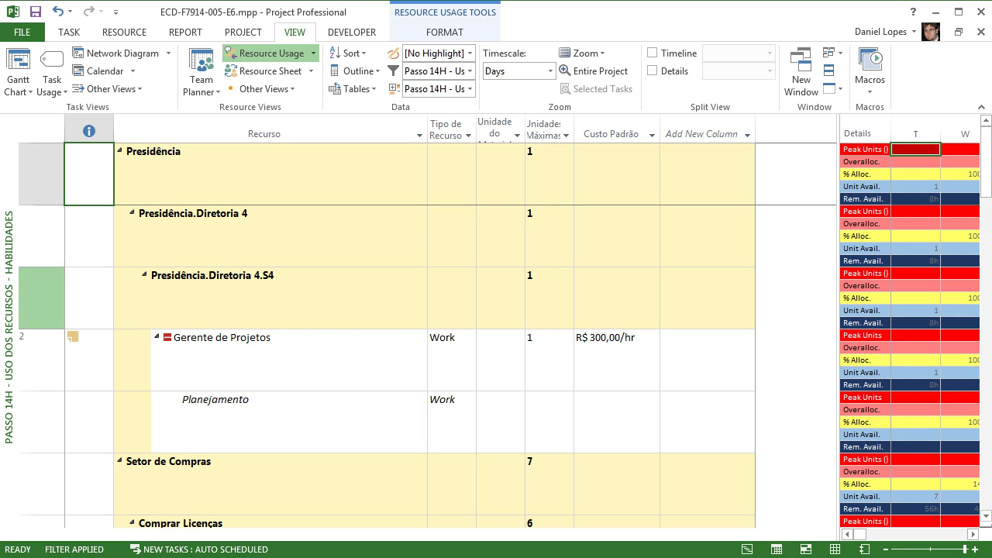
Open the Passo 15 - Estimar os Custos view, check the highlighted Custo Fixado cells and fit the Custo Base column to its contents.
left_click(108, 89)
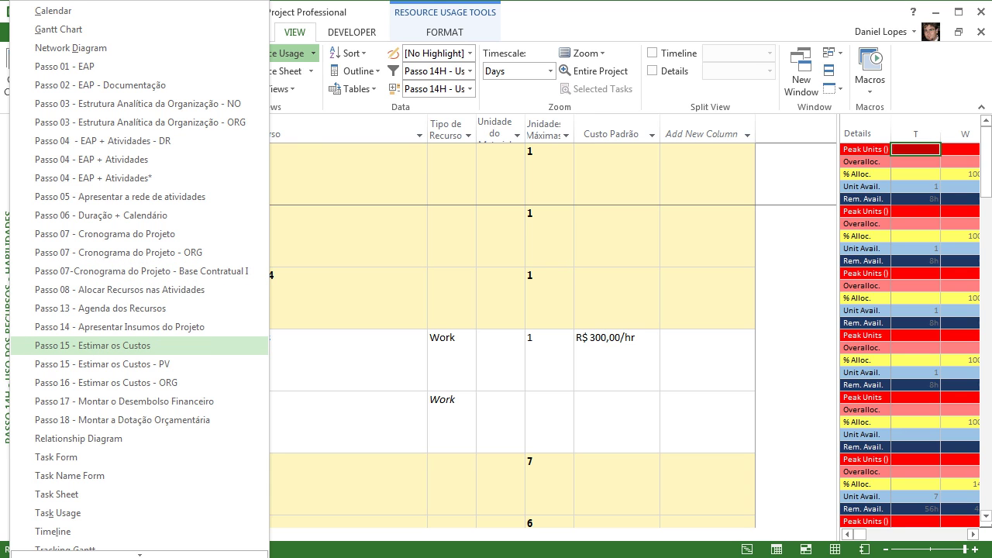
left_click(93, 344)
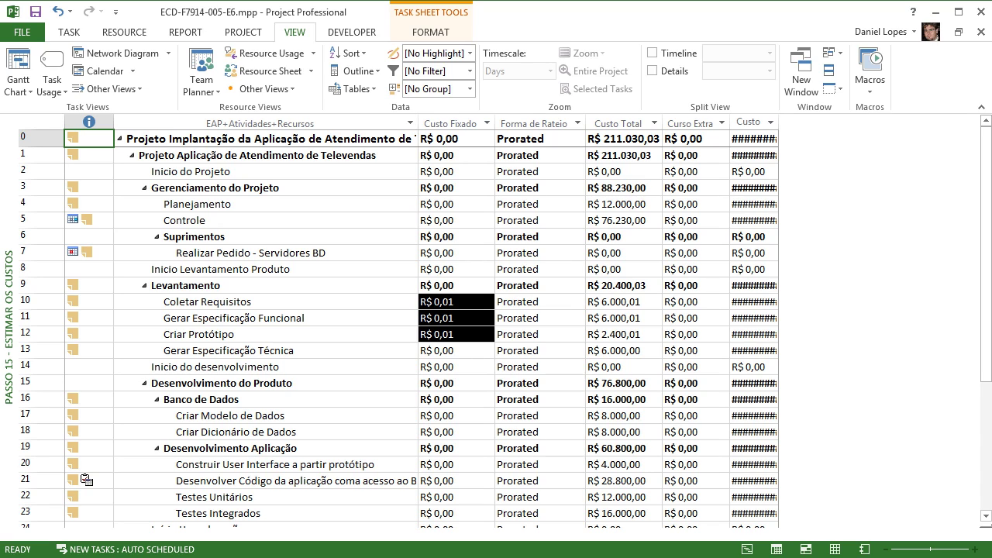
left_click(456, 302)
key("Return")
key("Return")
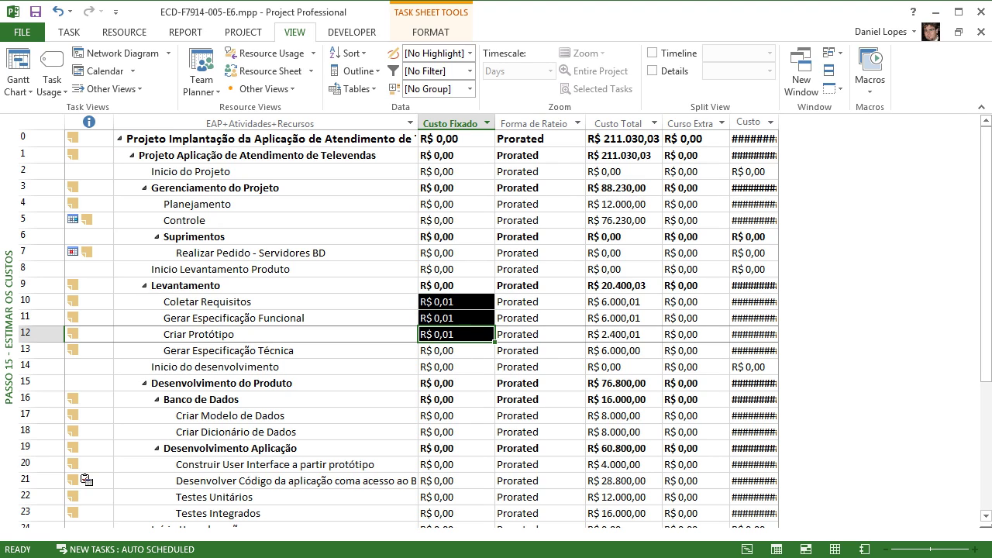
double_click(778, 122)
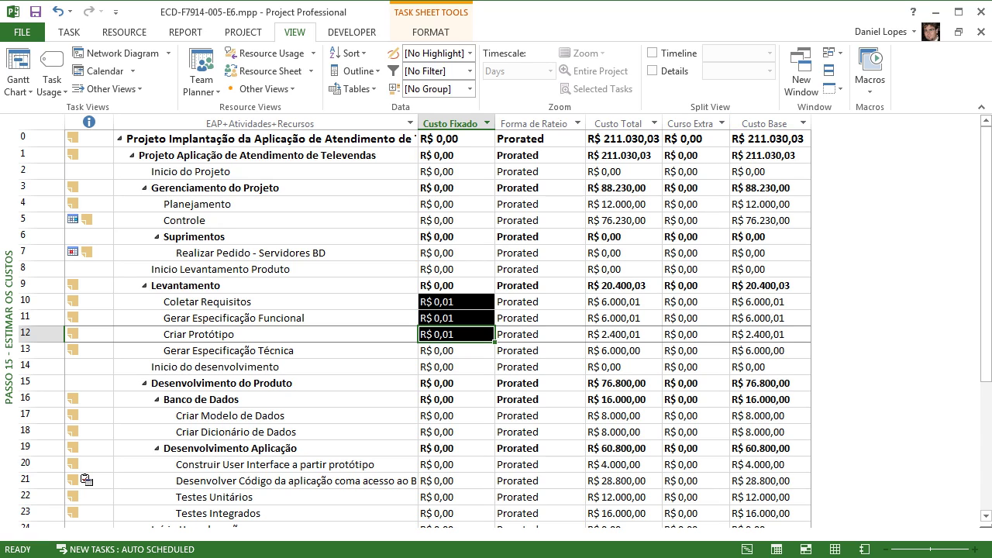
Review the Forma de Rateio options for Gerenciamento do Projeto without changing the value, then select the project summary's Custo Total.
left_click(540, 188)
left_click(578, 188)
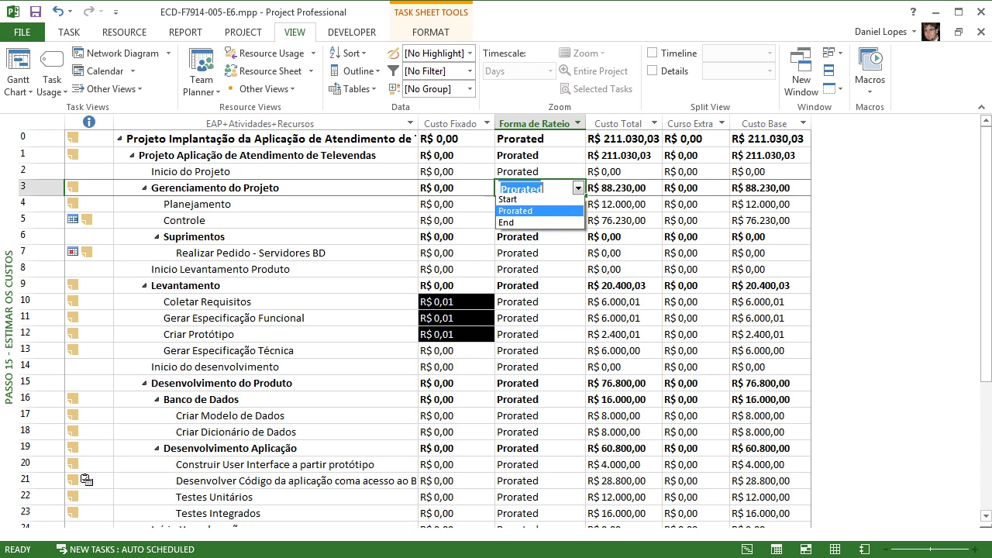
key("Down")
key("Down")
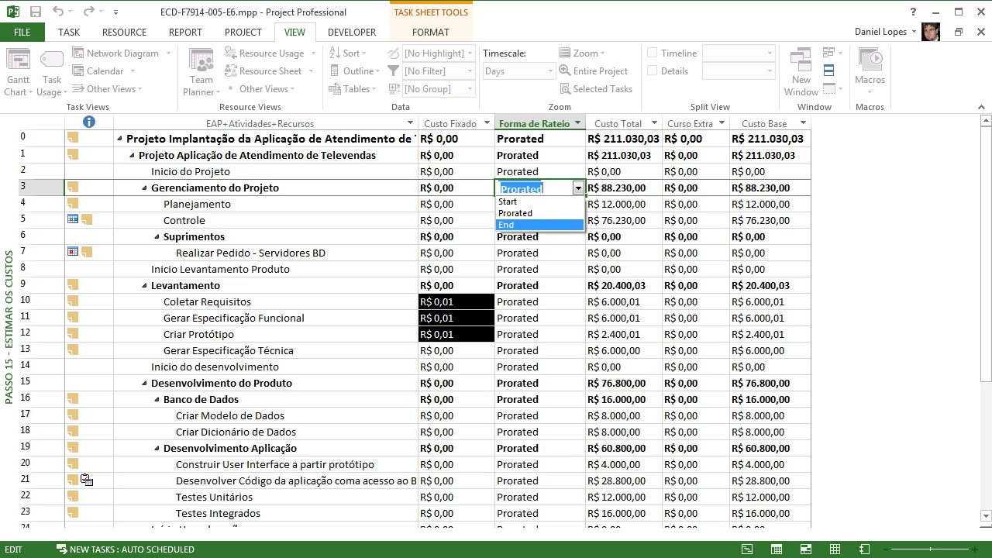
key("Up")
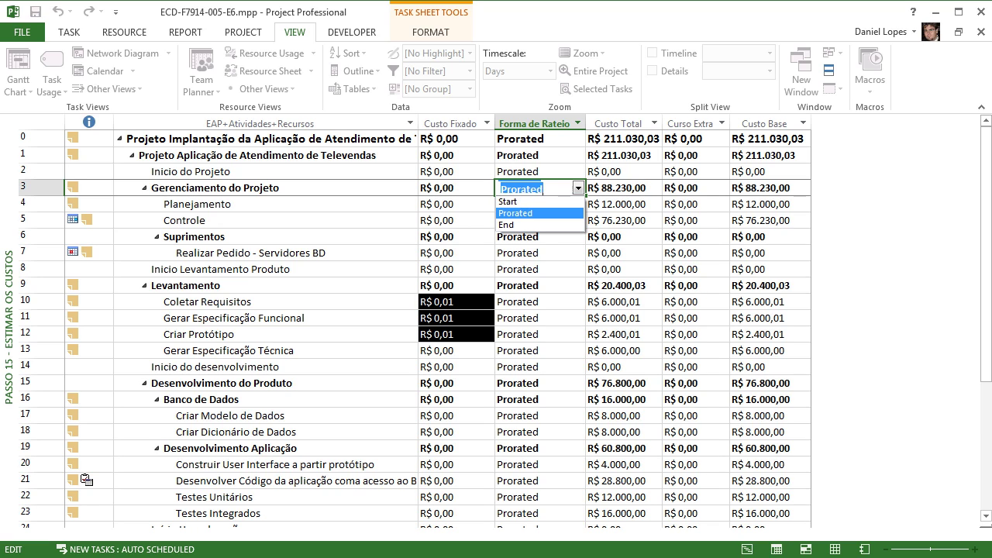
key("Down")
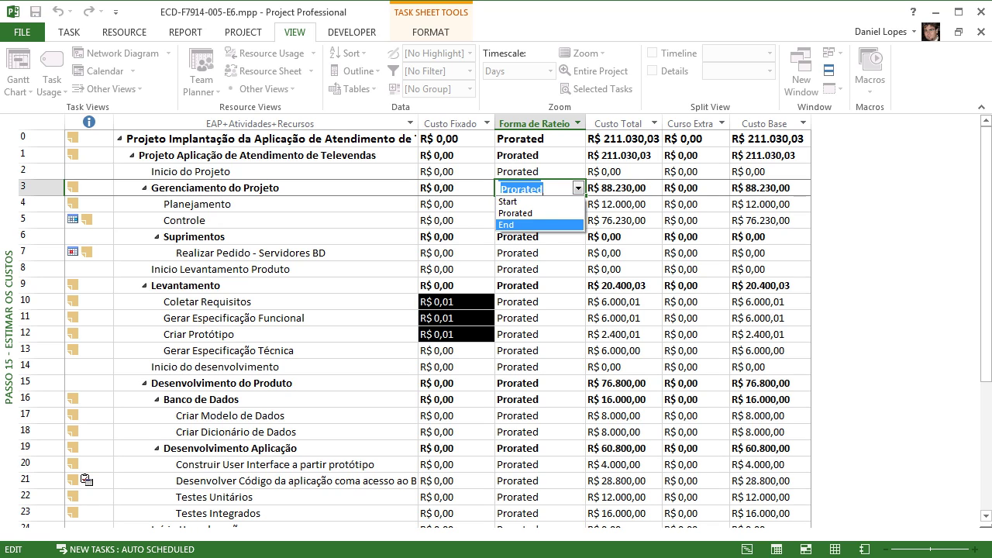
key("Up")
key("Up")
key("Escape")
key("Escape")
key("Up")
key("Up")
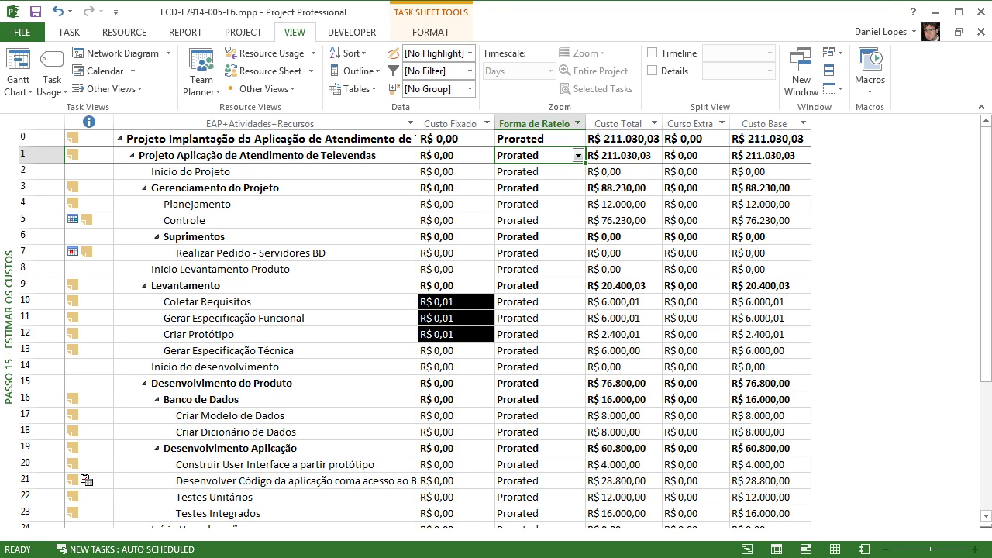
key("Up")
key("Right")
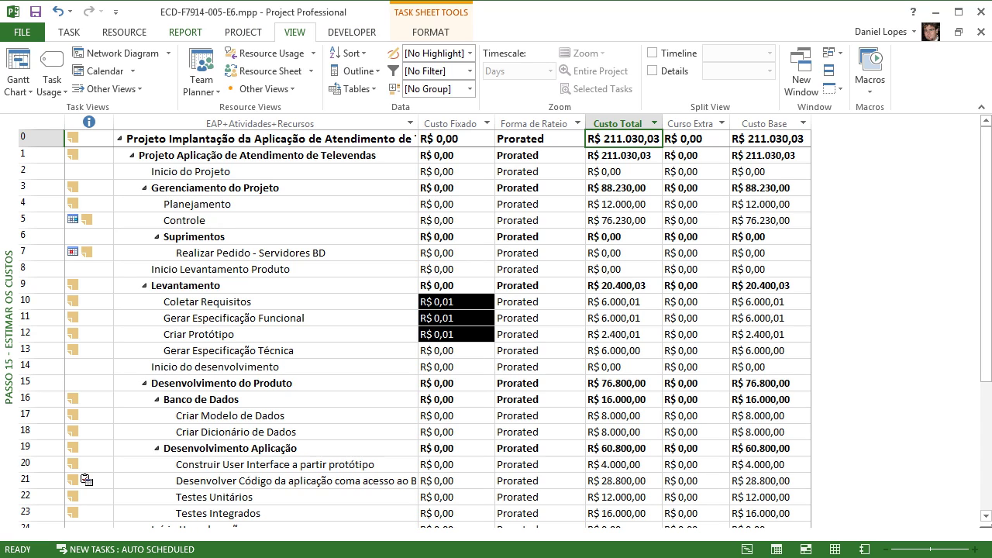
Open the Set Baseline settings and look through the available baselines, returning to the main Baseline for the entire project.
left_click(243, 32)
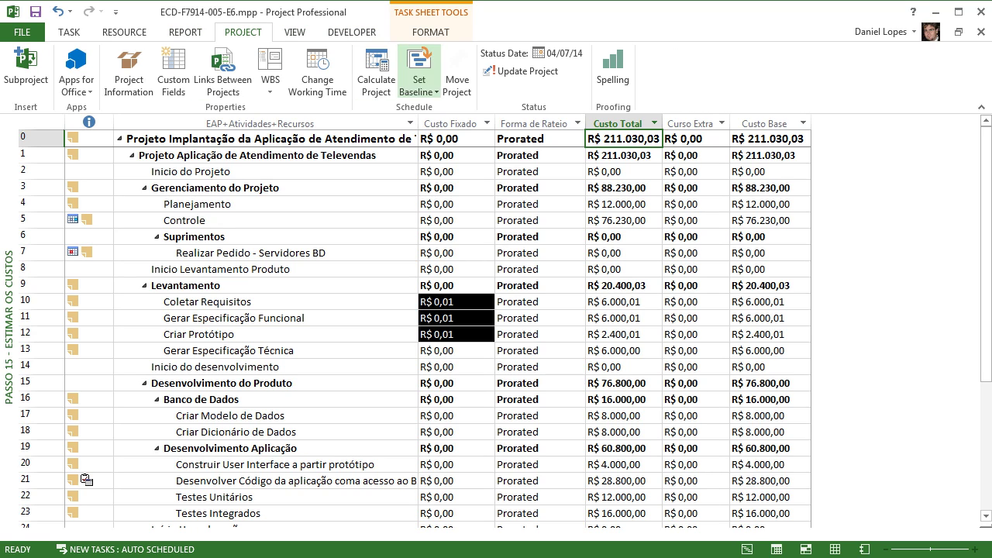
left_click(419, 85)
left_click(454, 104)
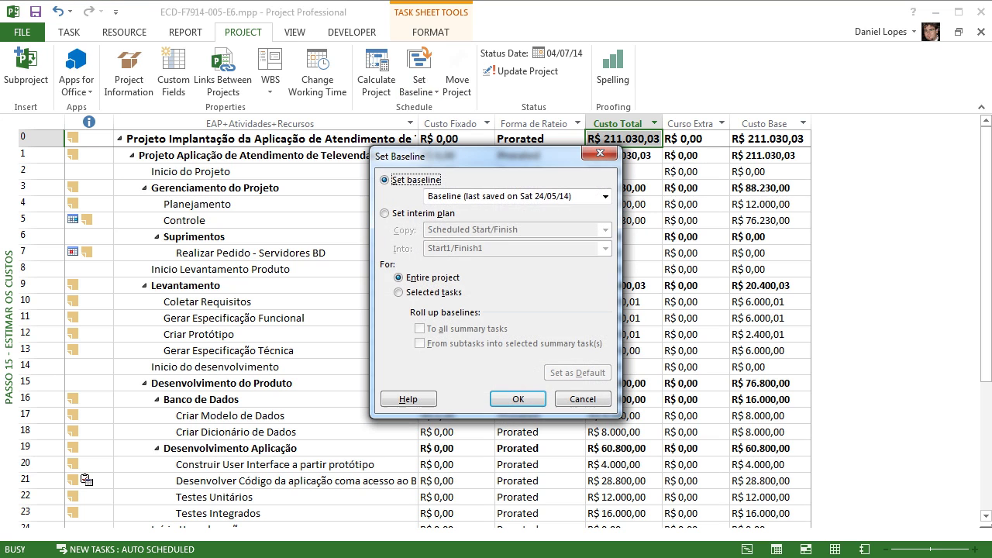
left_click(604, 196)
left_click(445, 222)
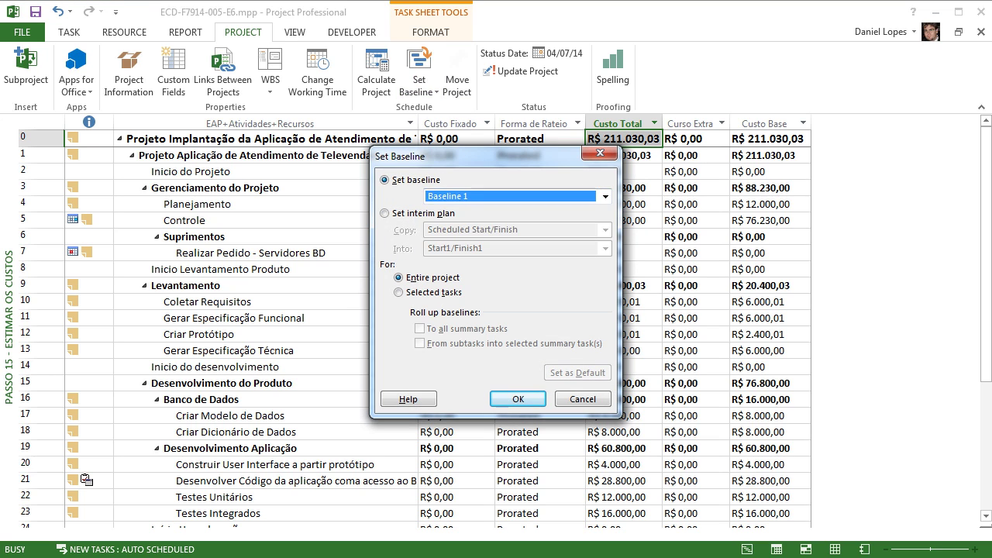
left_click(605, 196)
left_click(446, 234)
left_click(605, 196)
left_click(480, 206)
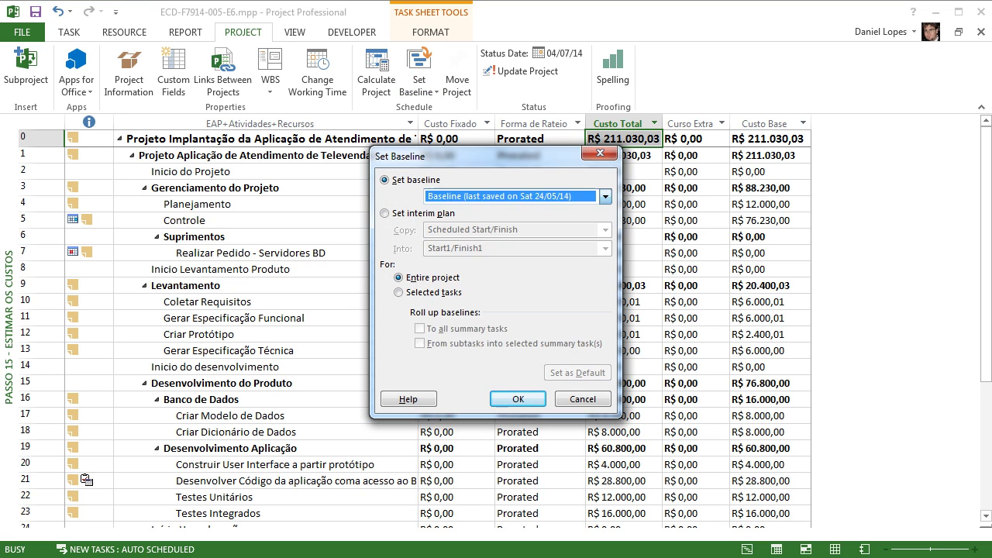
Examine the interim plan settings with Baseline as the copy source, look through the destination choices and close the dialog.
left_click(385, 213)
left_click(605, 230)
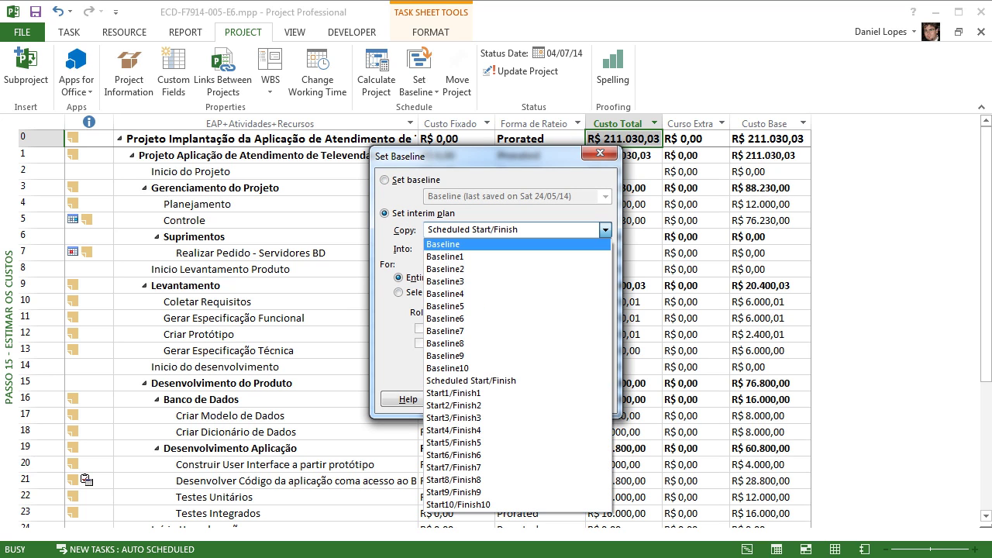
left_click(450, 241)
left_click(605, 248)
scroll(517, 318, "up", 5)
left_click(450, 274)
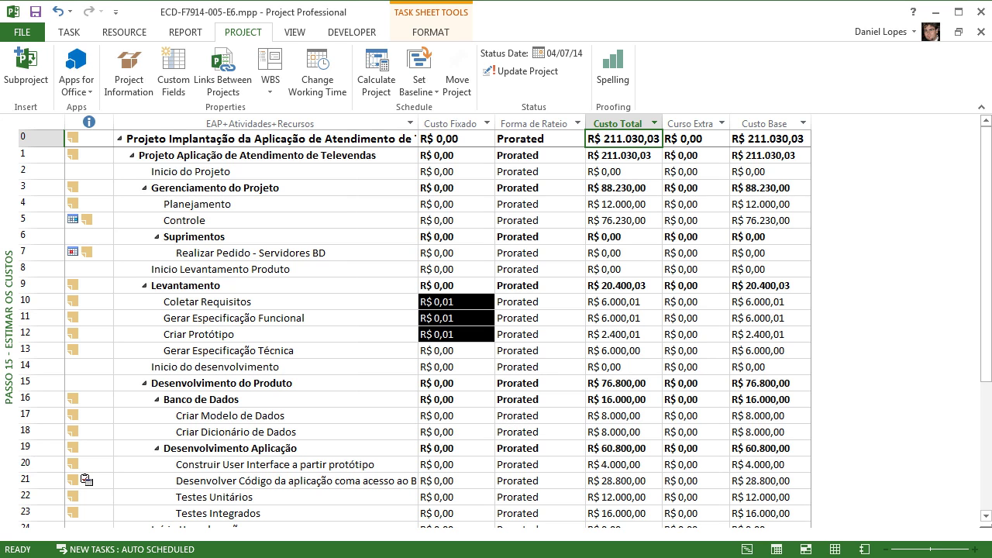
Review the list of baselines available for the entire project in the Set Baseline settings, then close them without saving a baseline.
left_click(418, 85)
left_click(444, 109)
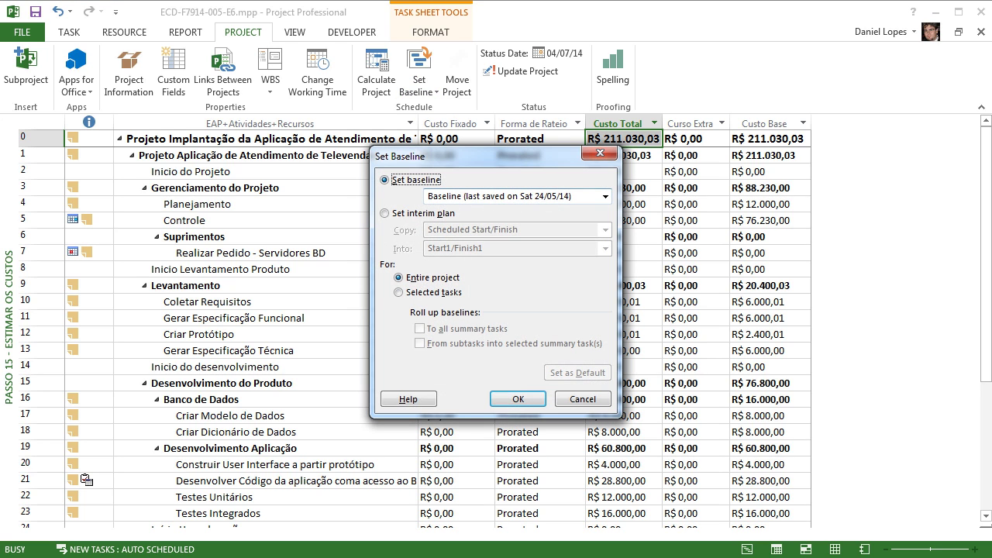
left_click(605, 196)
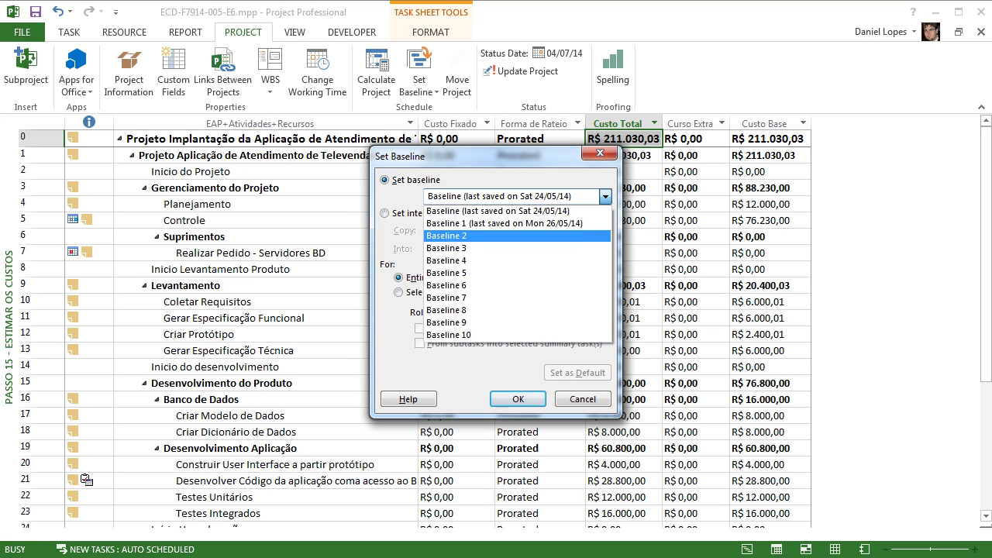
left_click(583, 399)
left_click(582, 399)
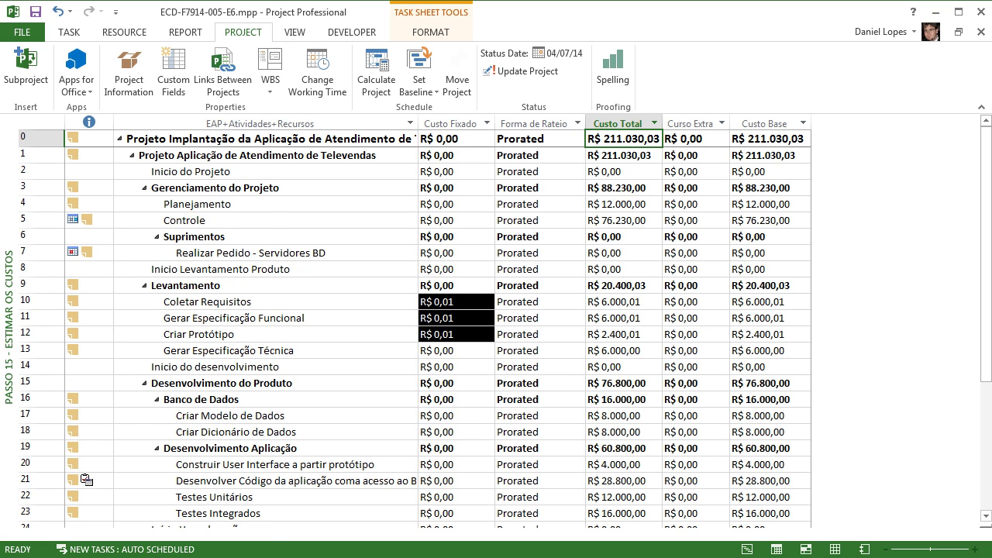
Switch to the Passo 15 - Estimar os Custos - PV view and fit the Custo Base column to its contents.
right_click(9, 326)
left_click(77, 364)
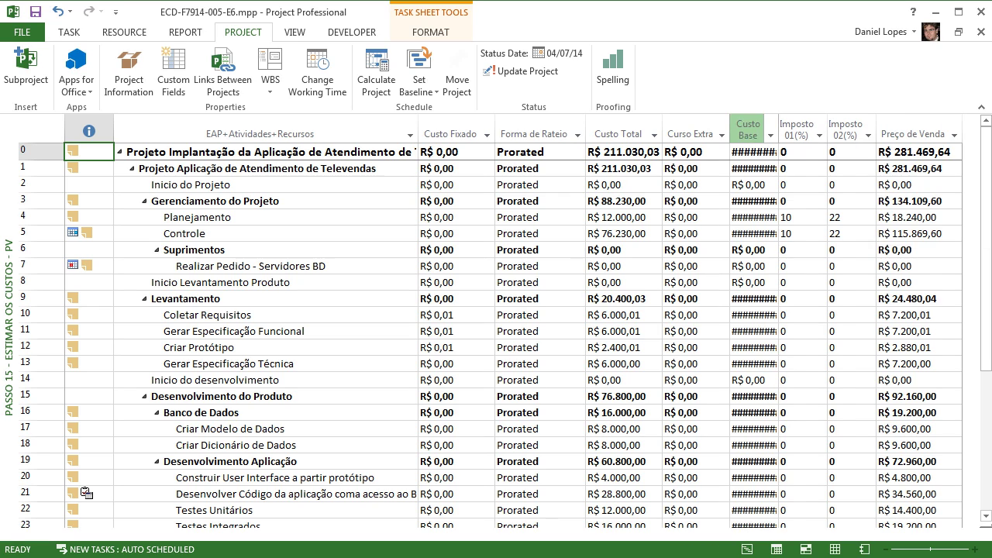
double_click(778, 130)
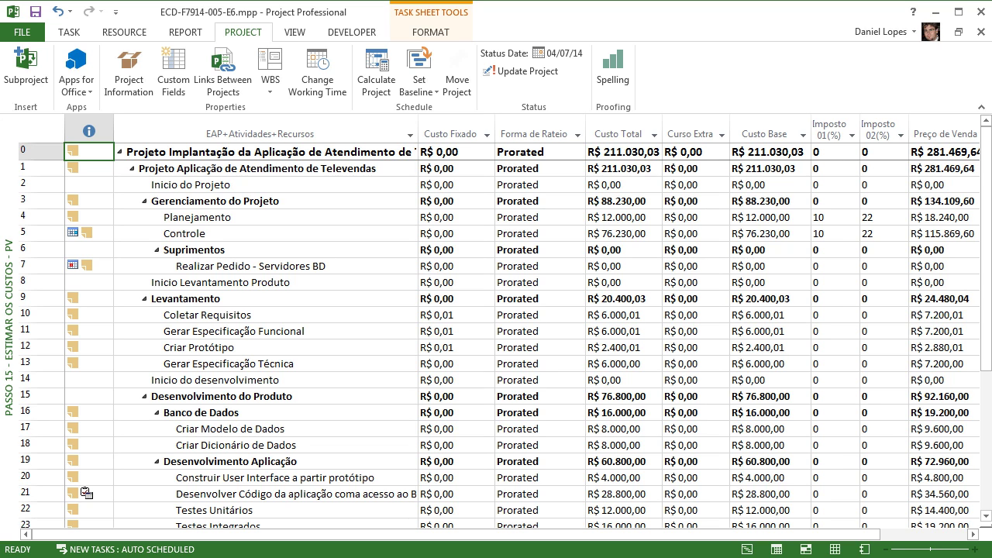
Examine the formula behind the Preço de Venda custom field and close the custom field settings without changing it.
right_click(935, 132)
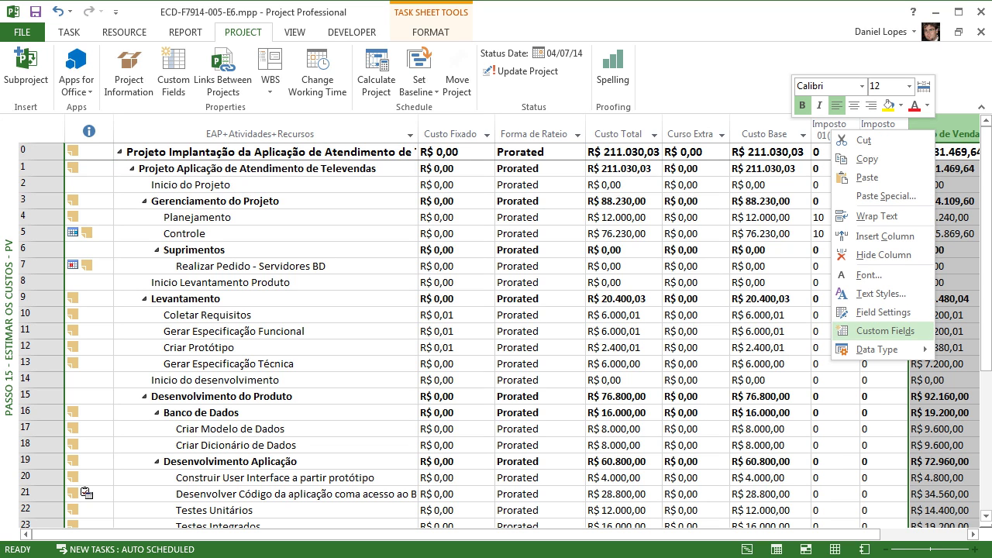
left_click(885, 331)
left_click(521, 309)
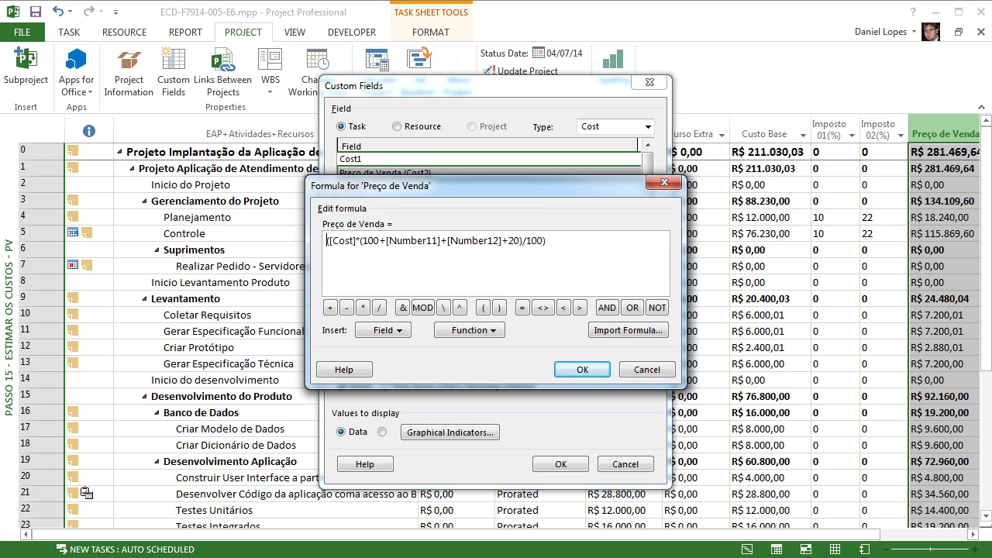
key("Return")
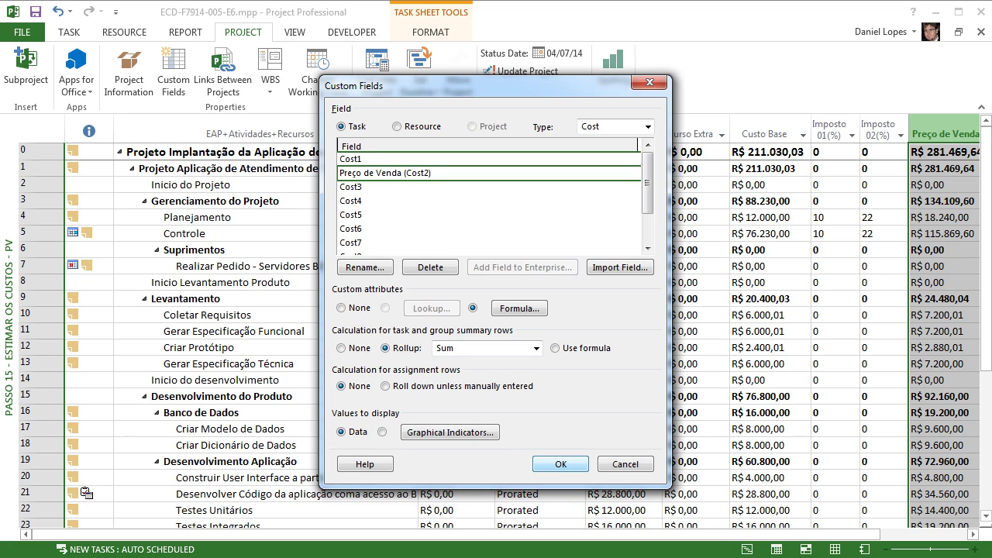
key("Return")
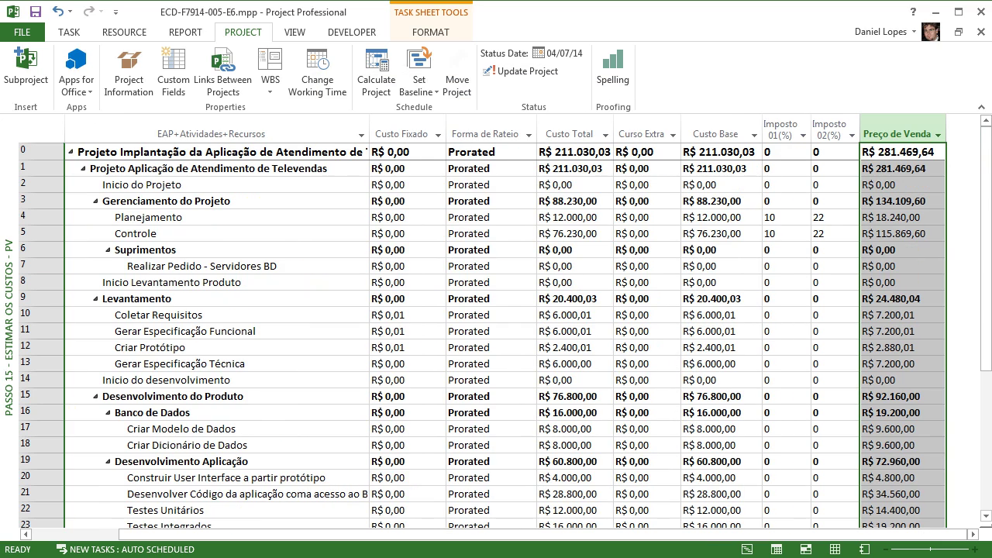
Switch to the Passo 16 - Estimar os Custos - ORG view.
right_click(9, 271)
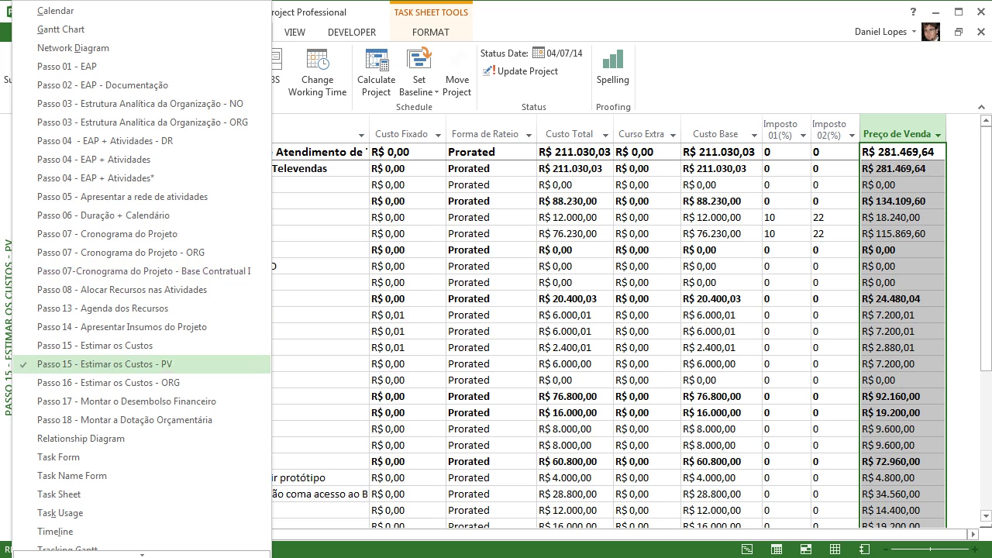
key("Down")
key("Return")
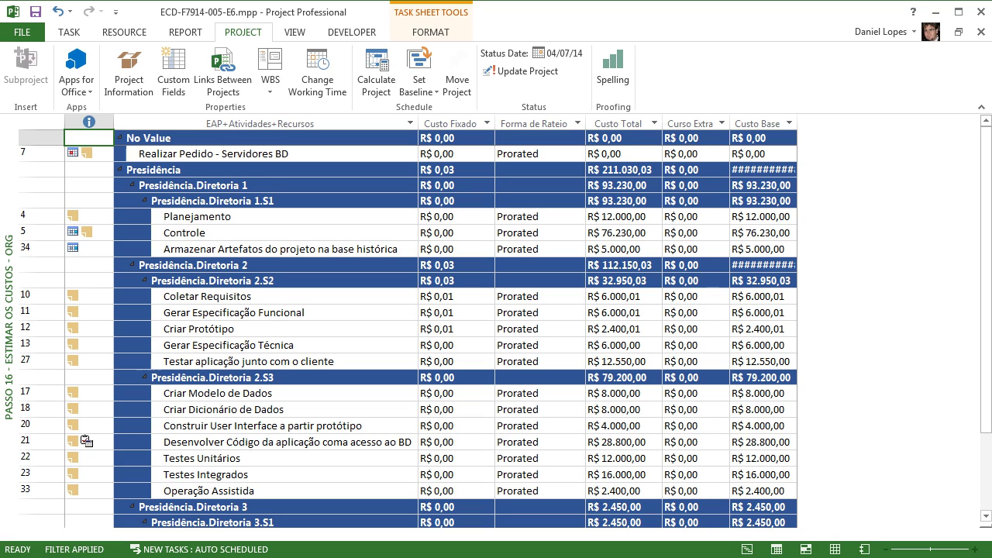
Go down the EAP+Atividades+Recursos column through the organisation groups to the task Testar aplicação junto com o cliente.
key("Right")
key("Down")
key("Down")
key("Down")
key("Down")
key("Down")
key("Down")
key("Down")
key("Down")
key("Down")
key("Down")
key("Down")
key("Down")
key("Down")
key("Down")
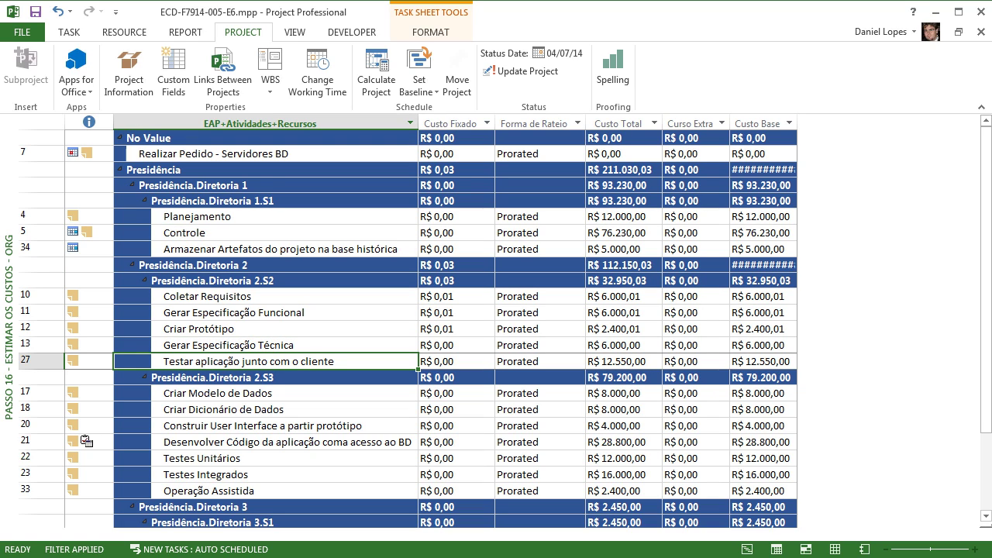
Fit the Custo Base column to its contents, look through the grouped costs and return to the first task.
double_click(797, 124)
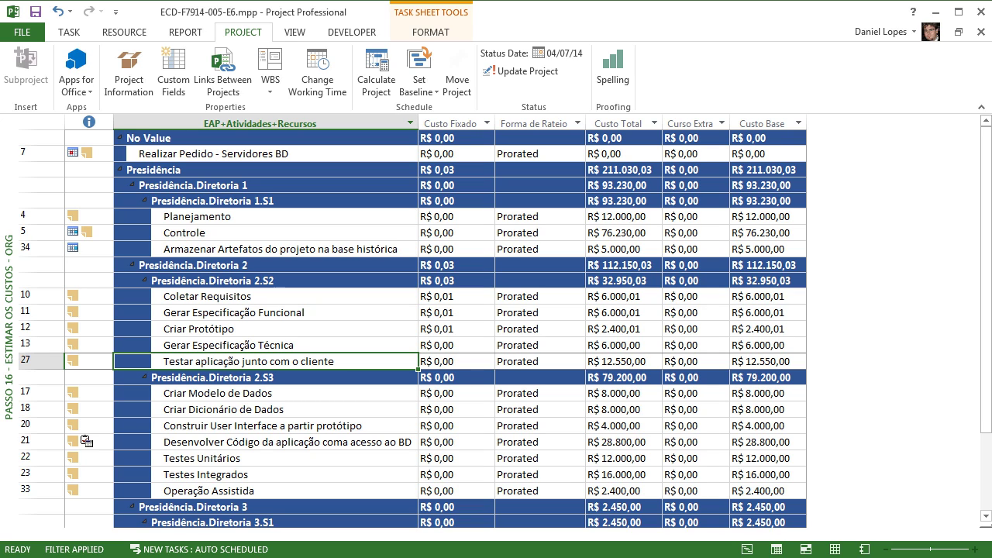
scroll(504, 325, "down", 2)
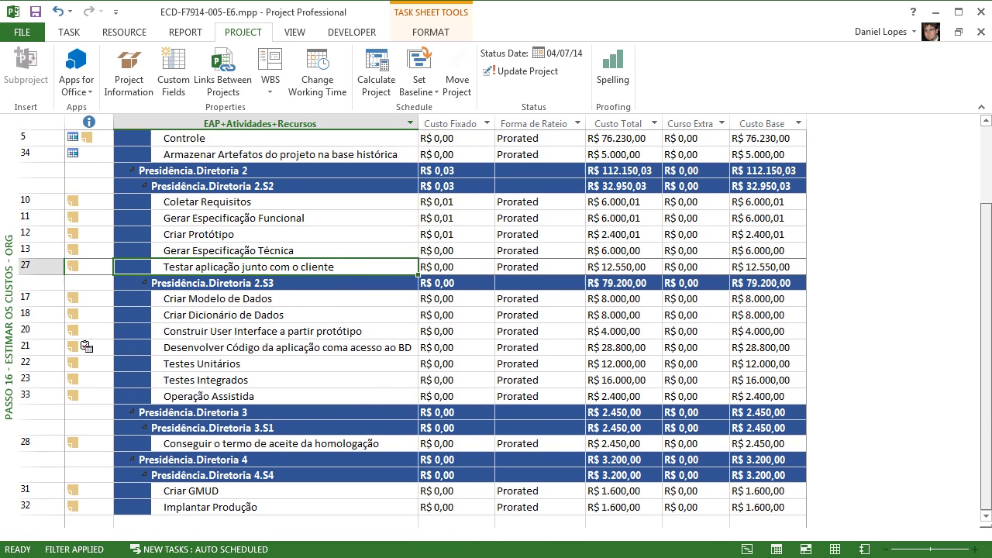
scroll(412, 329, "up", 2)
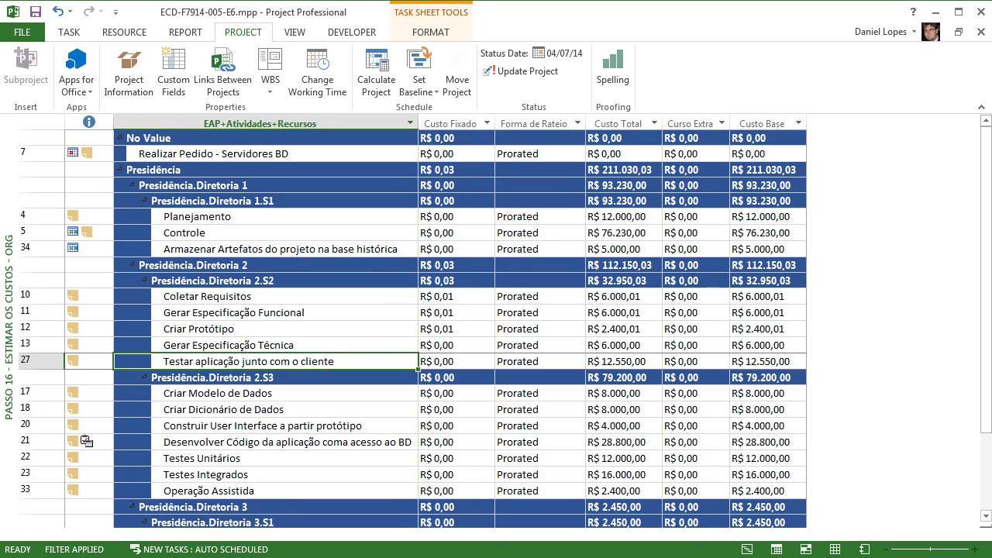
key("ctrl+Up")
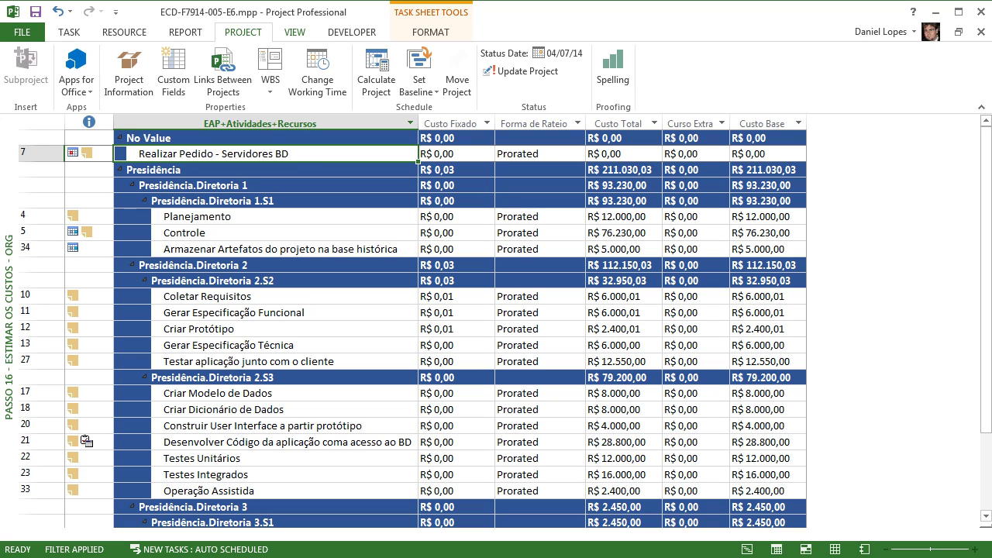
Examine the definition of the Passo 16 - Estimar os Custos - ORG group, then close it unchanged and keep that group applied.
left_click(294, 32)
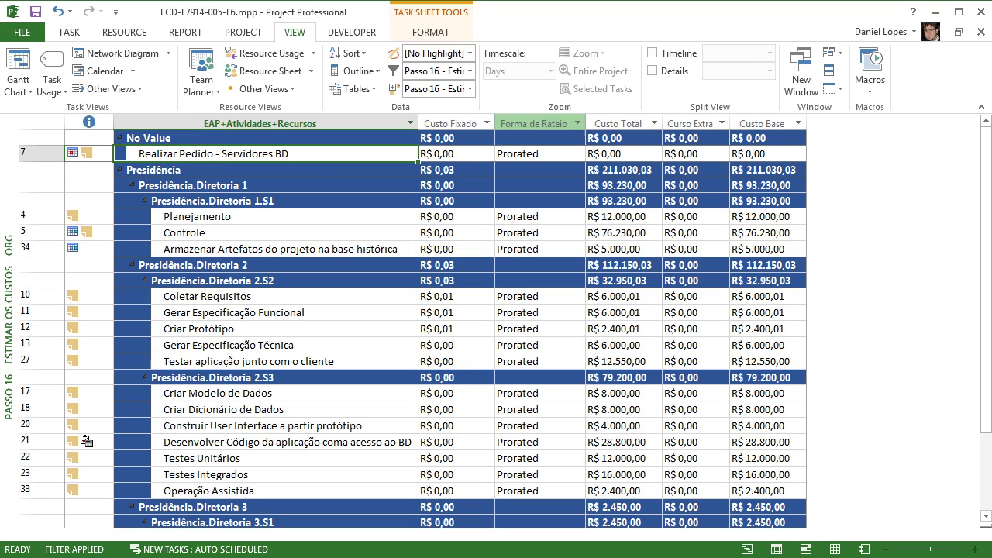
left_click(469, 88)
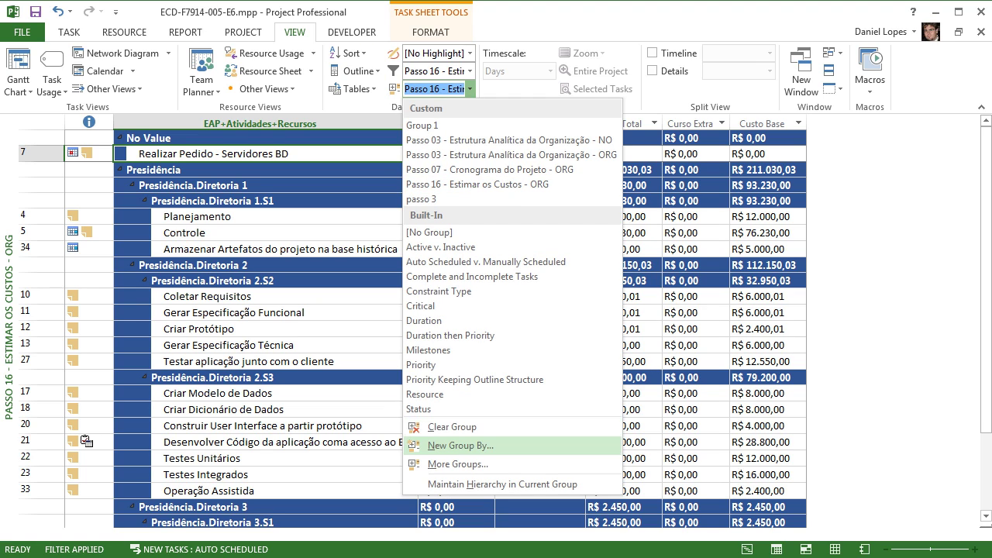
left_click(457, 462)
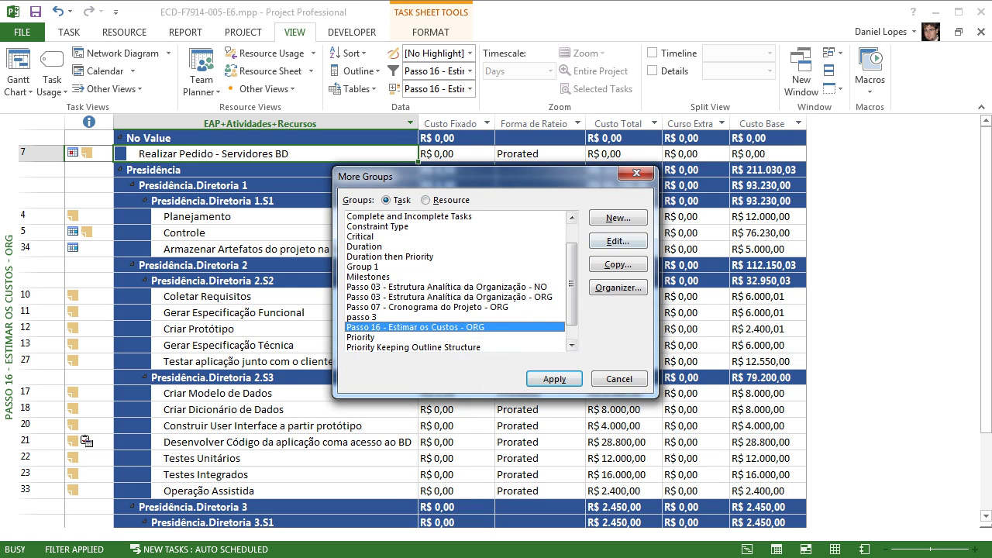
left_click(615, 241)
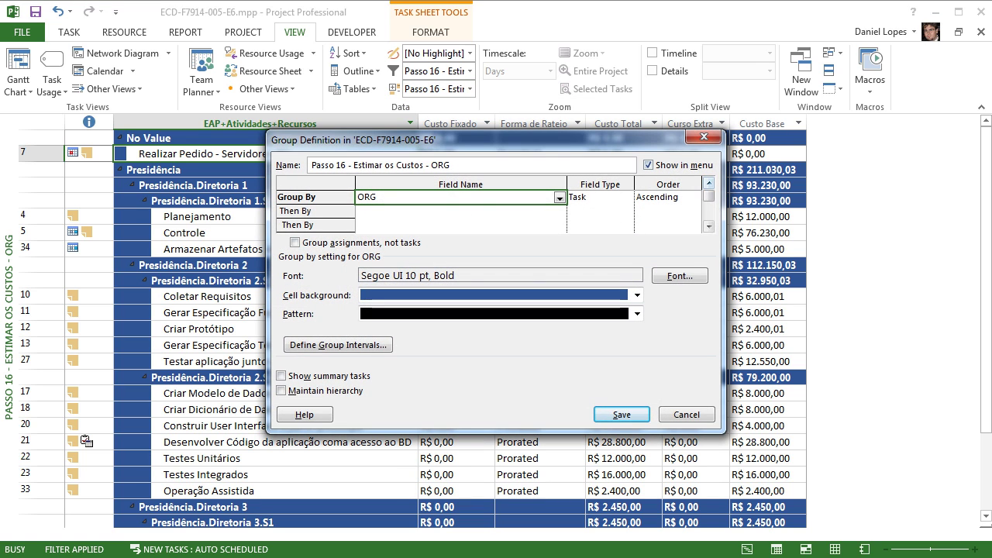
left_click(704, 137)
key("Return")
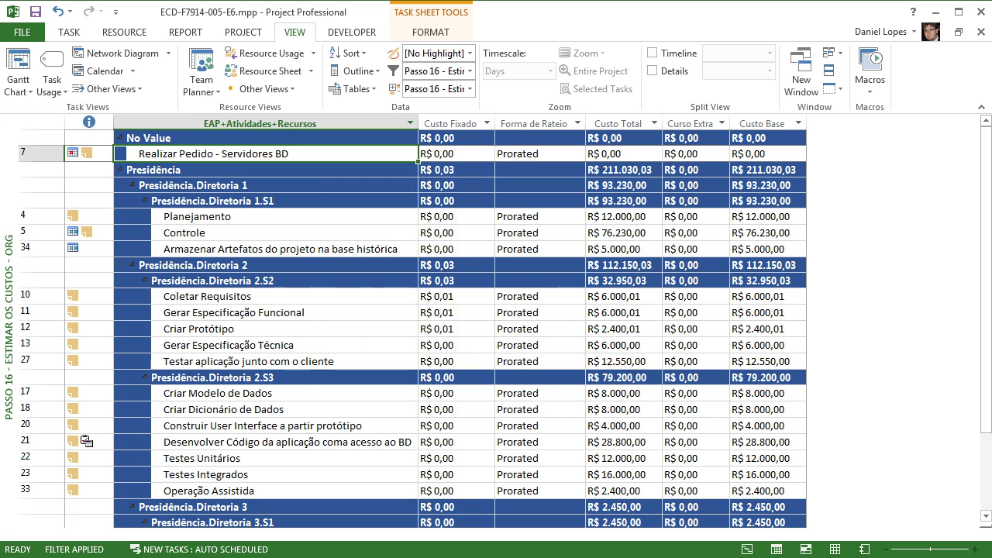
left_click(469, 70)
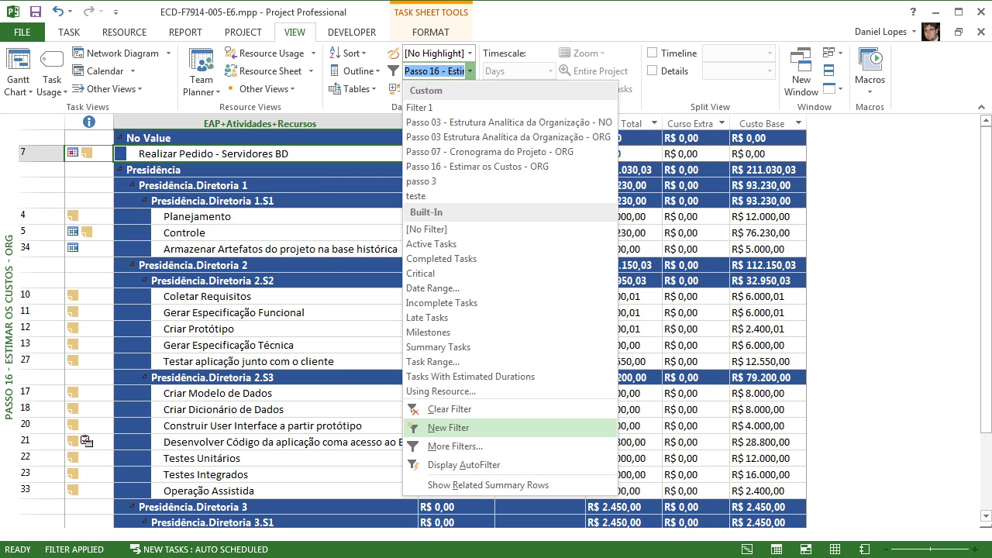
left_click(448, 427)
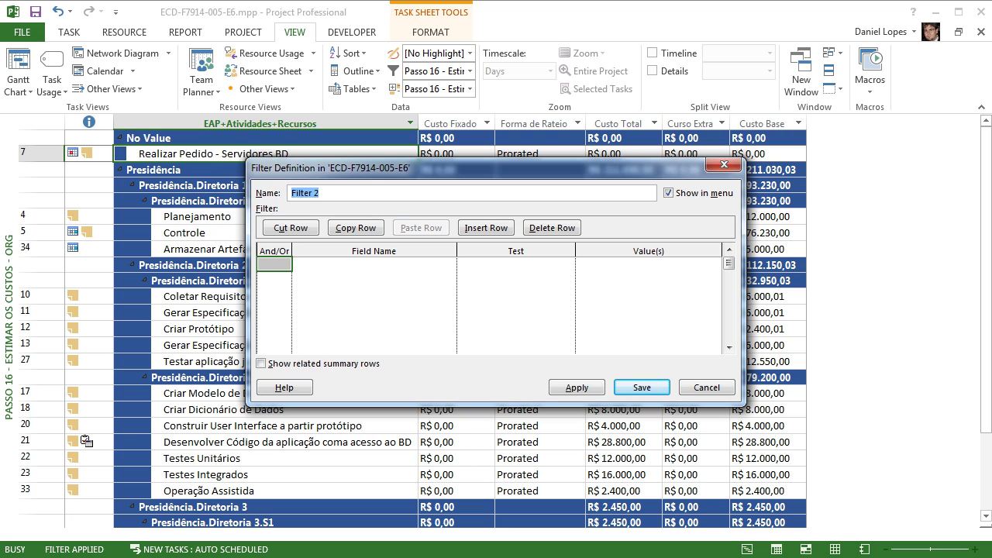
key("Escape")
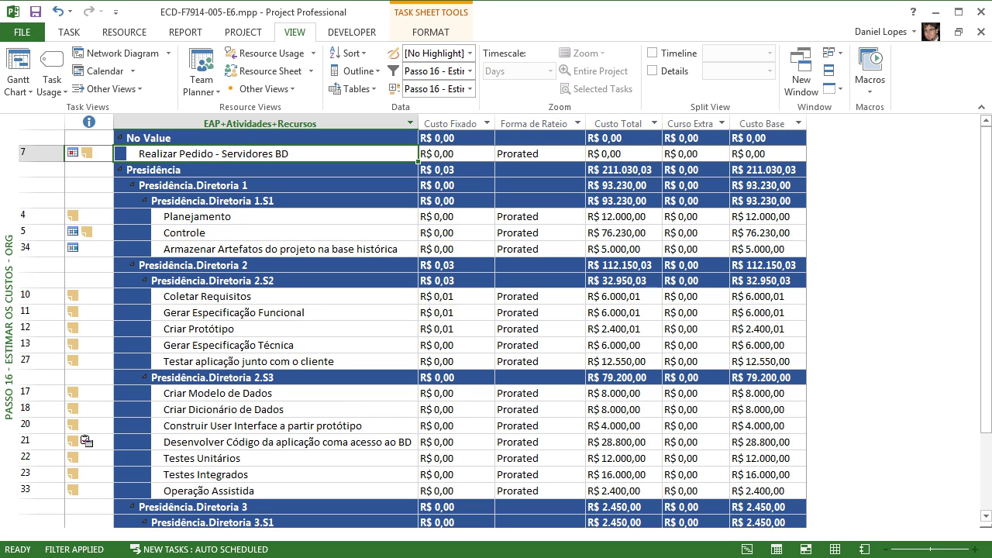
Examine the definition of the Passo 16 - Estimar os Custos - ORG filter and close the filter settings without changes.
left_click(470, 70)
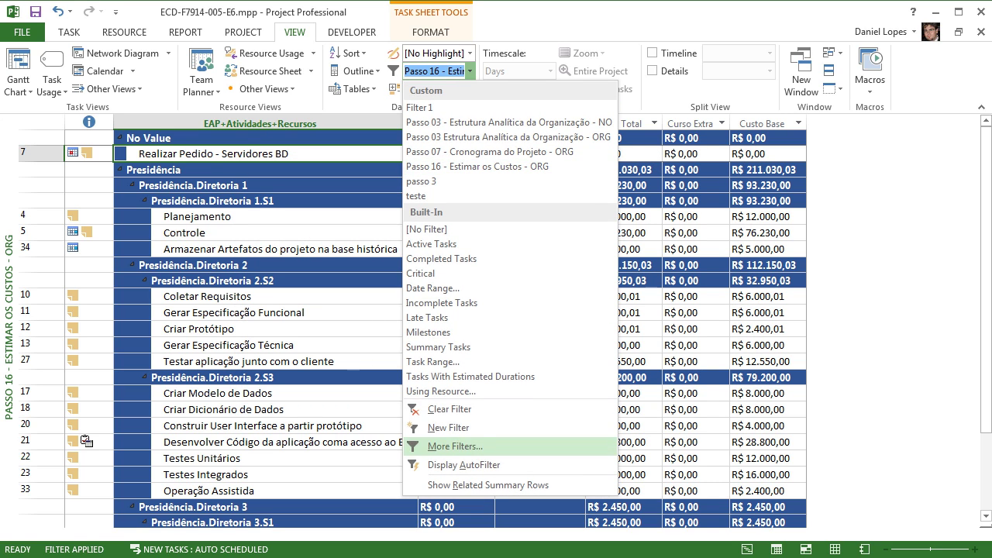
left_click(455, 445)
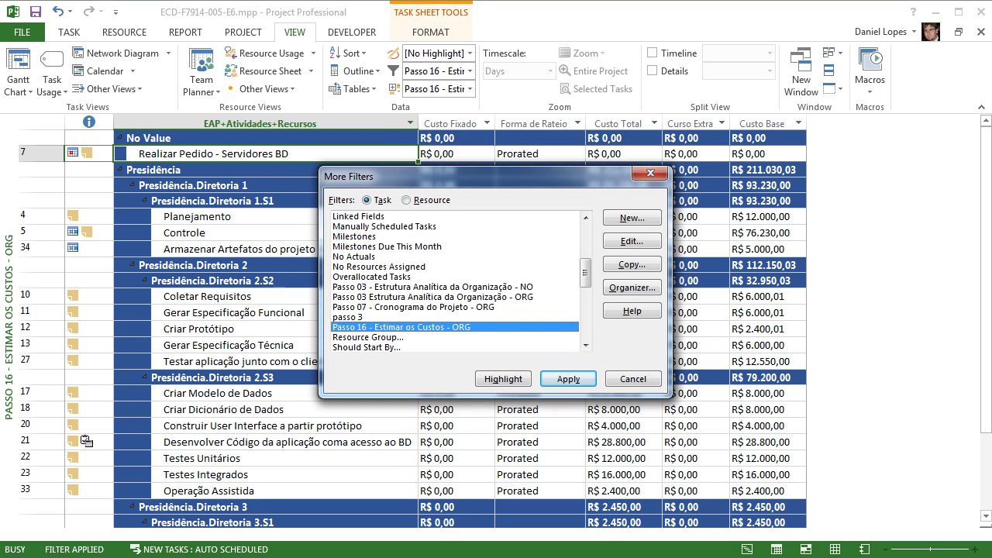
left_click(632, 241)
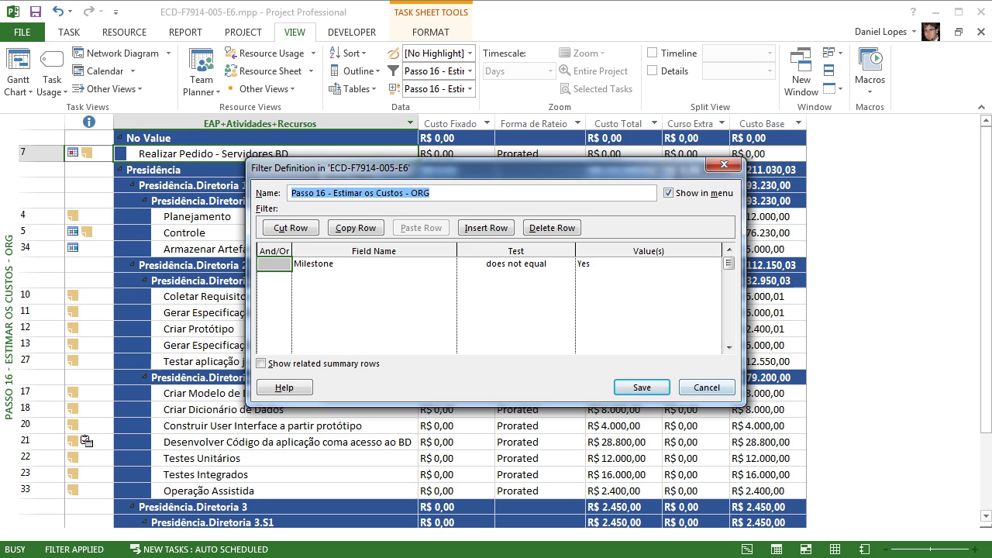
left_click(707, 387)
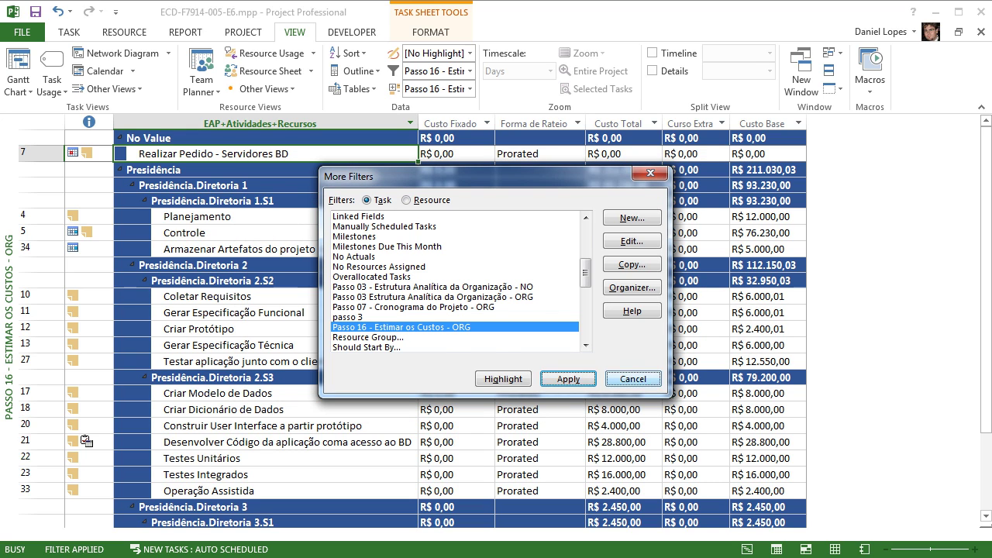
left_click(634, 379)
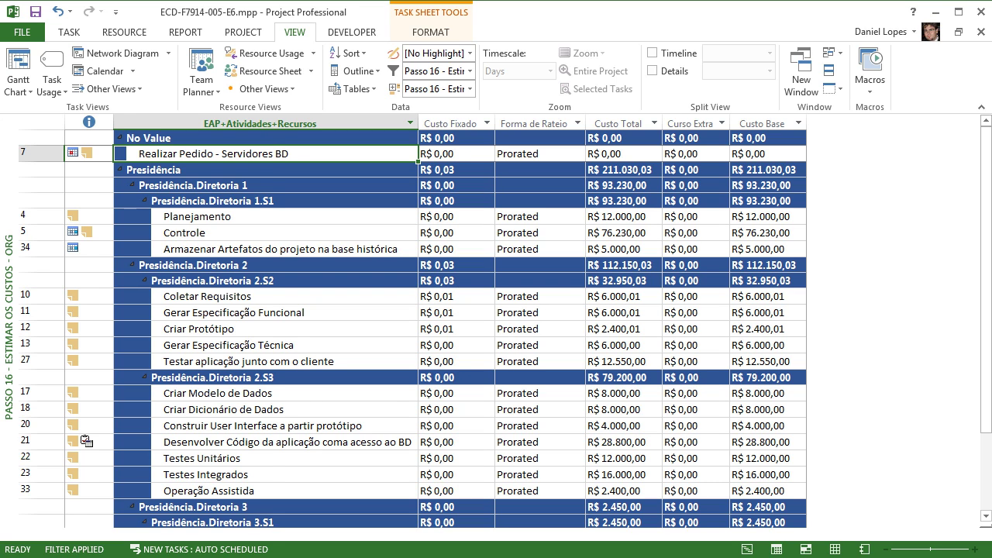
Switch to the Passo 17 - Montar o Desembolso Financeiro view and widen the table area to show the whole Custo Total column.
right_click(10, 292)
left_click(122, 401)
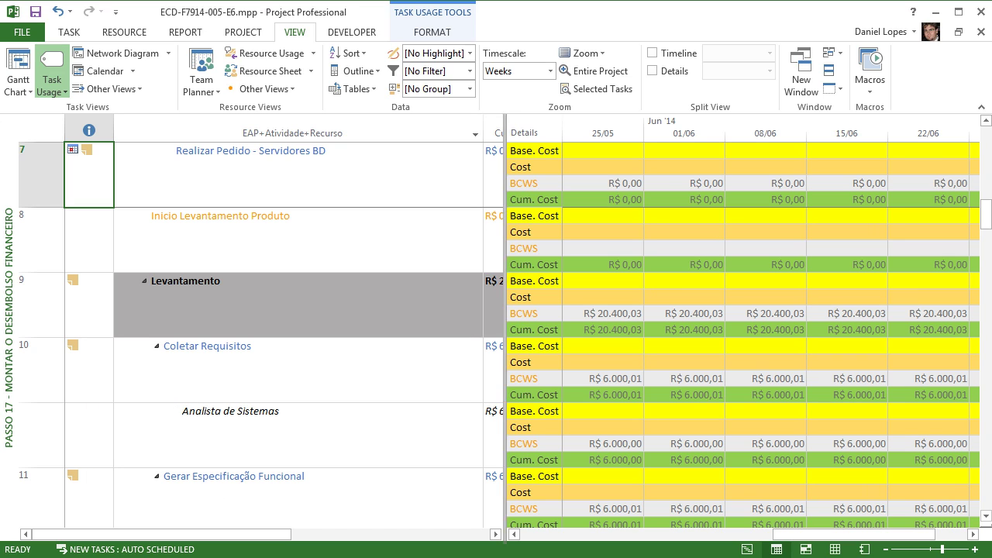
left_click_drag(506, 325, 636, 325)
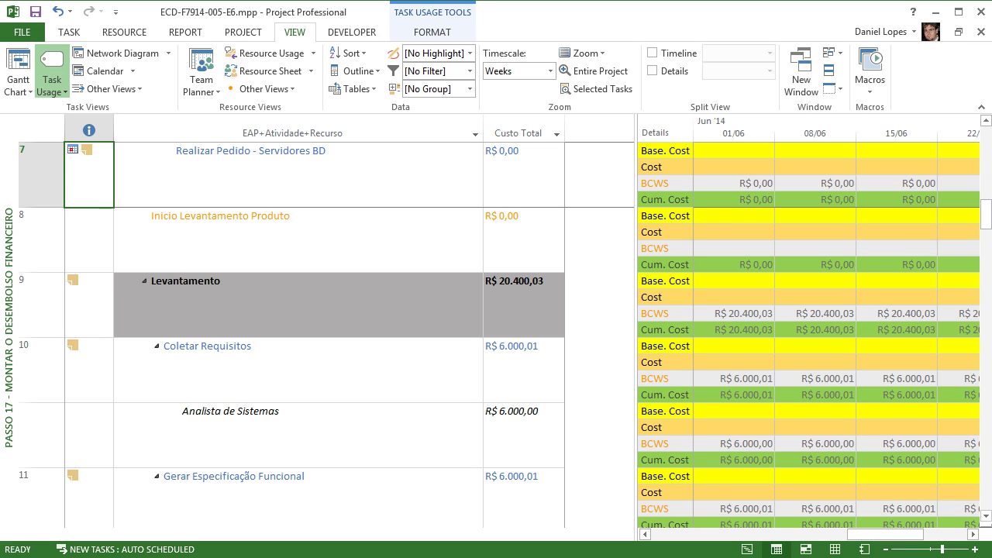
Set the timescale's middle tier units to Weeks and its bottom tier units to Days.
right_click(754, 128)
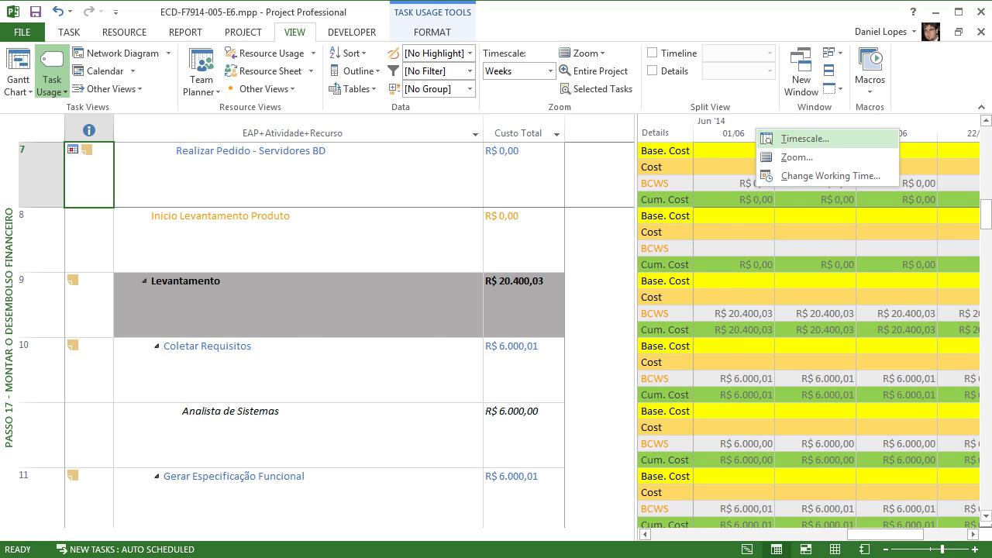
left_click(783, 138)
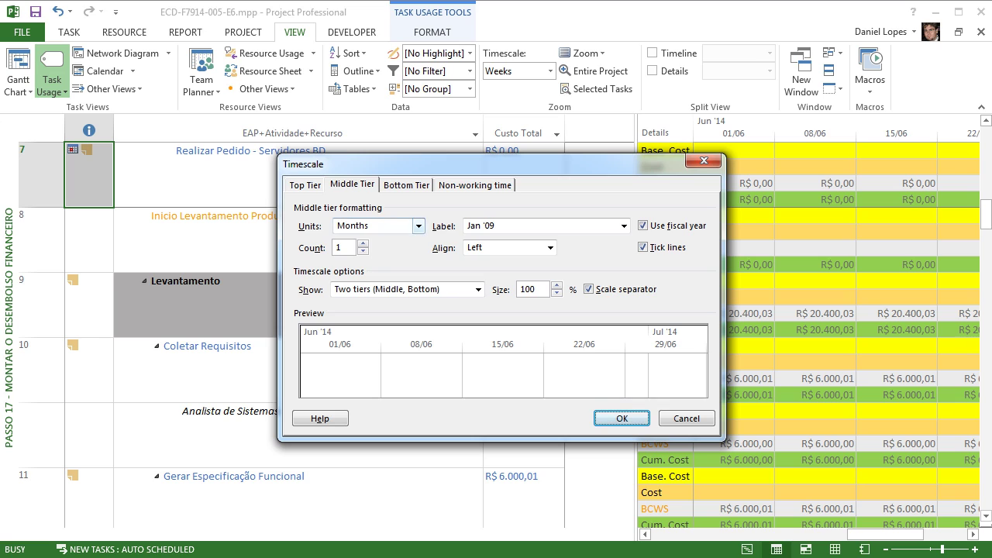
left_click(418, 225)
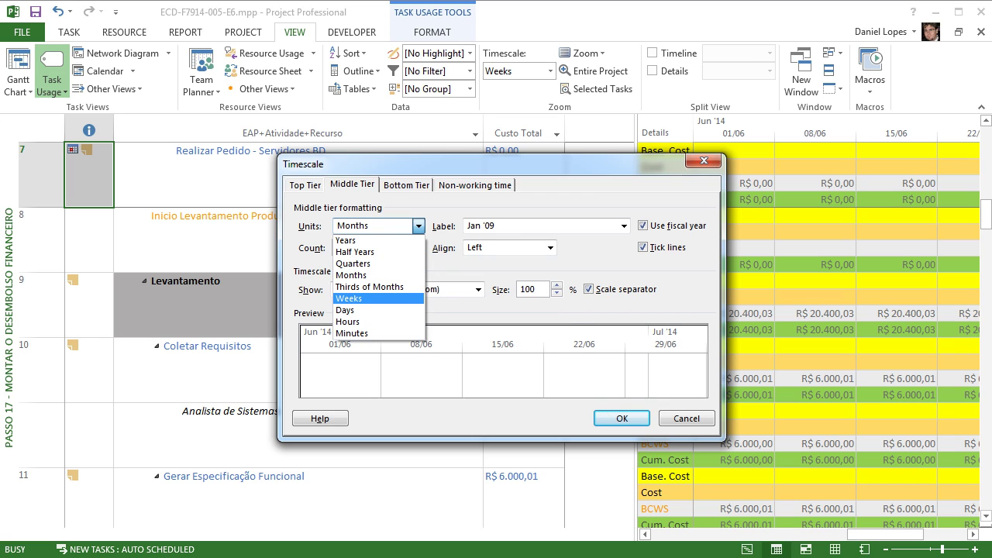
left_click(349, 298)
left_click(406, 185)
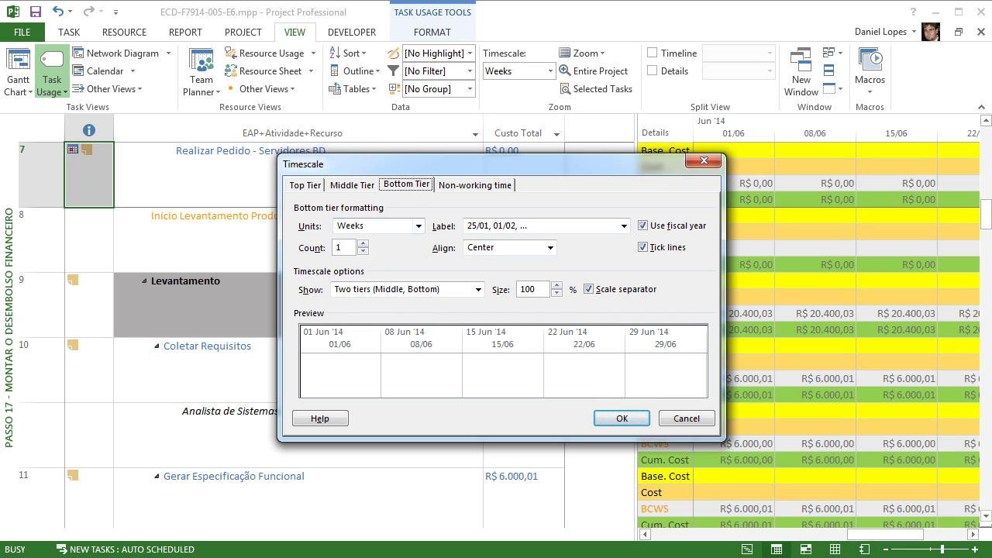
left_click(419, 225)
left_click(349, 310)
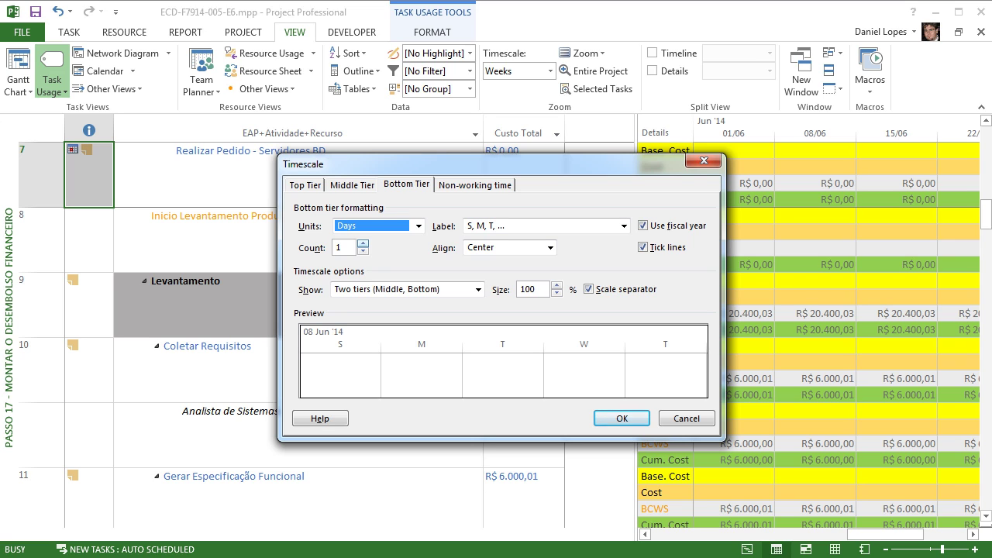
left_click(622, 418)
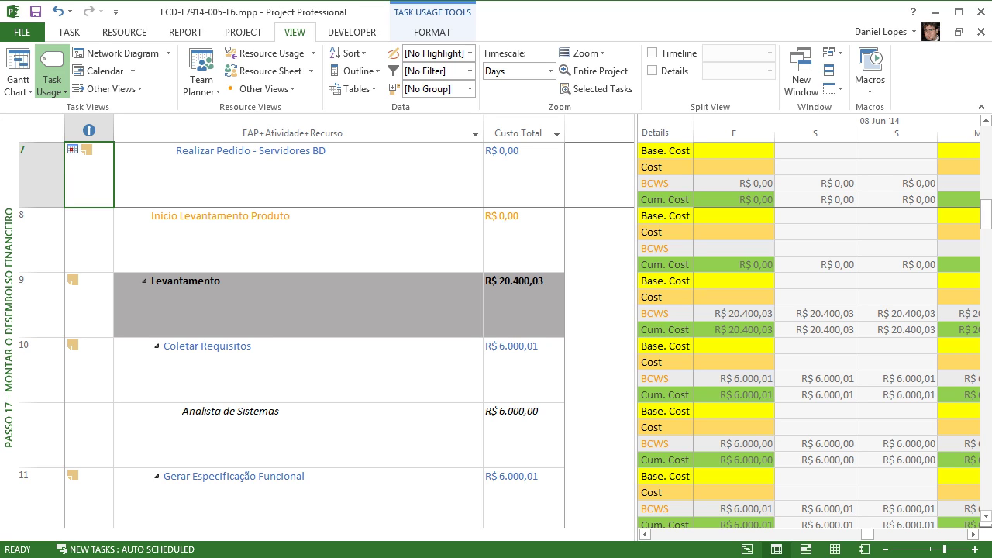
Switch to the Passo 18 - Montar a Dotação Orçamentária view and go to the Financiamento resource's budget value under the project summary.
left_click(52, 91)
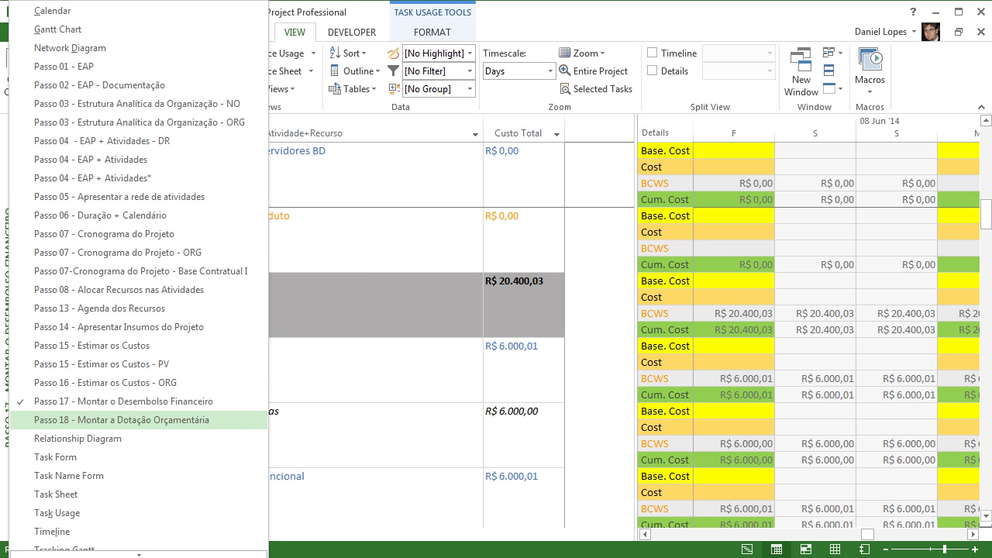
left_click(122, 419)
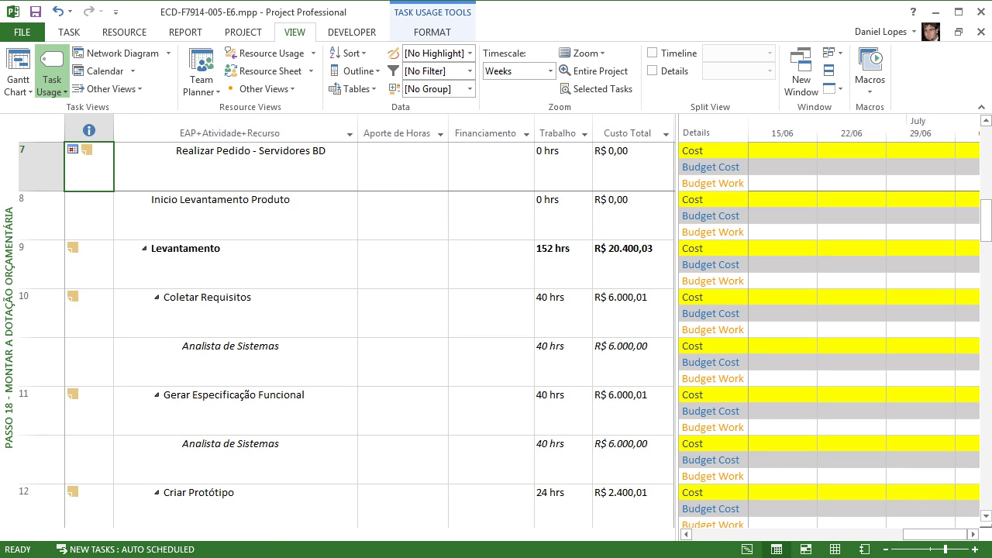
left_click_drag(985, 221, 986, 145)
left_click(852, 151)
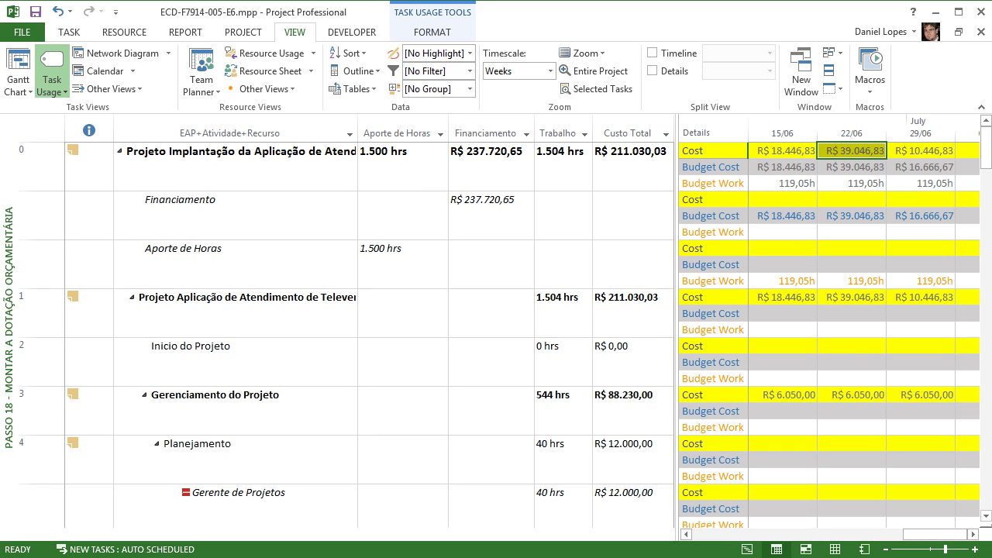
left_click(403, 264)
left_click(491, 215)
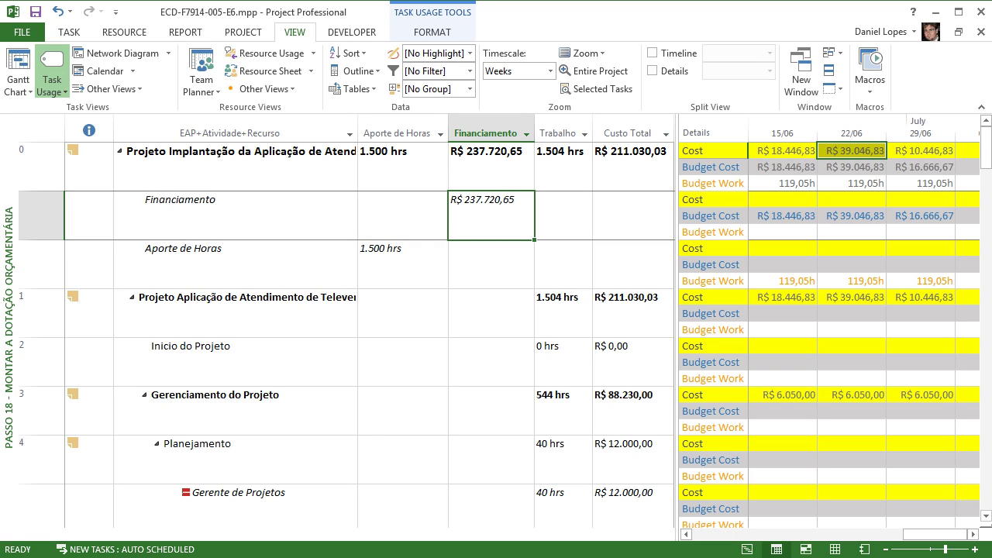
Try raising the Aporte de Horas resource's budgeted hours to 1.504 hrs, and bring them back to 1.500 hrs.
left_click(403, 263)
left_click(441, 252)
left_click(441, 252)
left_click(441, 252)
left_click(441, 252)
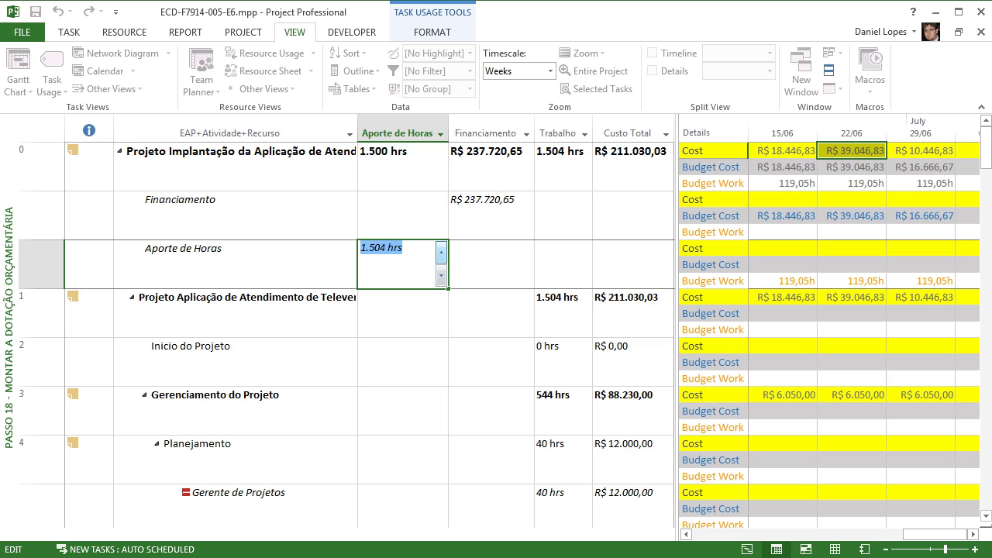
left_click(441, 275)
left_click(441, 275)
left_click(441, 275)
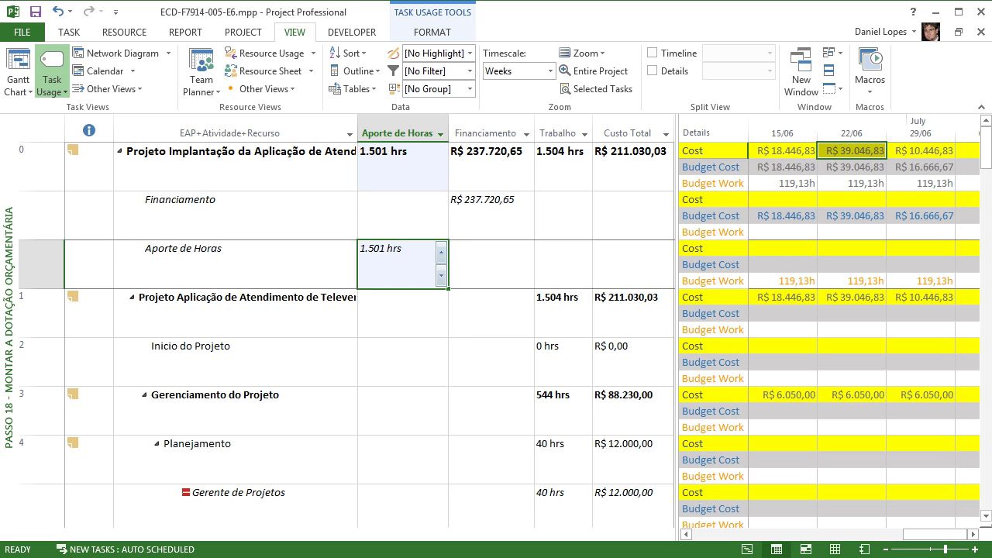
left_click(441, 276)
left_click(492, 263)
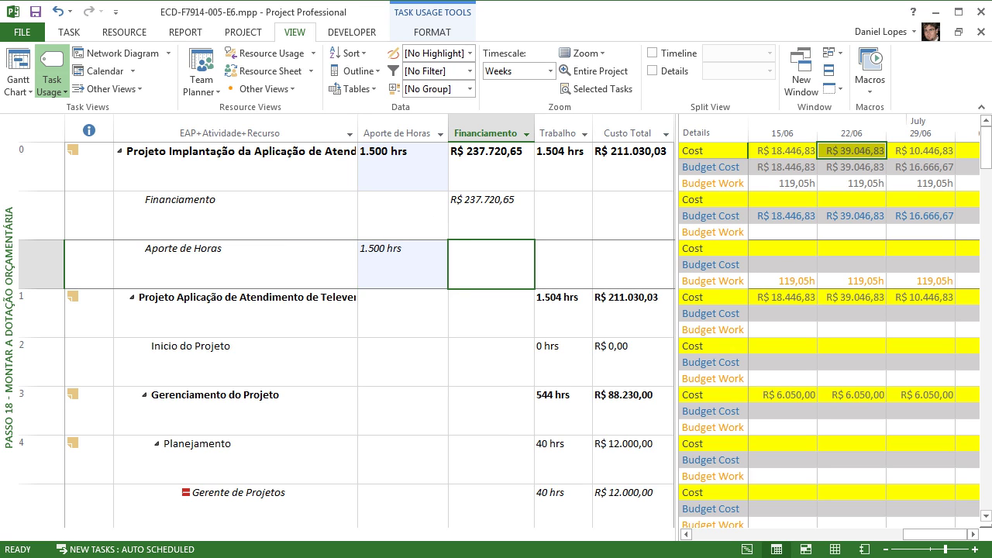
Examine the project's Financiamento total and compare its weekly Cost with Budget Cost for the weeks of 06/04, 13/04 and 20/04.
left_click(491, 215)
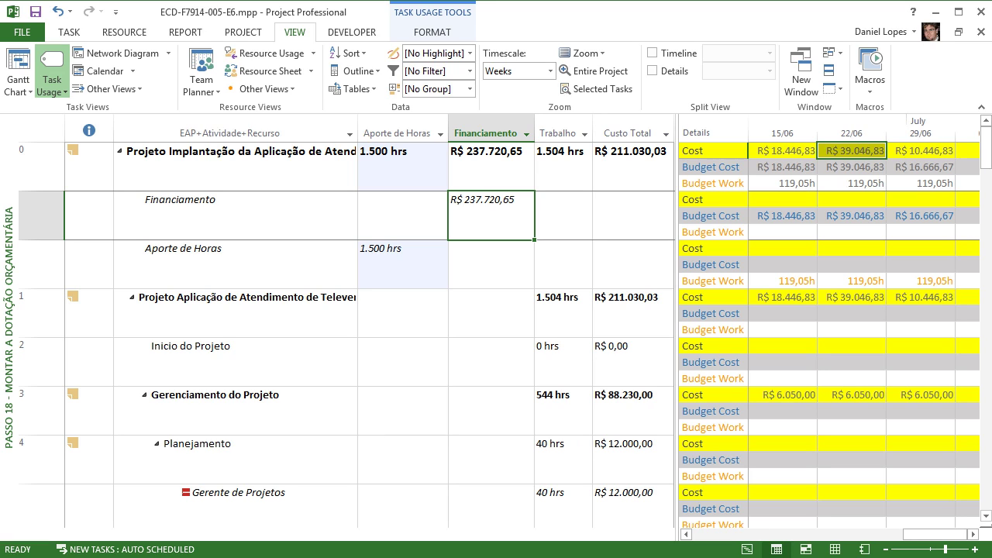
left_click(491, 166)
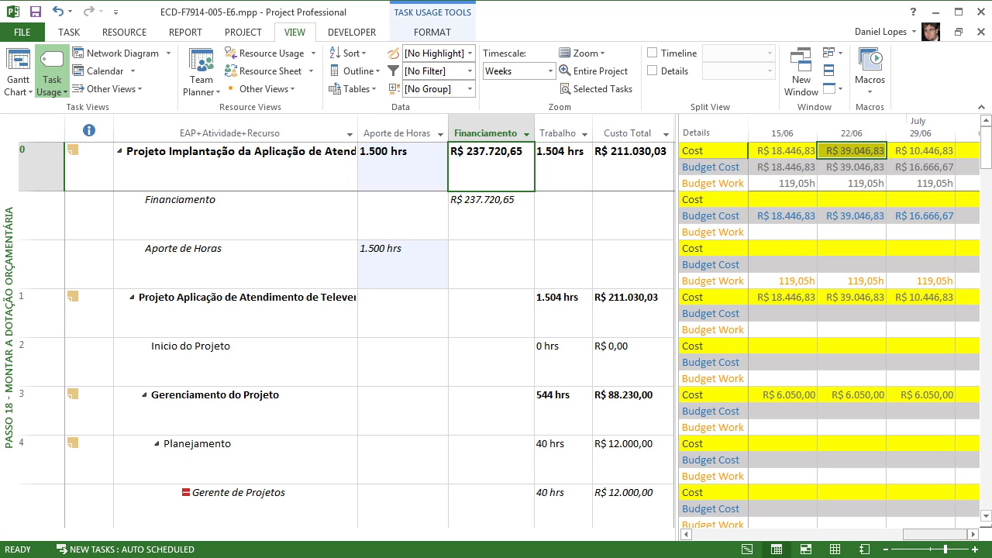
left_click_drag(935, 534, 743, 535)
left_click(782, 150)
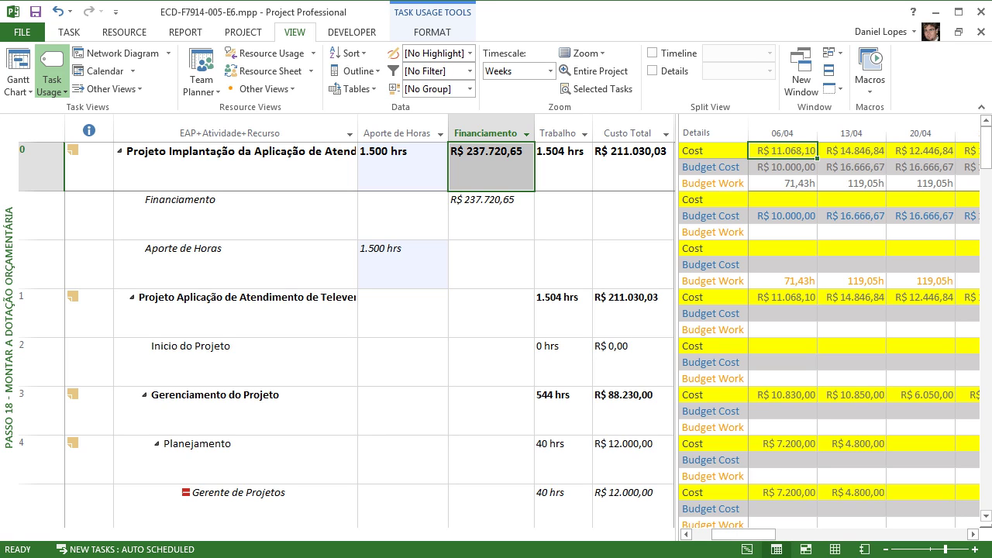
left_click(686, 535)
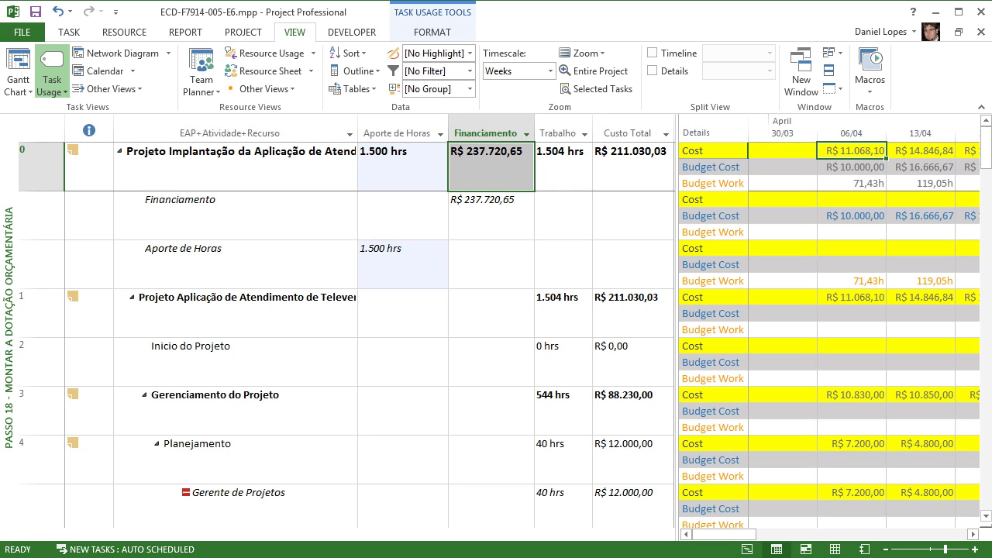
left_click(851, 167)
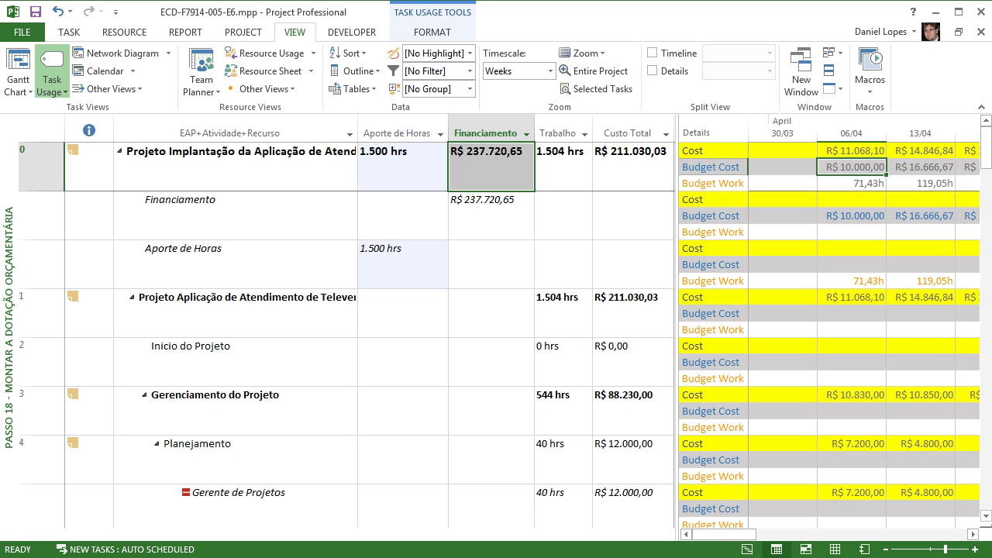
left_click(851, 150)
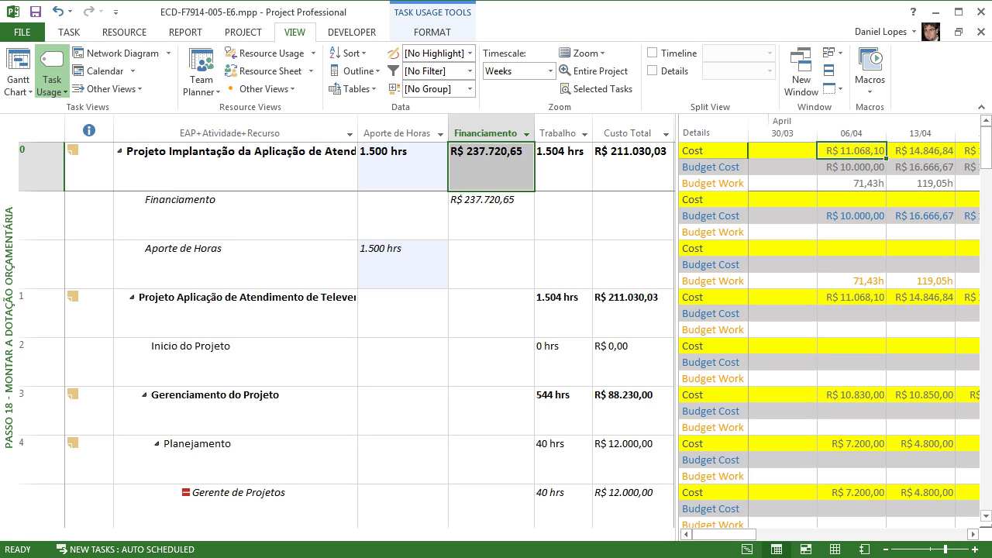
left_click(920, 150)
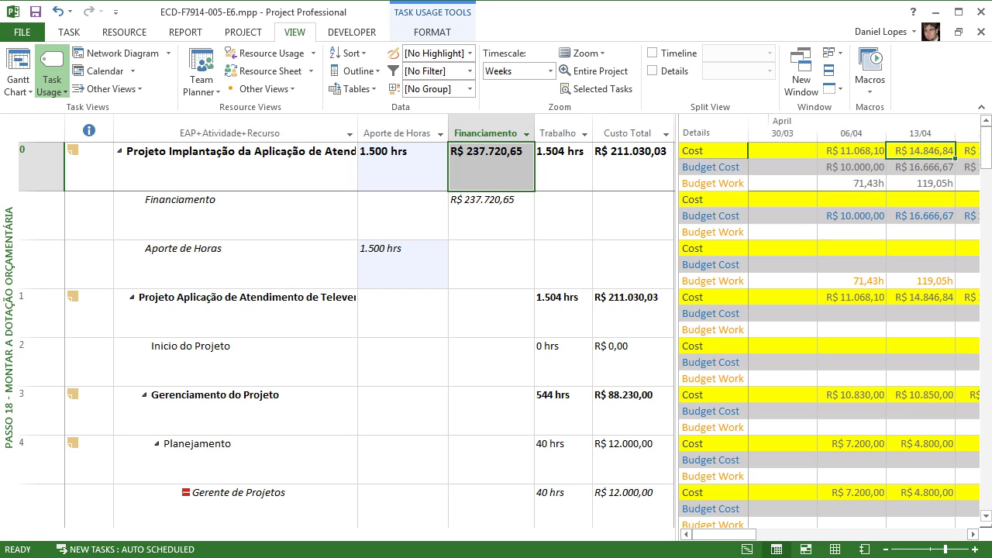
key("Right")
left_click(852, 150)
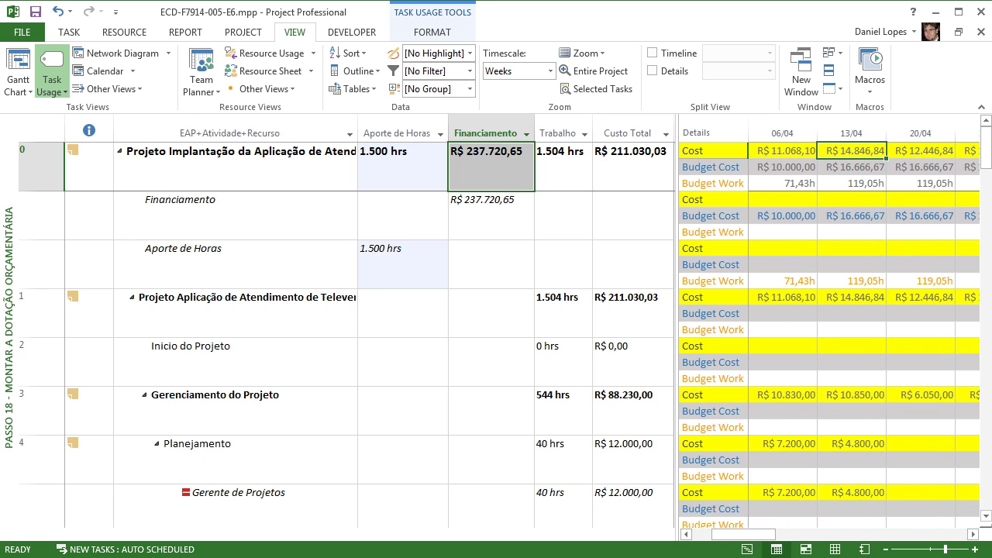
left_click(851, 166)
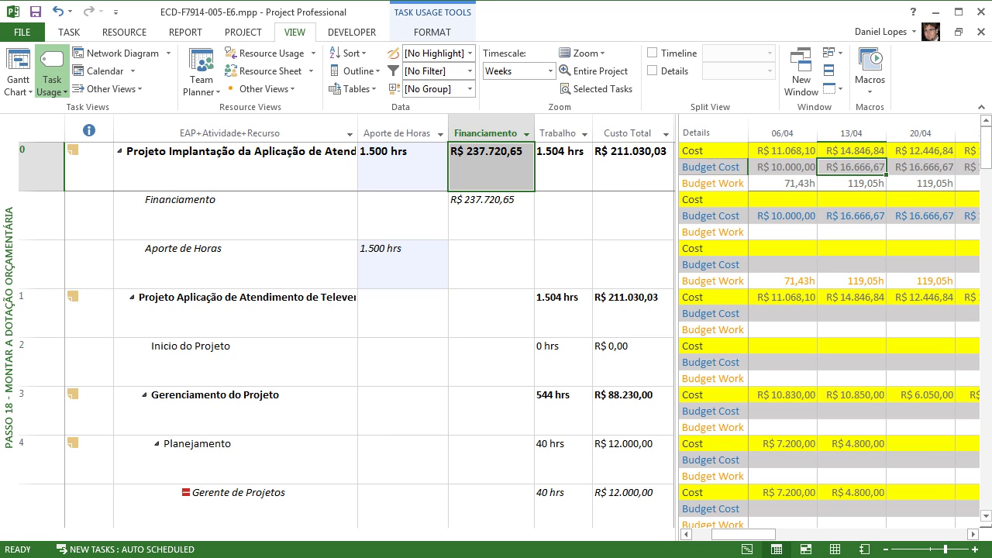
left_click(921, 167)
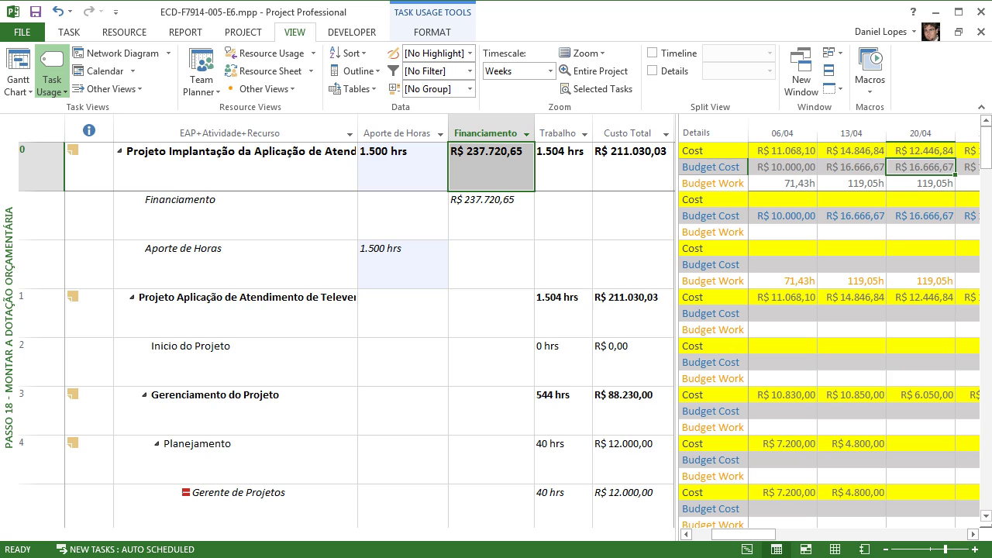
Examine the project summary's Budget Cost against Cost week by week from 20/04 through the week of 29/06.
key("Right")
key("Left")
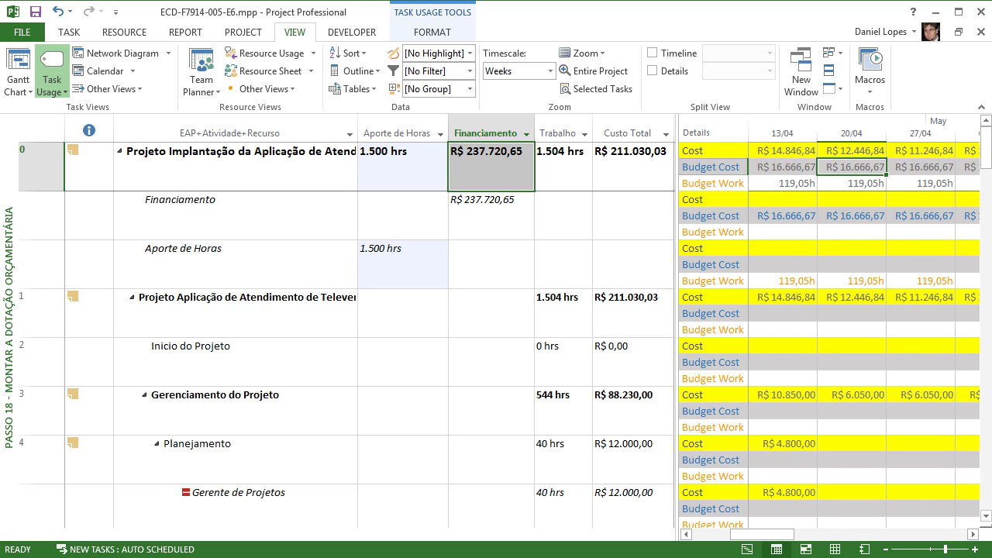
key("Right")
key("Right")
key("Right")
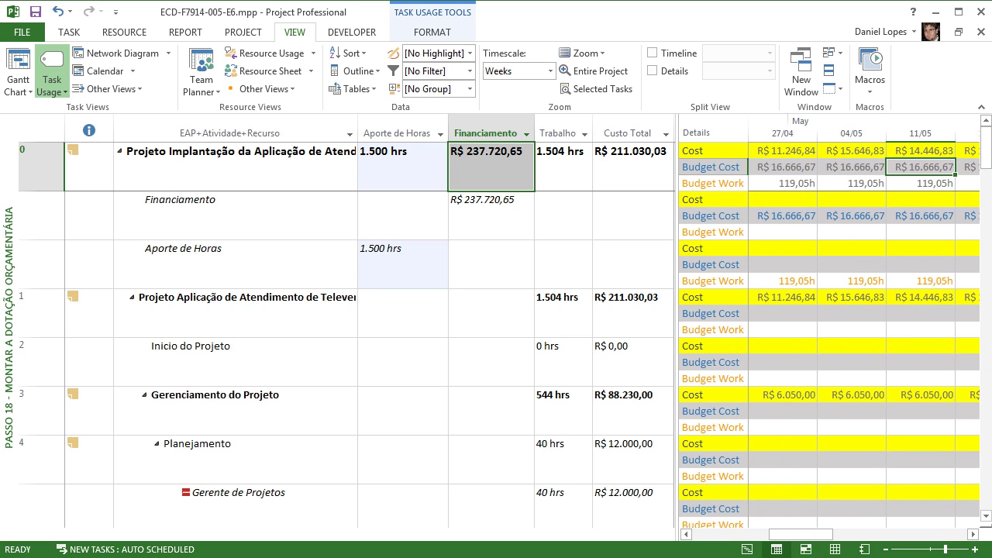
key("Right")
key("Right")
key("Right")
key("Right")
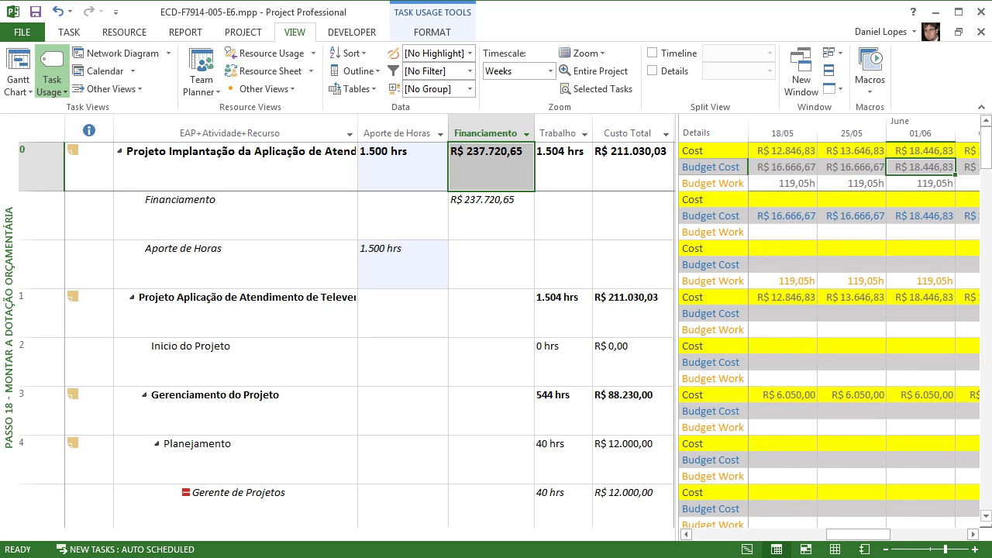
key("Right")
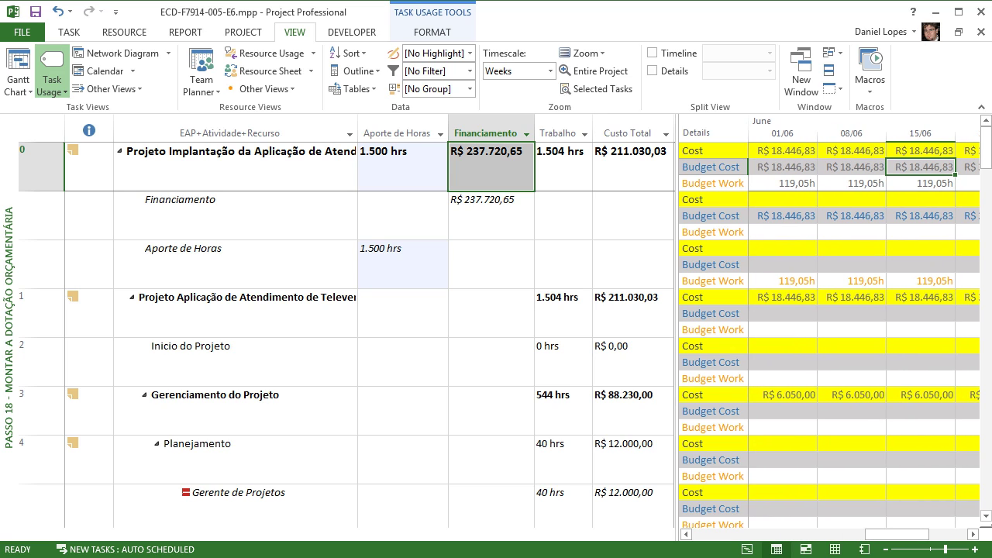
key("Left")
key("Right")
key("Left")
key("Left")
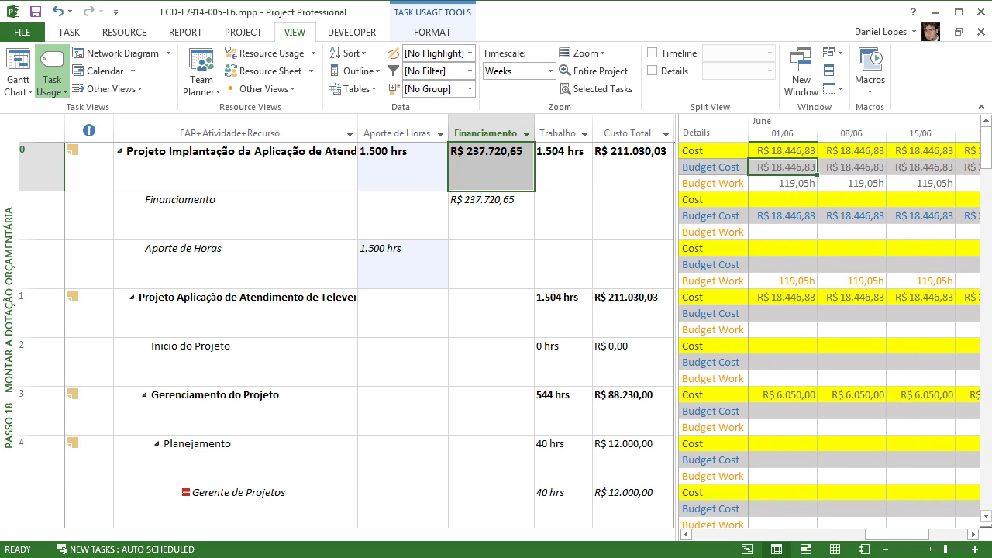
key("Right")
key("Left")
key("Right")
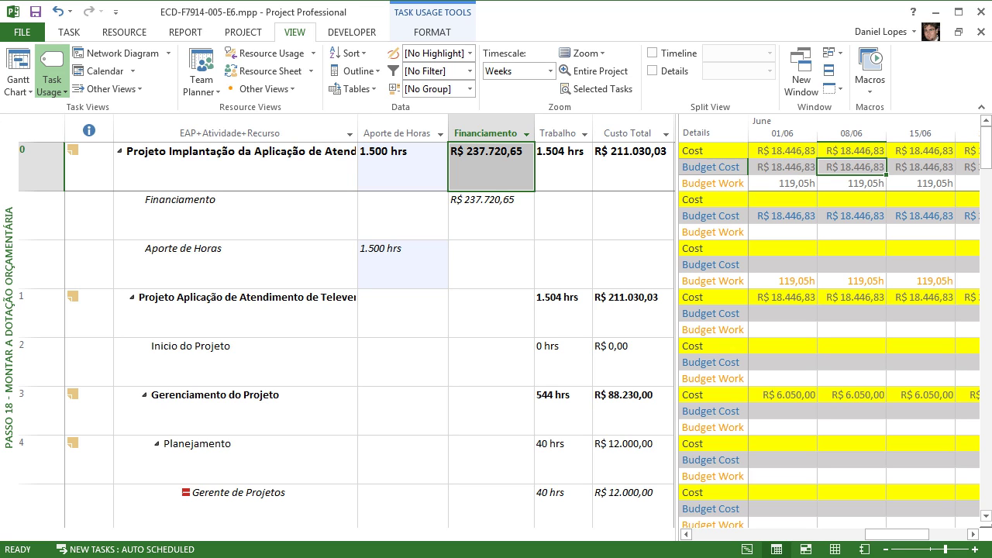
key("Right")
key("Right")
key("Right")
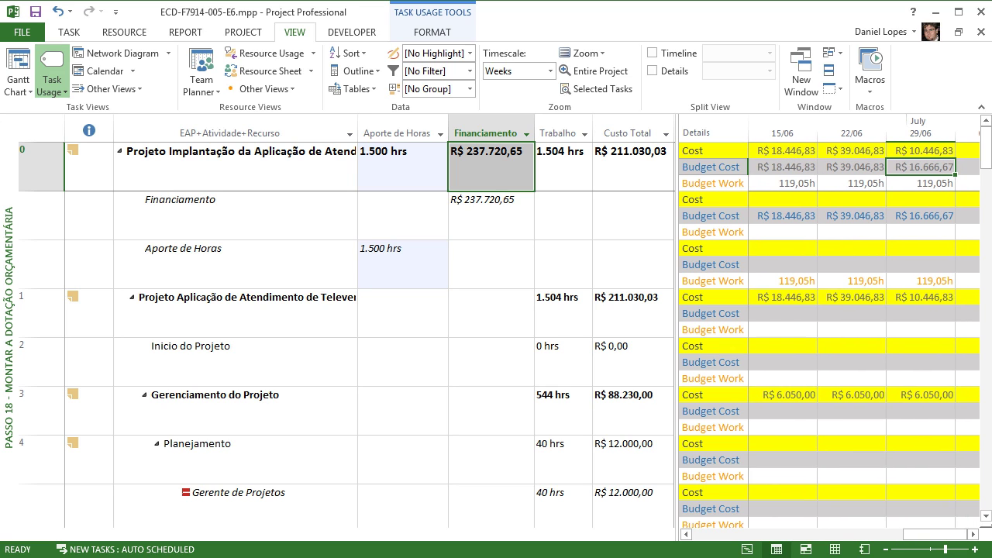
key("Left")
key("Left")
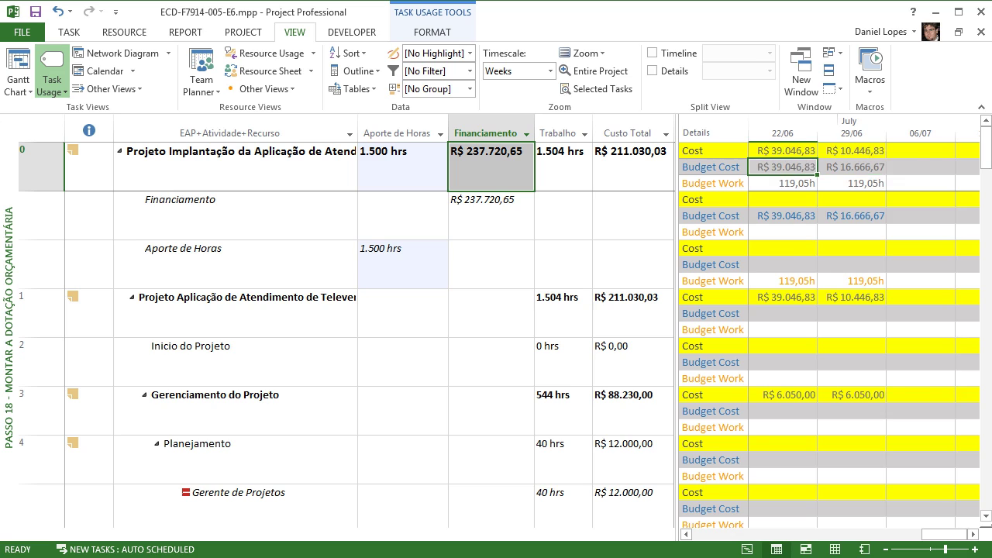
key("Left")
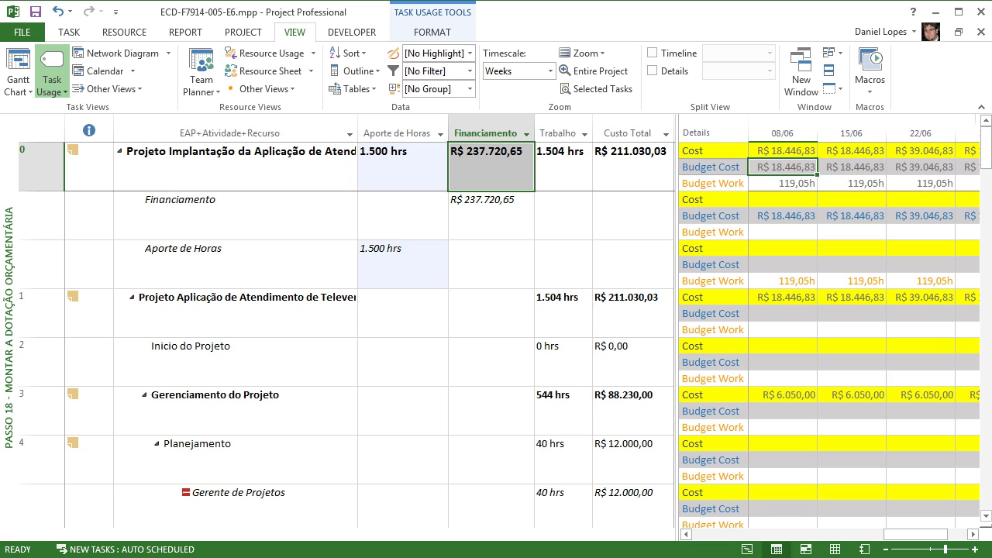
Go back through the project summary's weekly Budget Cost to the April start and select the 13/04 value.
scroll(864, 330, "left", 6)
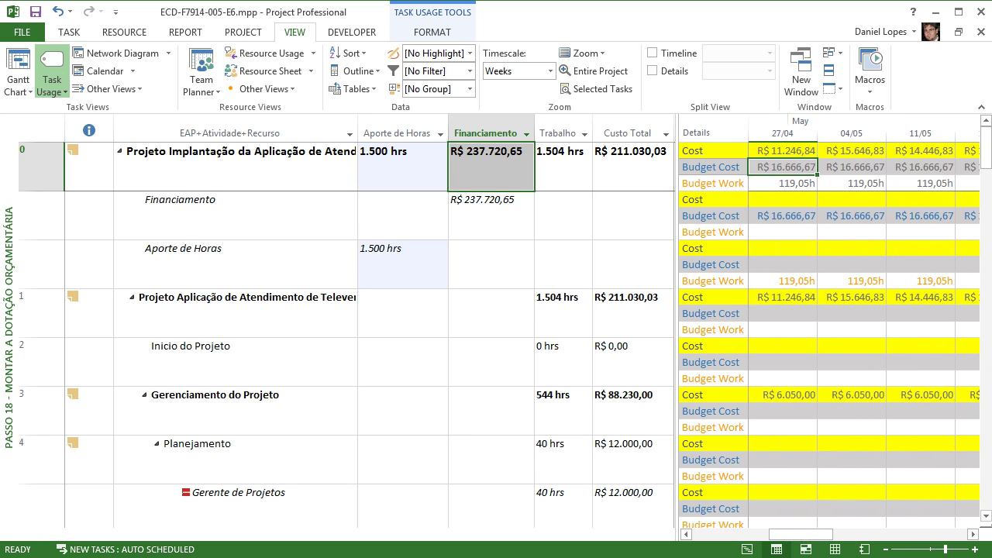
key("Left")
key("Left")
key("Left")
key("Left")
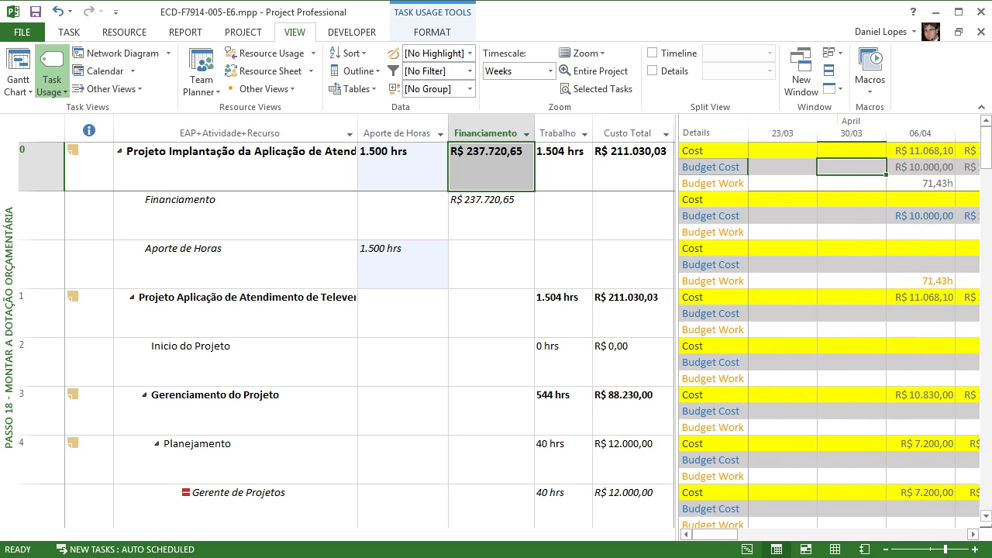
key("Right")
key("Right")
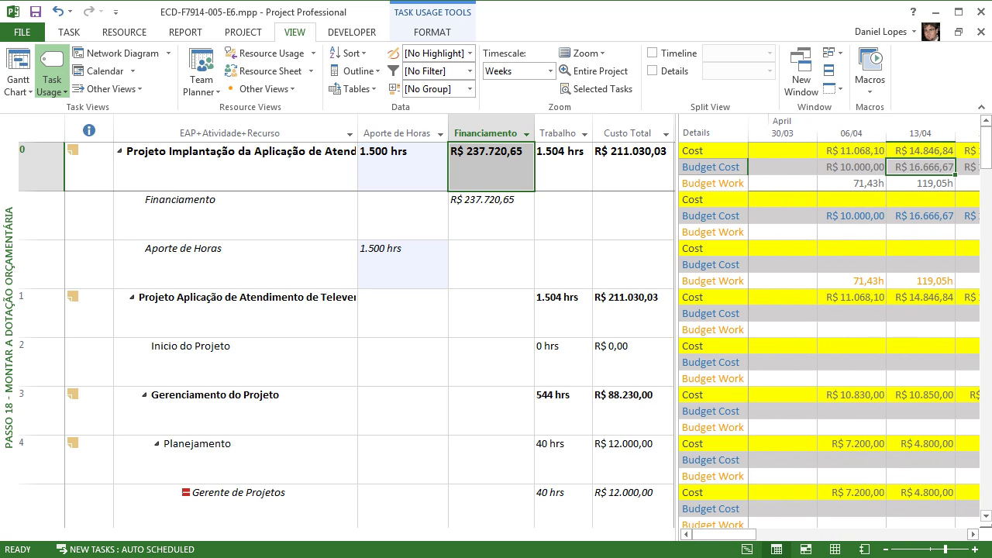
Compare the project summary's weekly Cost with its Budget Cost across the weeks of 06/04, 13/04 and 20/04.
left_click(851, 151)
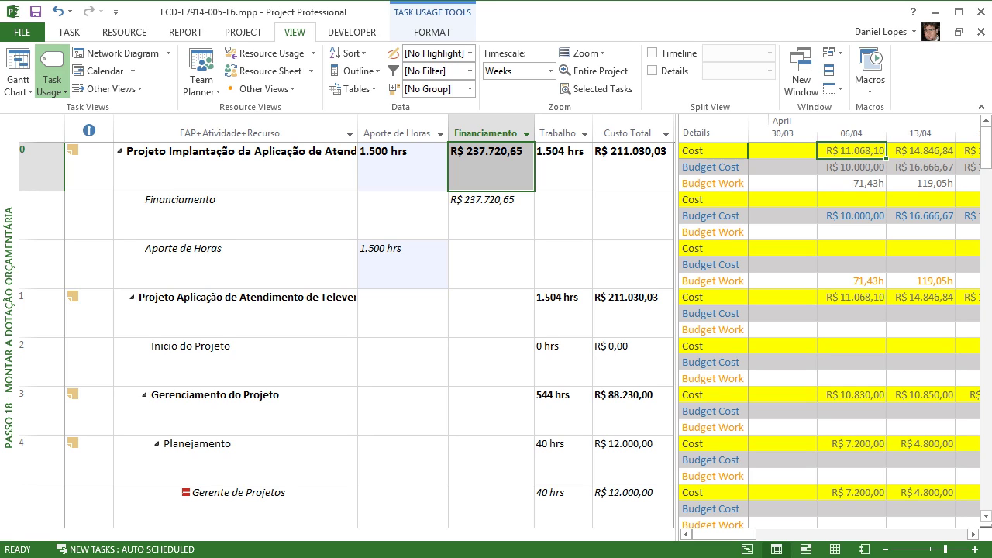
key("Down")
key("Right")
key("Right")
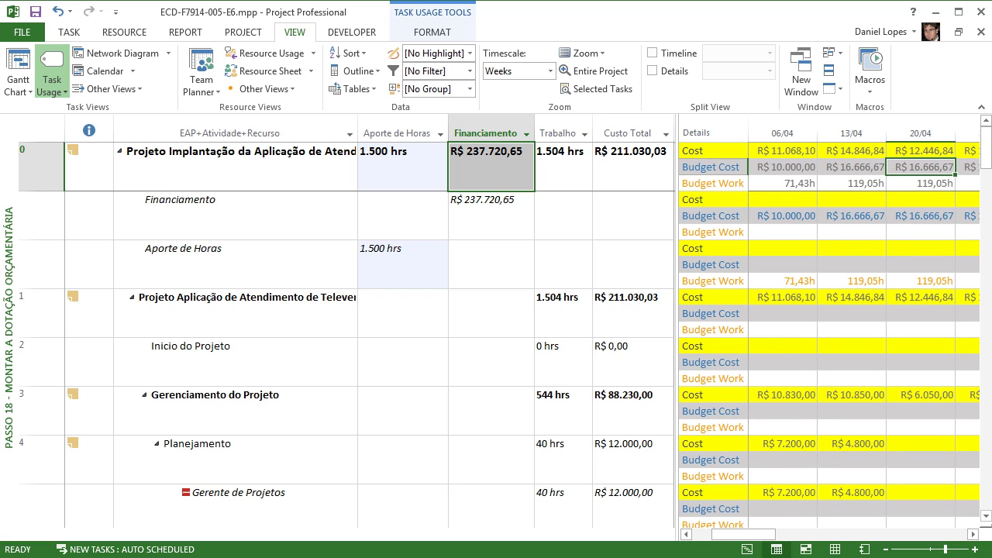
key("Left")
key("Left")
key("Left")
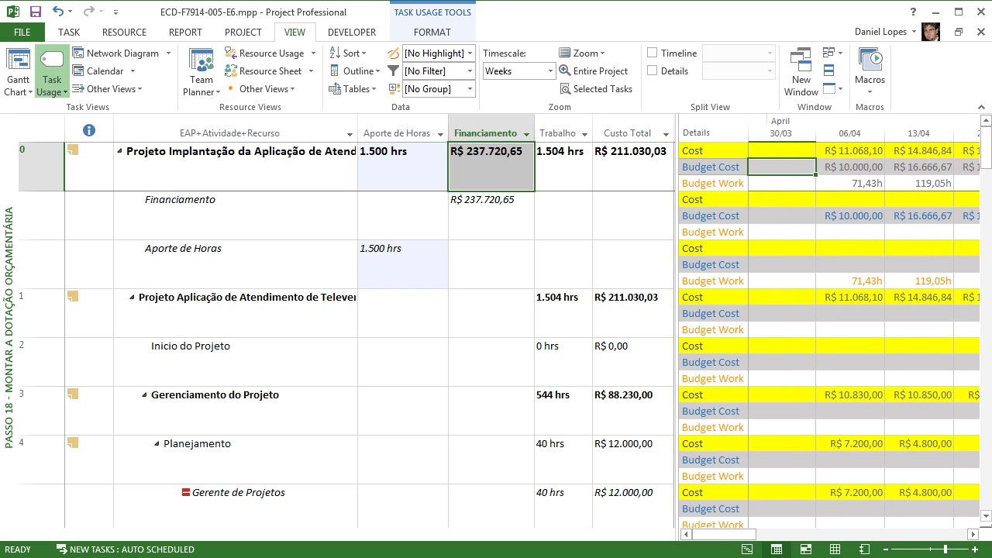
key("Right")
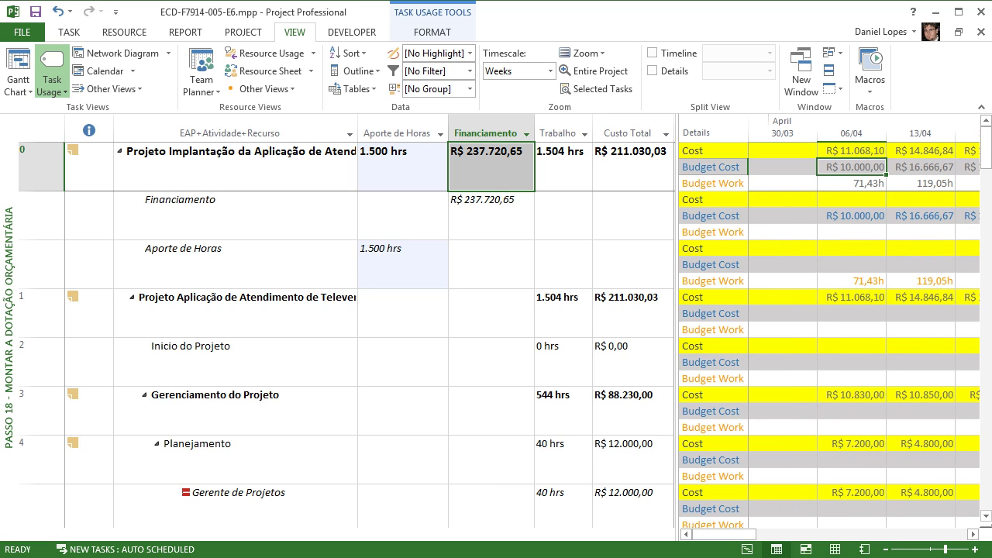
key("Up")
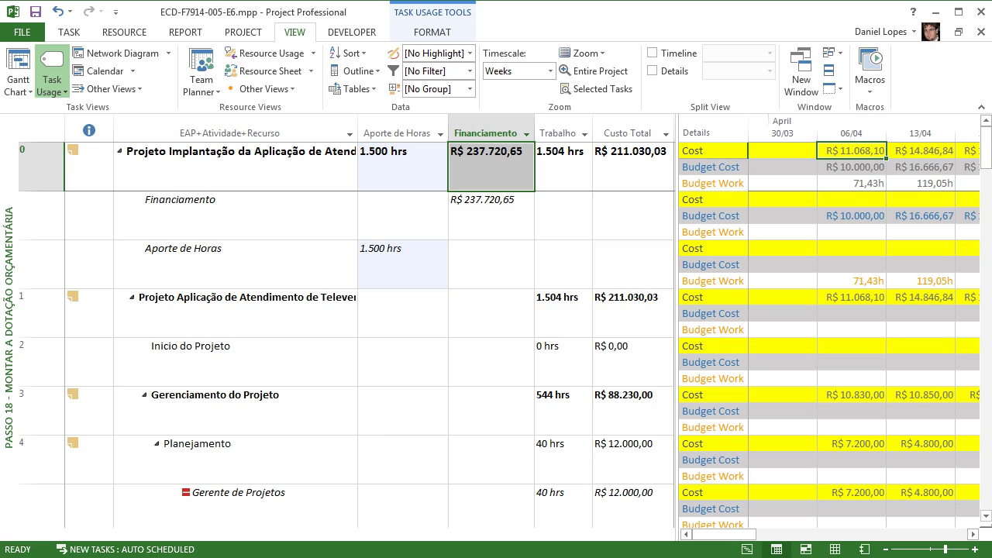
key("Down")
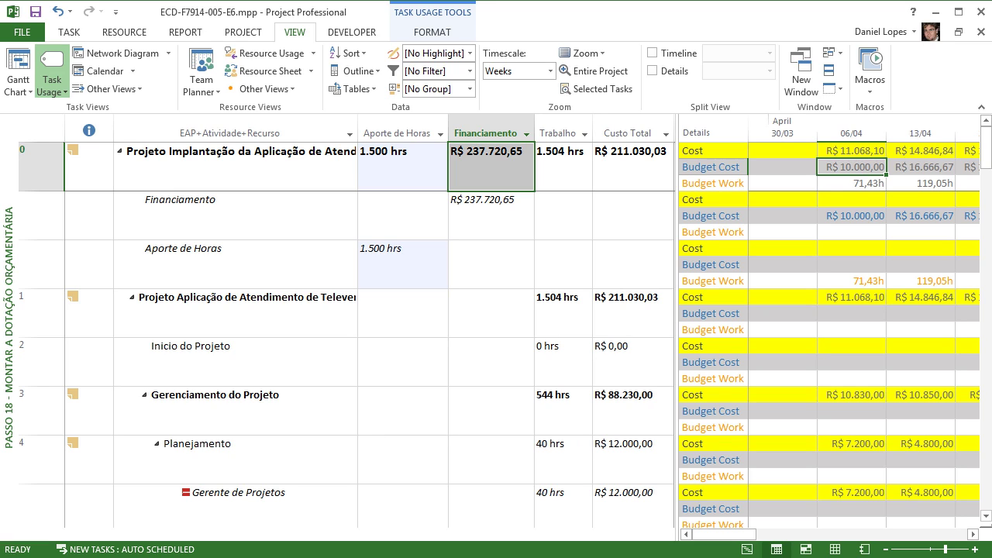
key("Right")
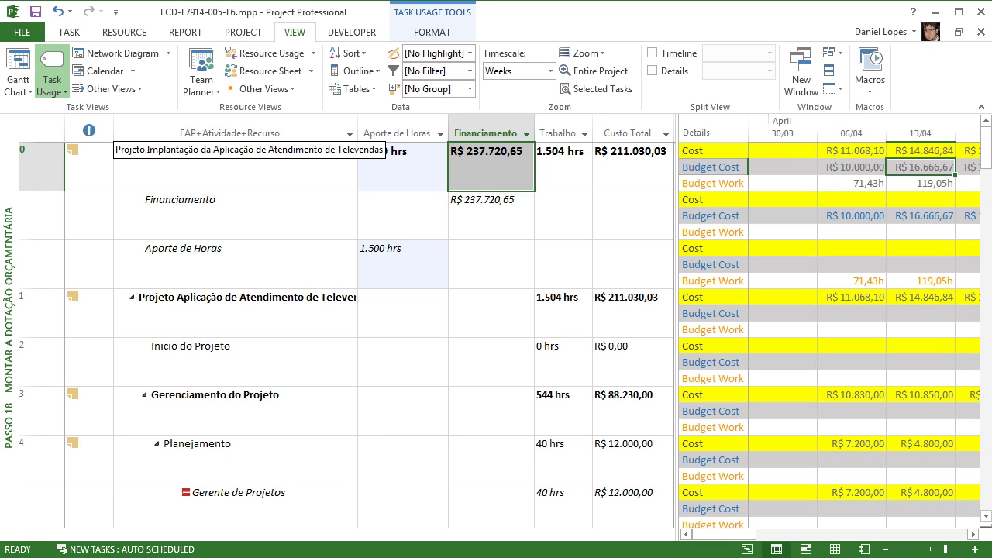
left_click_drag(719, 533, 742, 534)
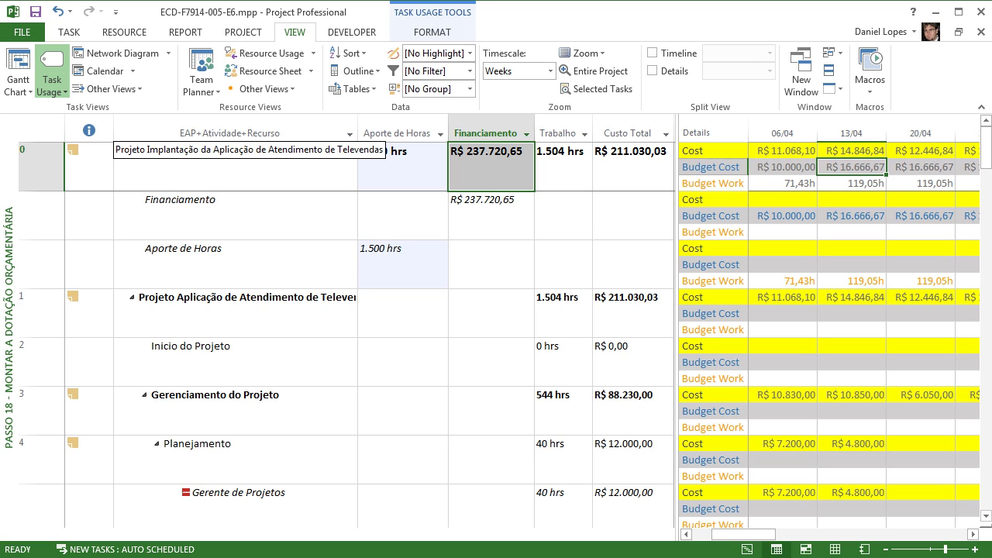
Switch to the Passo 19 - Apresentar a Dotação Orçamentária view.
left_click(52, 92)
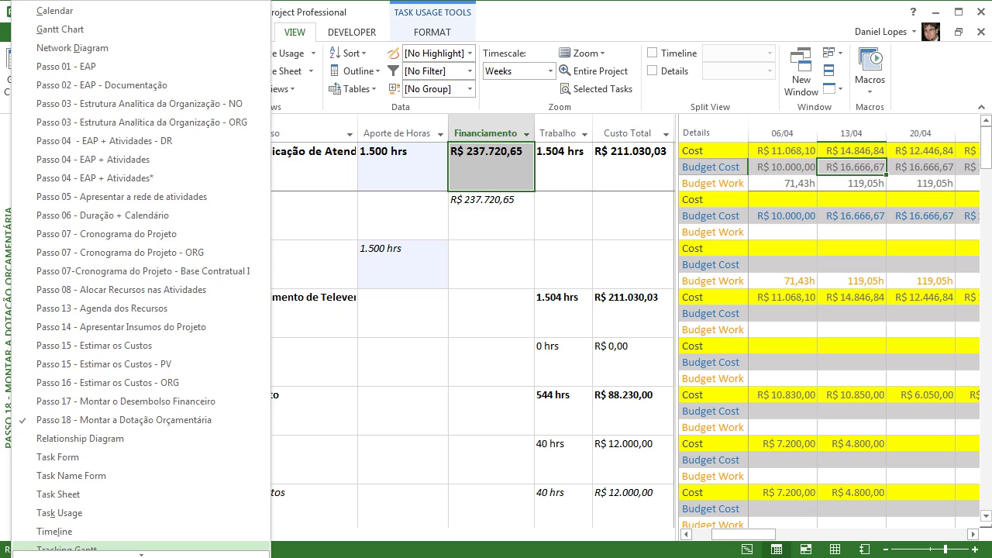
scroll(141, 279, "down", 5)
scroll(140, 310, "down", 2)
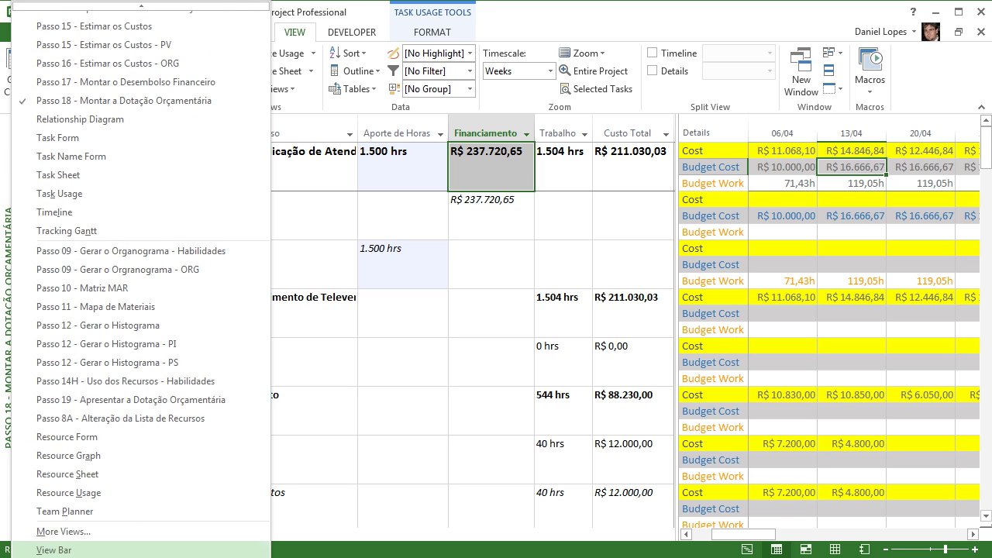
left_click(124, 458)
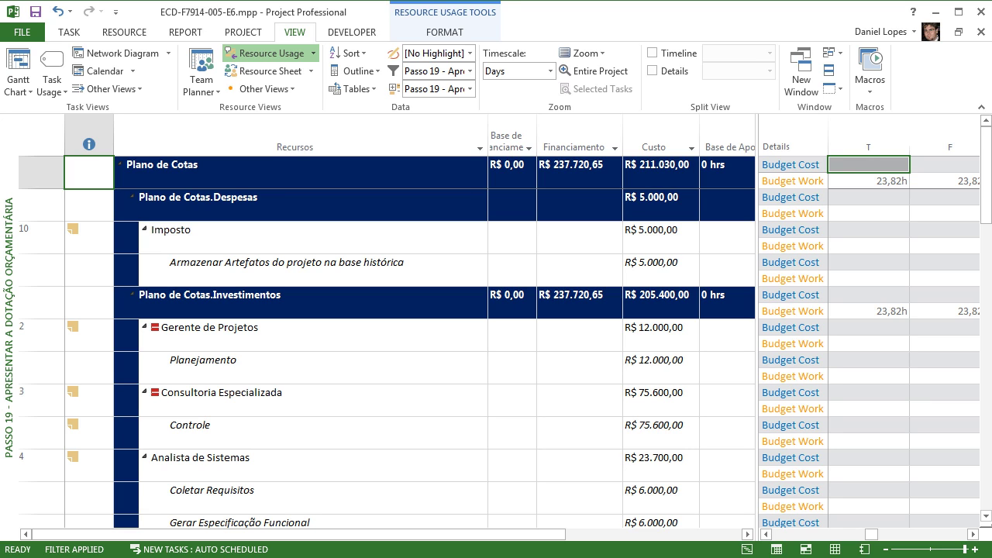
Widen the table area to show every column through Trabalho, and narrow the Recursos column.
left_click_drag(757, 326, 893, 325)
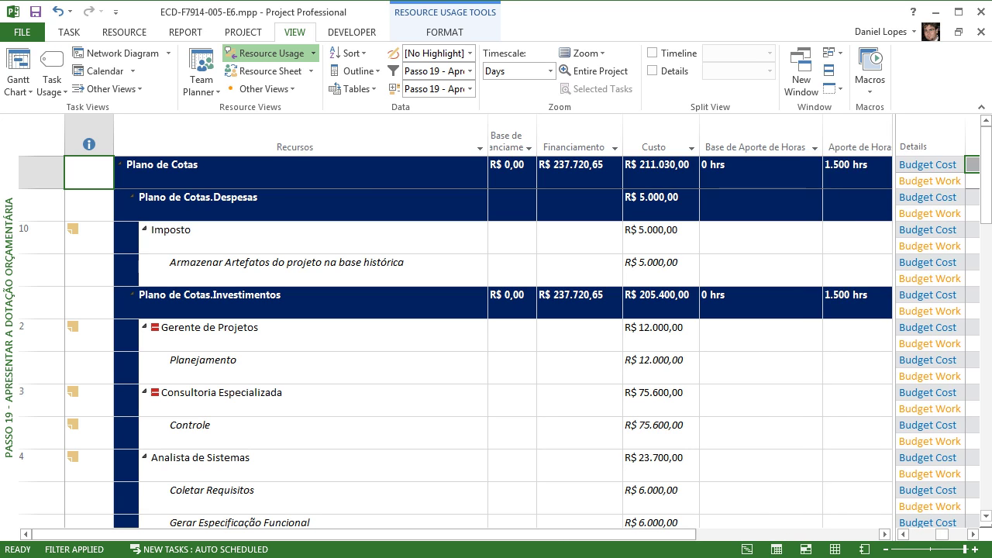
double_click(893, 325)
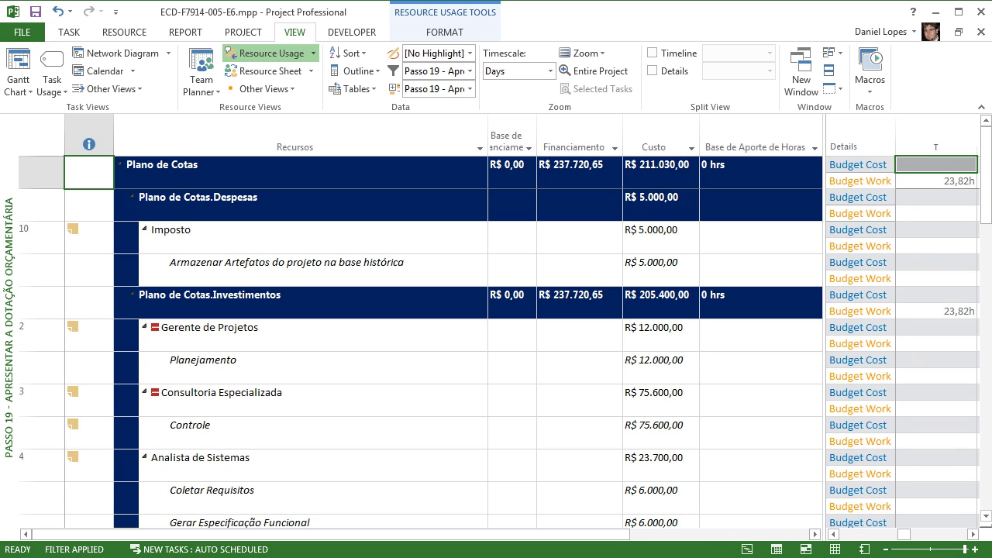
left_click_drag(824, 325, 974, 325)
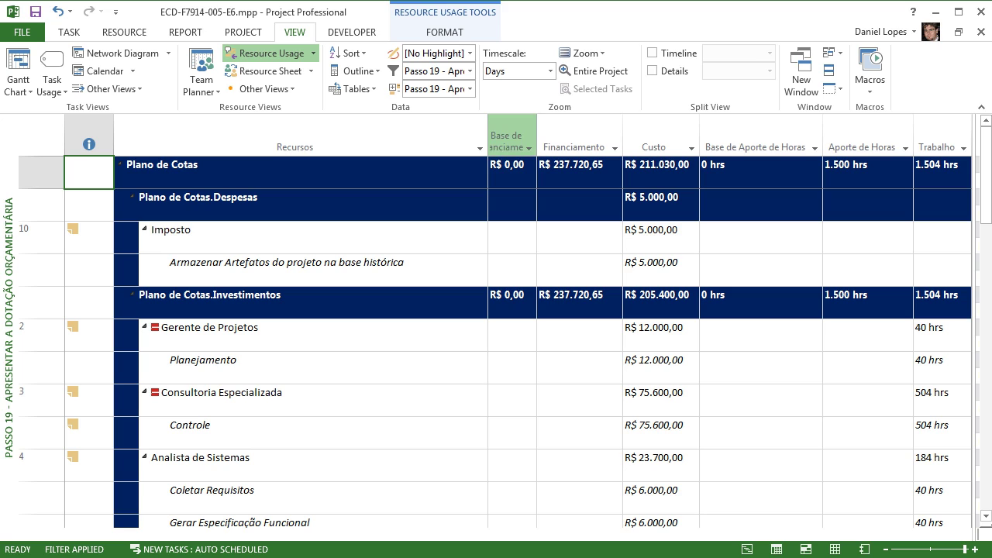
left_click_drag(487, 140, 386, 140)
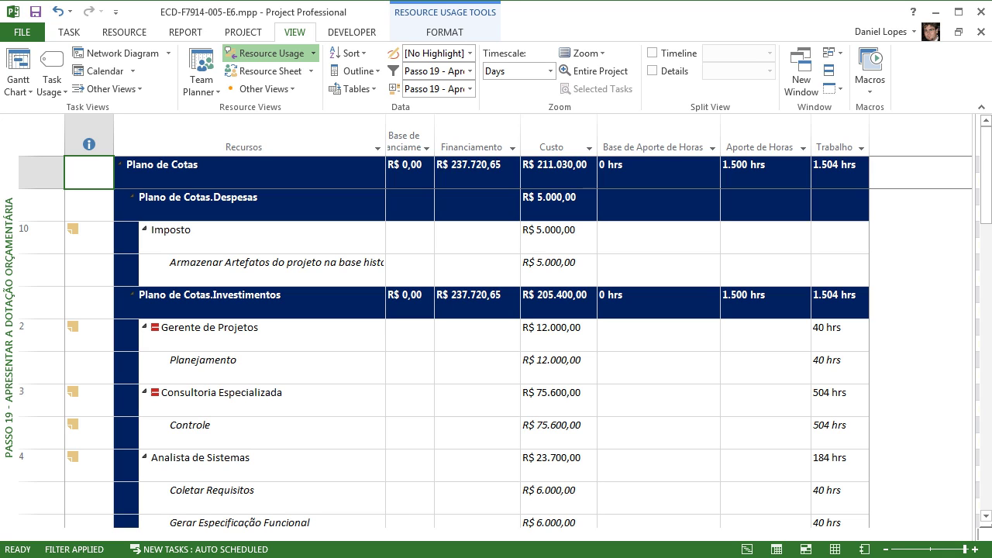
scroll(505, 331, "down", 2)
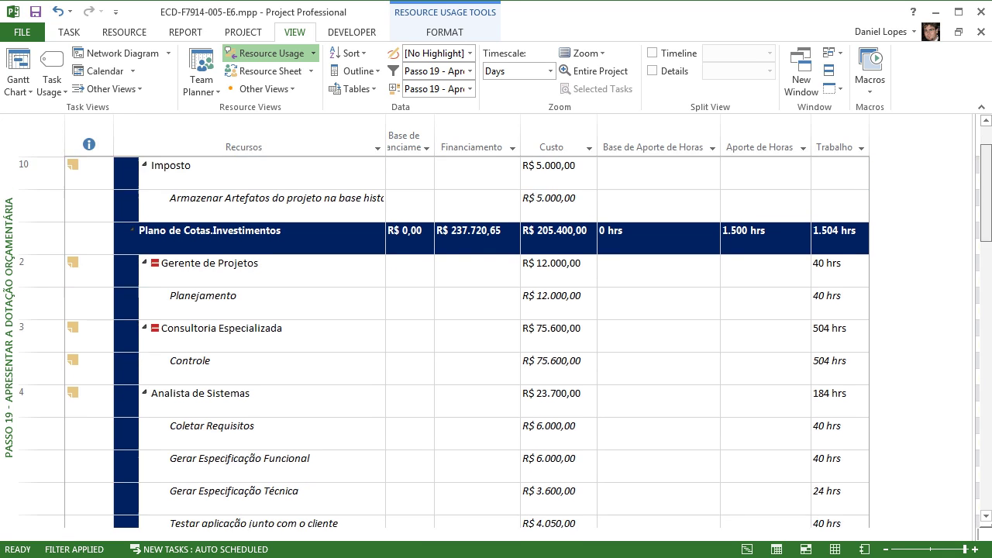
scroll(505, 332, "up", 2)
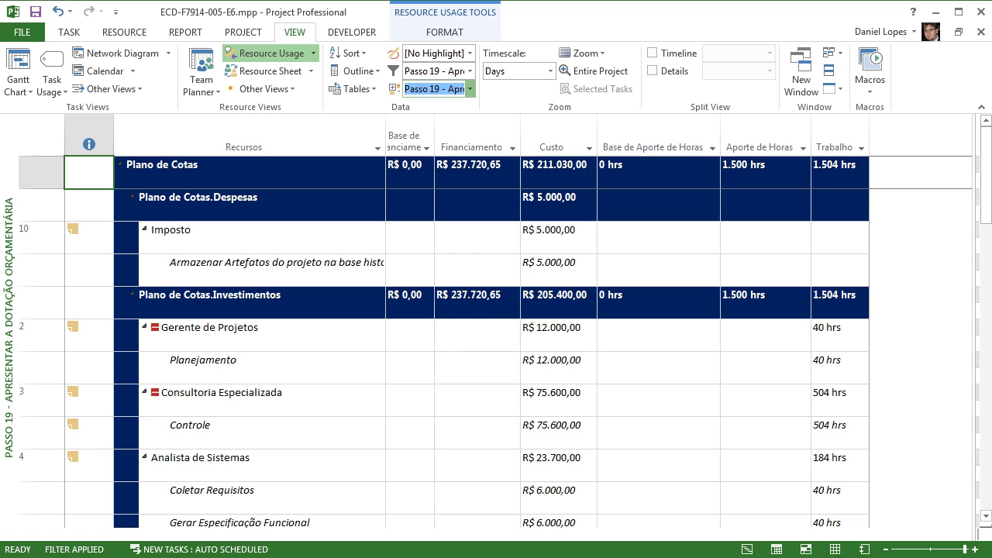
Check which field the Passo 19 - Apresentar a Dotação Orçamentária resource group is grouped by, and close its definition without changes.
left_click(470, 88)
left_click(458, 346)
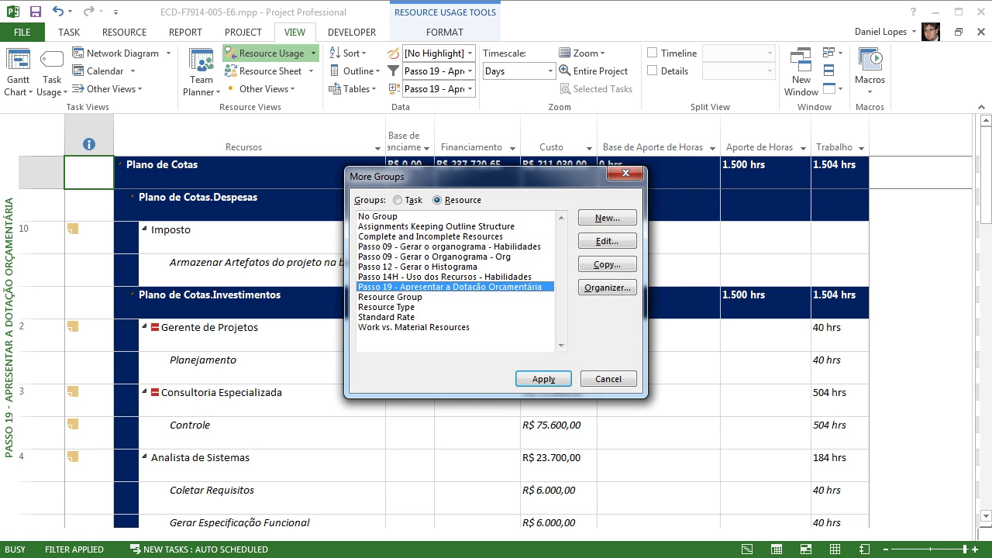
left_click(606, 241)
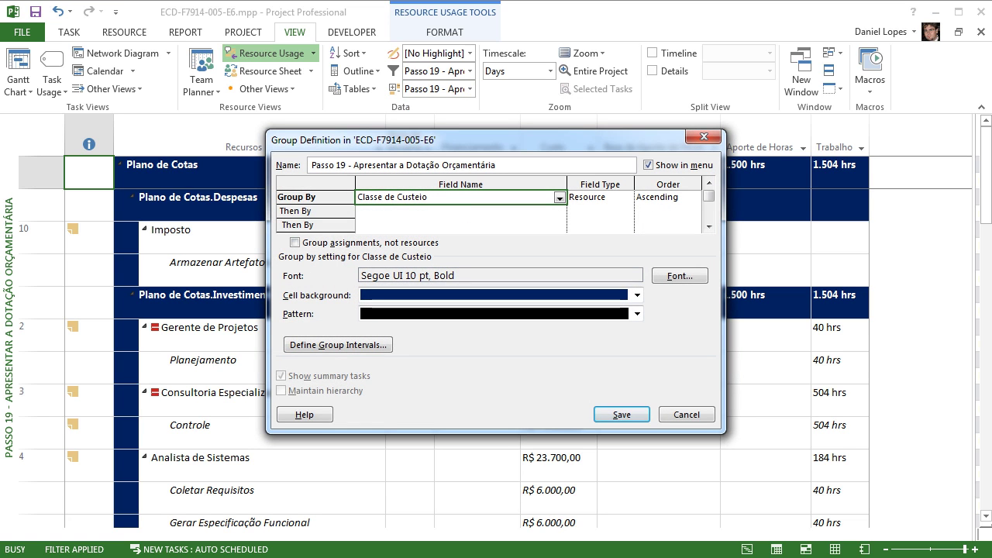
key("alt+Down")
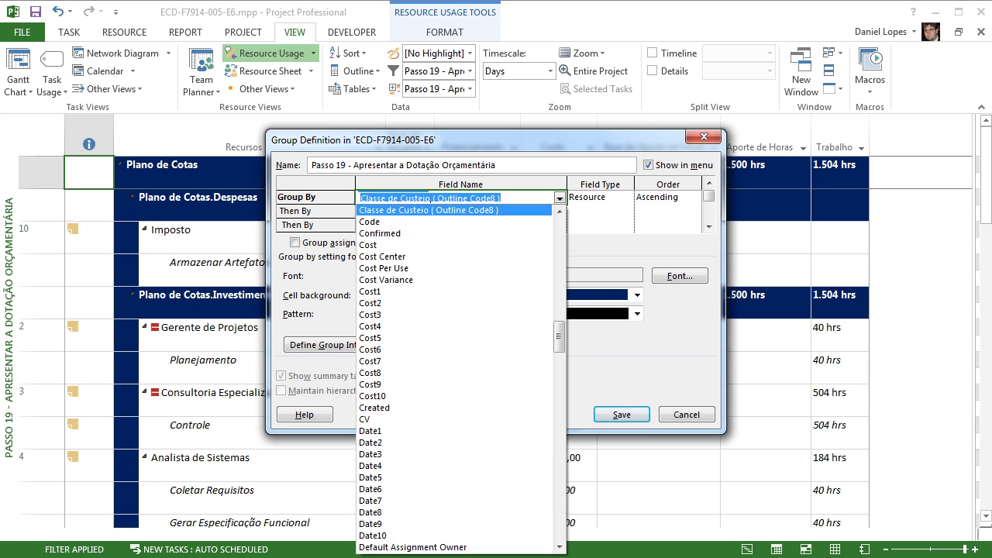
key("Return")
key("Return")
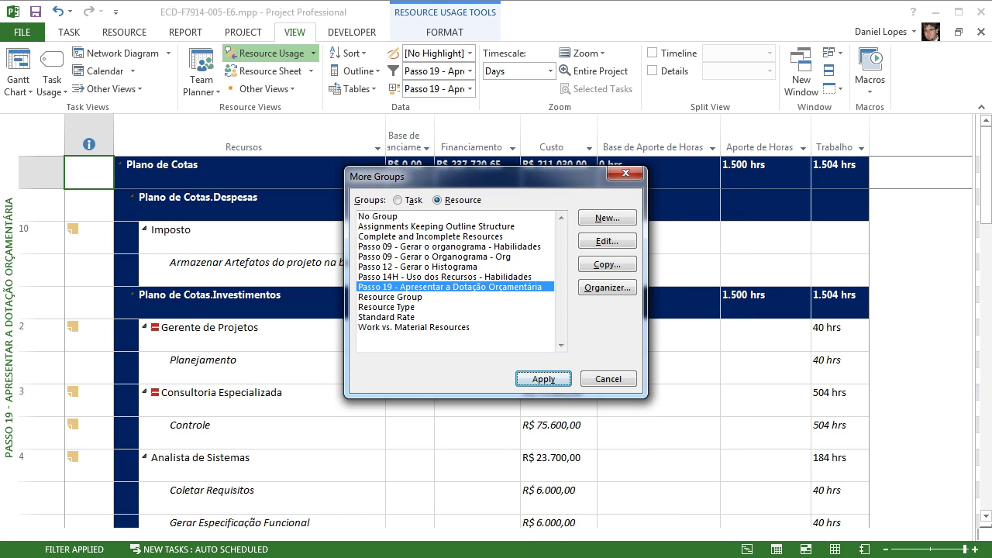
key("Return")
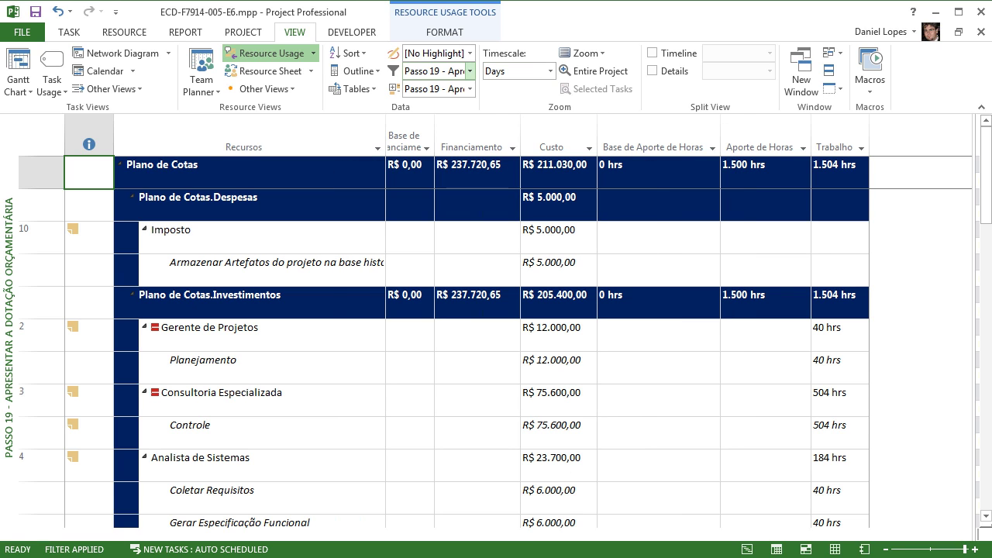
Check the field and test used by the Passo 19 - Apresentar a Dotação Orçamentária resource filter, and close its definition without changes.
left_click(470, 71)
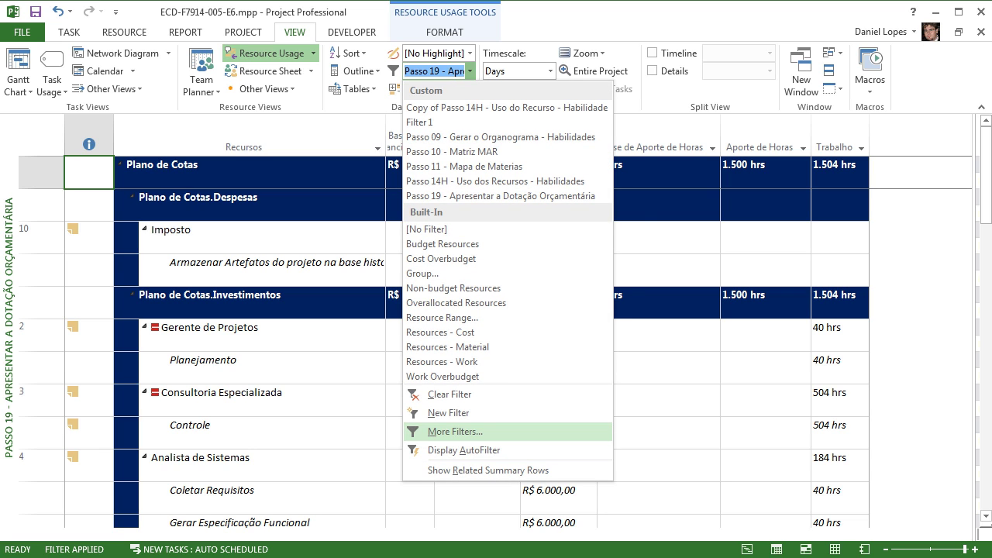
key("Return")
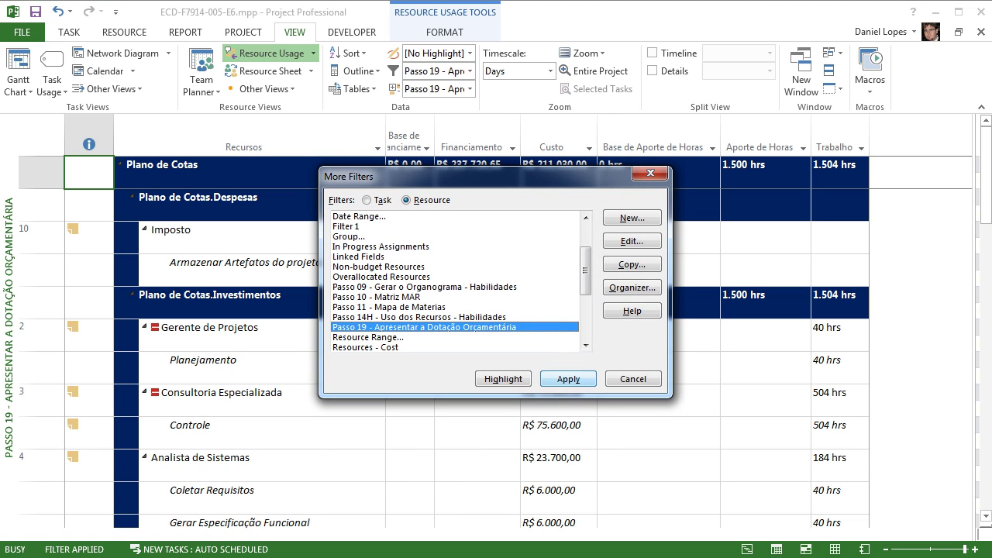
key("alt+e")
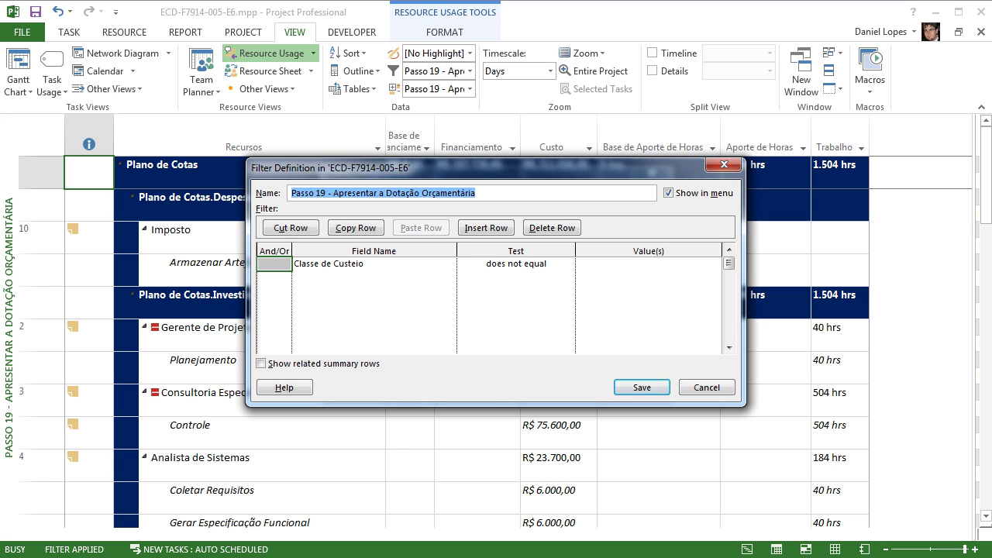
key("Return")
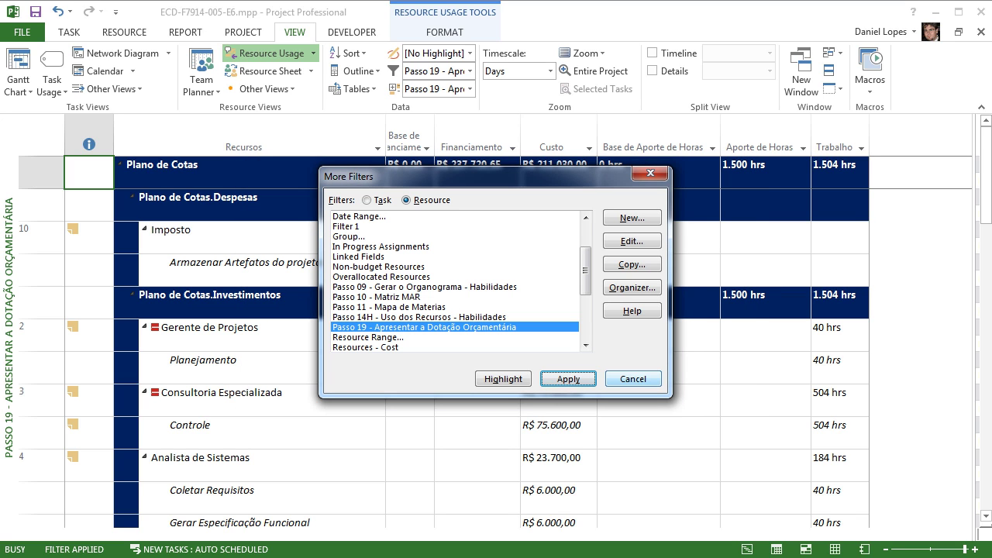
key("Return")
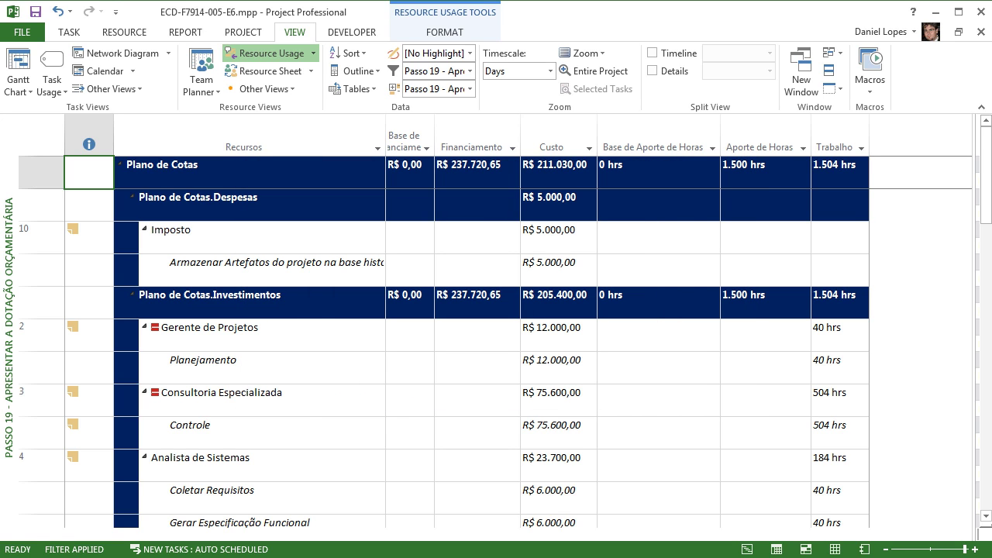